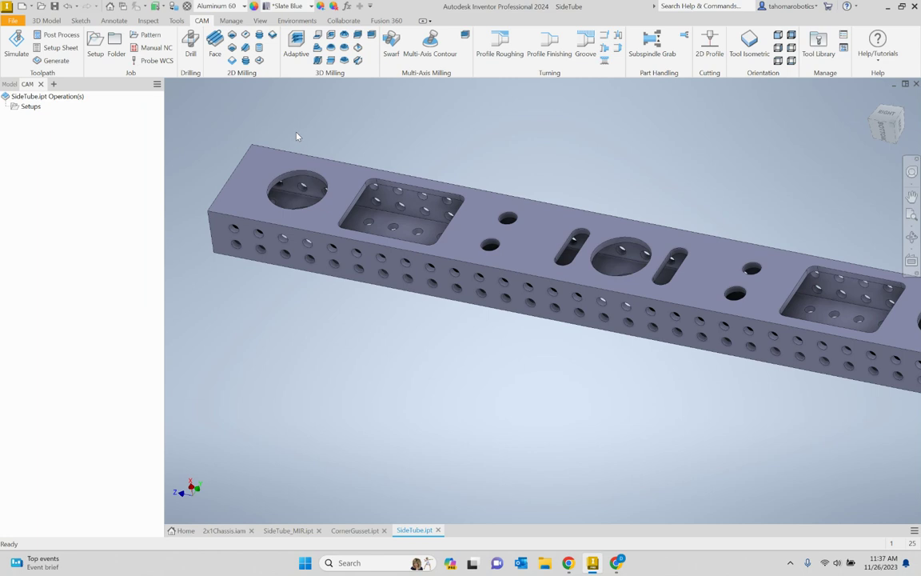
# - Measure the tube's width across its upper face and the height of its perforated side face
pyautogui.scroll(-3, 328, 137)
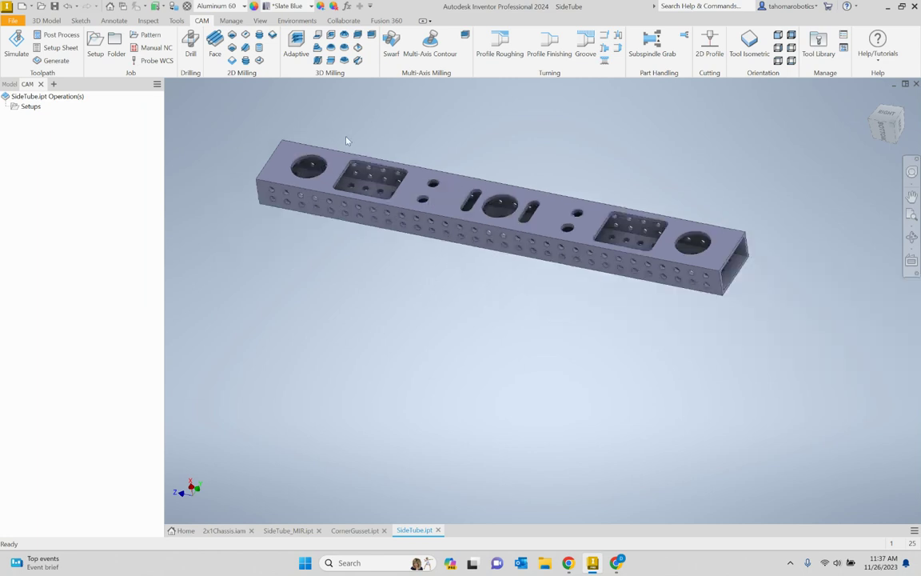
pyautogui.scroll(2, 342, 157)
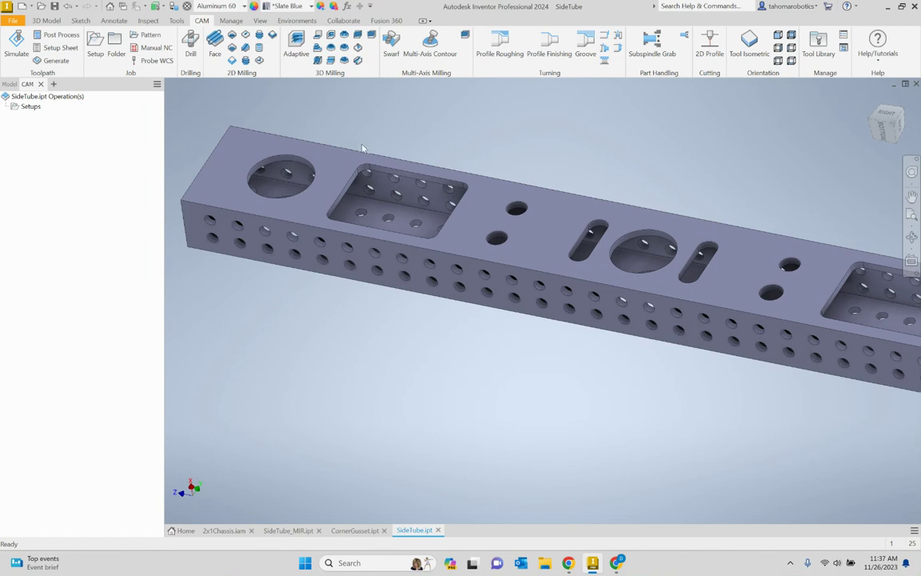
pyautogui.press('m')
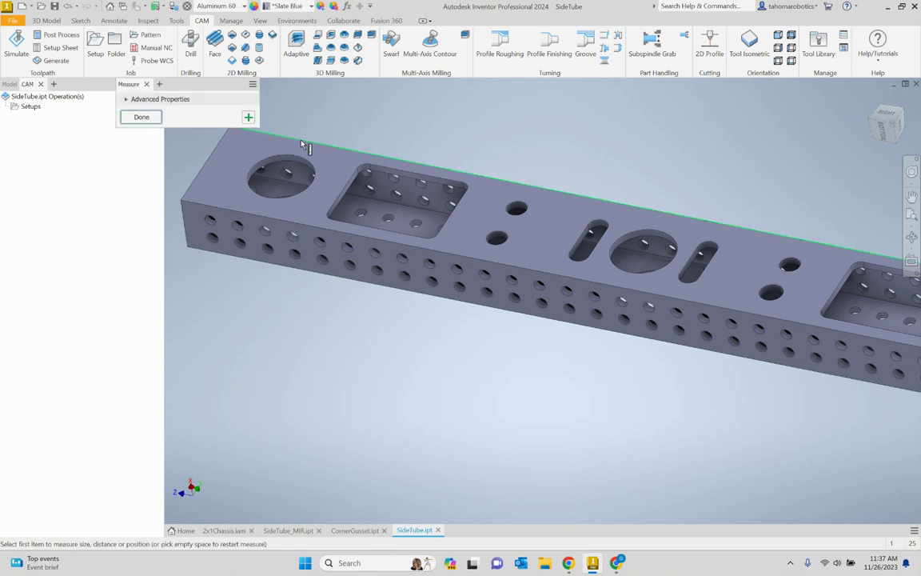
pyautogui.click(304, 141)
pyautogui.click(288, 223)
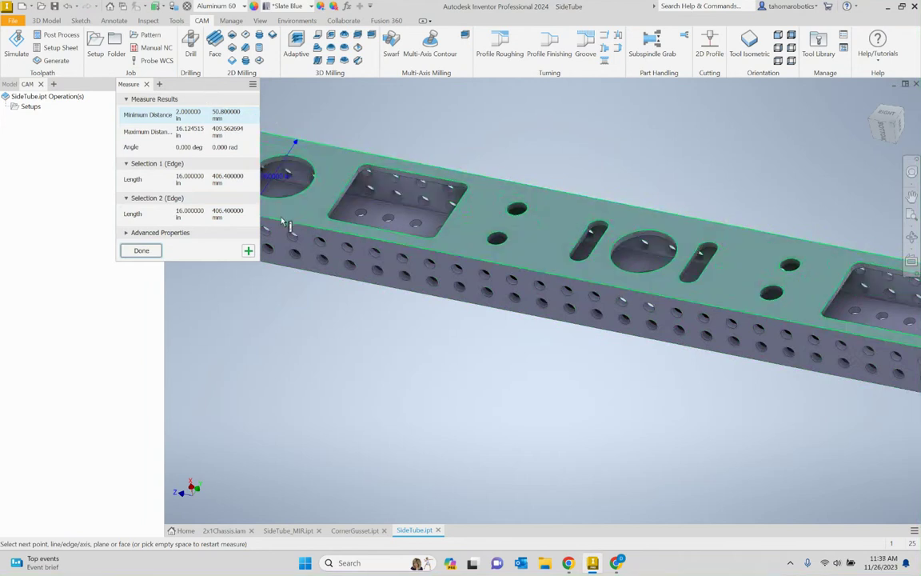
pyautogui.click(291, 267)
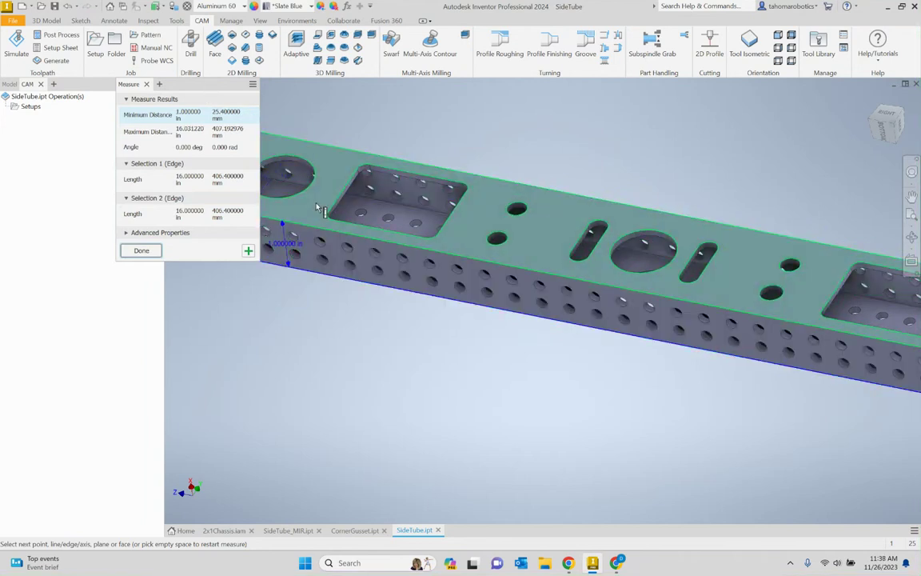
# - Measure the tube's wall thickness from the upper face to the lower edge of the first rectangular pocket
pyautogui.scroll(3, 370, 169)
pyautogui.click(342, 196)
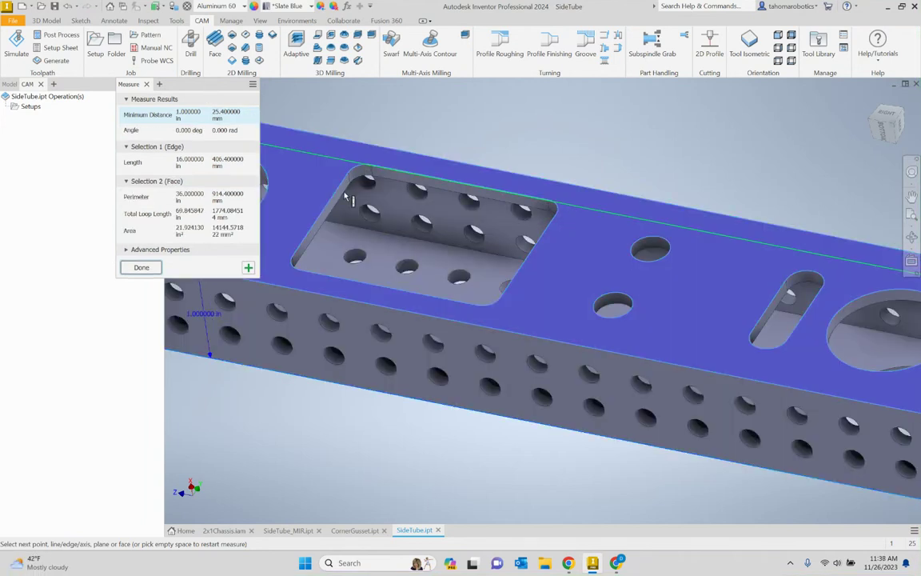
pyautogui.click(342, 200)
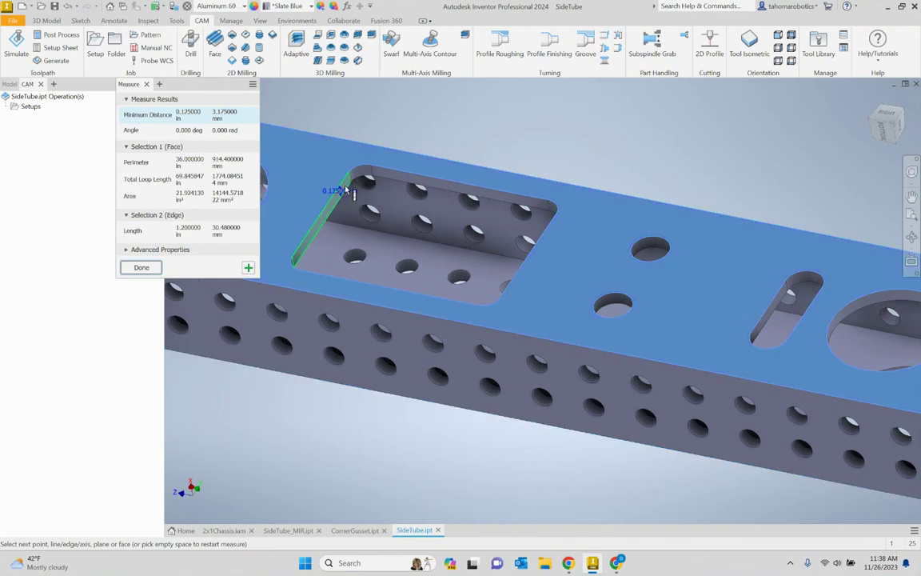
pyautogui.press('Escape')
pyautogui.scroll(-3, 390, 144)
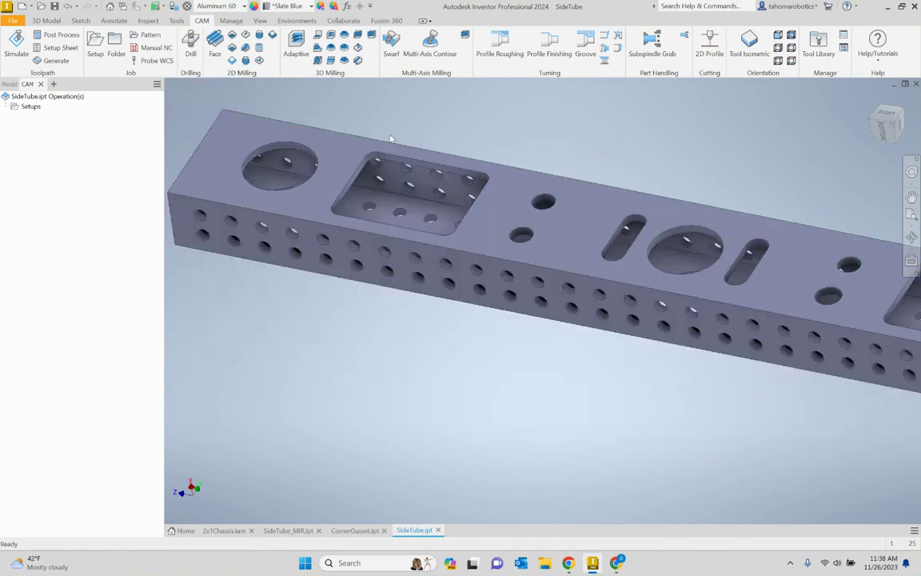
# - Measure the corner radius of the first rectangular pocket in the tube's upper face
pyautogui.scroll(3, 376, 160)
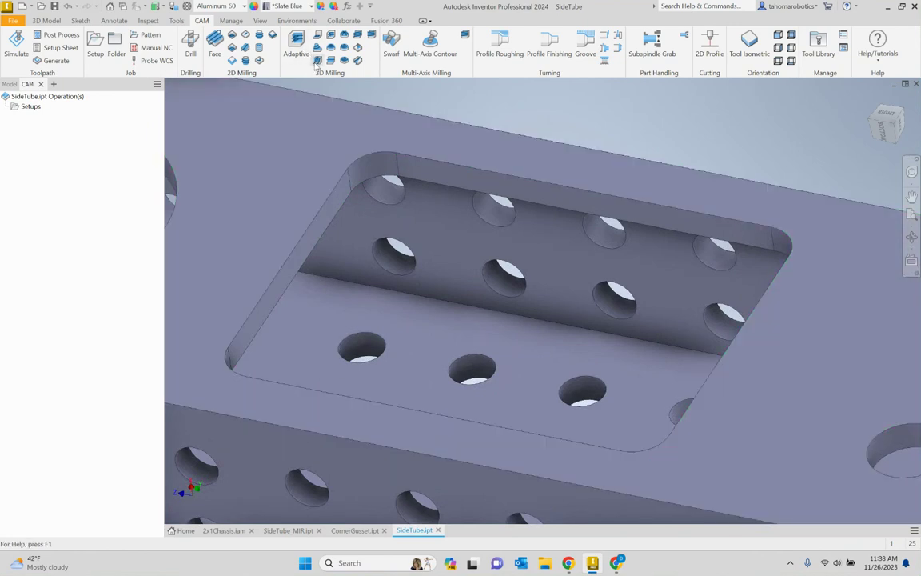
pyautogui.press('m')
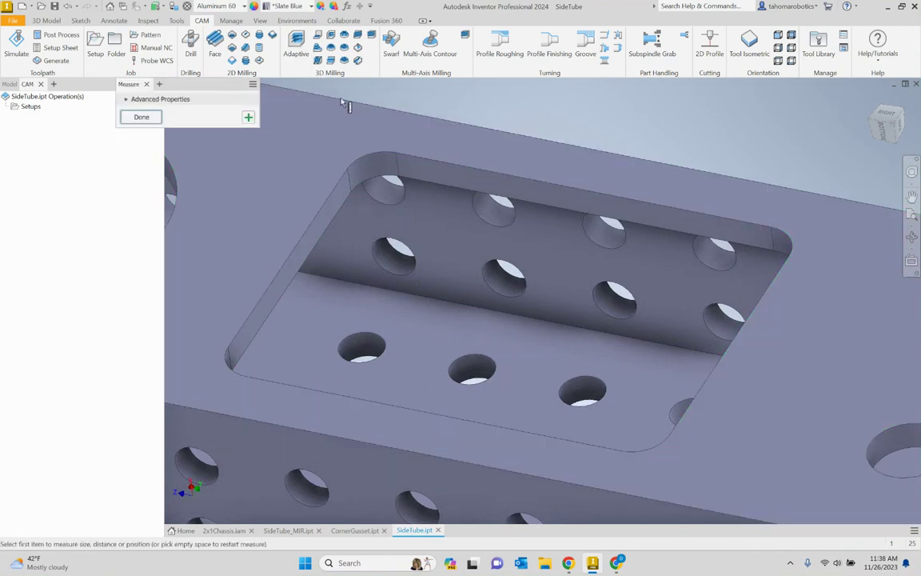
pyautogui.click(378, 157)
pyautogui.scroll(-3, 378, 157)
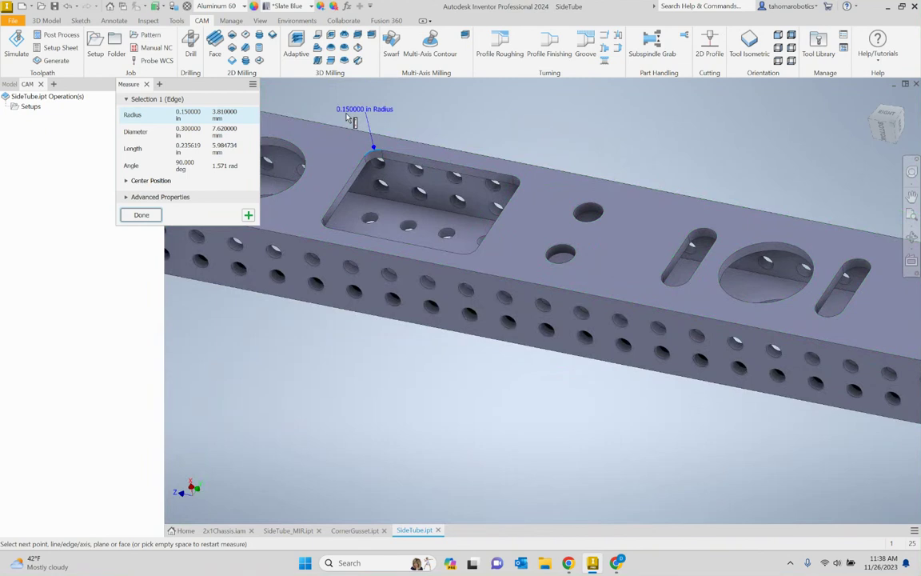
# - Measure the rounded end radius of the slot beside the central circular hole
pyautogui.scroll(5, 702, 231)
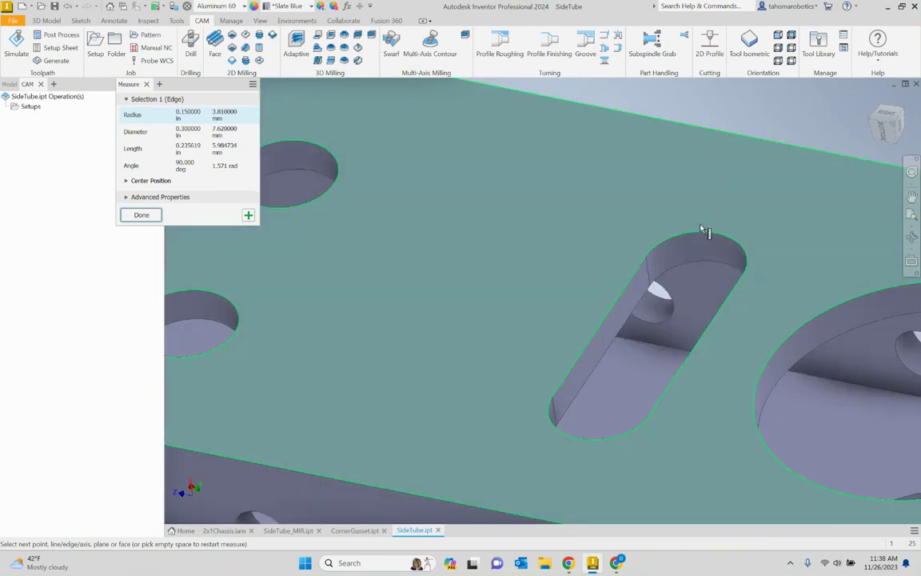
pyautogui.click(694, 236)
pyautogui.scroll(-4, 692, 240)
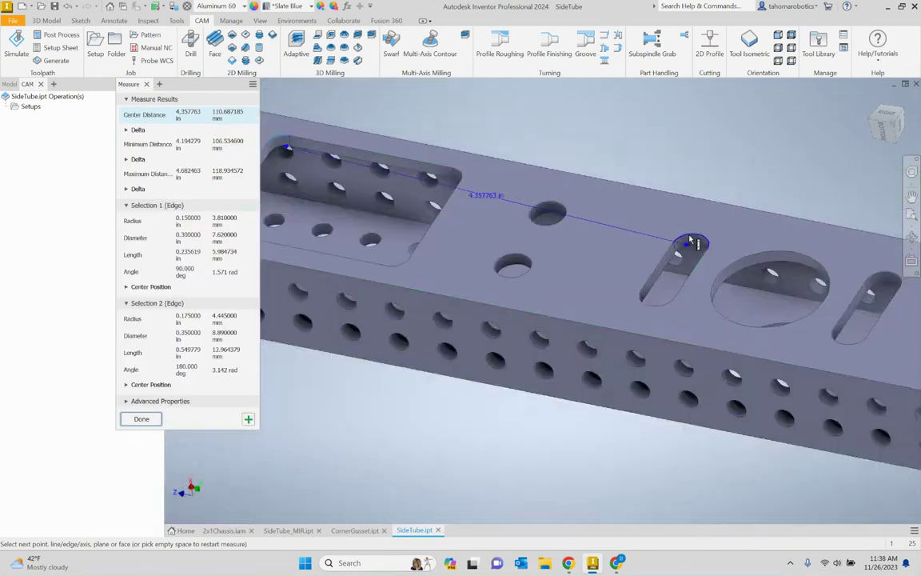
pyautogui.press('Escape')
pyautogui.scroll(4, 693, 242)
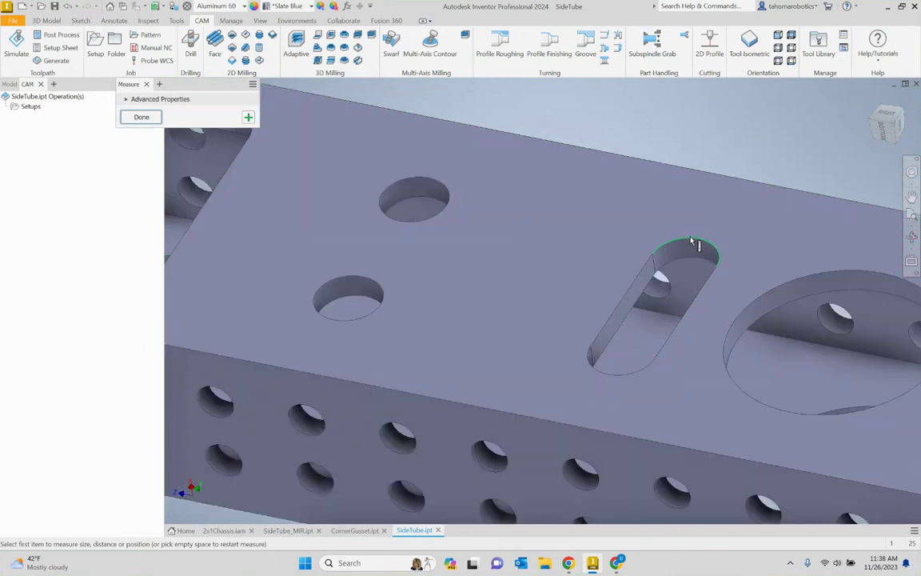
pyautogui.click(693, 238)
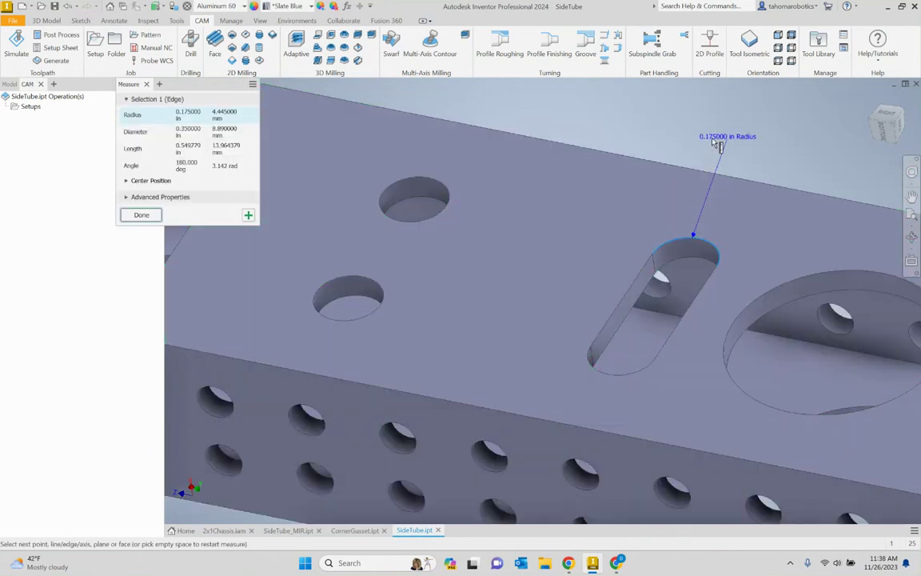
pyautogui.press('Escape')
# - Measure the diameter of the large circular hole at the middle of the tube
pyautogui.scroll(-5, 711, 148)
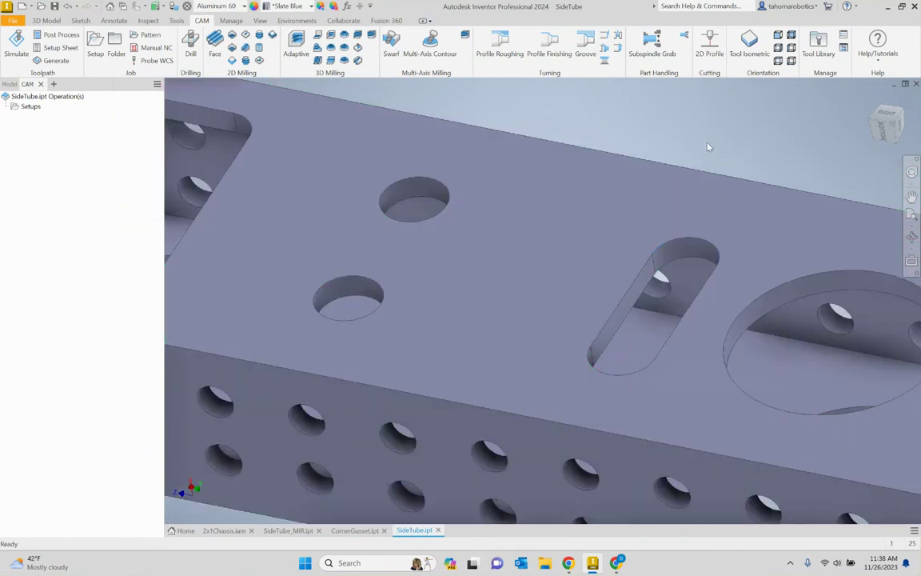
pyautogui.click(751, 194)
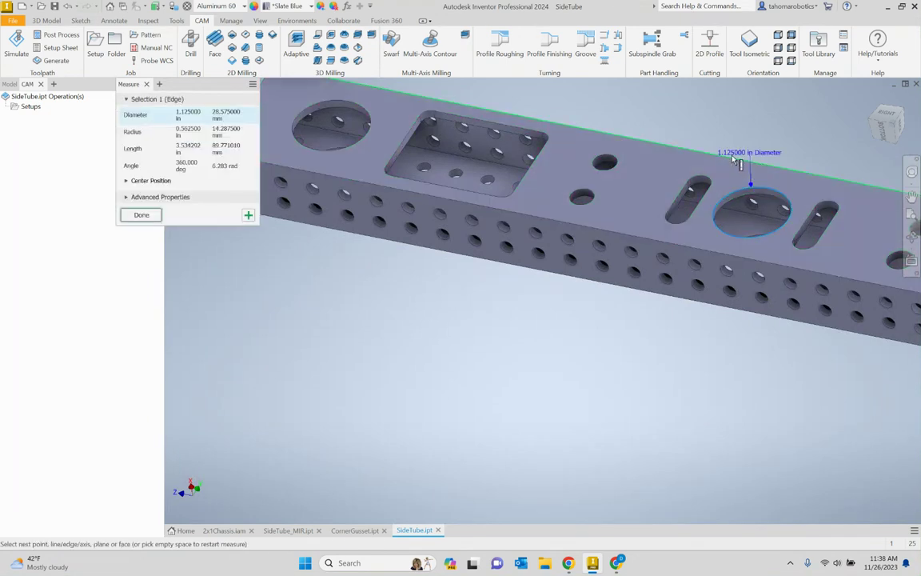
pyautogui.click(146, 84)
pyautogui.scroll(-5, 462, 112)
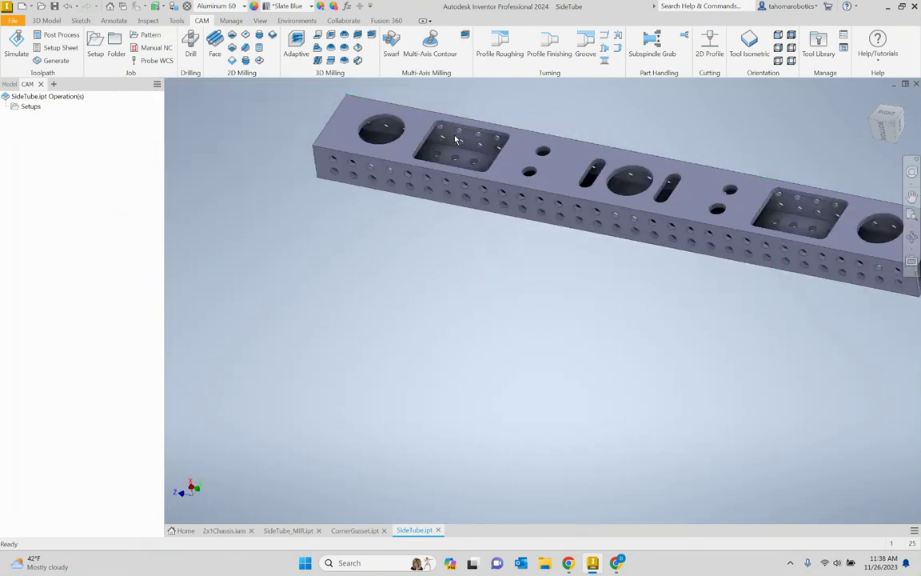
pyautogui.scroll(4, 462, 112)
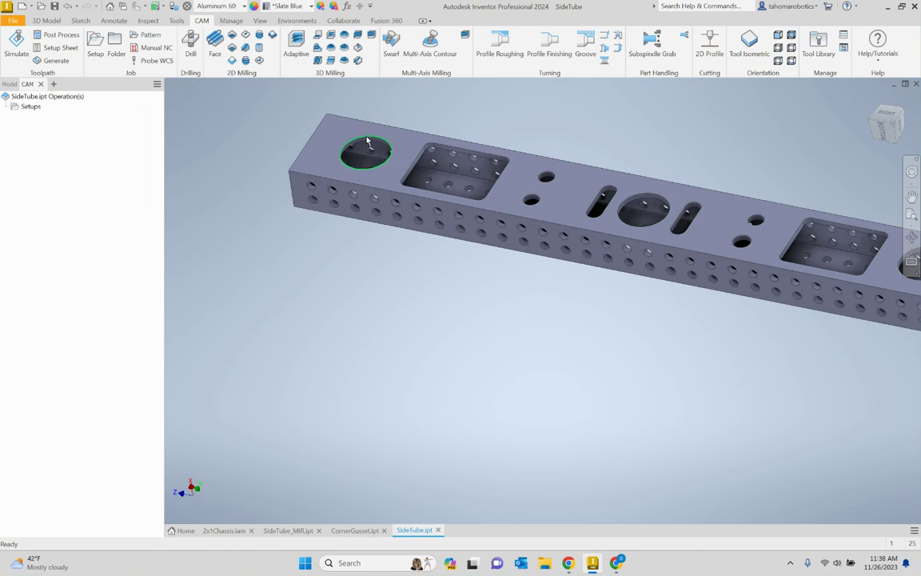
pyautogui.moveTo(384, 157)
pyautogui.moveTo(331, 205)
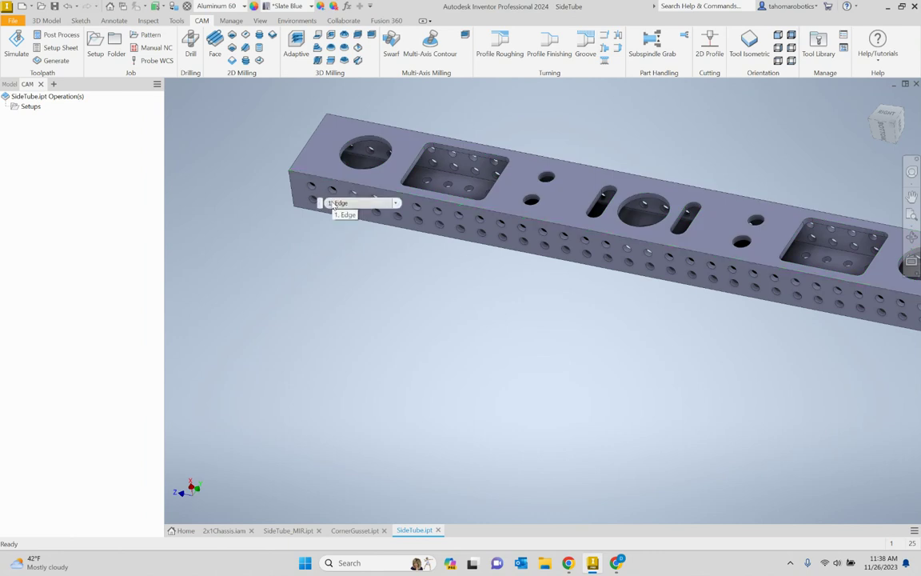
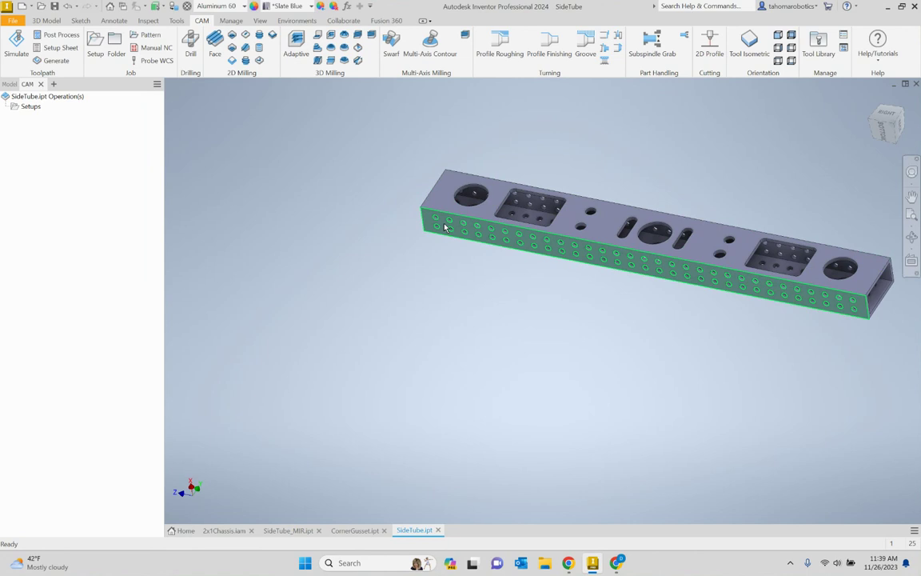
# - Create a milling setup with a selected-point WCS origin at the back corner of the upper face, at the tube's solid-hole end
pyautogui.scroll(3, 405, 175)
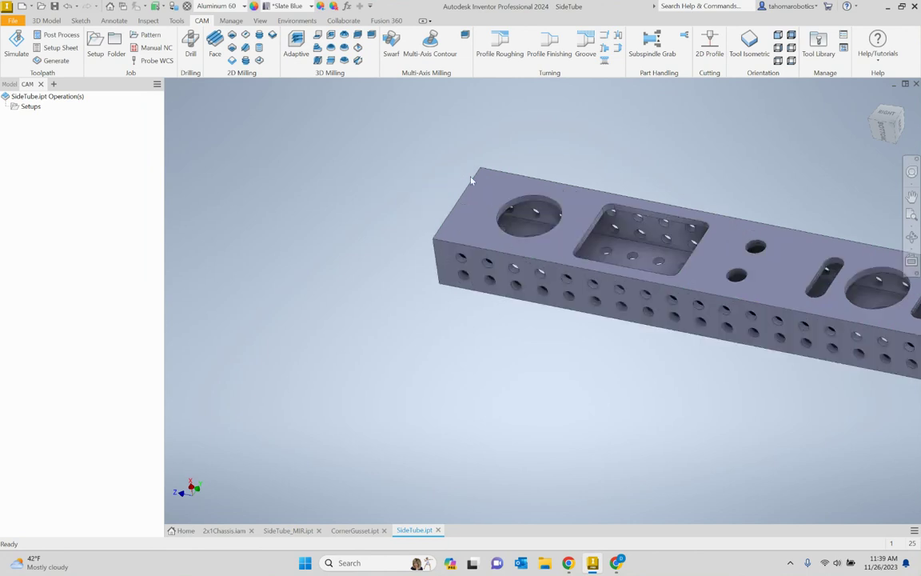
pyautogui.click(95, 46)
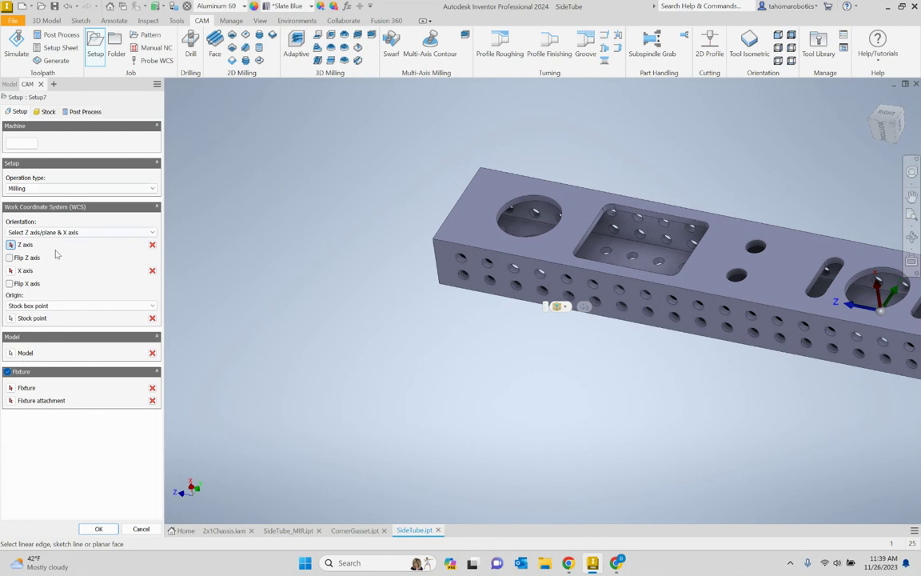
pyautogui.click(32, 306)
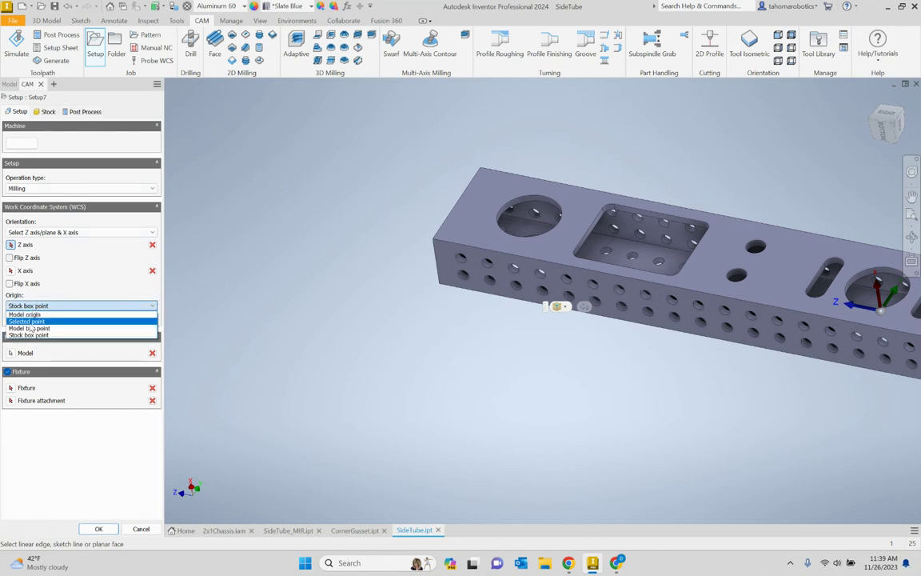
pyautogui.click(29, 321)
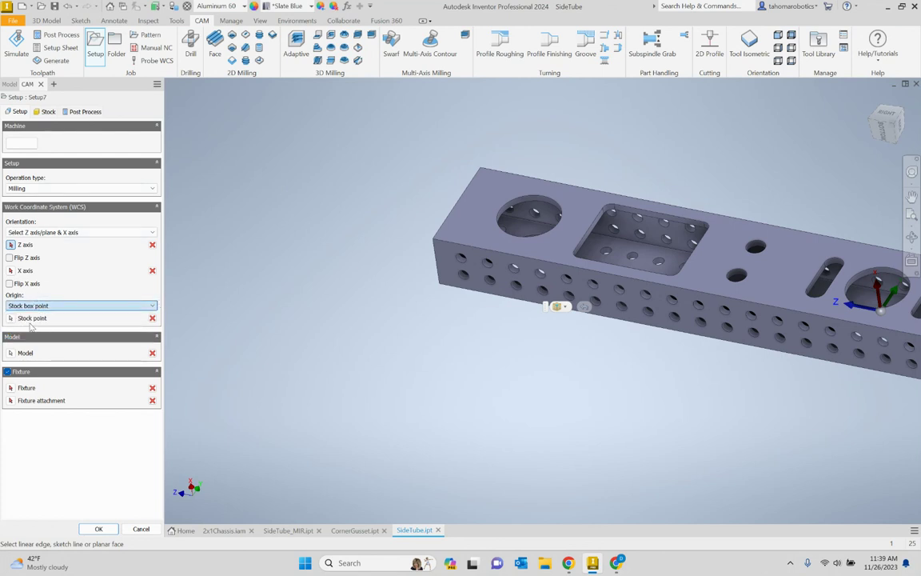
pyautogui.click(480, 170)
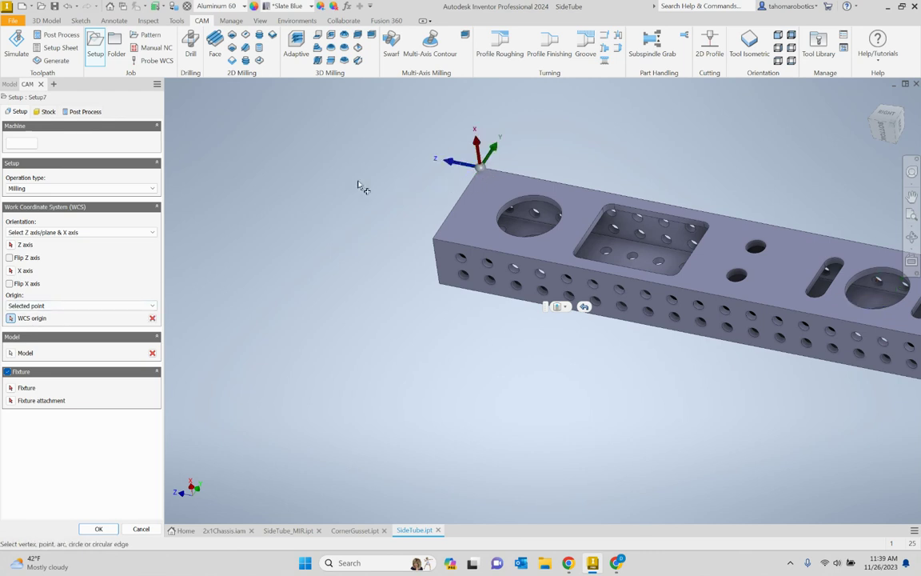
# - Orient the WCS with the Z axis normal to the upper face and the X axis along the tube's long back edge
pyautogui.click(12, 245)
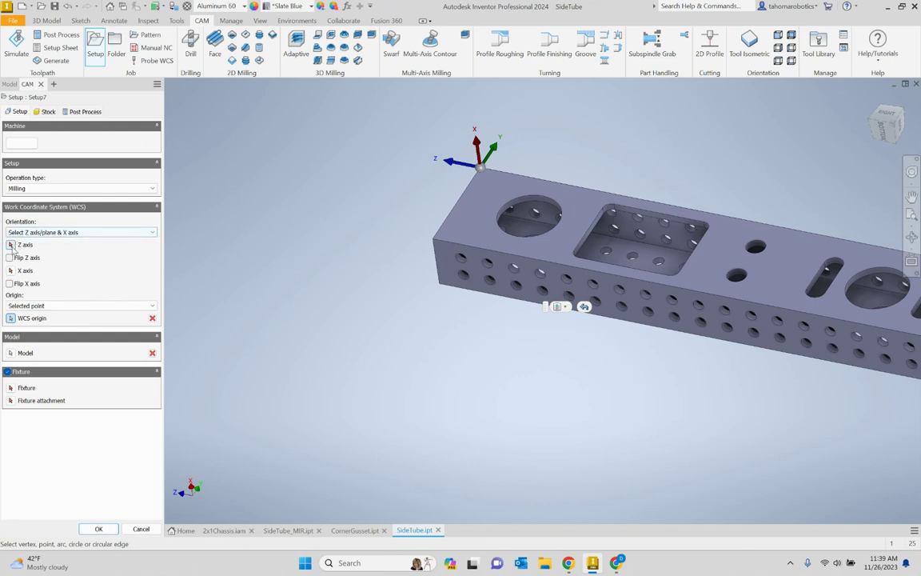
pyautogui.click(482, 200)
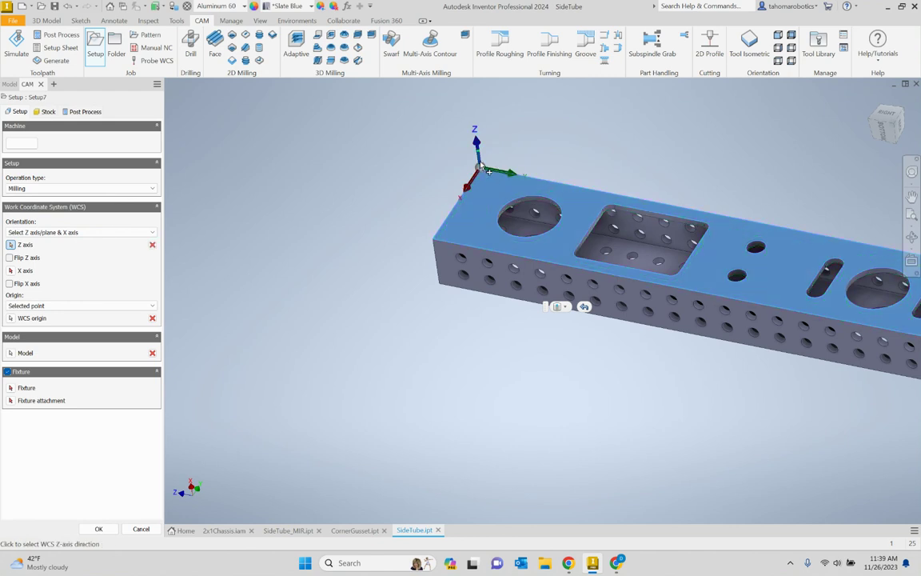
pyautogui.click(11, 271)
pyautogui.click(541, 183)
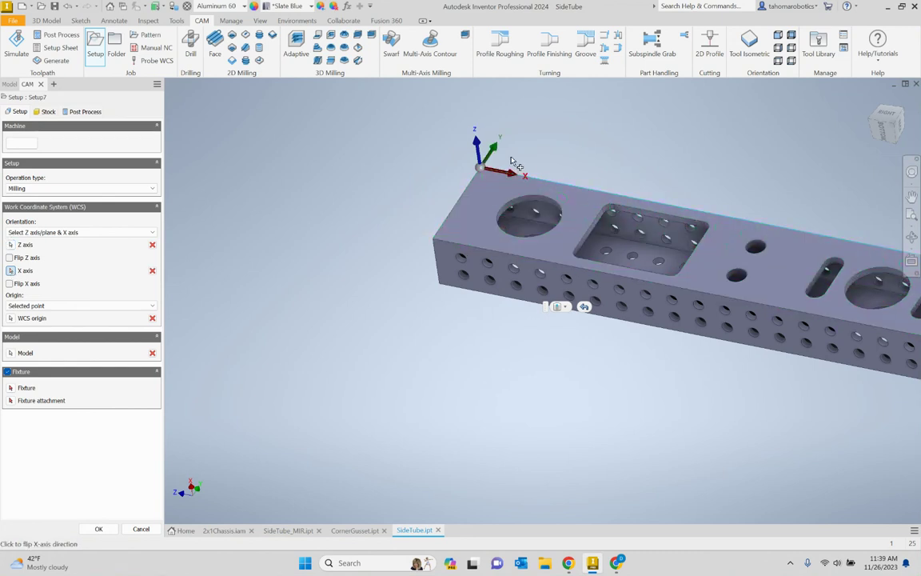
pyautogui.scroll(3, 513, 176)
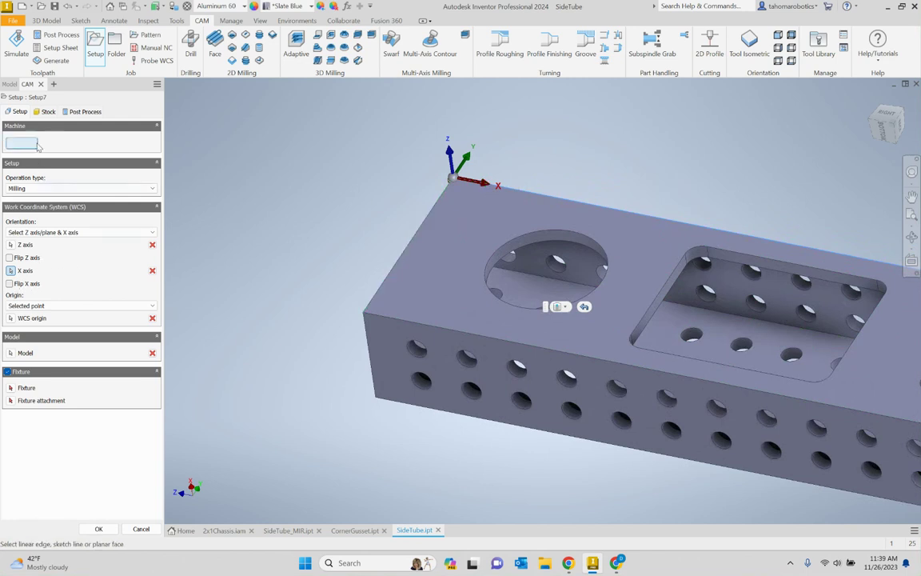
# - Set the setup's stock mode to Relative size box and inspect the stock around the tube
pyautogui.click(43, 111)
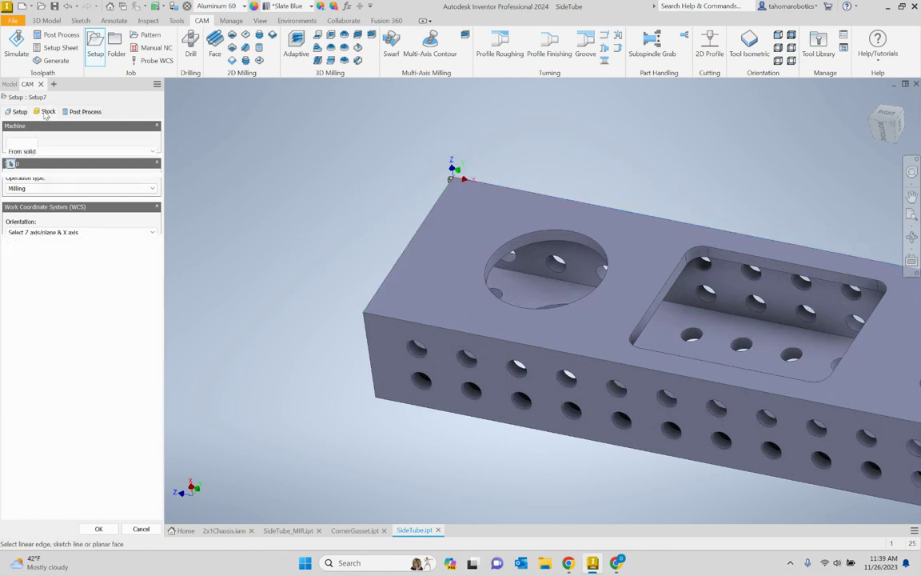
pyautogui.click(73, 152)
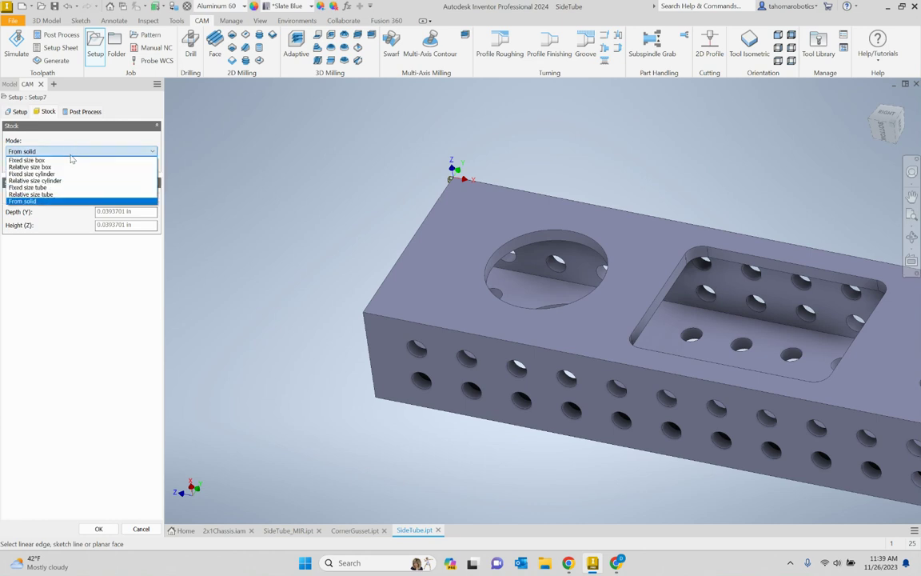
pyautogui.click(63, 168)
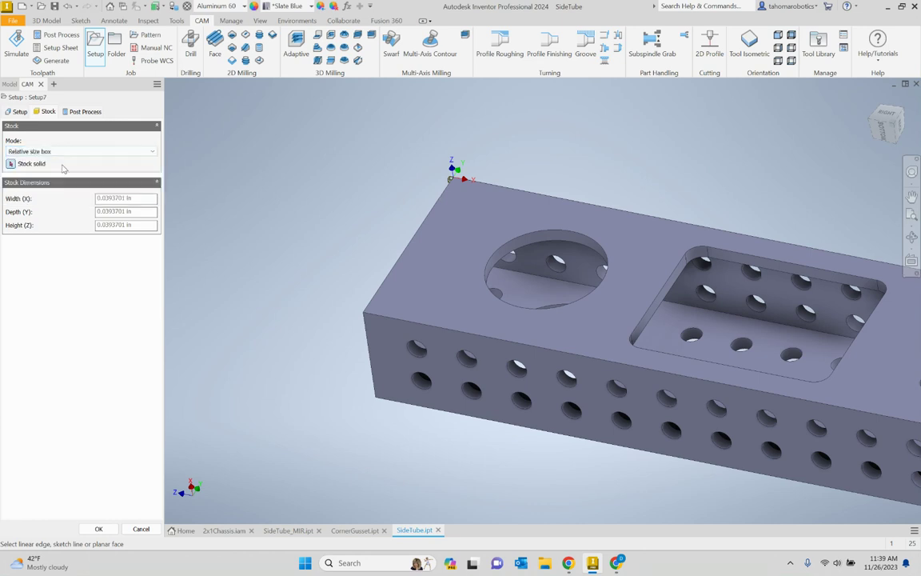
pyautogui.scroll(-3, 458, 212)
pyautogui.scroll(-3, 560, 212)
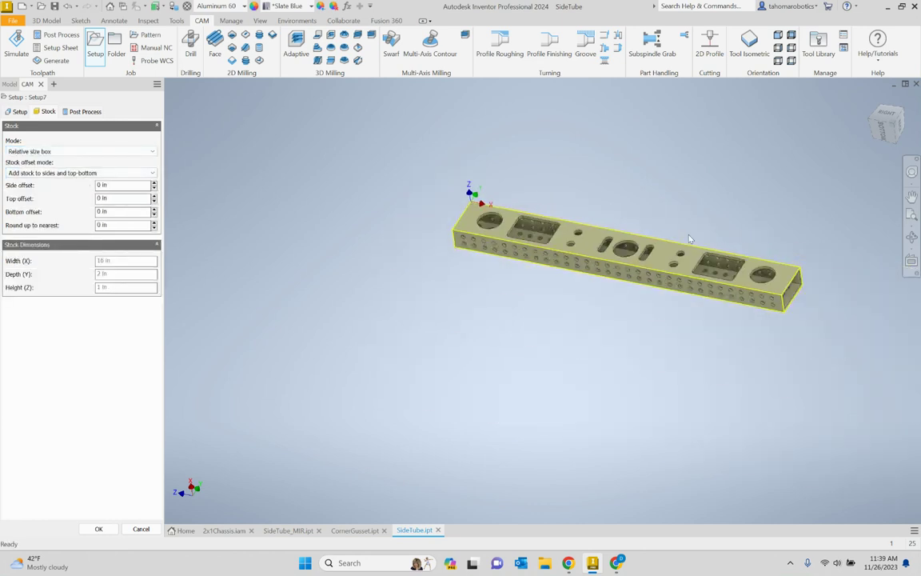
pyautogui.scroll(6, 766, 264)
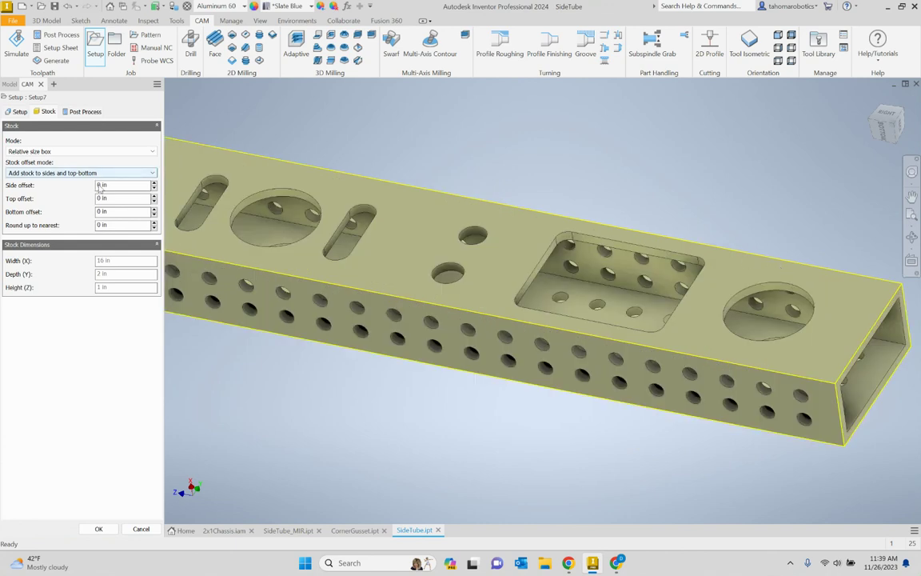
# - Check the side, top and bottom offsets of the relative size box against the whole tube
pyautogui.click(112, 186)
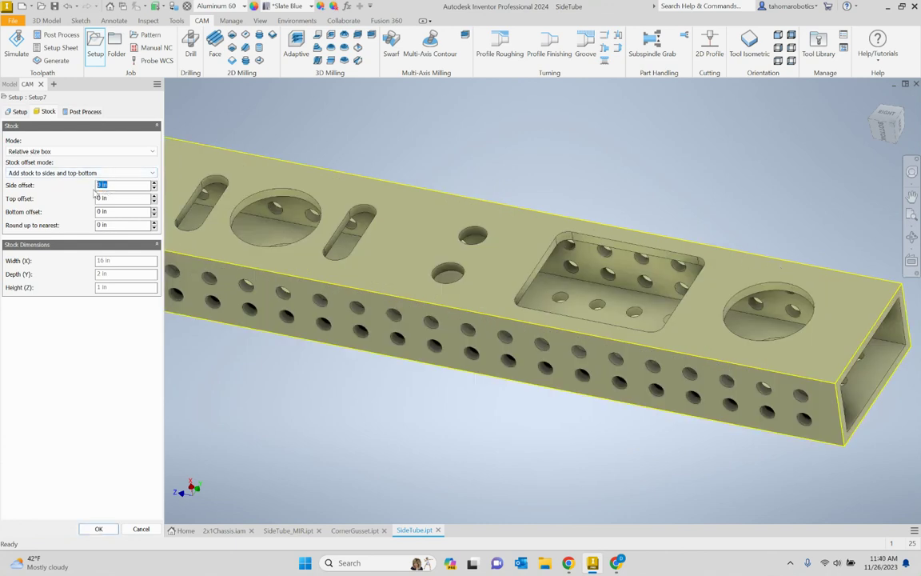
pyautogui.click(112, 188)
pyautogui.doubleClick(111, 188)
pyautogui.rightClick(118, 193)
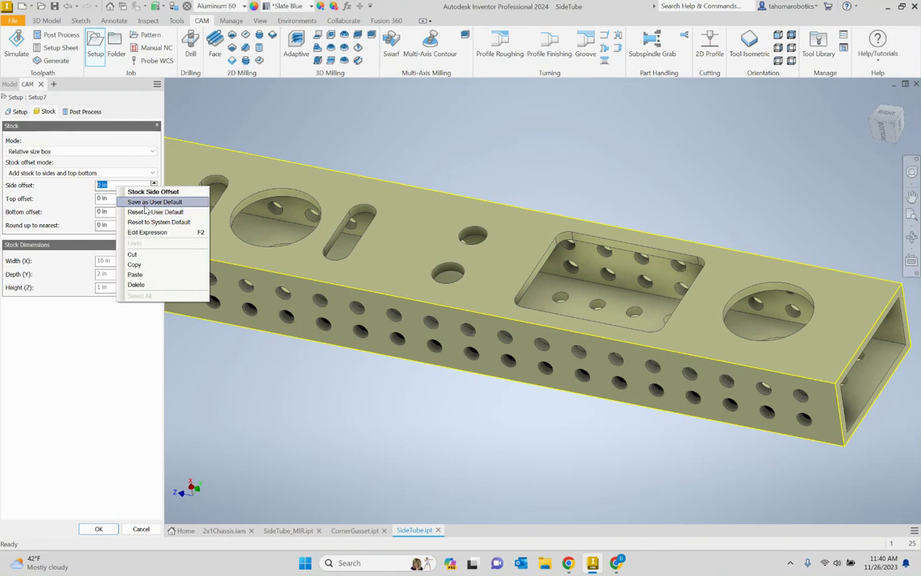
pyautogui.click(121, 187)
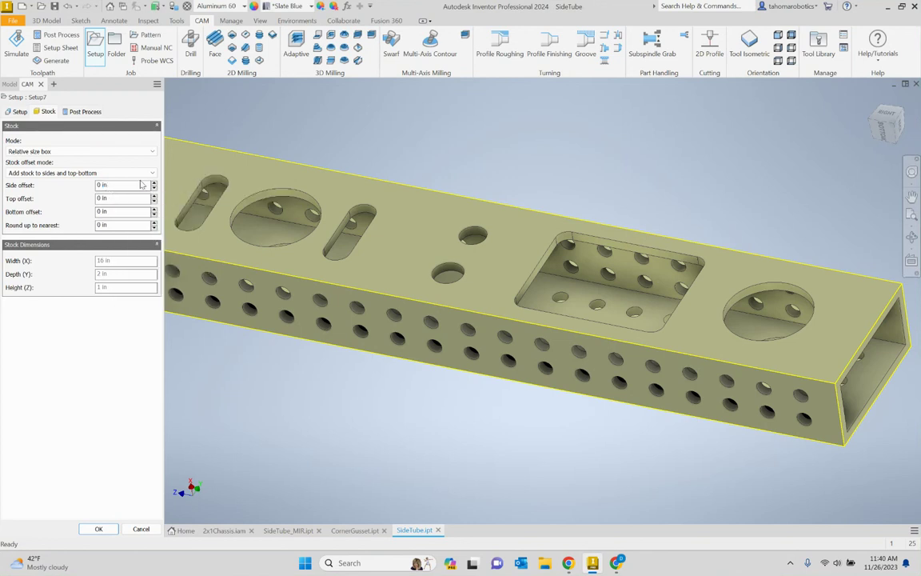
pyautogui.scroll(-4, 453, 176)
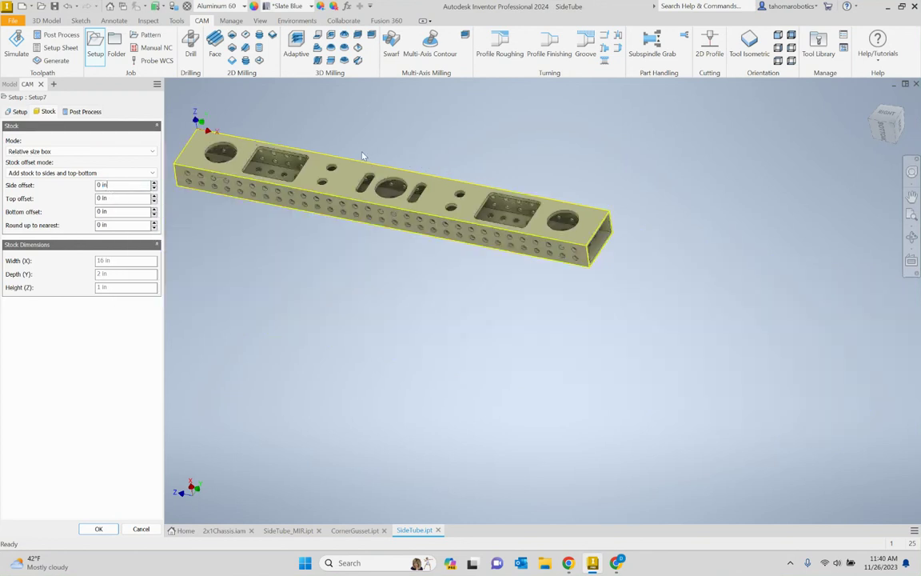
pyautogui.scroll(-2, 177, 170)
pyautogui.scroll(3, 212, 140)
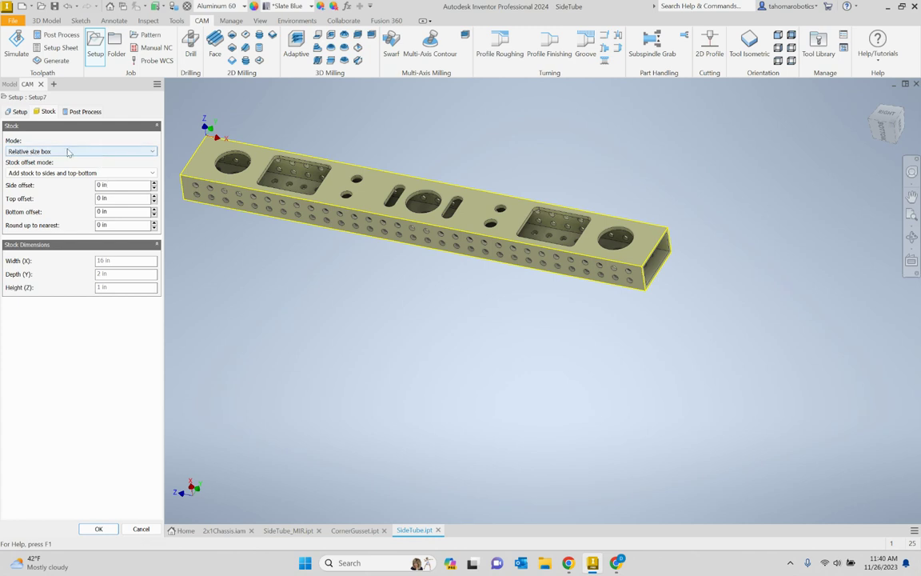
# - Try a Fixed size box as the stock mode with a width (X) of 16.5 in
pyautogui.click(69, 152)
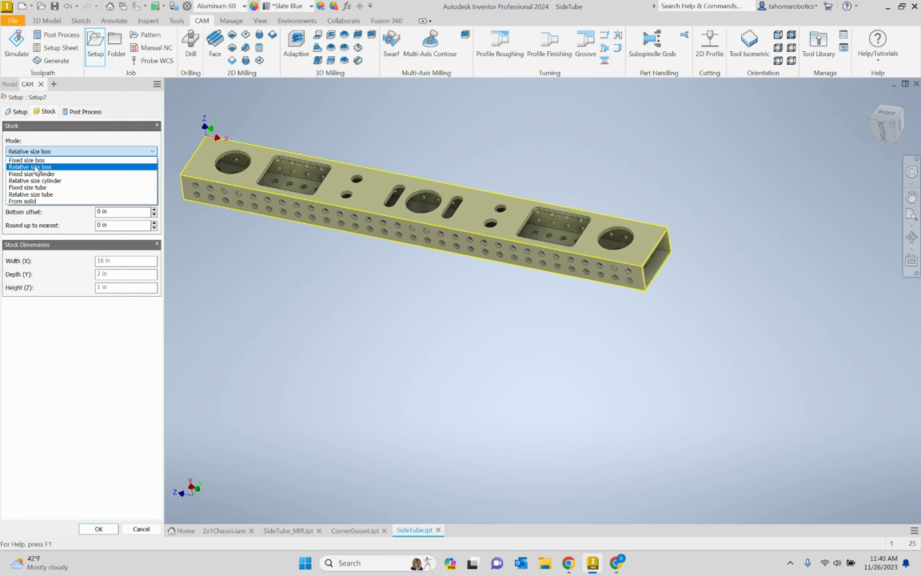
pyautogui.click(32, 160)
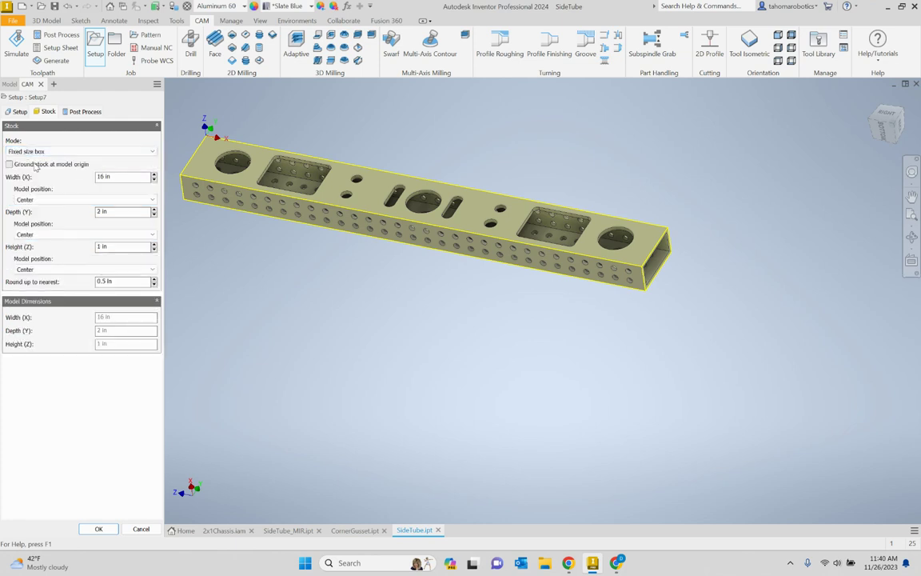
pyautogui.click(121, 177)
pyautogui.write('16.5')
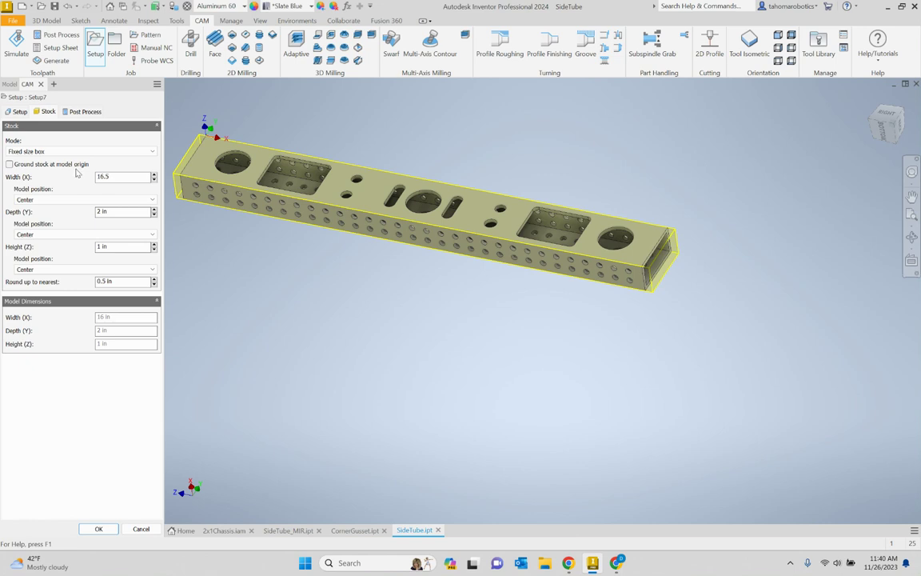
# - Position the model in the fixed box's width by an offset of 0 in from the left side (-X), and inspect the excess stock
pyautogui.click(76, 199)
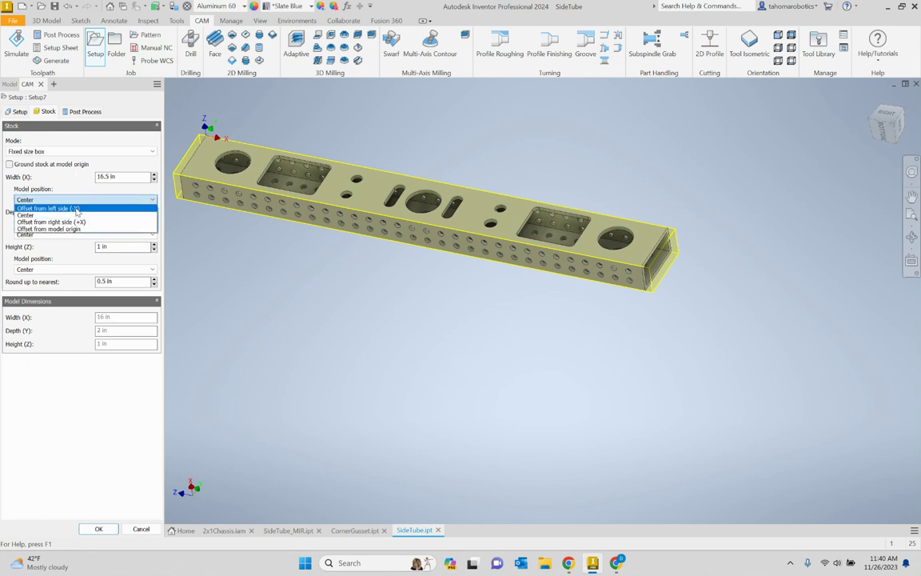
pyautogui.click(76, 208)
pyautogui.moveTo(116, 212); pyautogui.dragTo(92, 211)
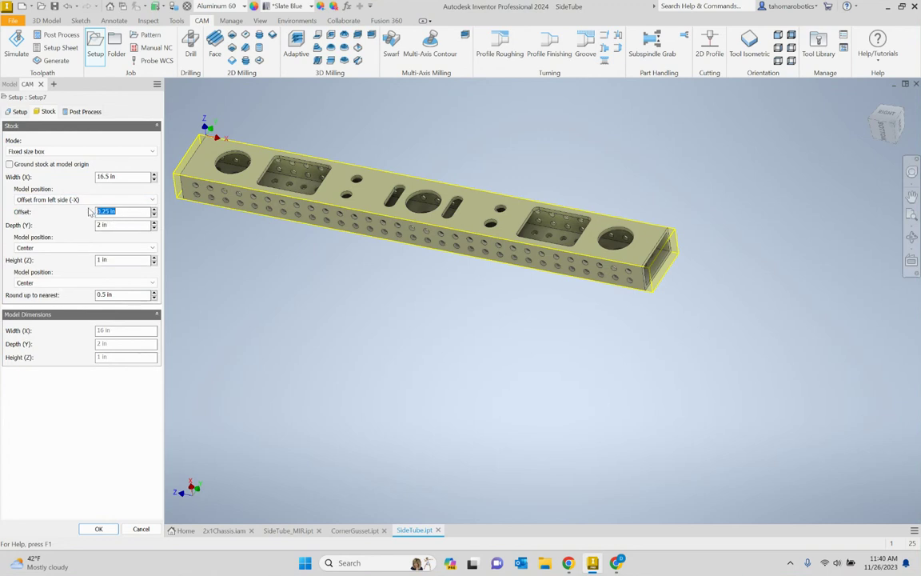
pyautogui.write('0')
pyautogui.click(119, 224)
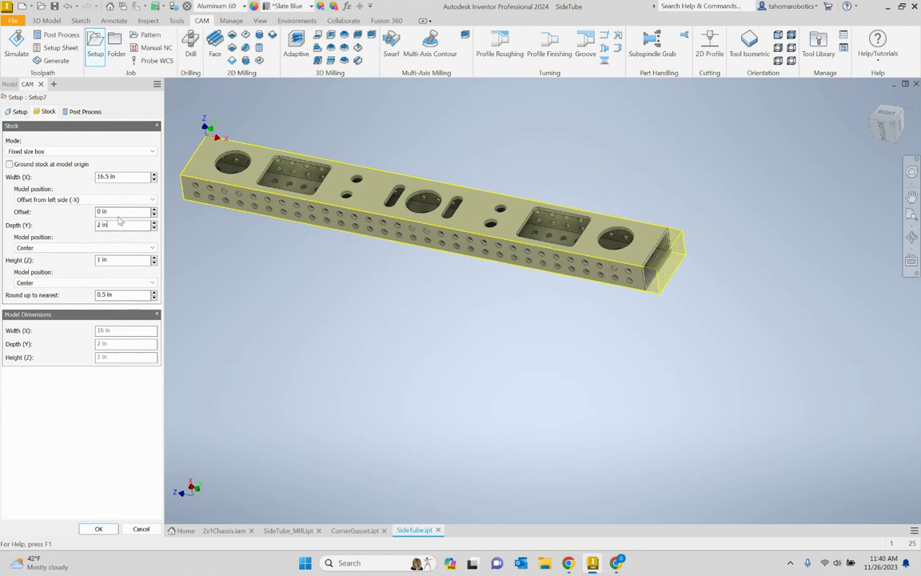
pyautogui.scroll(2, 674, 237)
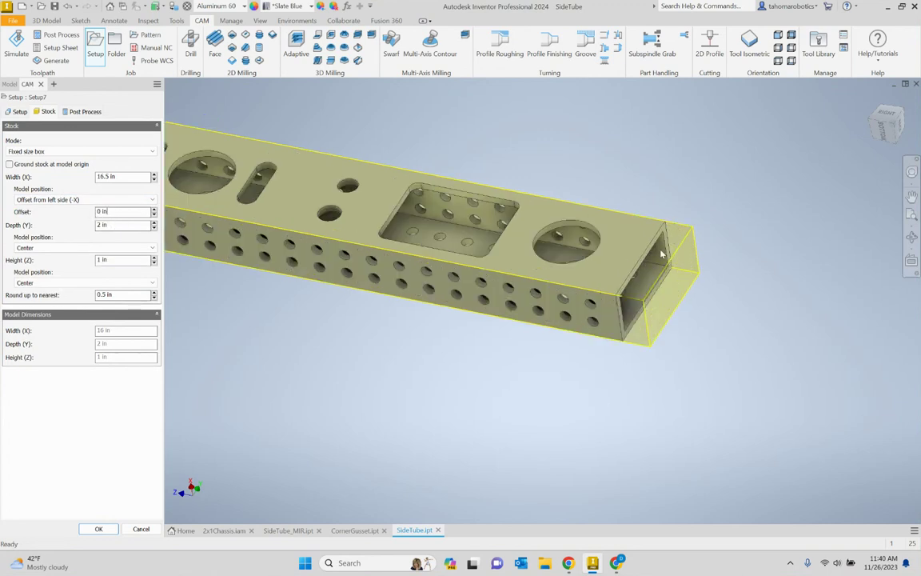
pyautogui.scroll(-3, 672, 255)
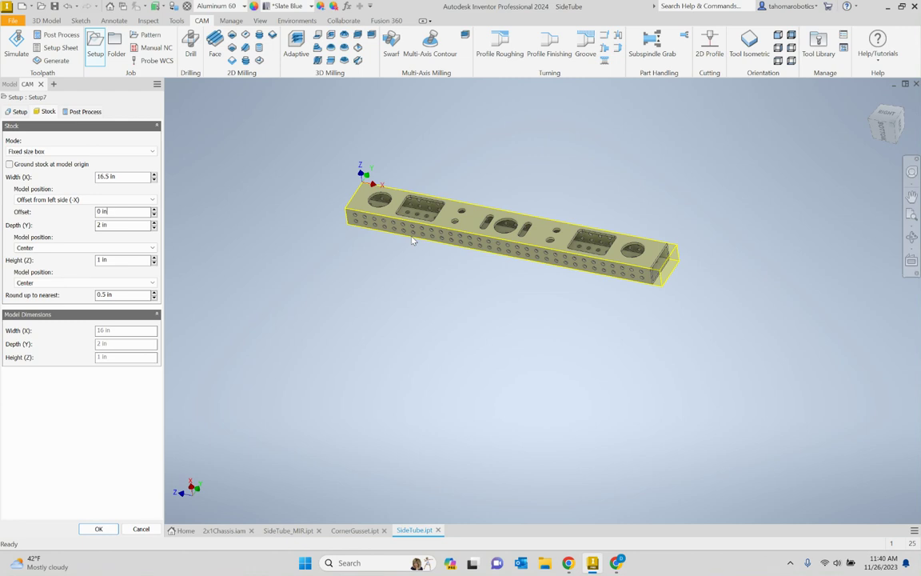
# - Switch the stock mode back to Relative size box and finish the setup
pyautogui.click(85, 152)
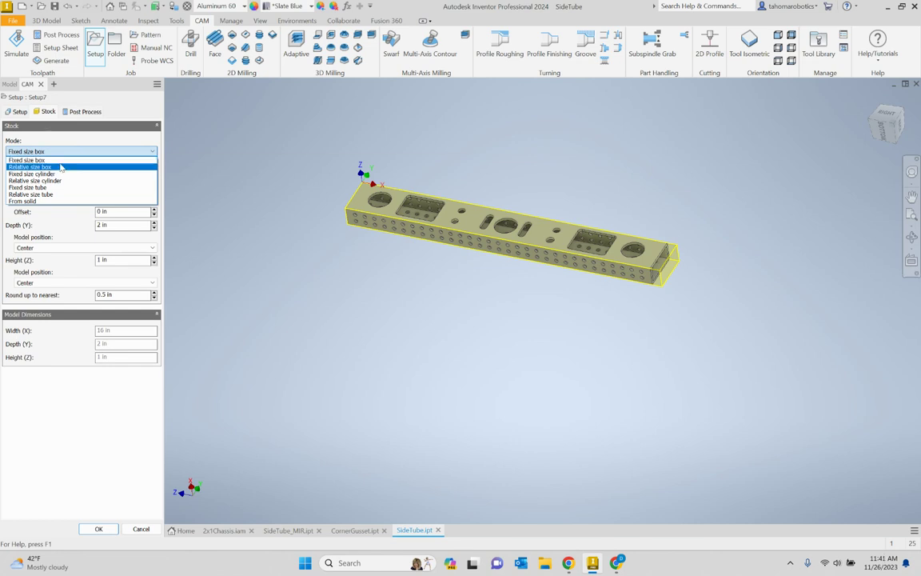
pyautogui.click(57, 167)
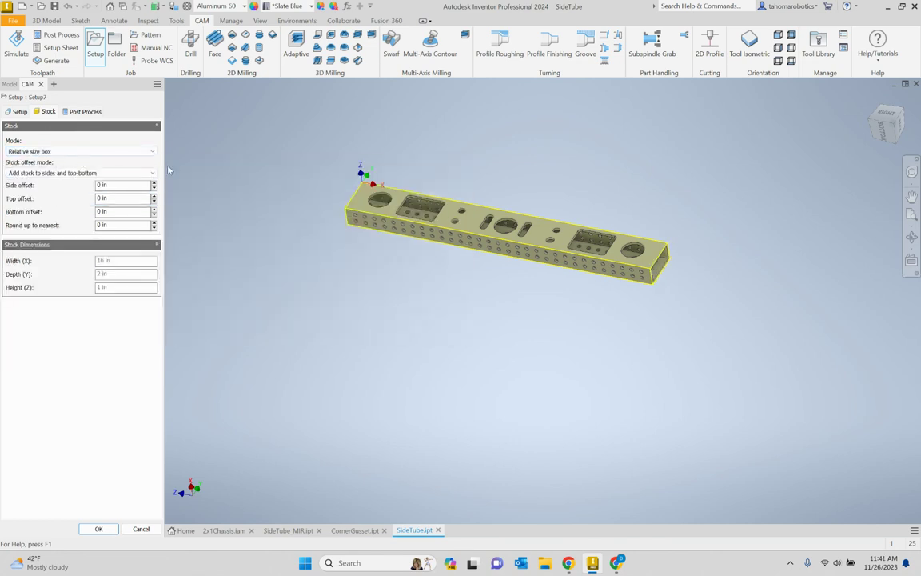
pyautogui.scroll(3, 398, 191)
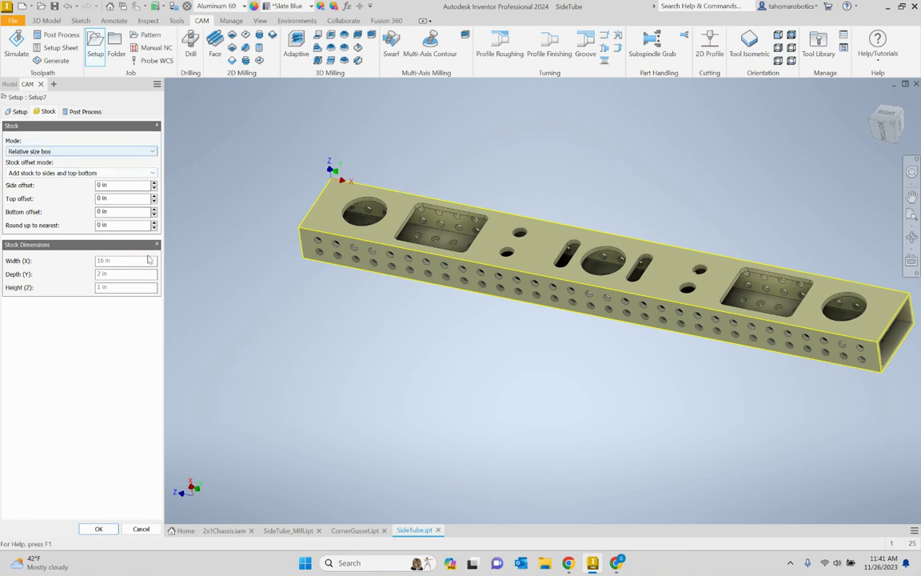
pyautogui.click(99, 529)
# - Rename the new setup as Setup1
pyautogui.click(51, 118)
pyautogui.click(53, 118)
pyautogui.write('Setup1')
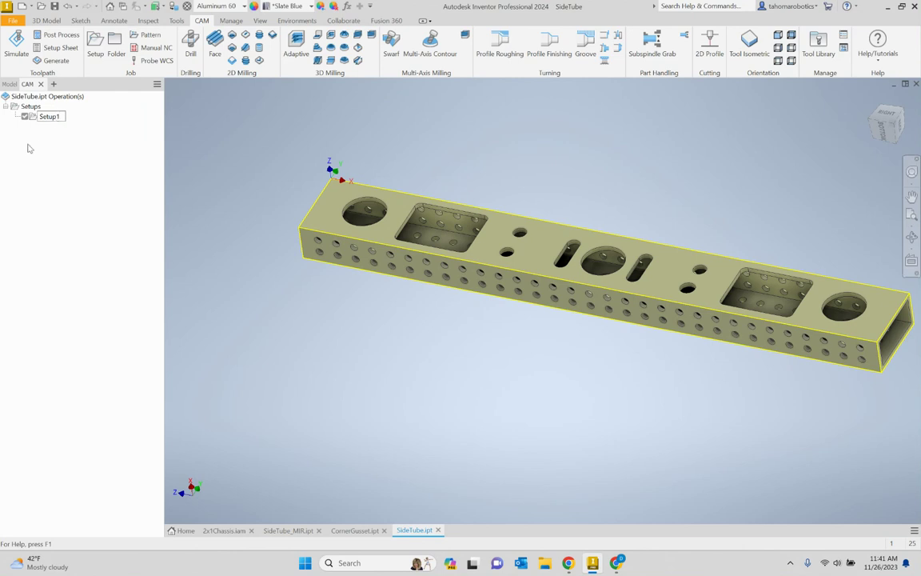
pyautogui.click(29, 136)
pyautogui.click(48, 116)
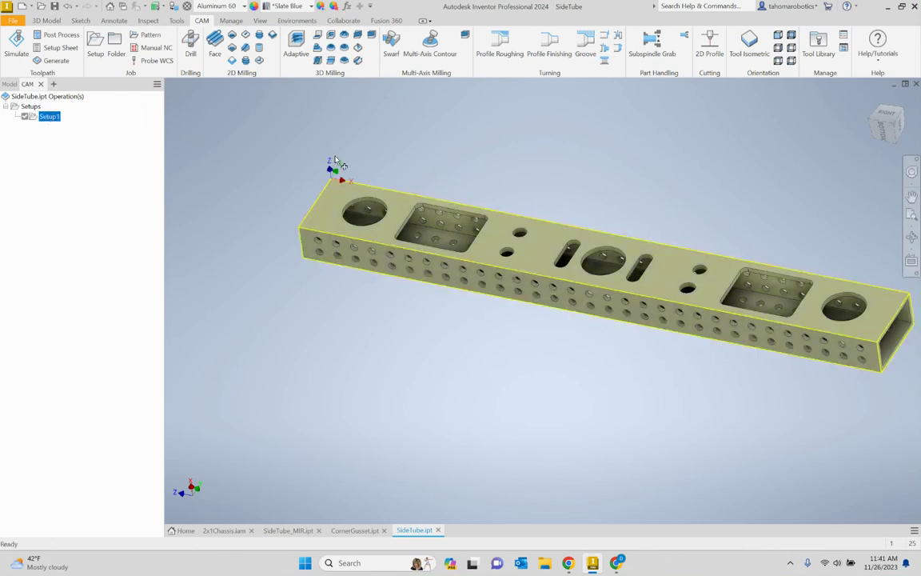
# - Examine the round holes, slots and rectangular pockets along the tube's upper face from the WCS origin to the far end
pyautogui.scroll(-3, 363, 205)
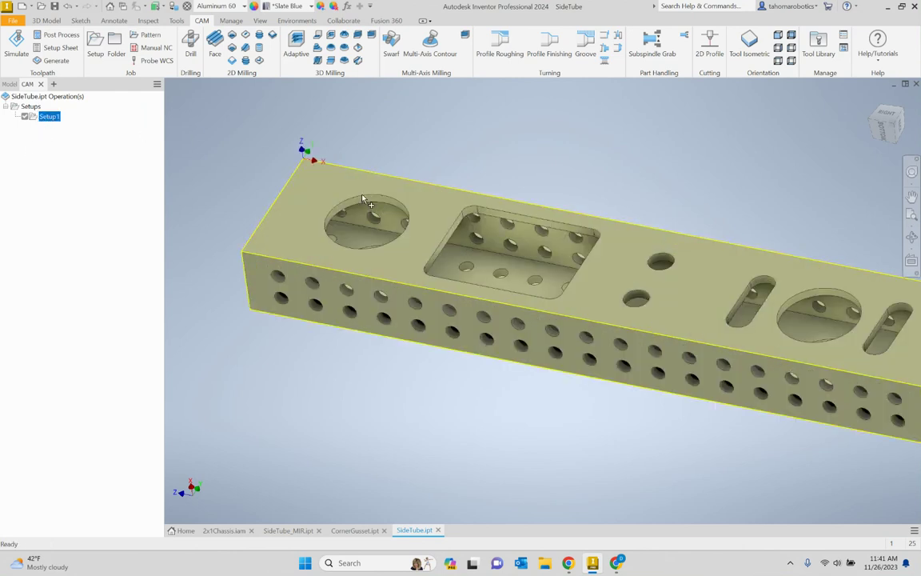
pyautogui.scroll(3, 364, 200)
pyautogui.scroll(-2, 352, 172)
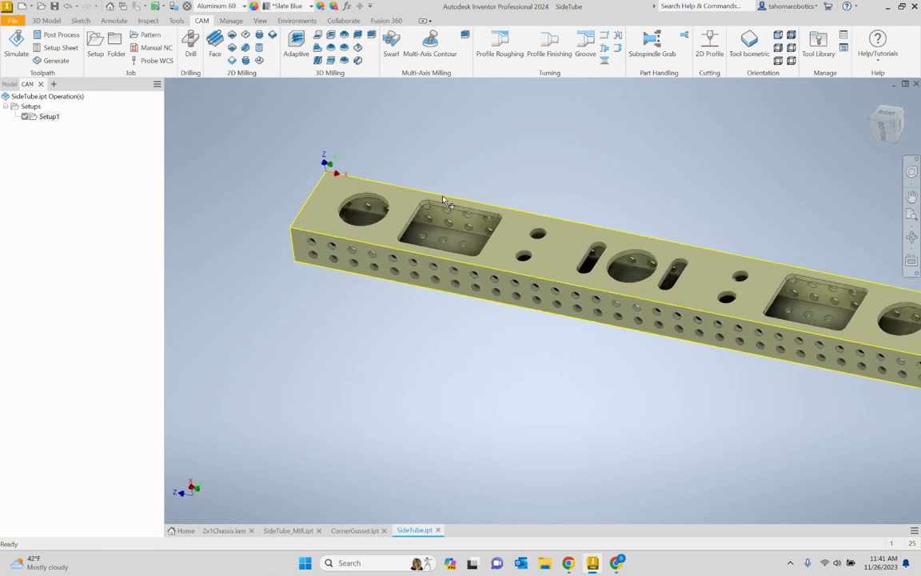
pyautogui.scroll(2, 445, 200)
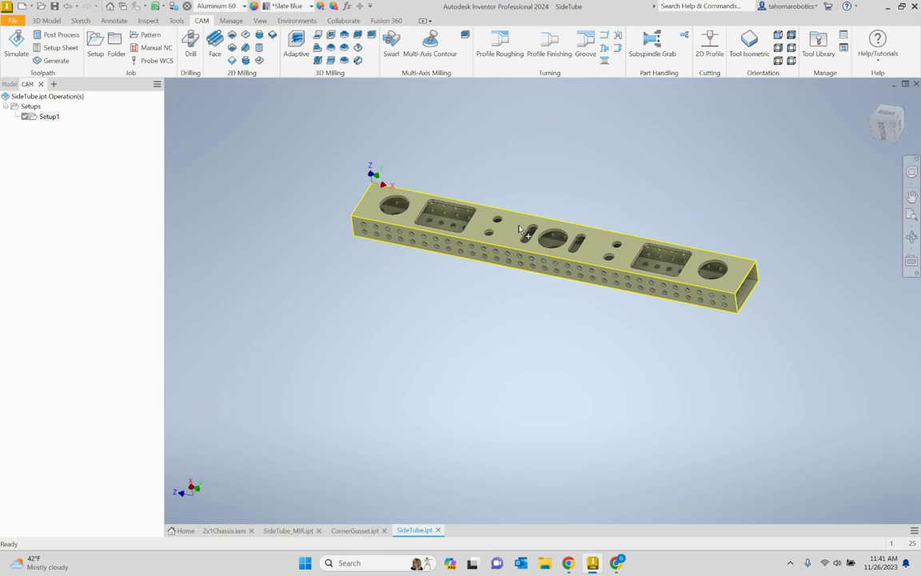
pyautogui.scroll(-3, 620, 242)
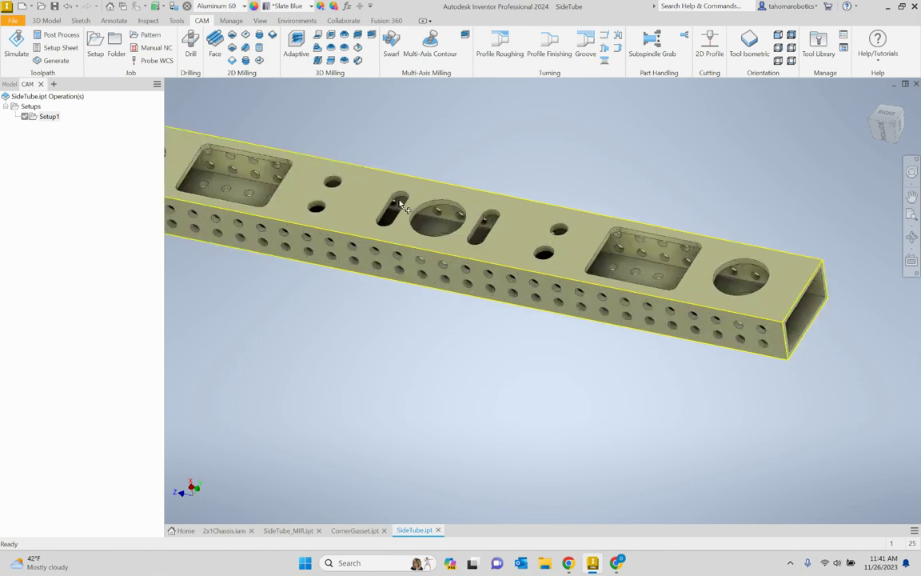
pyautogui.scroll(2, 400, 201)
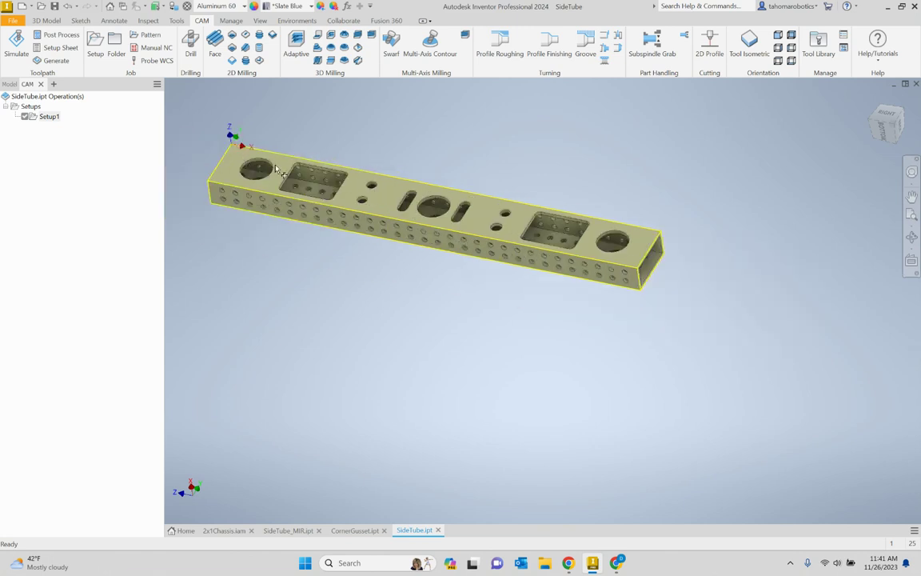
pyautogui.scroll(-3, 304, 185)
pyautogui.scroll(2, 356, 182)
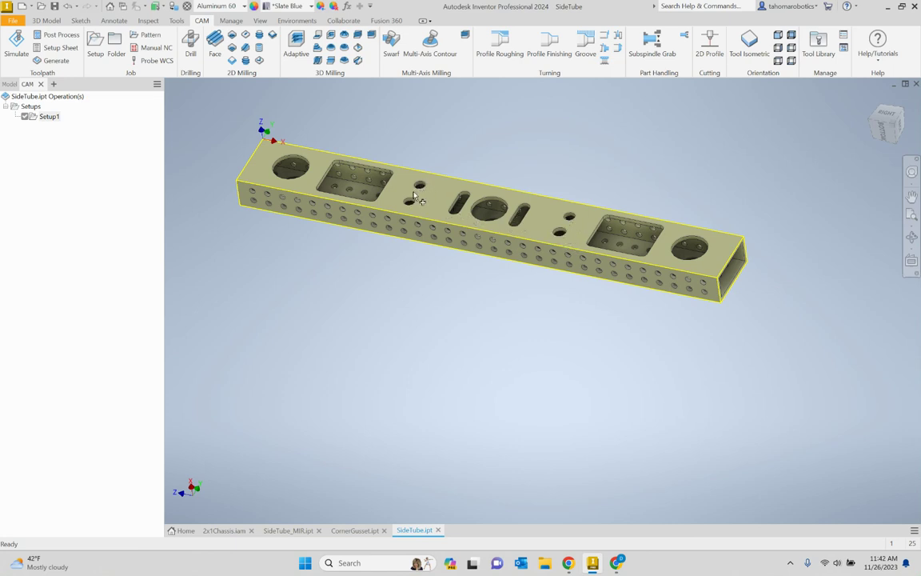
pyautogui.scroll(2, 424, 188)
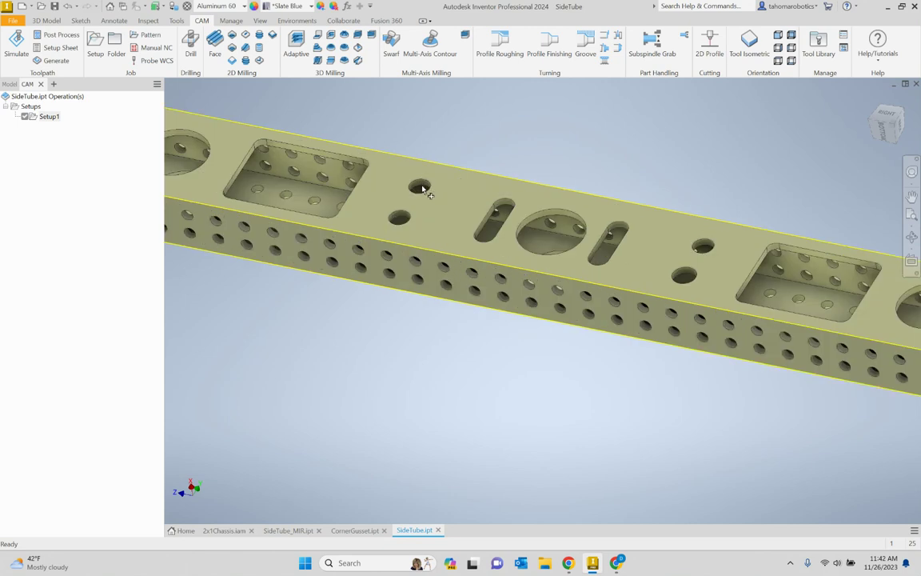
pyautogui.scroll(2, 424, 189)
pyautogui.scroll(-2, 421, 192)
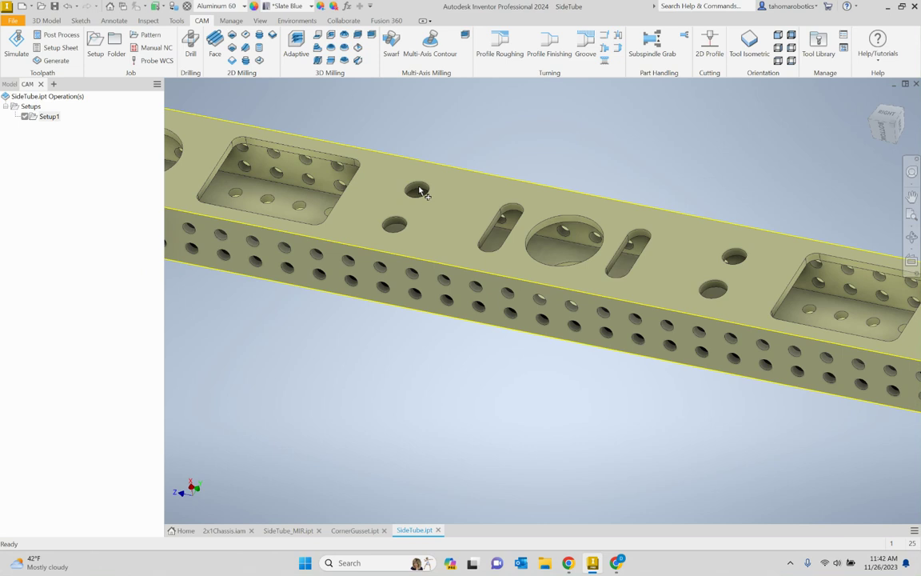
pyautogui.press('F6')
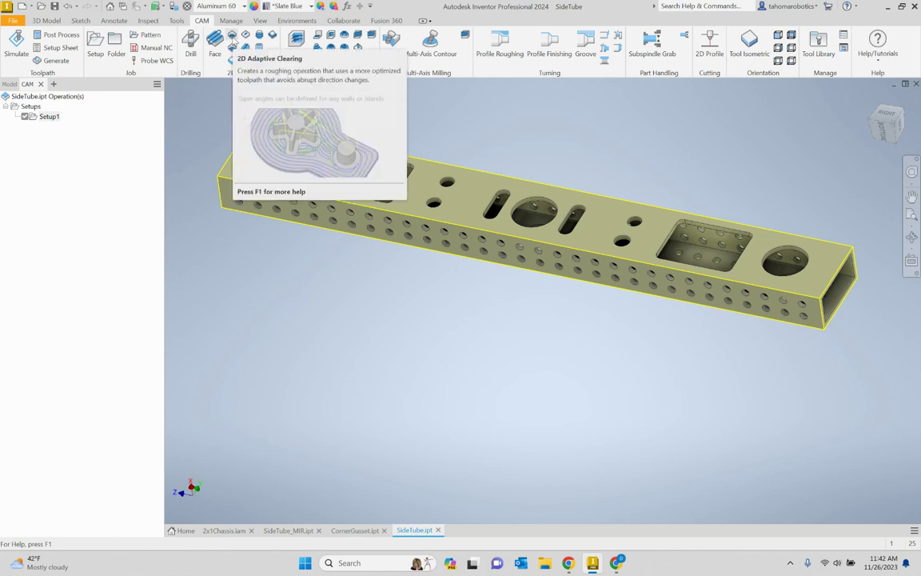
# - Start a 2D Adaptive Clearing operation using tool #4, the 1/4" flat end mill, from the HAAS TM1P tools library
pyautogui.click(232, 36)
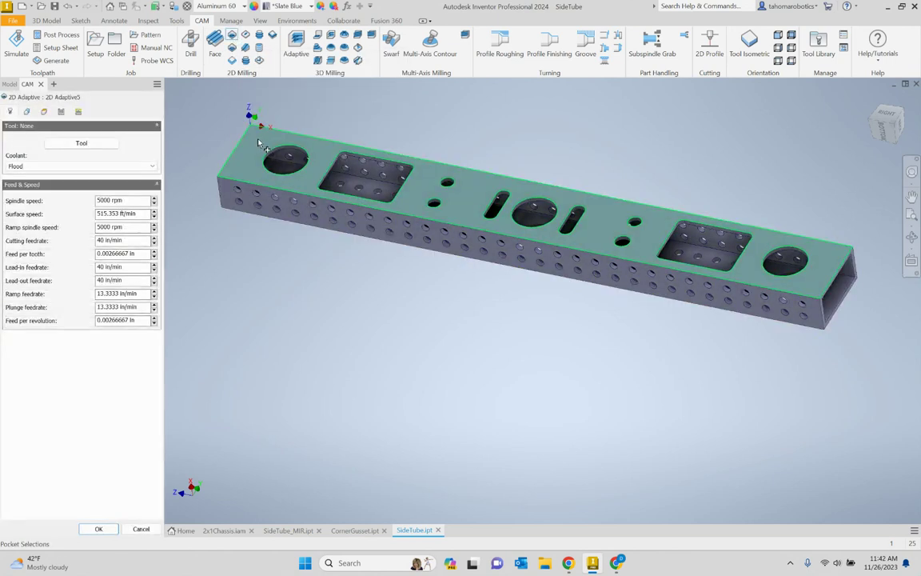
pyautogui.scroll(3, 320, 164)
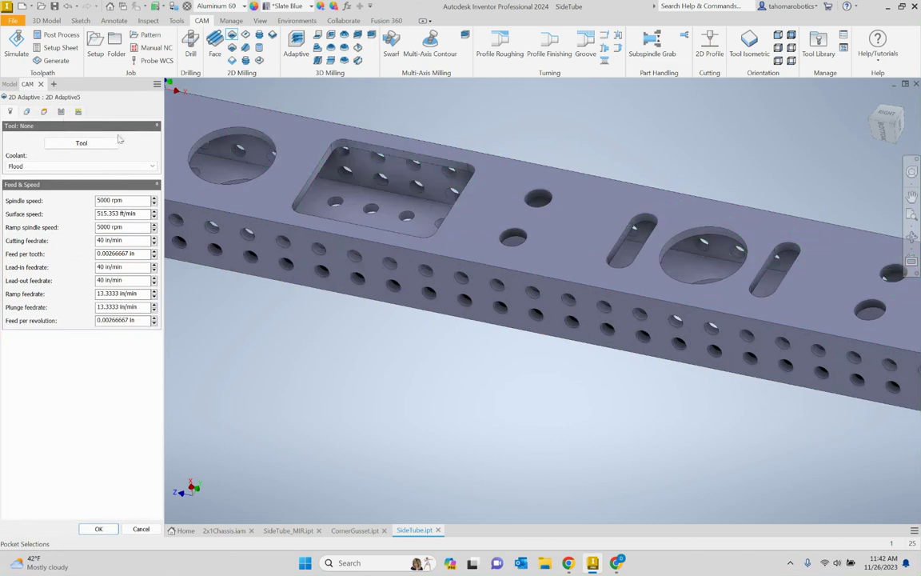
pyautogui.click(81, 143)
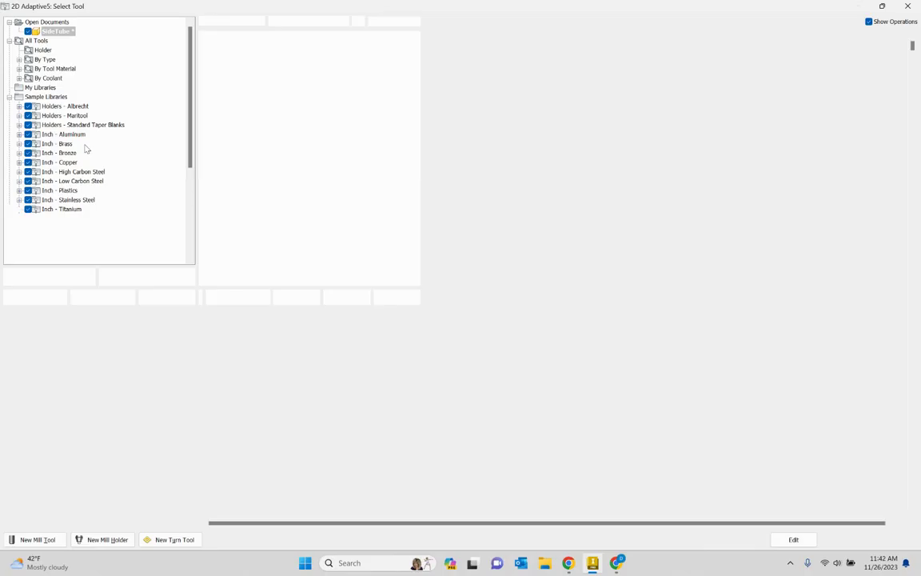
pyautogui.moveTo(189, 56); pyautogui.dragTo(188, 196)
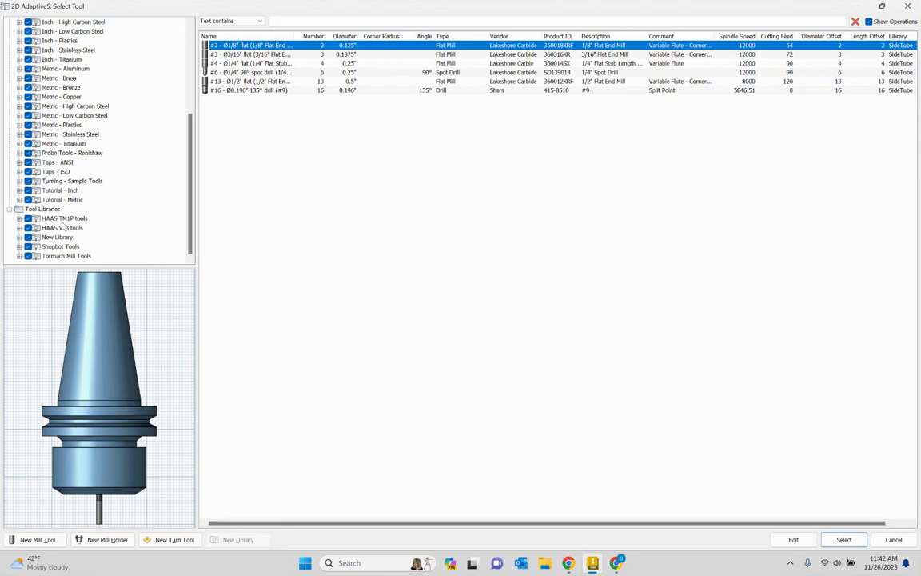
pyautogui.click(64, 219)
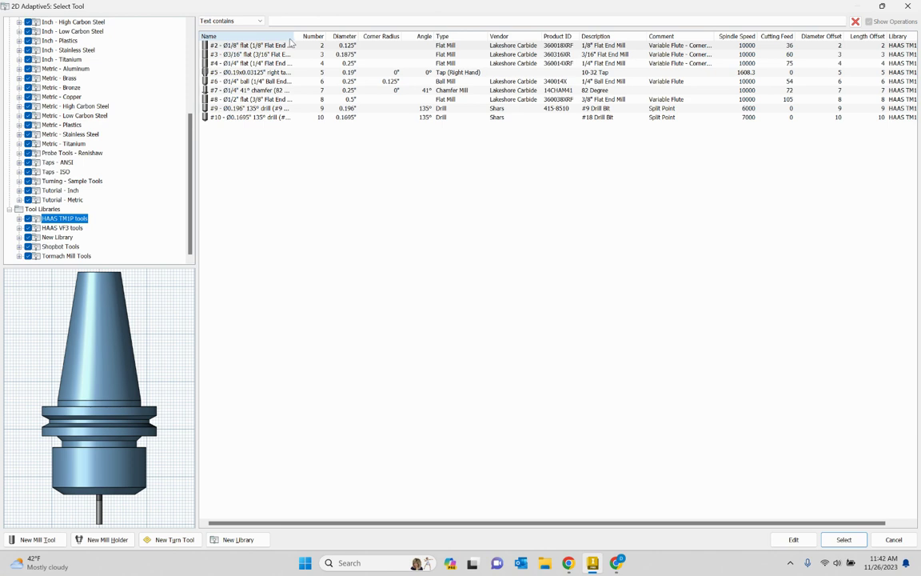
pyautogui.moveTo(294, 35); pyautogui.dragTo(345, 37)
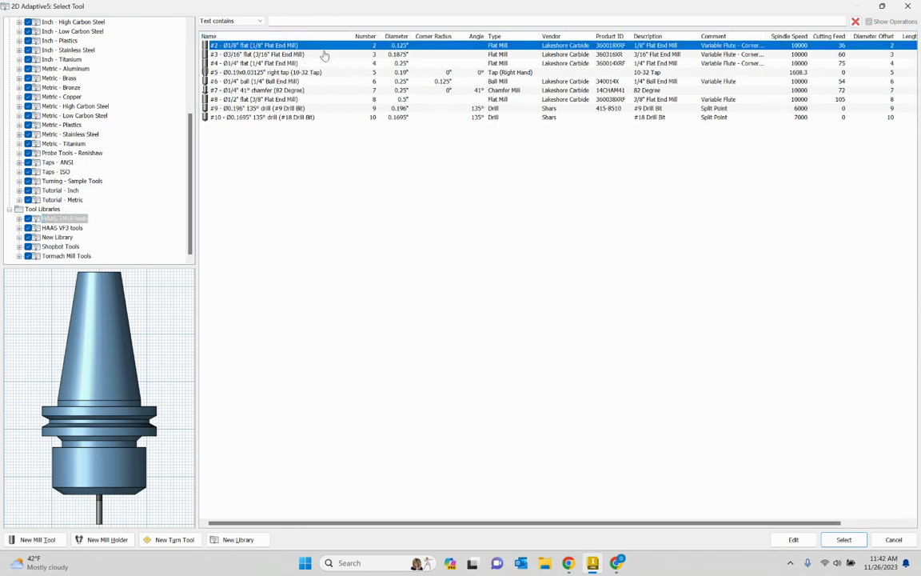
pyautogui.click(277, 67)
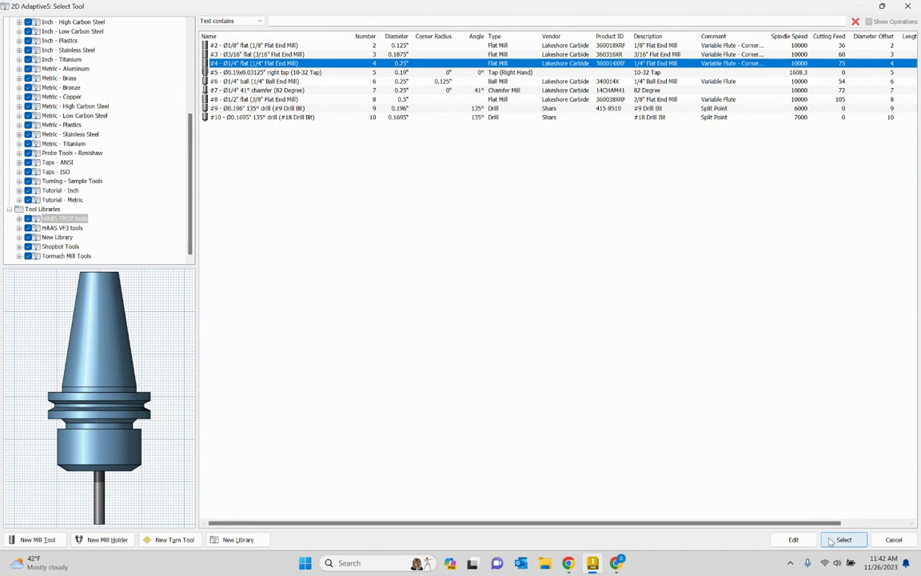
pyautogui.click(844, 540)
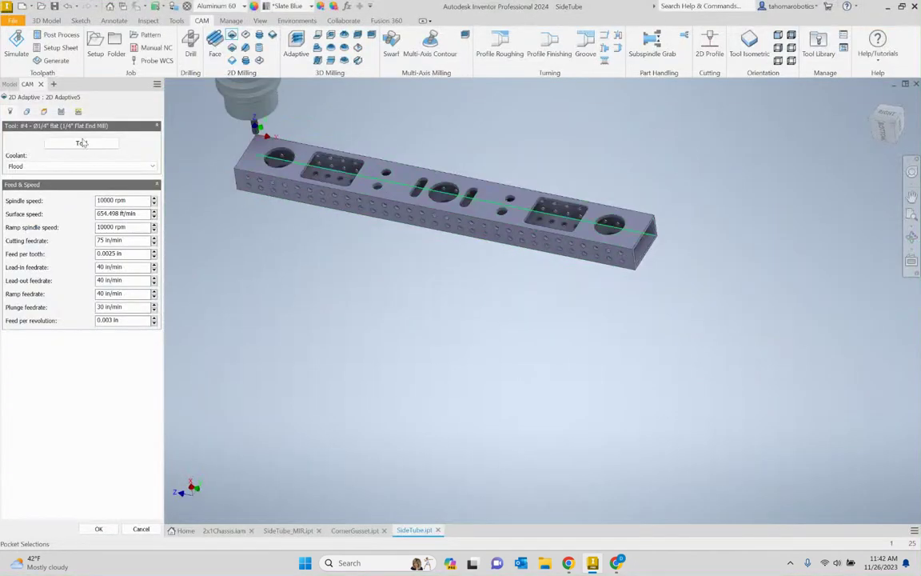
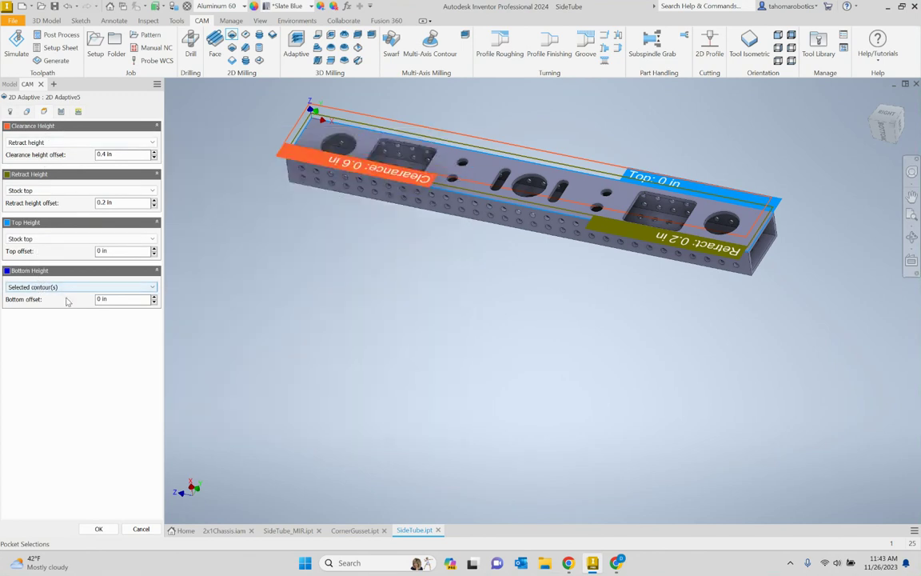
# - Set the adaptive operation's bottom offset to -0.05 in, with 0.01 in radial and 0 in axial stock to leave
pyautogui.moveTo(116, 300); pyautogui.dragTo(90, 305)
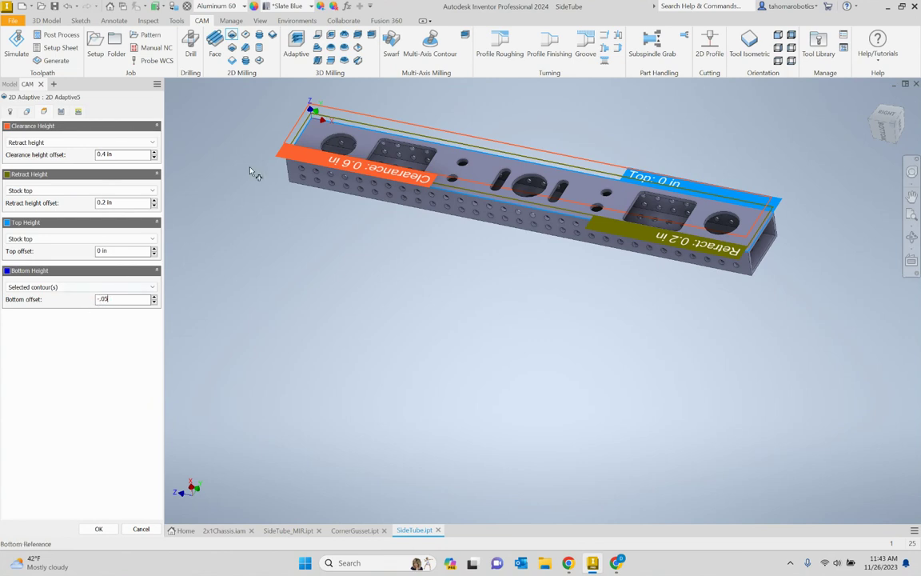
pyautogui.click(61, 111)
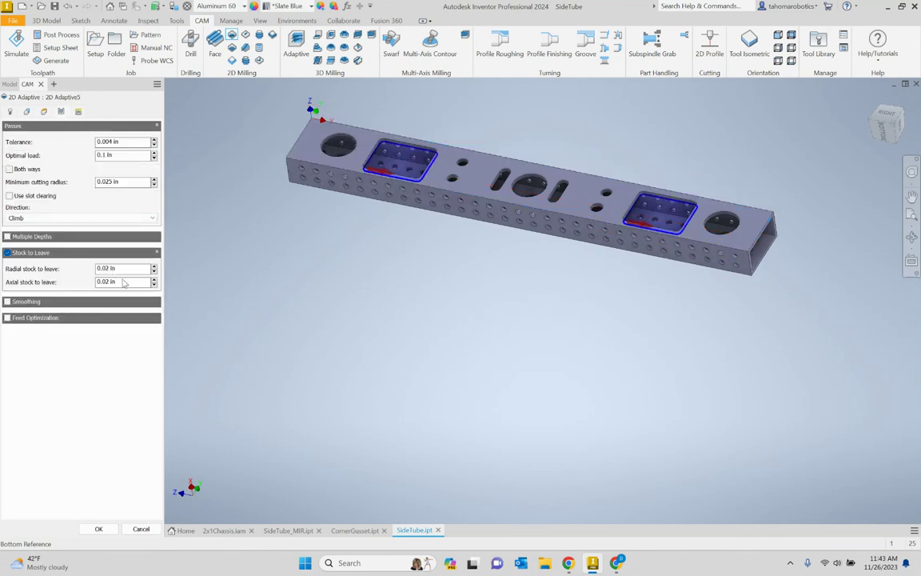
pyautogui.moveTo(124, 284); pyautogui.dragTo(94, 289)
pyautogui.write('0')
pyautogui.moveTo(118, 270); pyautogui.dragTo(95, 275)
pyautogui.press('BackSpace')
# - Turn on smoothing for the 2D Adaptive operation, keep the default linking settings and finish the operation
pyautogui.click(7, 303)
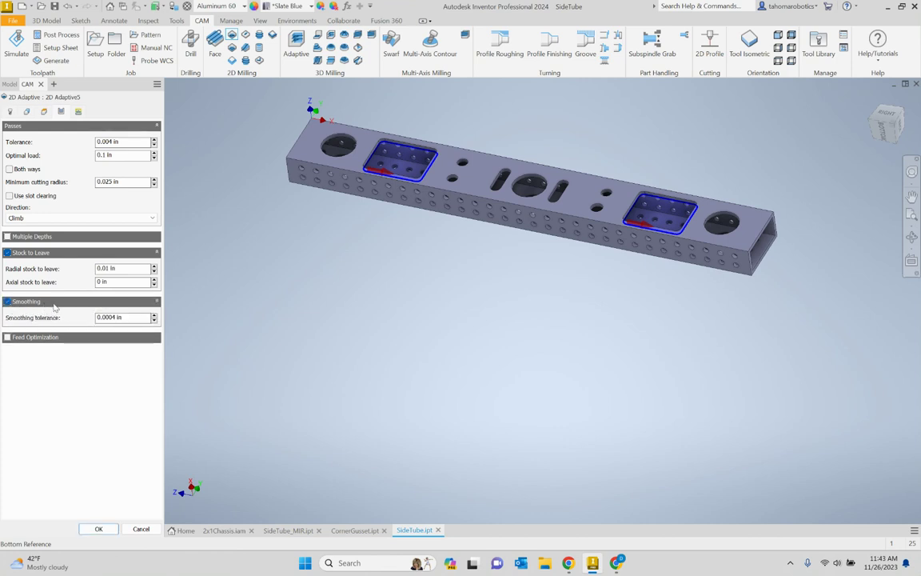
pyautogui.click(78, 112)
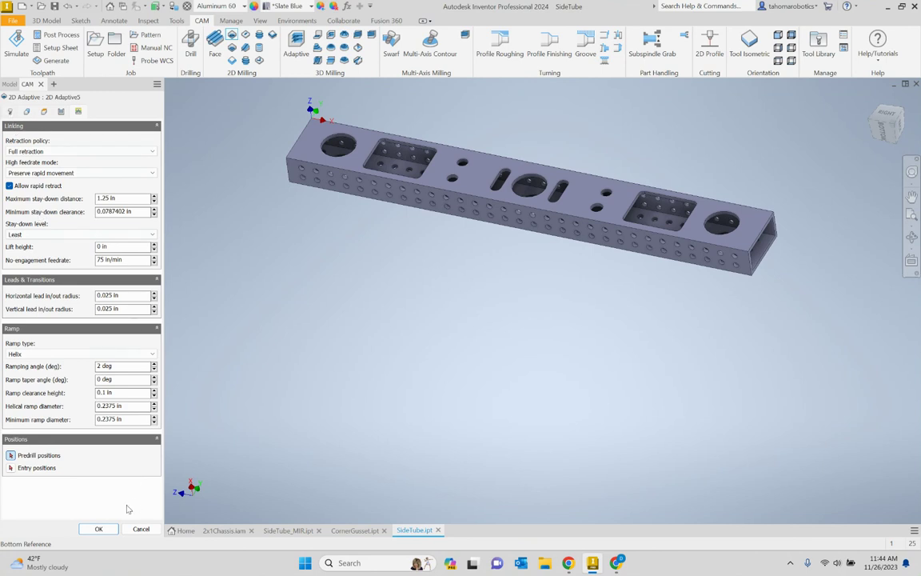
pyautogui.click(99, 529)
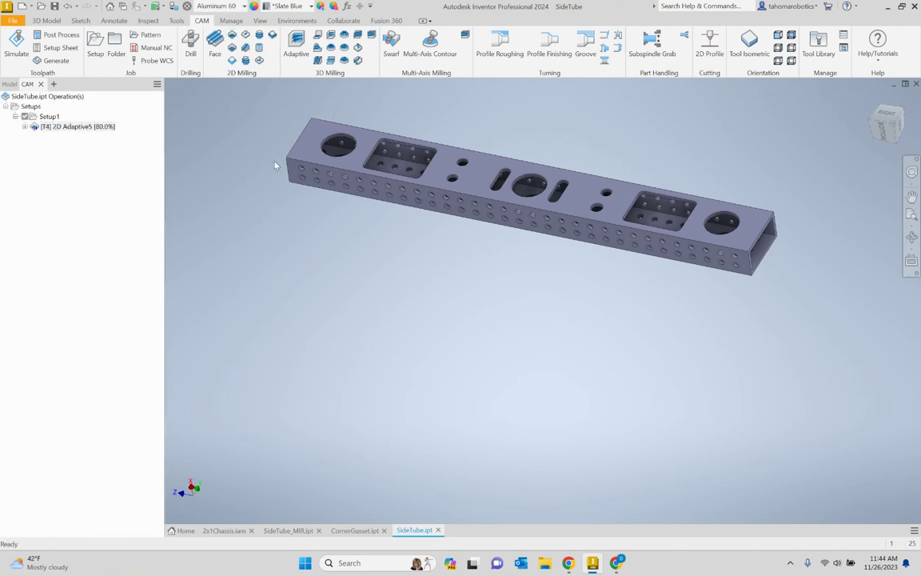
# - Examine the generated adaptive toolpath in the rectangular pockets, including the helical ramp entry
pyautogui.scroll(6, 383, 181)
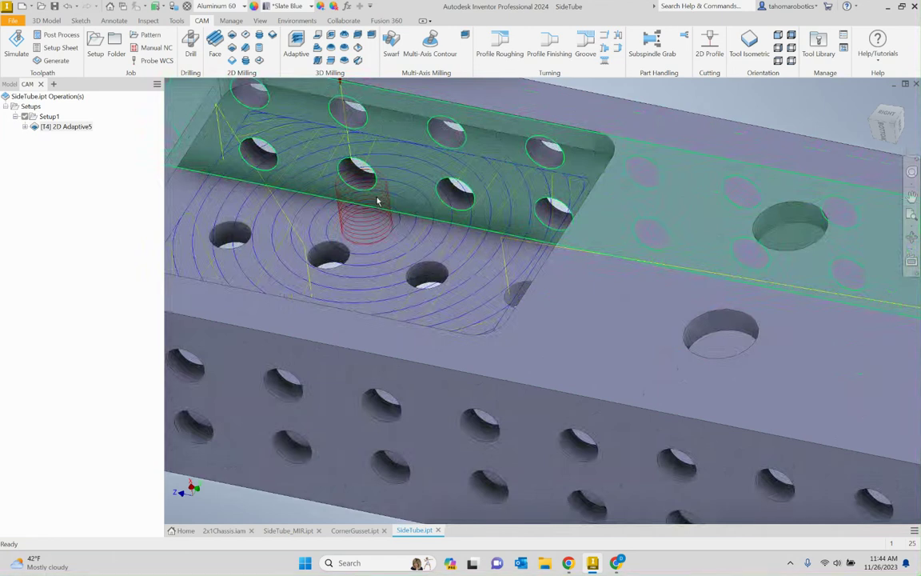
pyautogui.scroll(-4, 384, 181)
pyautogui.keyDown('shift'); pyautogui.moveTo(373, 252); pyautogui.dragTo(416, 272, button='middle'); pyautogui.keyUp('shift')
pyautogui.scroll(-3, 437, 270)
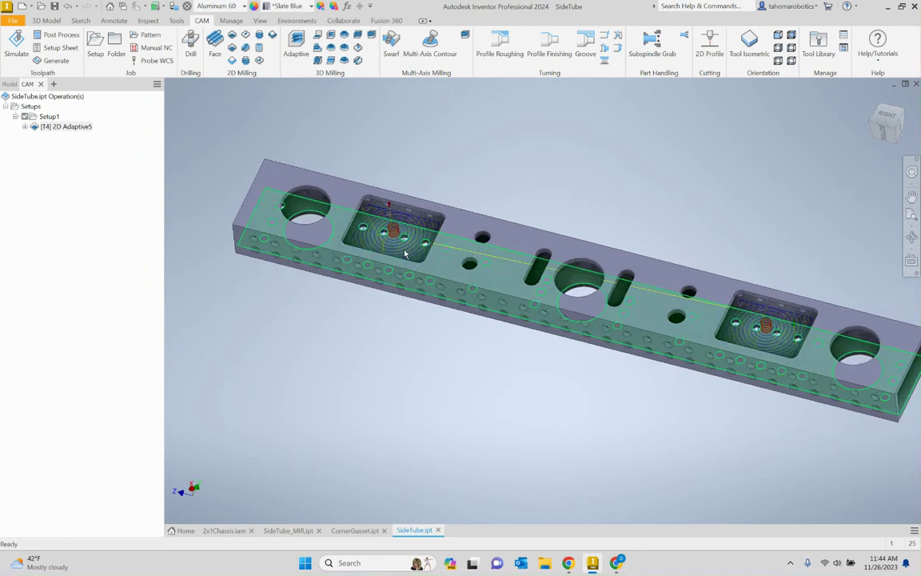
pyautogui.keyDown('shift'); pyautogui.moveTo(349, 213); pyautogui.dragTo(350, 199, button='middle'); pyautogui.keyUp('shift')
pyautogui.scroll(3, 355, 192)
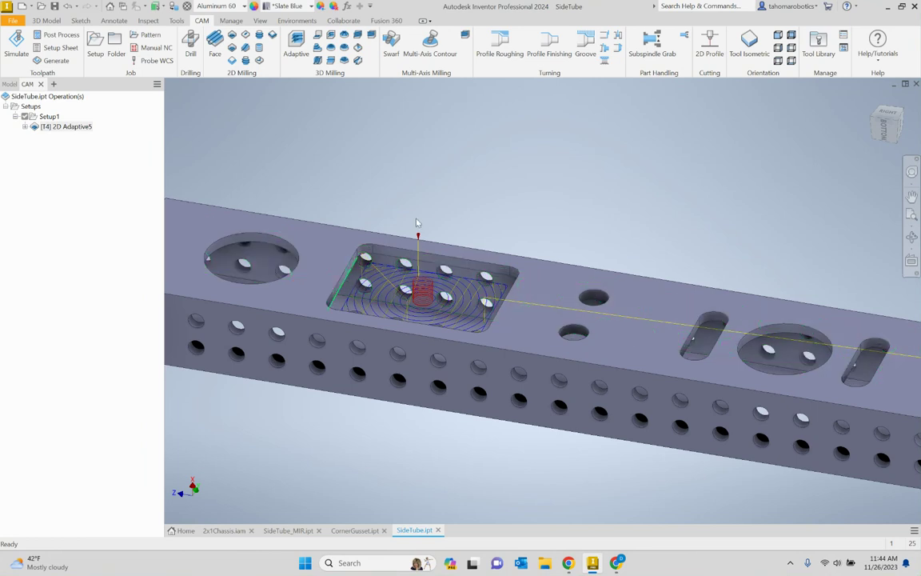
# - Create a derived 2D Contour operation from the pocket adaptive operation, keeping its inherited tool, contours, heights and passes
pyautogui.rightClick(66, 128)
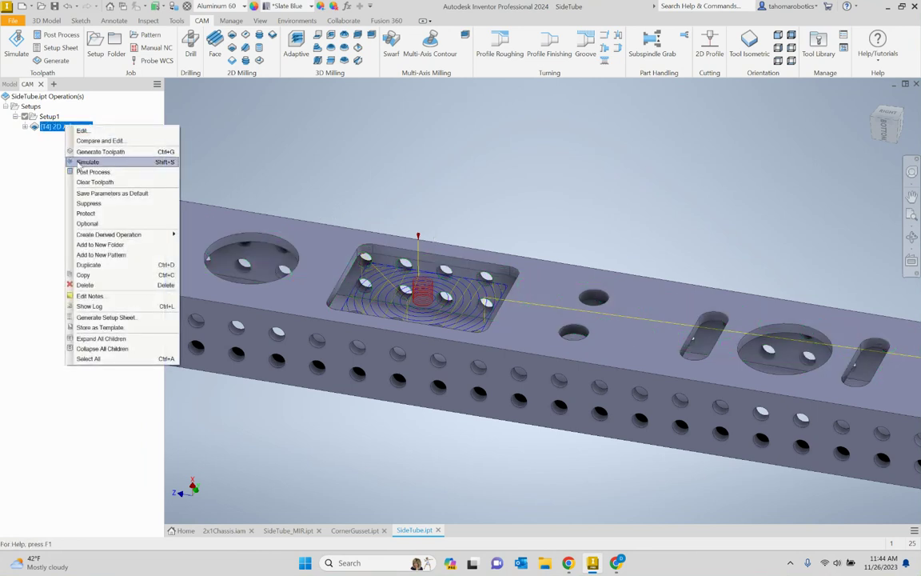
pyautogui.moveTo(104, 240)
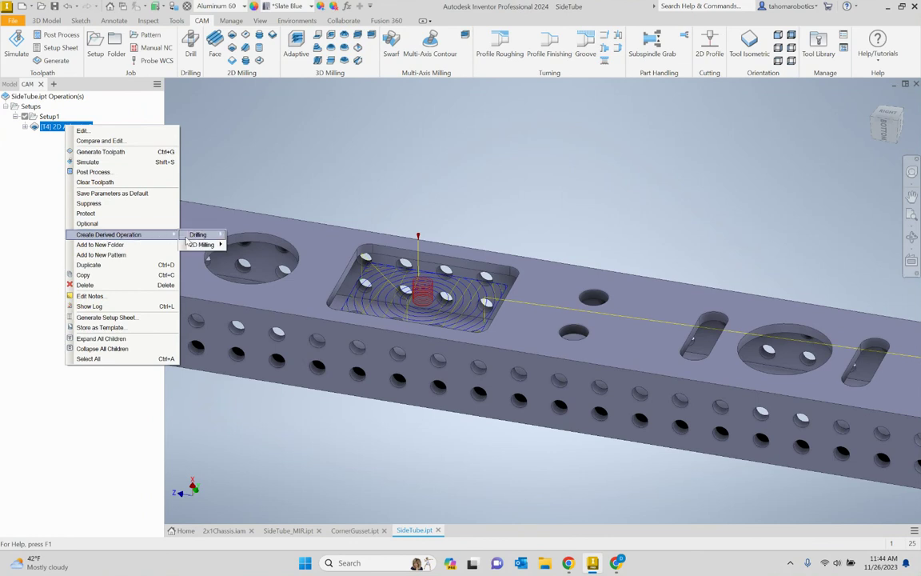
pyautogui.moveTo(214, 246)
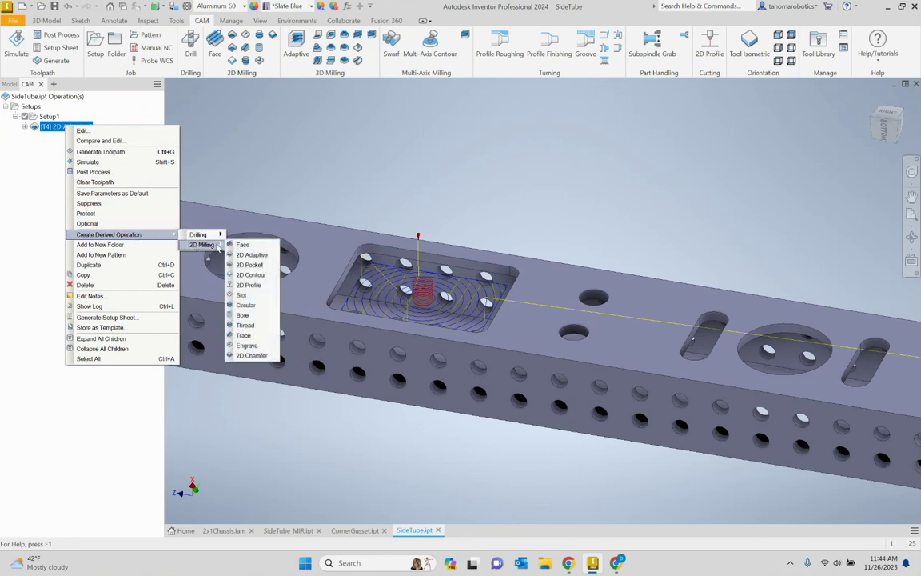
pyautogui.click(253, 275)
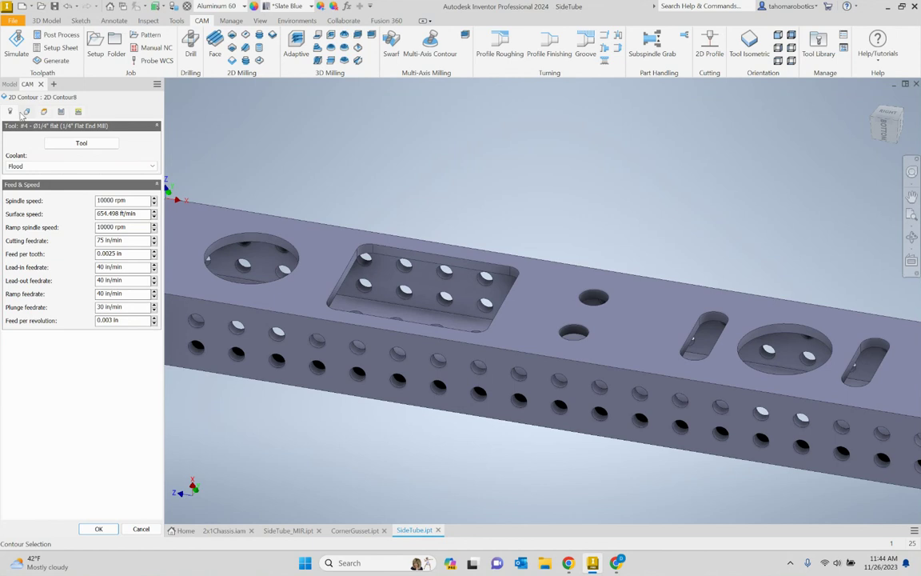
pyautogui.click(25, 112)
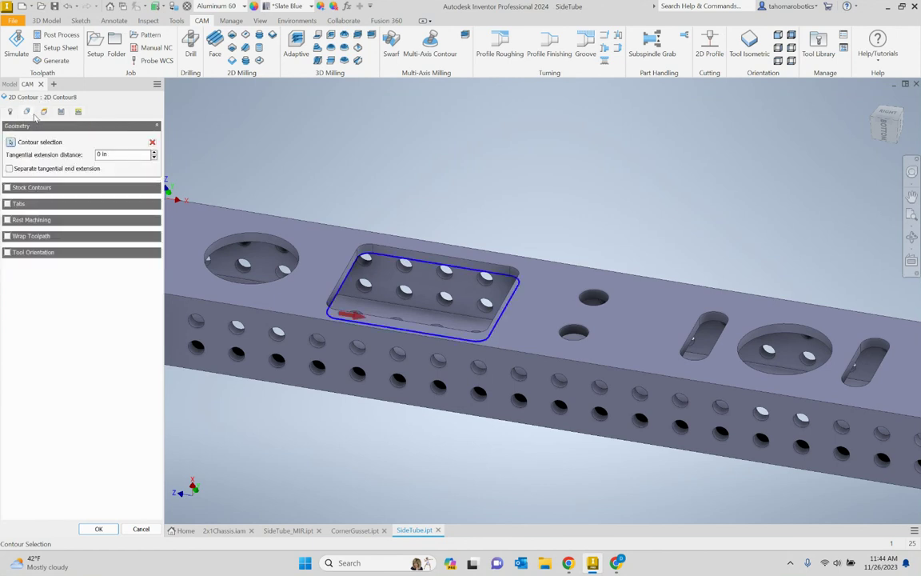
pyautogui.click(44, 112)
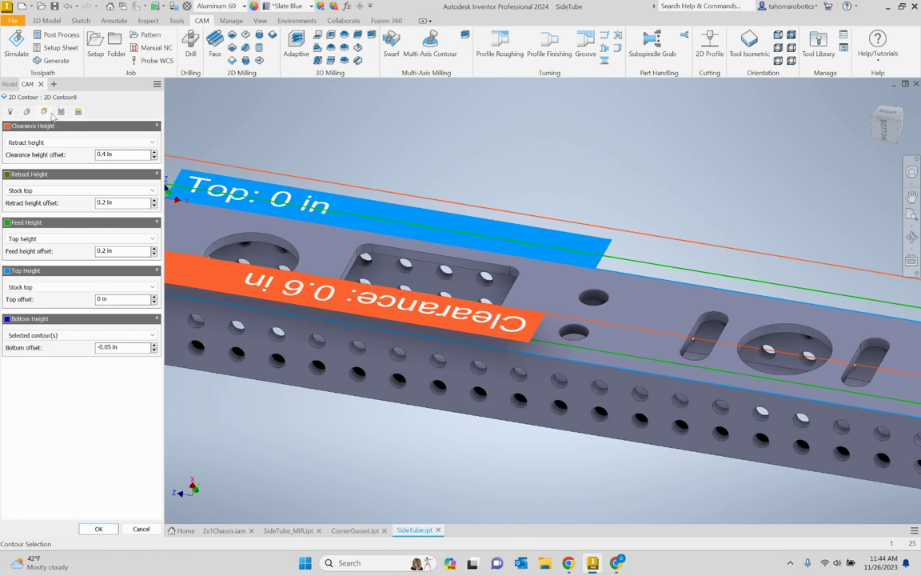
pyautogui.click(61, 112)
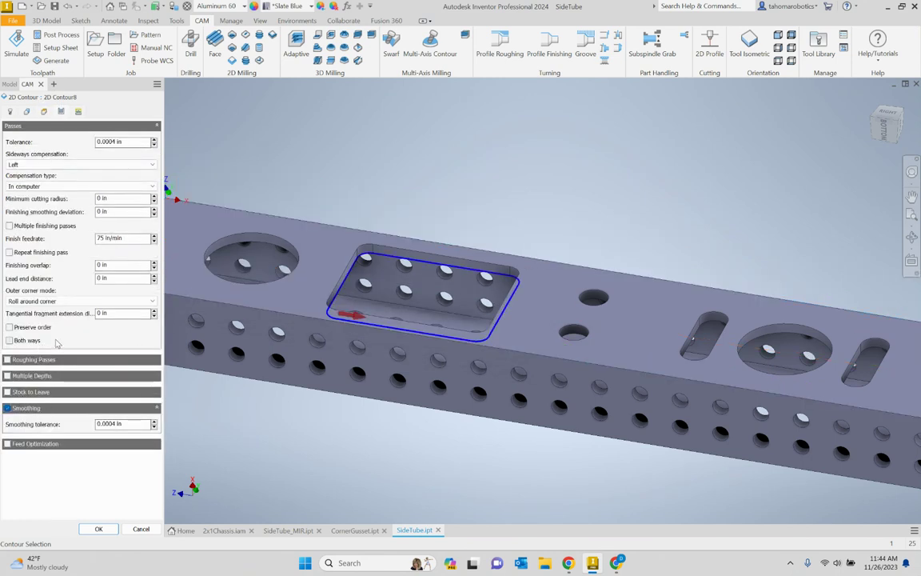
pyautogui.click(98, 528)
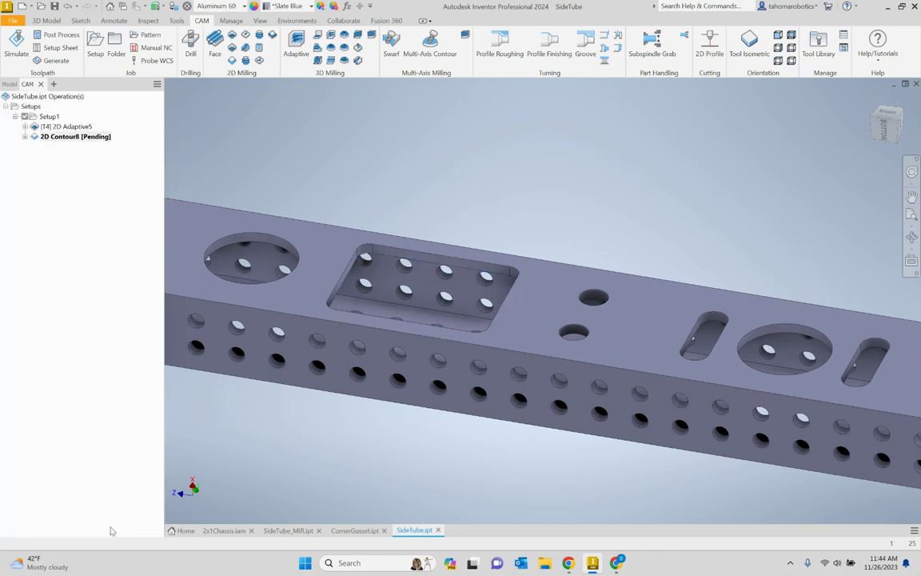
# - Examine the 2D Contour toolpath around both rectangular pockets along the tube
pyautogui.scroll(-3, 352, 258)
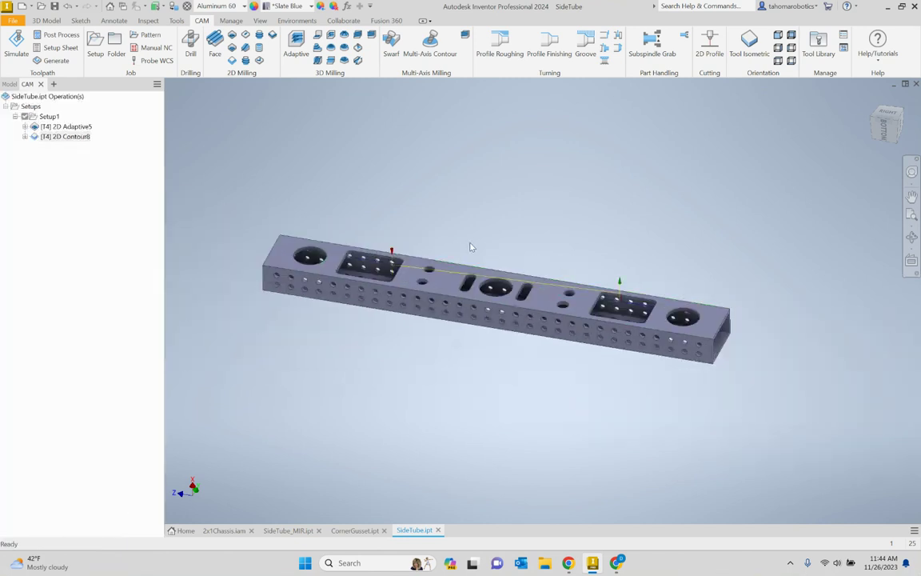
pyautogui.moveTo(473, 246)
pyautogui.keyDown('shift'); pyautogui.mouseDown(button='middle')
pyautogui.moveTo(478, 262)
pyautogui.moveTo(488, 255)
pyautogui.mouseUp(button='middle'); pyautogui.keyUp('shift')
pyautogui.scroll(5, 610, 305)
pyautogui.keyDown('shift'); pyautogui.moveTo(610, 304); pyautogui.dragTo(616, 288, button='middle'); pyautogui.keyUp('shift')
pyautogui.scroll(-5, 496, 296)
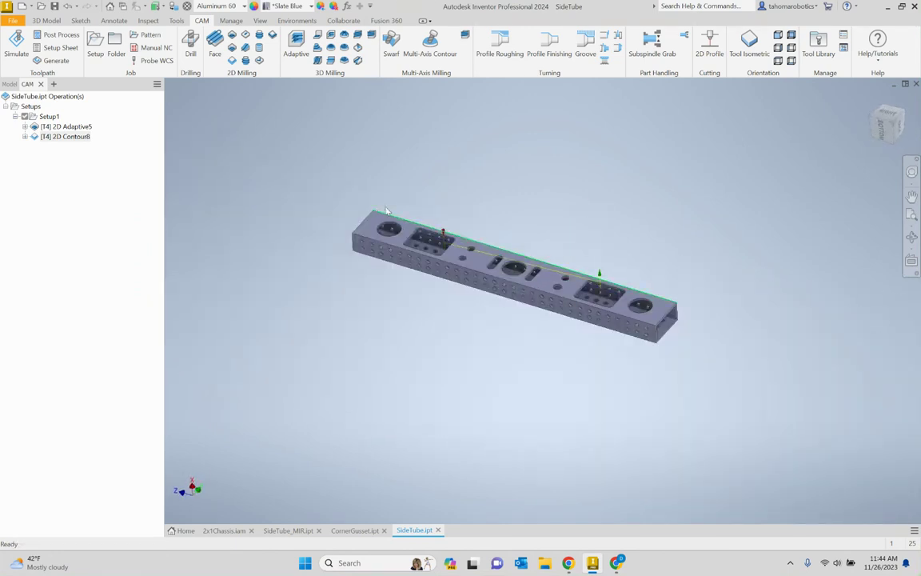
pyautogui.scroll(2, 329, 200)
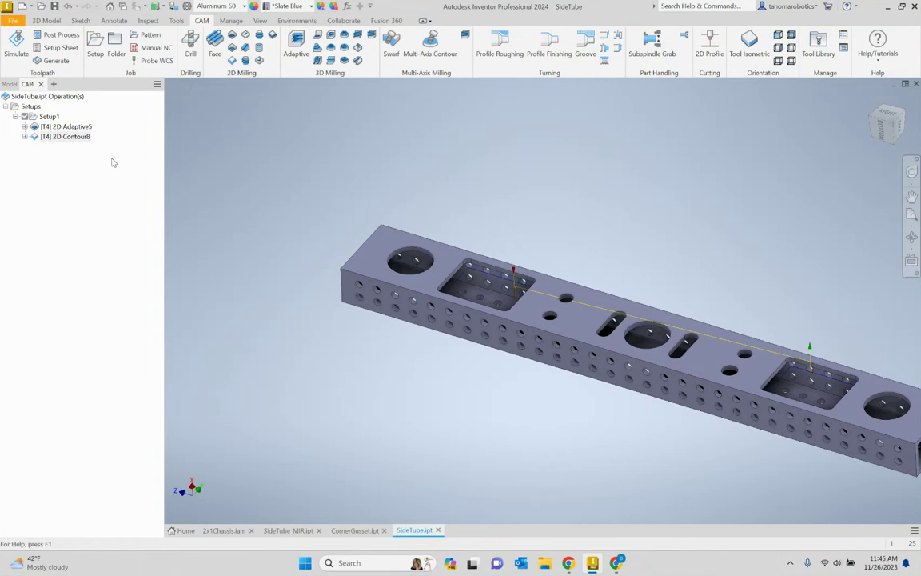
# - Start another 2D Adaptive operation and select the bottom edges of the three large round holes as pockets
pyautogui.click(232, 38)
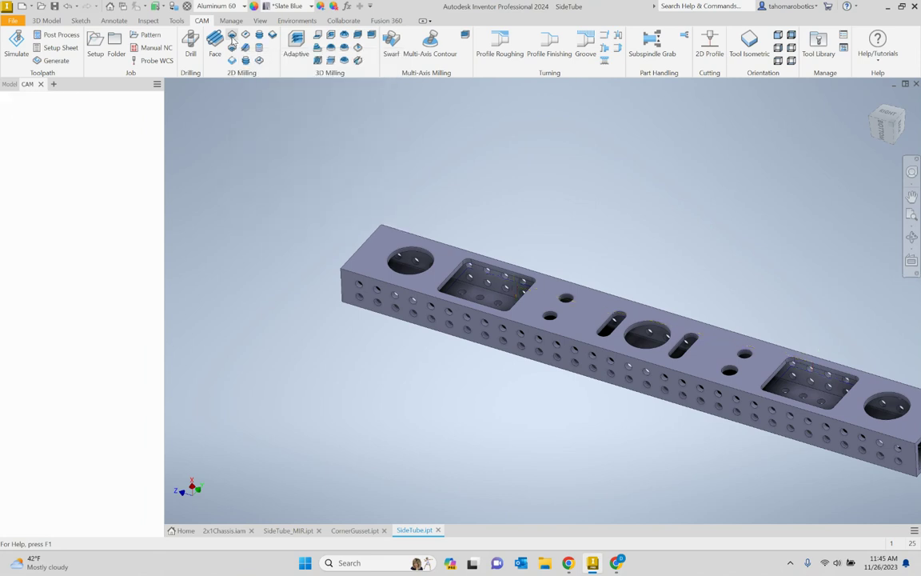
pyautogui.scroll(4, 406, 254)
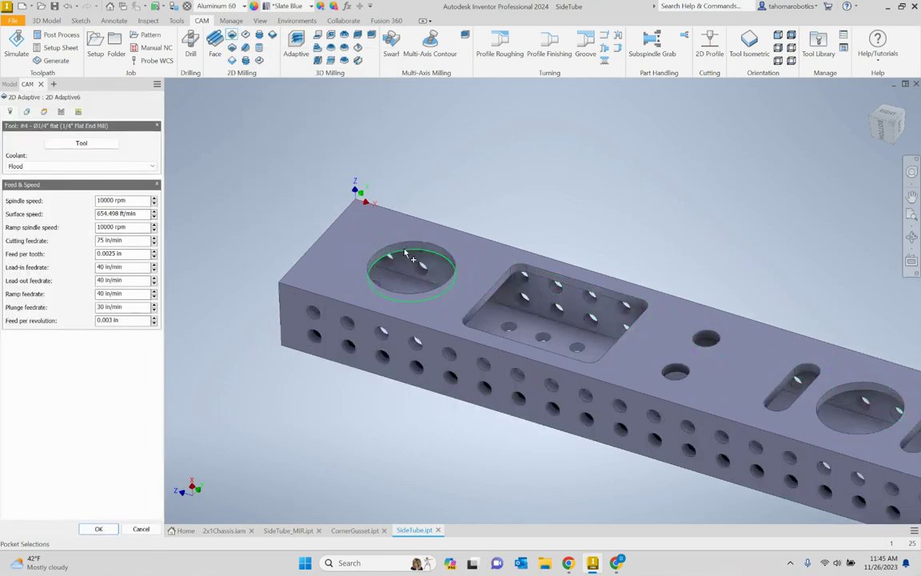
pyautogui.click(405, 254)
pyautogui.scroll(-4, 480, 268)
pyautogui.scroll(3, 504, 276)
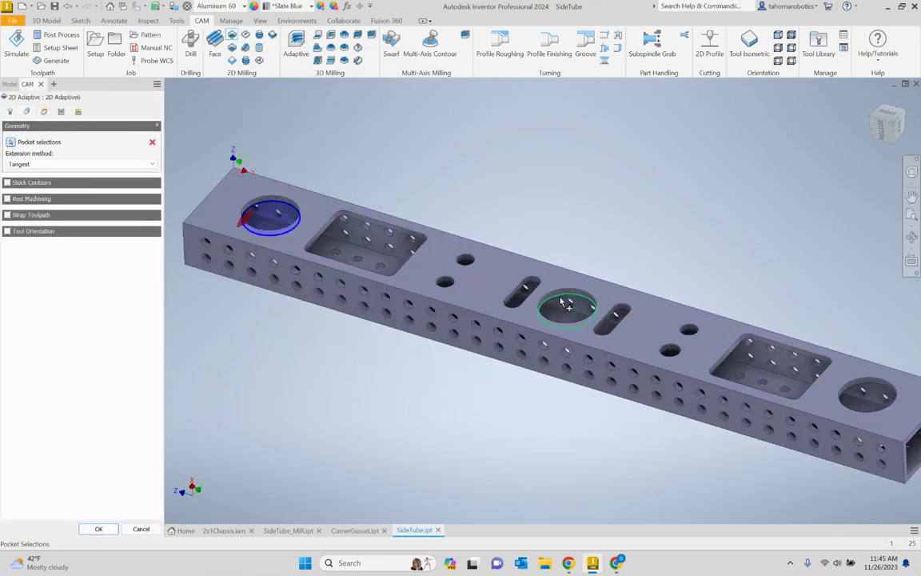
pyautogui.click(563, 303)
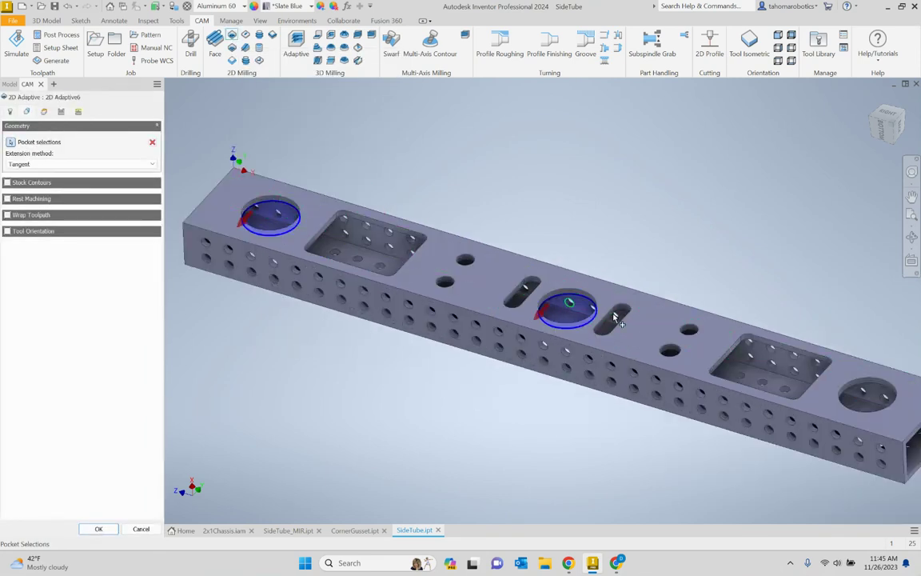
pyautogui.click(861, 391)
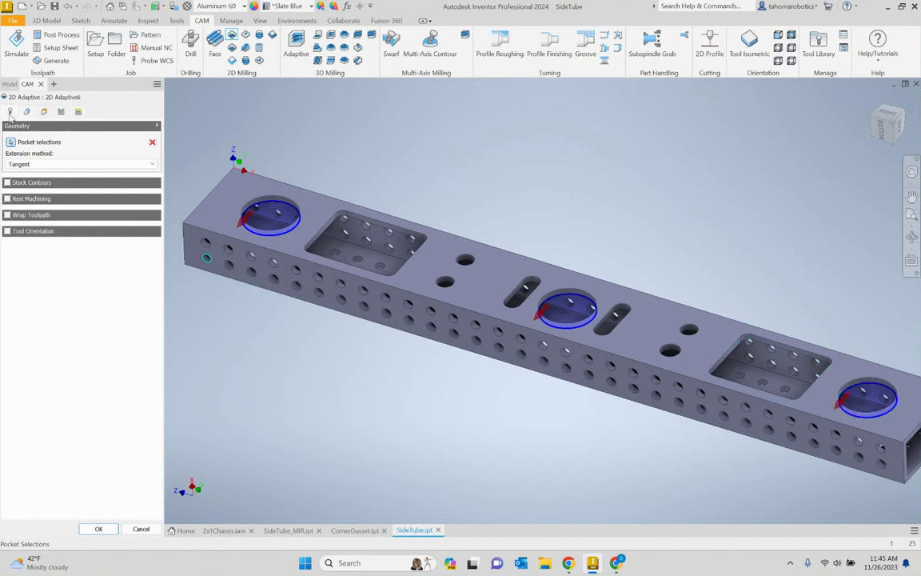
# - Set the bottom offset of the round-hole adaptive operation to -0.05 in from the selected contours
pyautogui.click(10, 111)
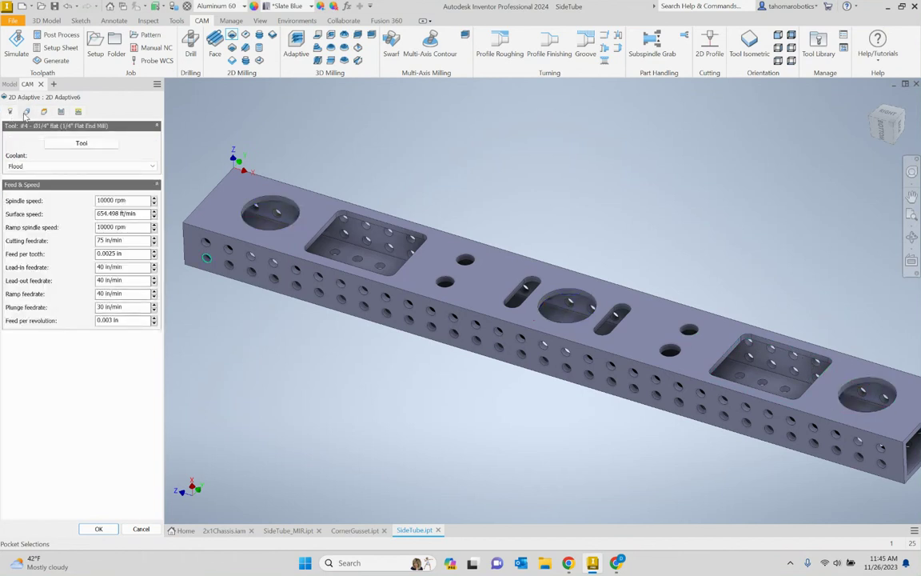
pyautogui.click(26, 112)
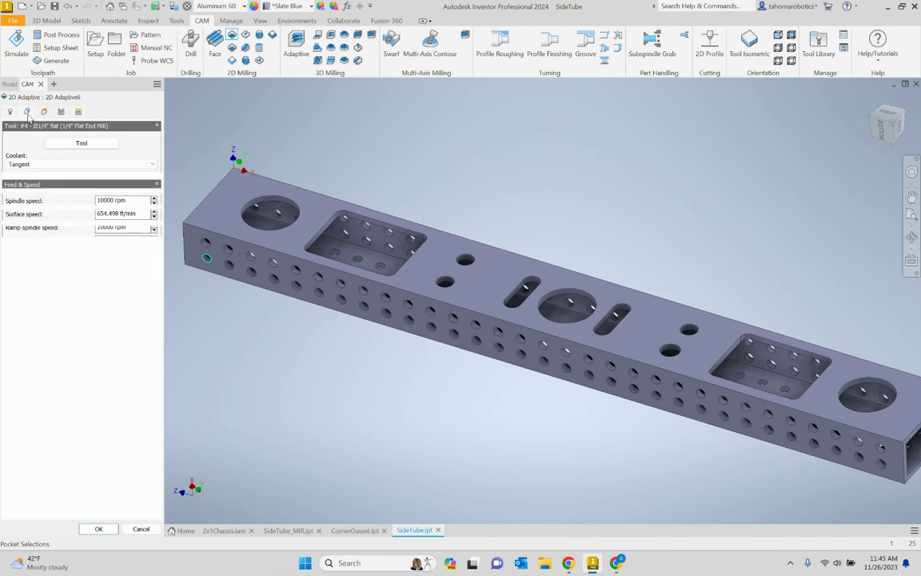
pyautogui.click(43, 111)
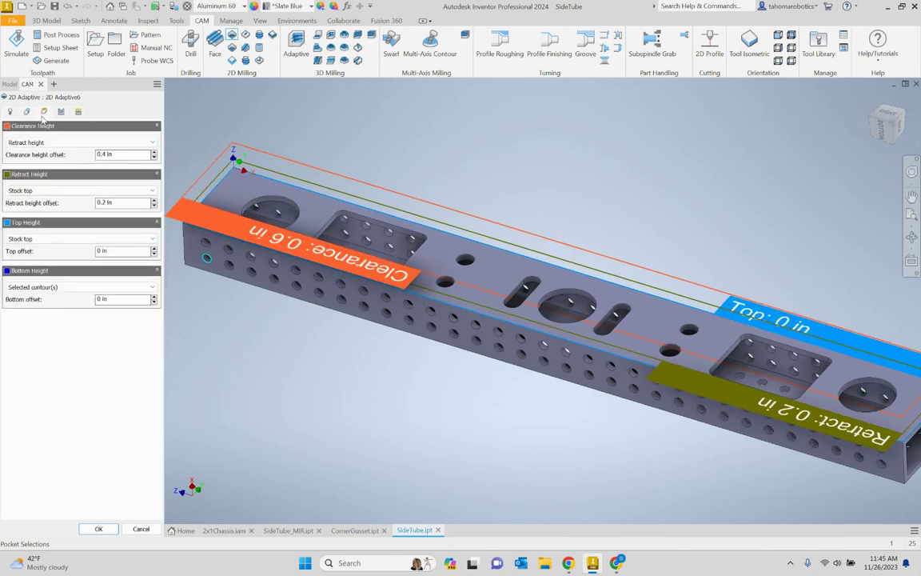
pyautogui.click(100, 299)
pyautogui.write('-.05')
pyautogui.scroll(2, 274, 209)
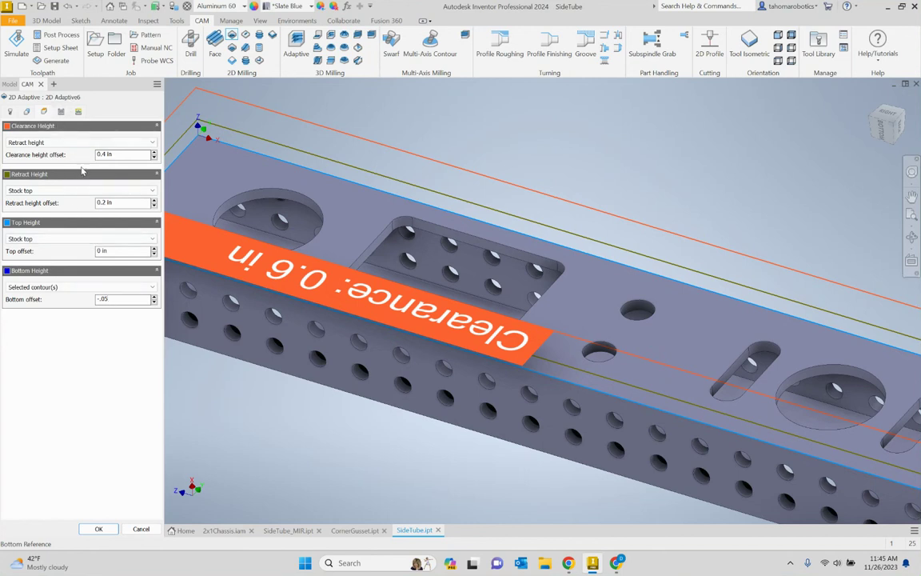
# - Set the axial stock to leave to 0 in and save it as the user default
pyautogui.click(61, 112)
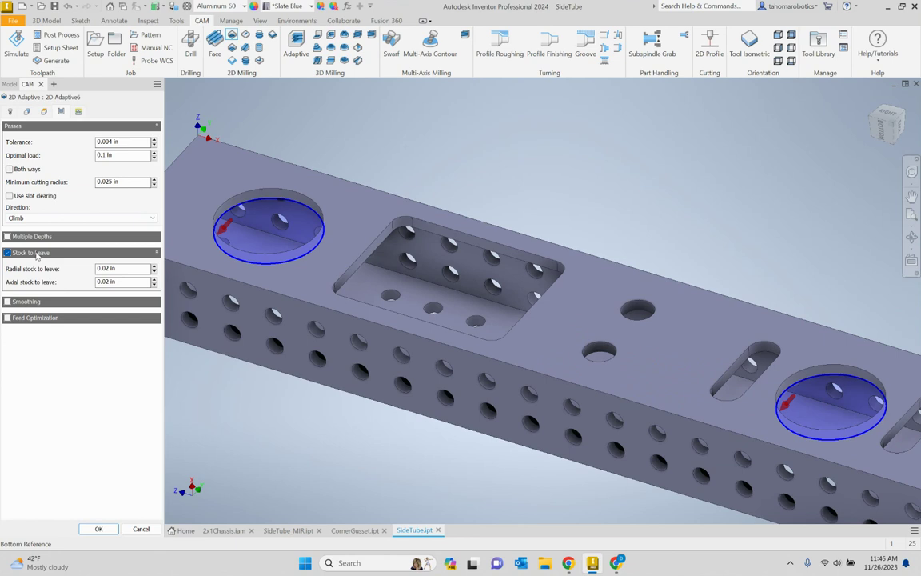
pyautogui.click(105, 269)
pyautogui.click(98, 284)
pyautogui.write('0')
pyautogui.click(112, 269)
pyautogui.rightClick(117, 286)
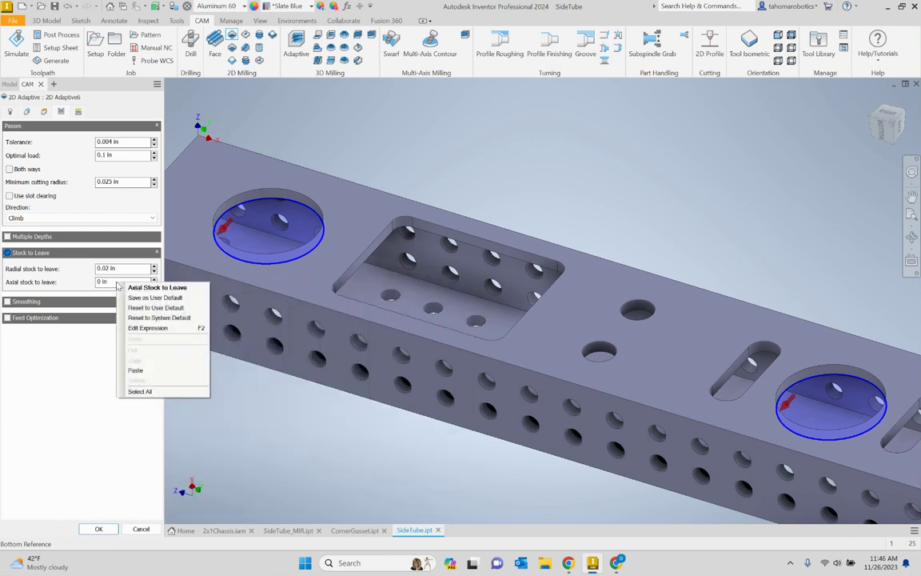
pyautogui.click(153, 297)
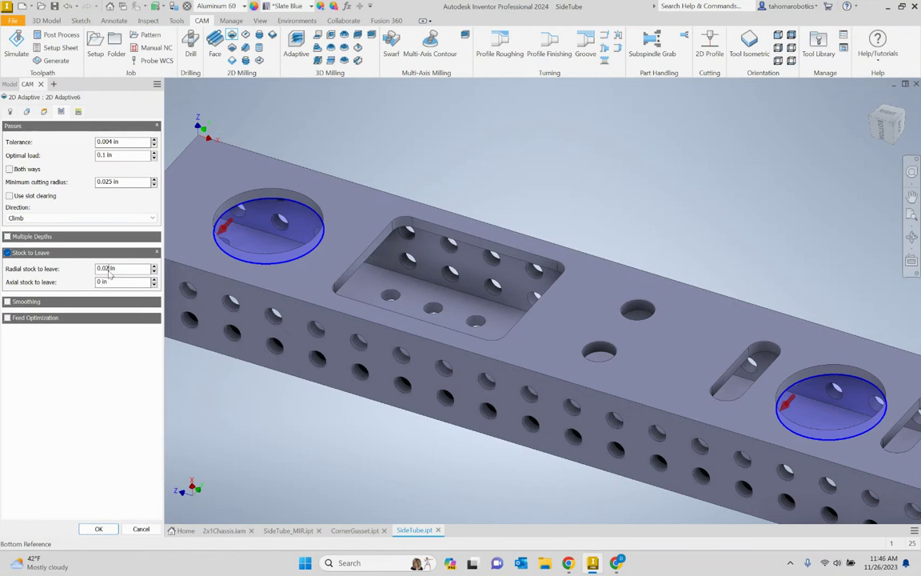
# - Set the radial stock to leave to 0.01 in, turn on smoothing and open the operation's linking settings
pyautogui.moveTo(109, 273)
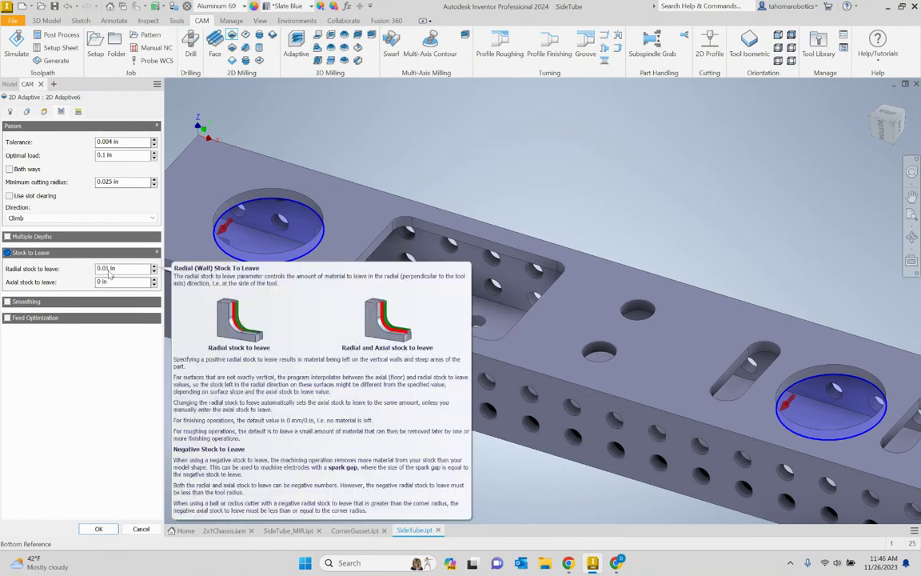
pyautogui.click(8, 302)
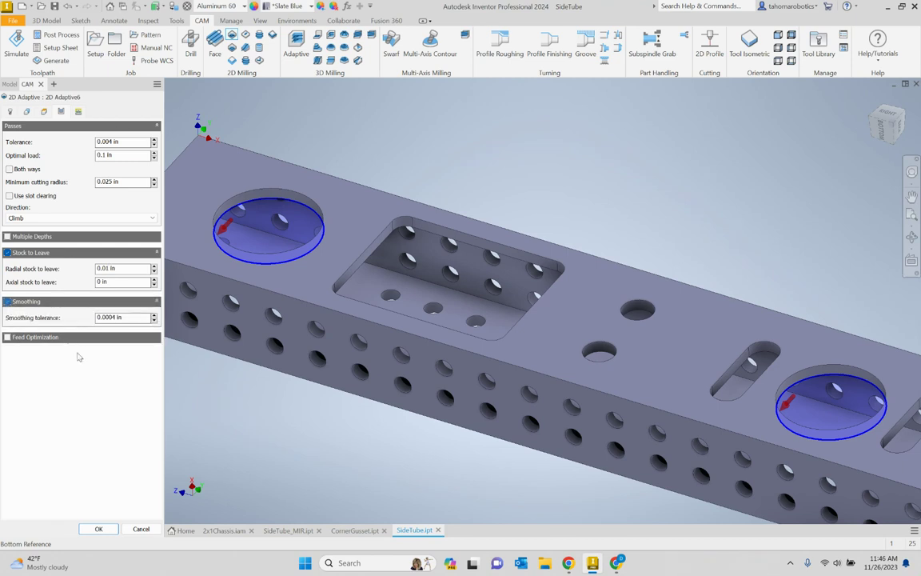
pyautogui.click(79, 111)
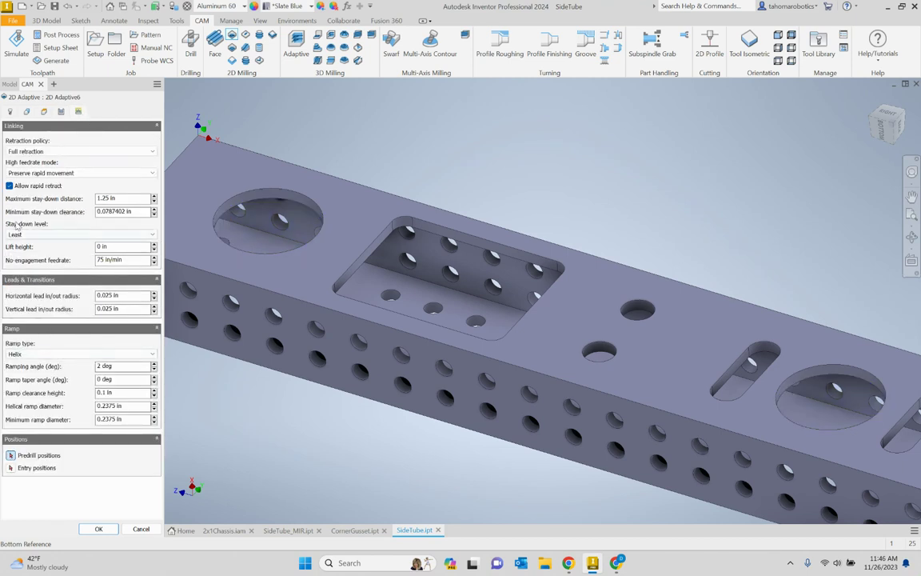
# - Finish the round-hole 2D Adaptive operation and check its generated toolpath in the large round holes
pyautogui.click(107, 530)
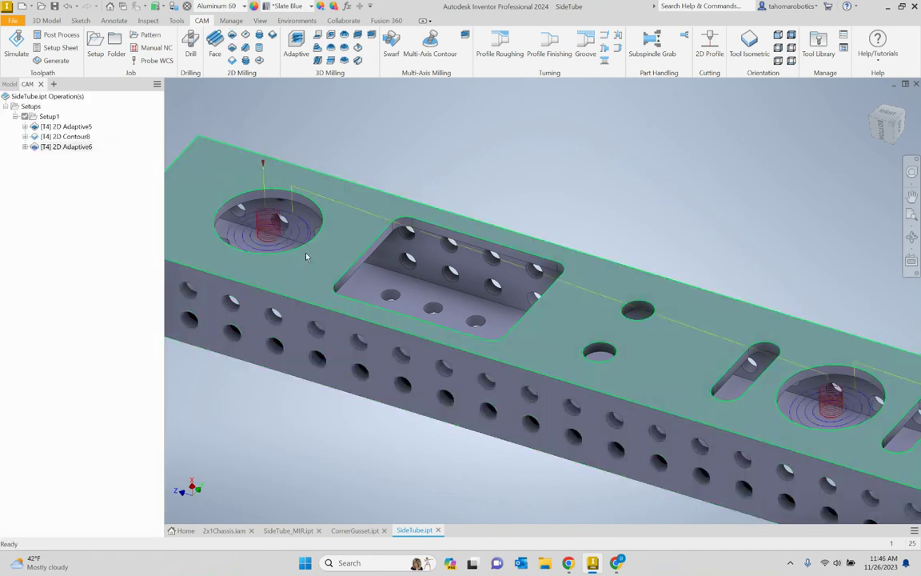
pyautogui.scroll(-3, 274, 226)
pyautogui.scroll(5, 307, 222)
pyautogui.scroll(-4, 298, 232)
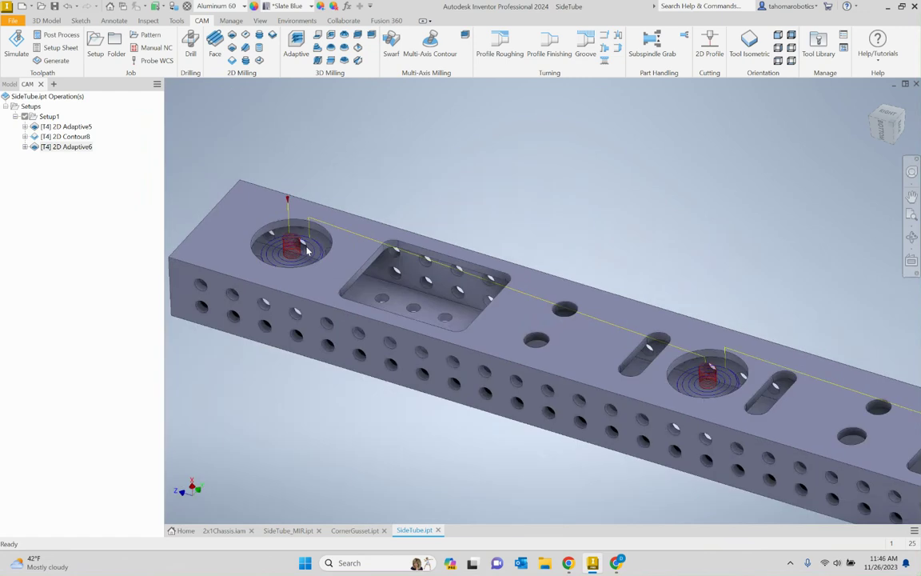
# - Create a derived 2D Contour operation from the round-hole adaptive operation and review its geometry and heights
pyautogui.rightClick(68, 149)
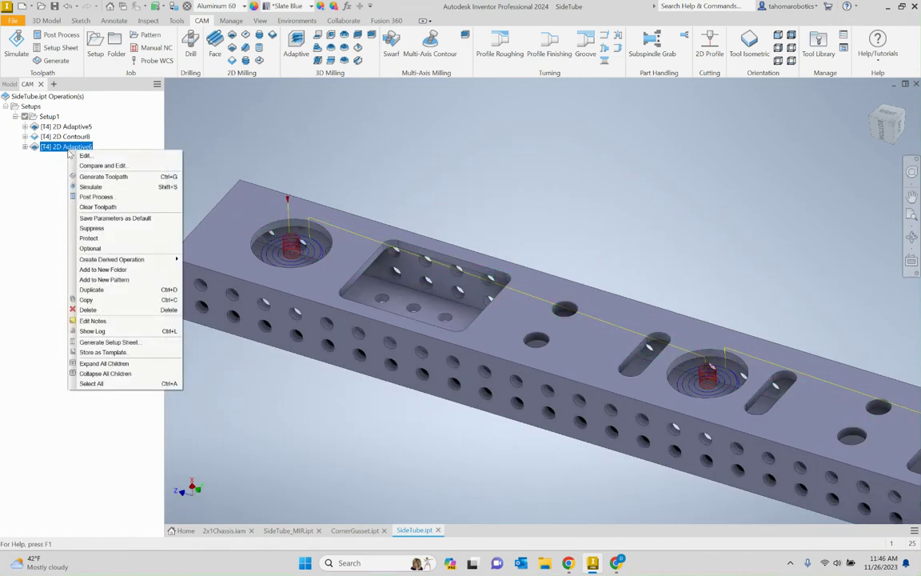
pyautogui.moveTo(120, 261)
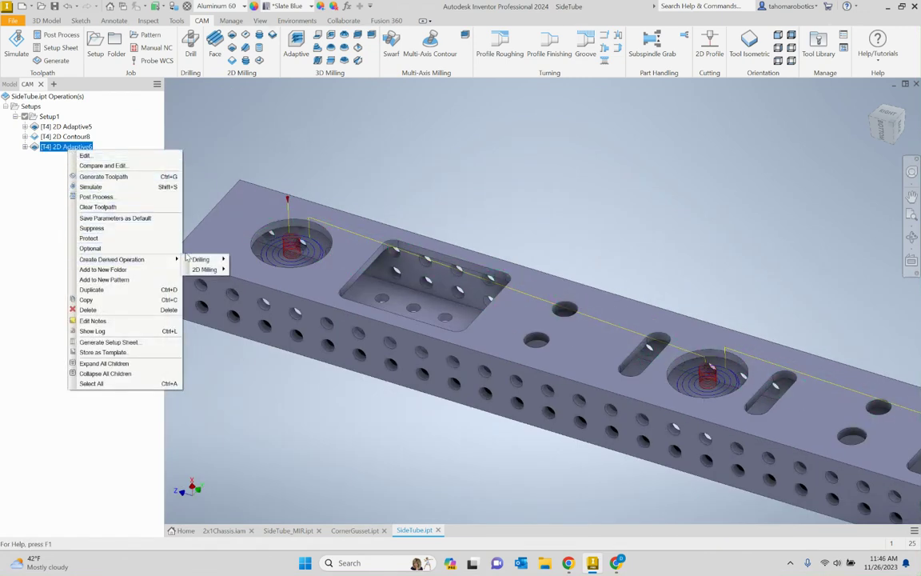
pyautogui.moveTo(206, 269)
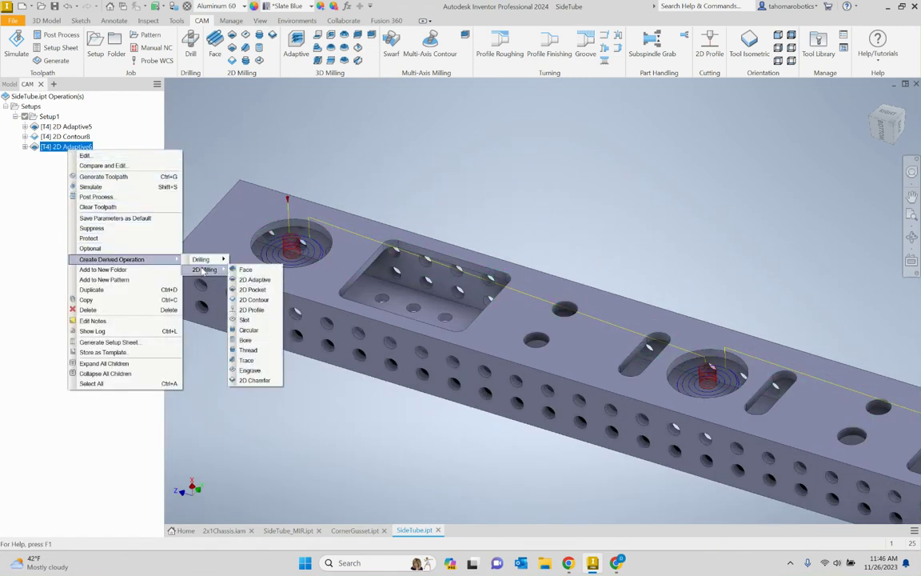
pyautogui.click(263, 303)
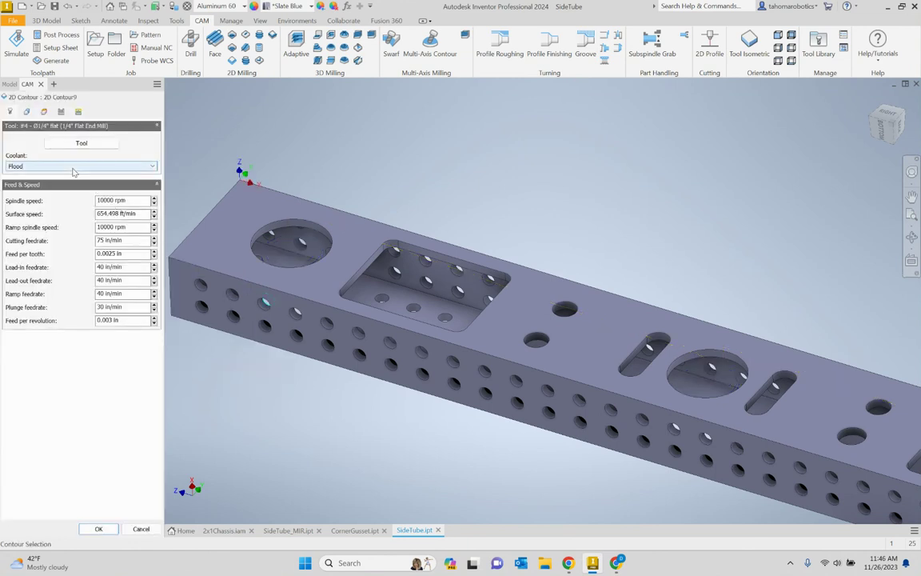
pyautogui.click(27, 113)
pyautogui.click(61, 112)
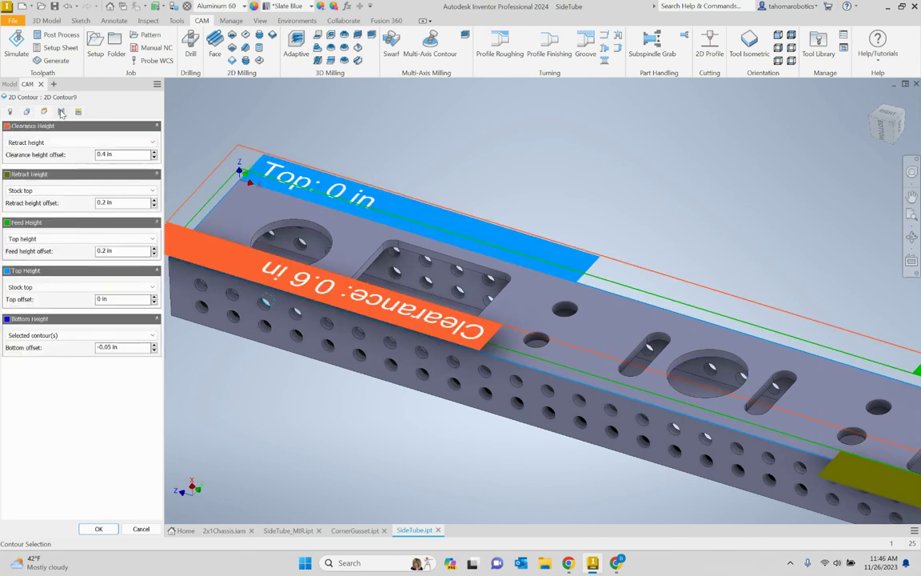
# - Enable stock to leave with -0.0006 in radial, turn on the repeat finishing pass and generate the round-hole contour
pyautogui.click(60, 112)
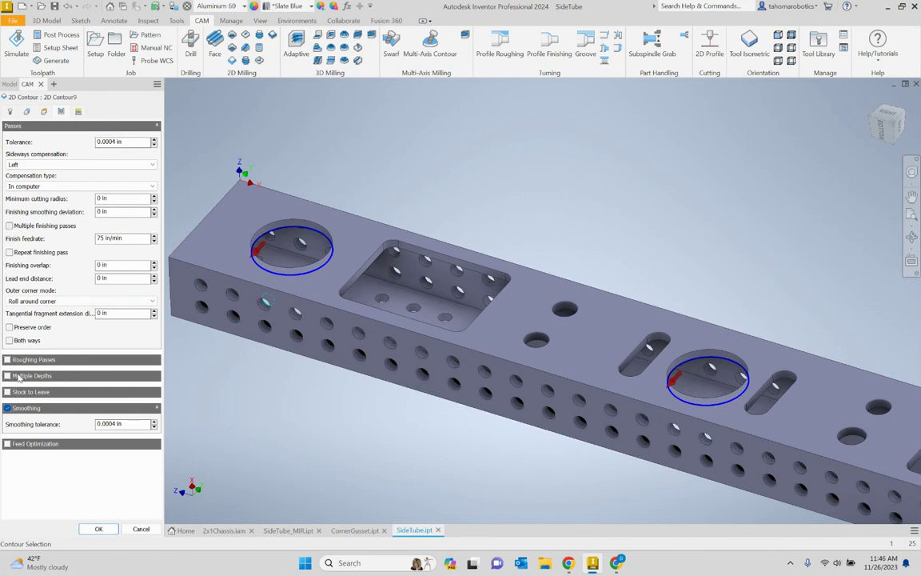
pyautogui.click(8, 392)
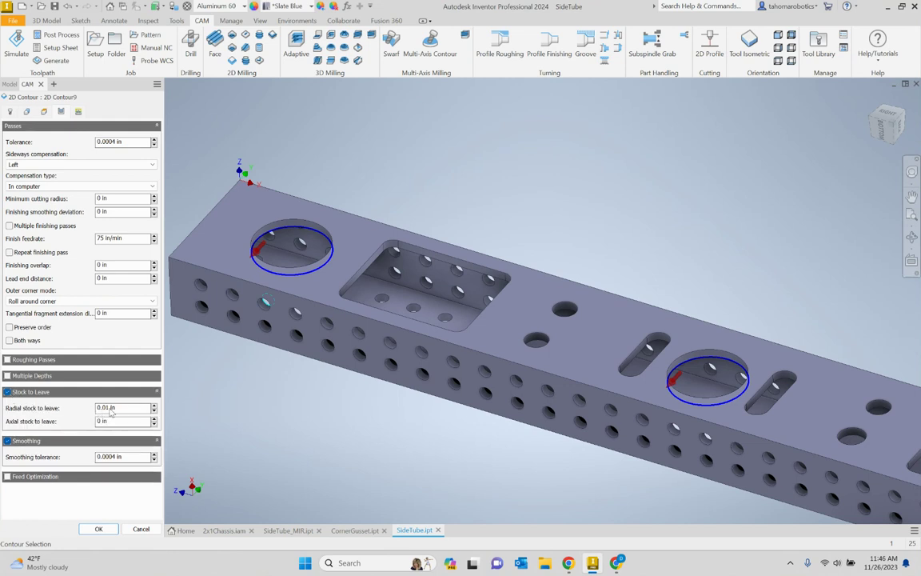
pyautogui.moveTo(124, 408); pyautogui.dragTo(84, 415)
pyautogui.write('-0.0006')
pyautogui.moveTo(121, 413)
pyautogui.click(10, 253)
pyautogui.moveTo(50, 255)
pyautogui.click(99, 529)
# - Examine the contour toolpath through the three large round holes along the tube
pyautogui.scroll(-5, 250, 268)
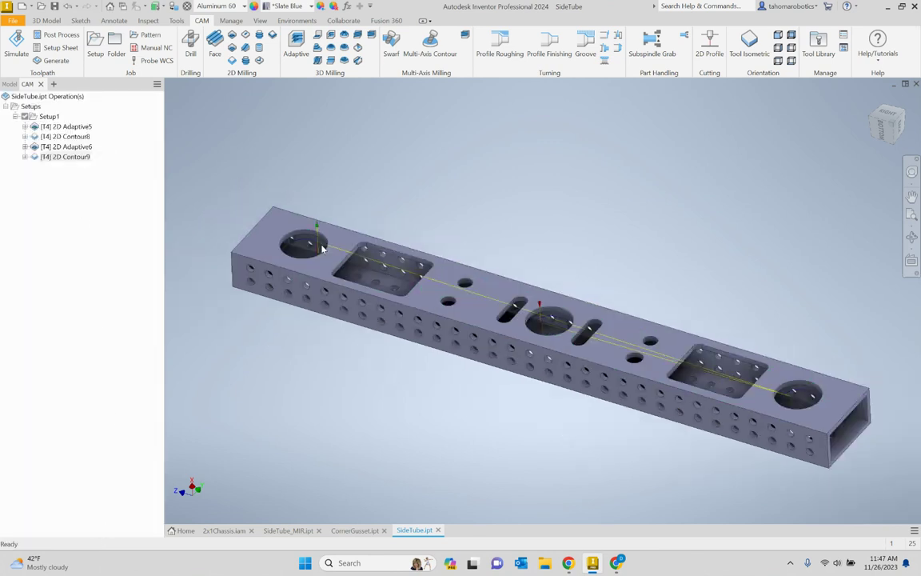
pyautogui.scroll(4, 572, 333)
pyautogui.scroll(2, 573, 334)
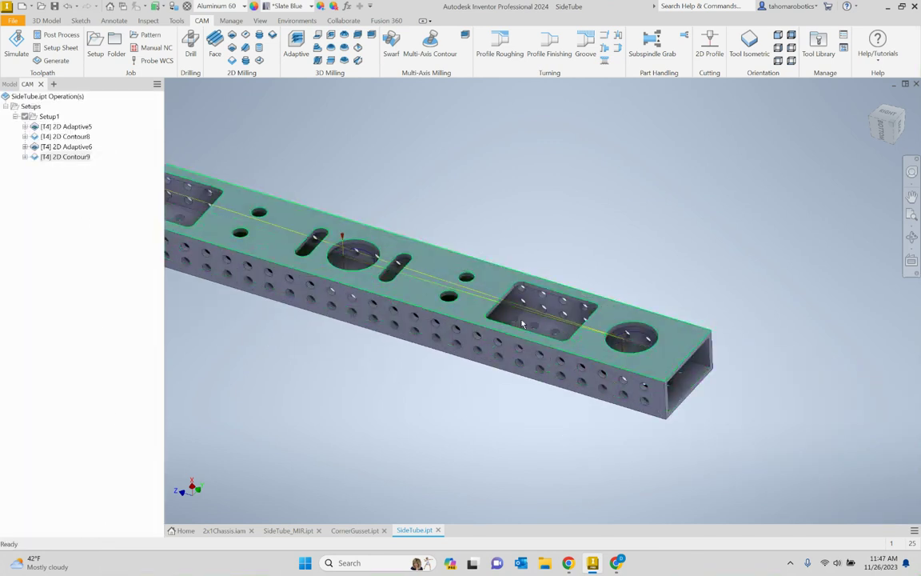
pyautogui.scroll(-5, 572, 333)
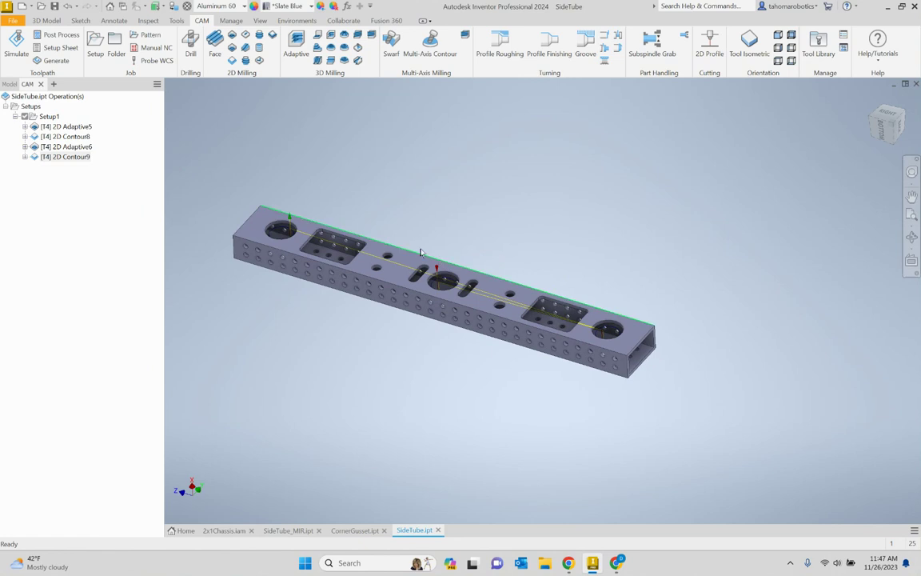
pyautogui.scroll(2, 643, 333)
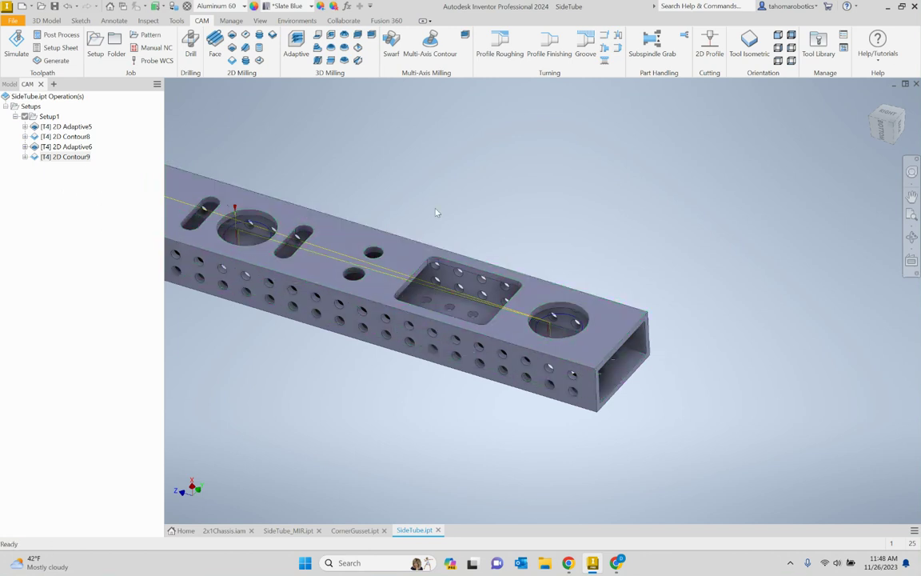
pyautogui.scroll(-5, 395, 191)
pyautogui.scroll(2, 182, 146)
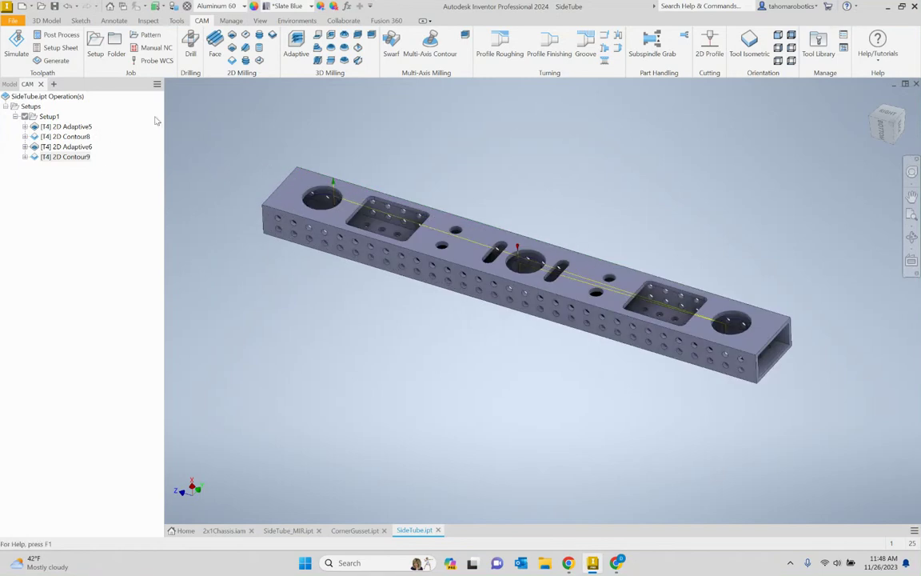
# - Start a new 2D Contour operation and select the upper edge of the tube's open end as its contour
pyautogui.click(232, 63)
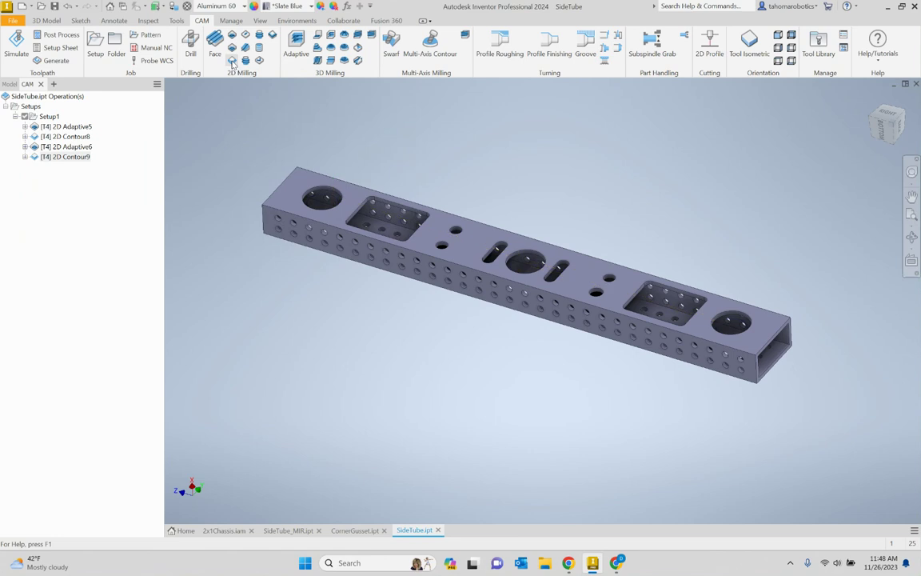
pyautogui.scroll(8, 802, 338)
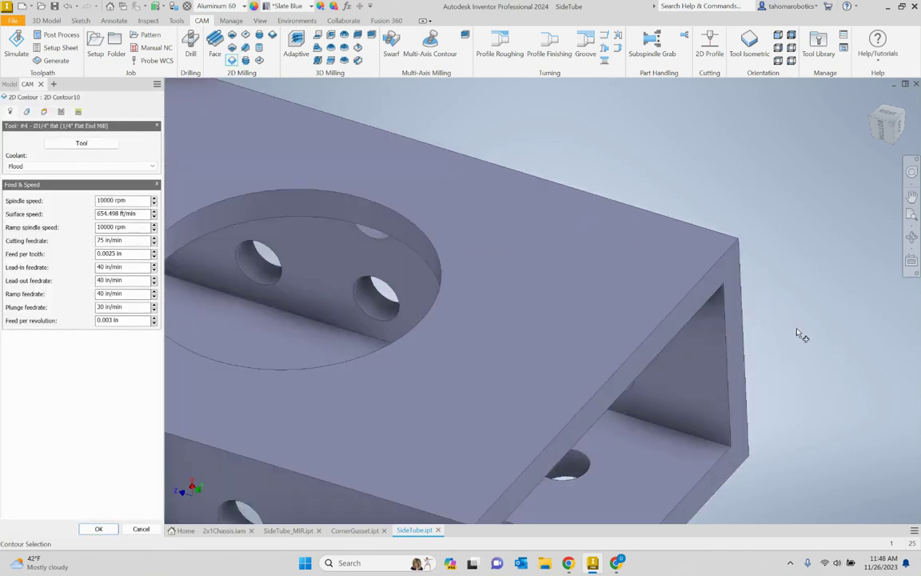
pyautogui.click(708, 276)
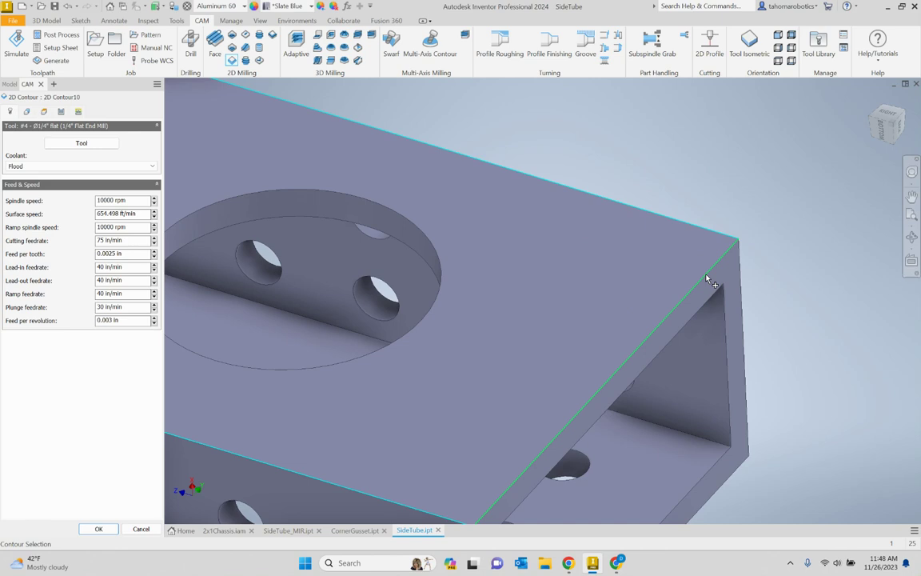
pyautogui.click(708, 279)
pyautogui.scroll(5, 711, 272)
pyautogui.scroll(6, 716, 268)
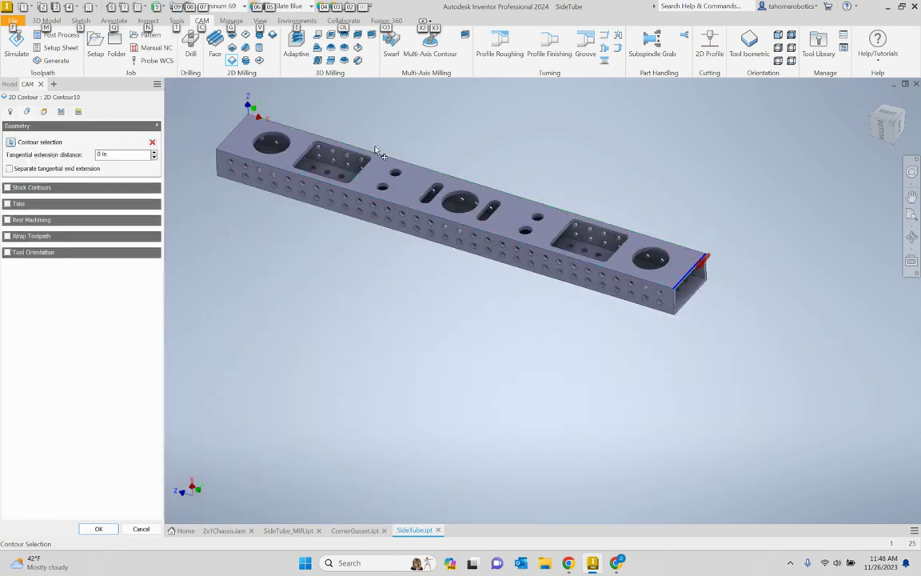
pyautogui.scroll(-5, 699, 256)
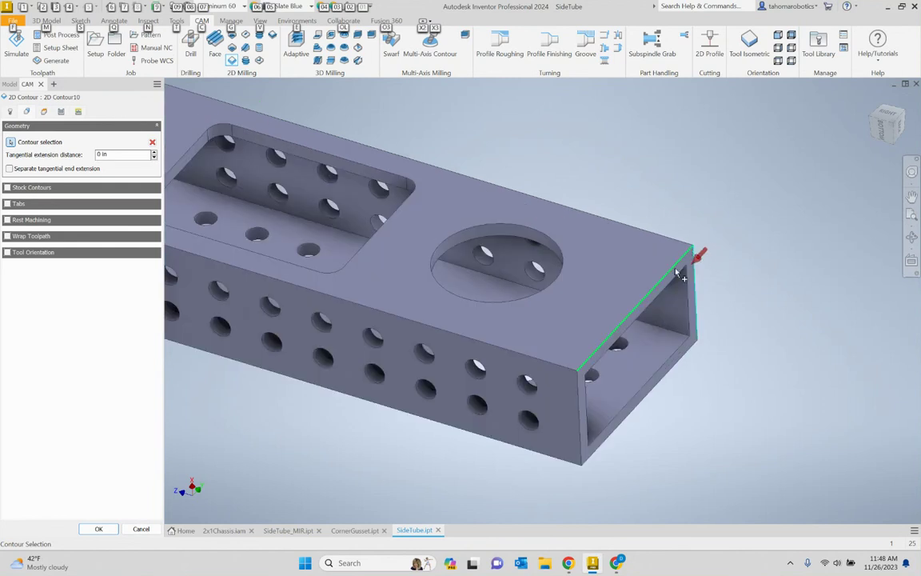
# - Set the cutting feedrate of the end-edge contour operation to 35 in/min
pyautogui.click(9, 111)
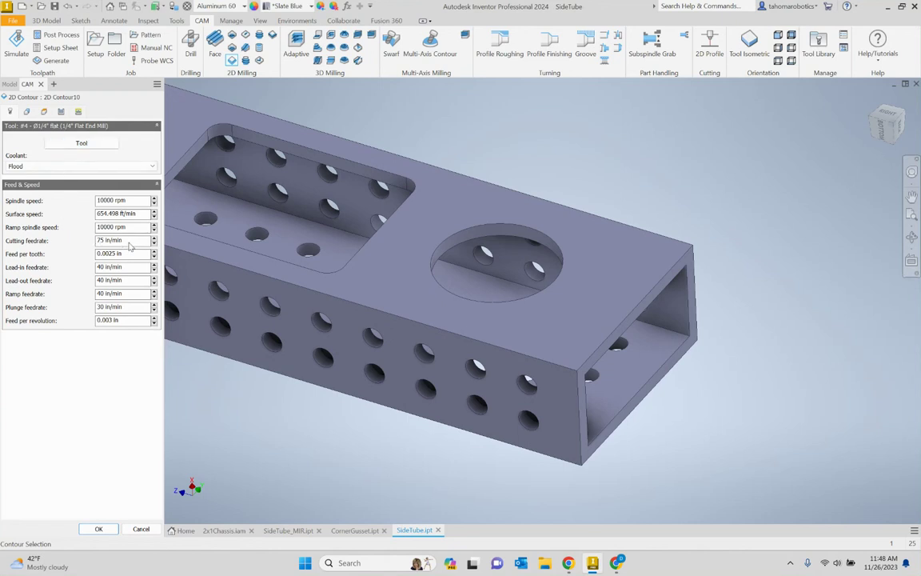
pyautogui.moveTo(130, 245)
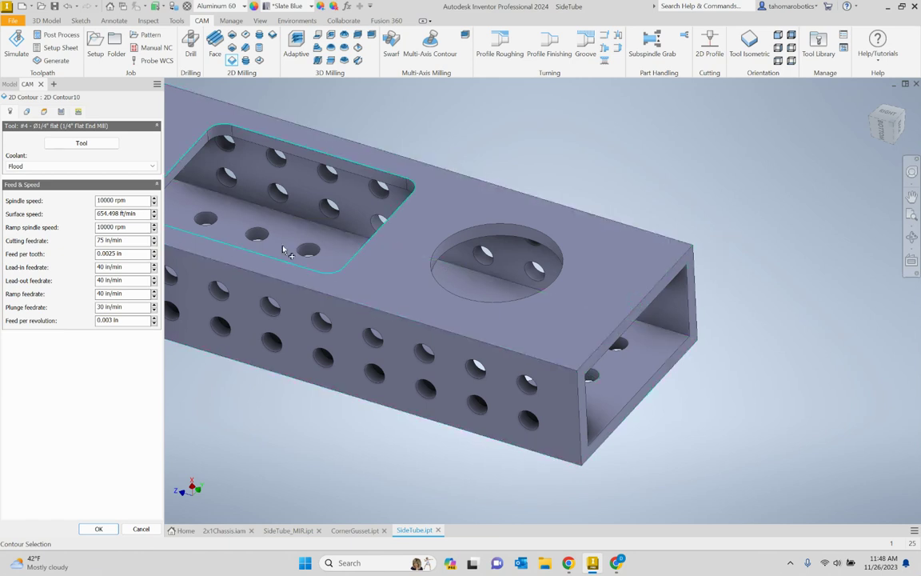
pyautogui.click(171, 248)
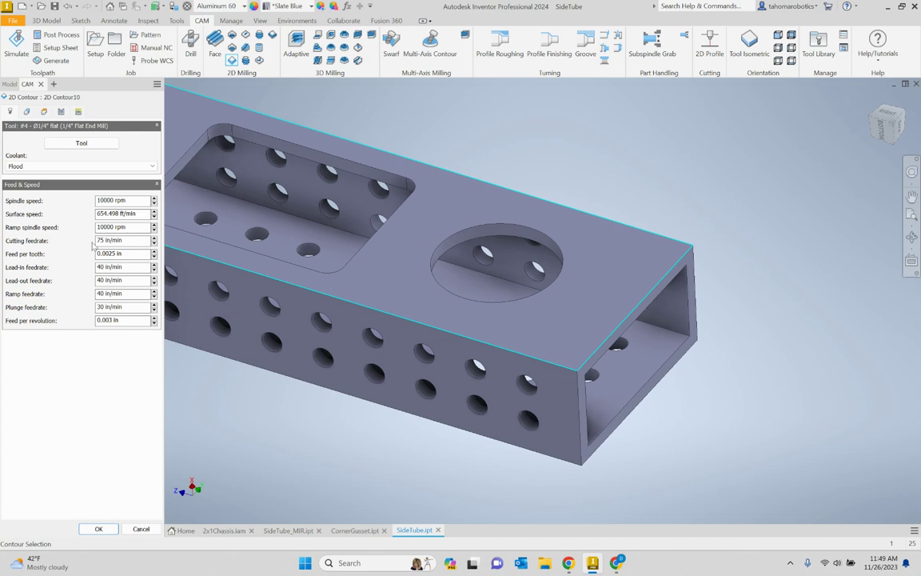
pyautogui.doubleClick(119, 240)
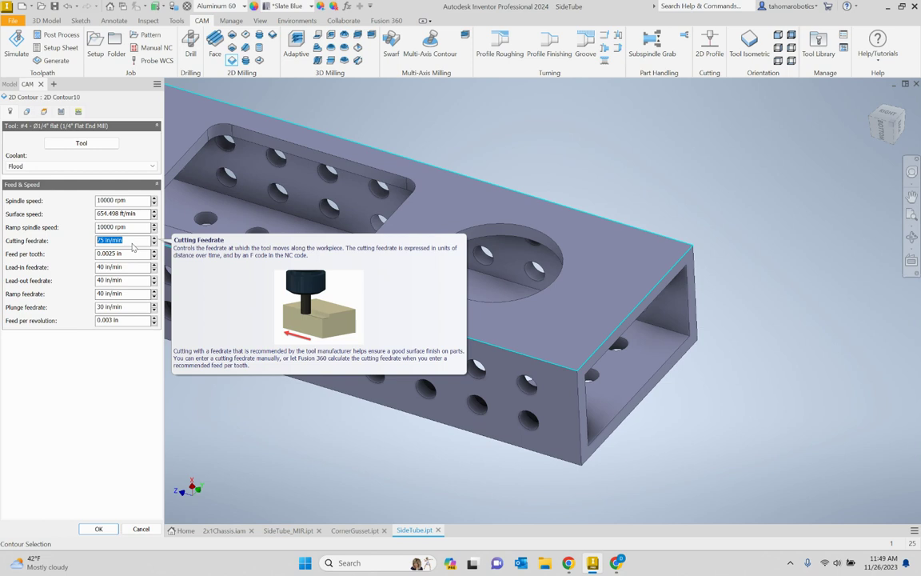
pyautogui.write('35')
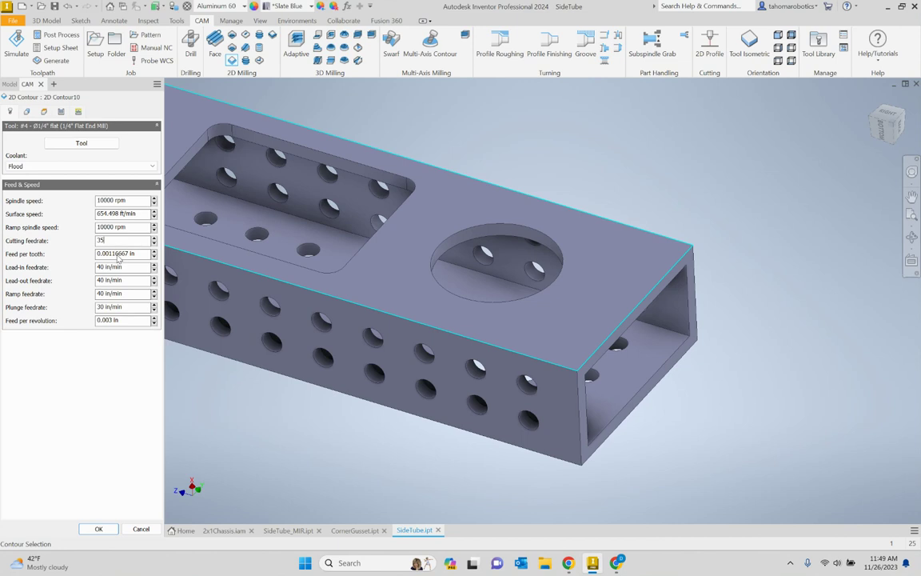
pyautogui.press('Return')
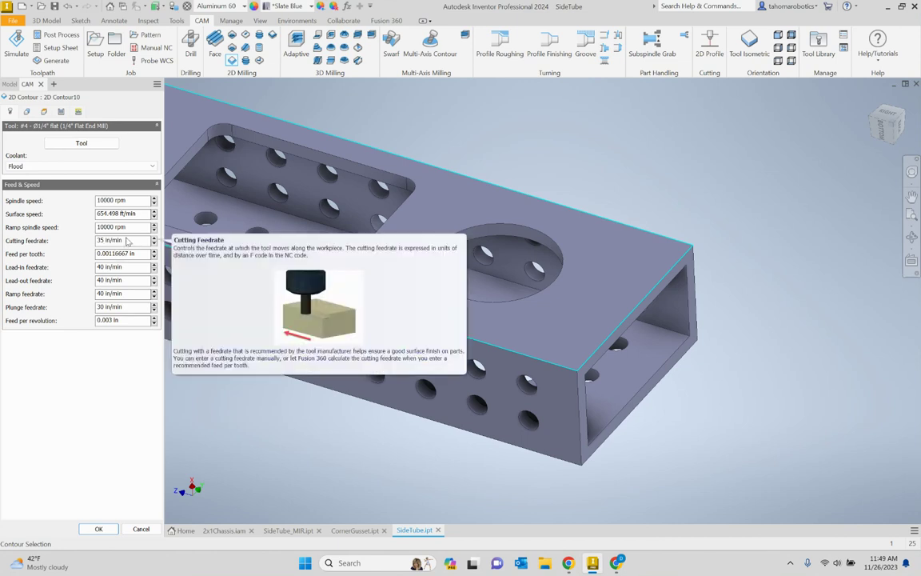
# - Set the bottom offset of the end-edge contour to -0.15 in from the selected contour
pyautogui.click(31, 113)
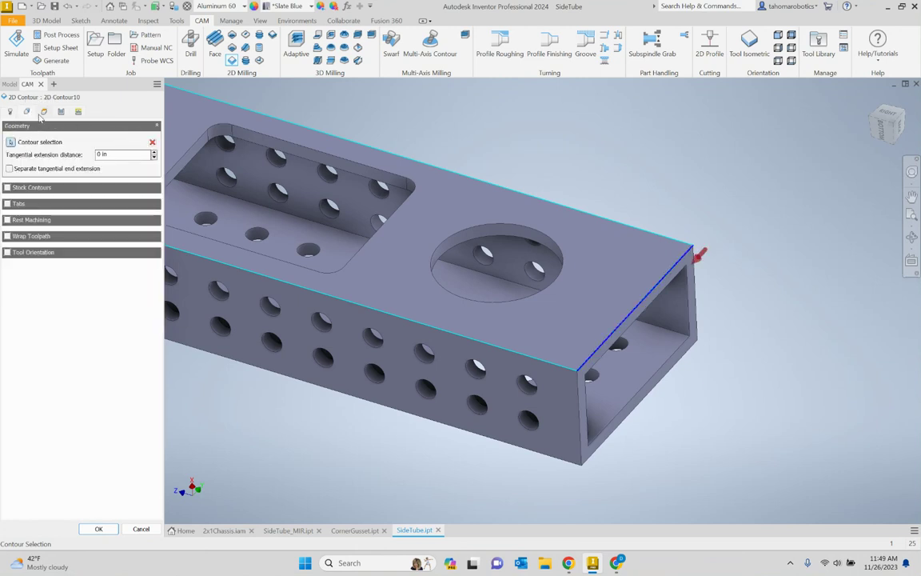
pyautogui.click(43, 111)
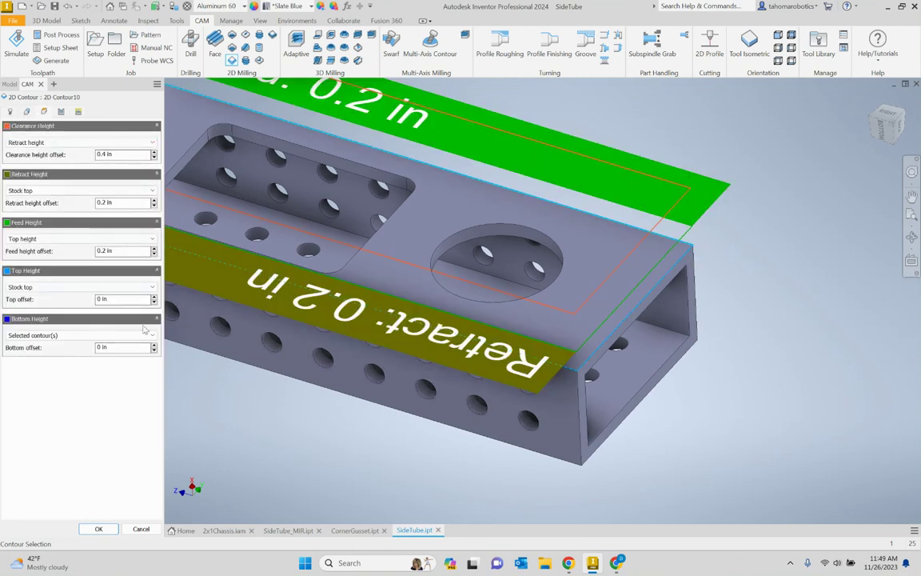
pyautogui.scroll(2, 645, 301)
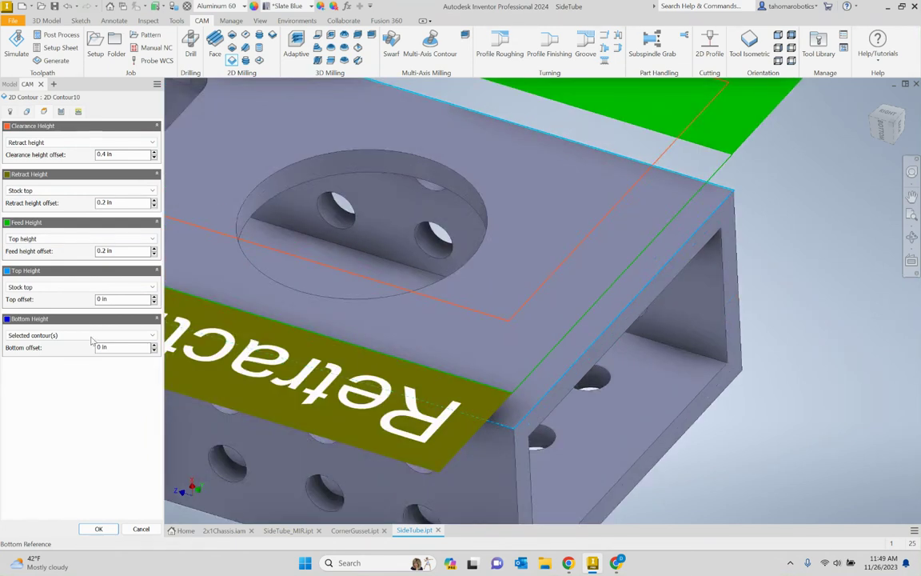
pyautogui.click(120, 347)
pyautogui.write('-.15')
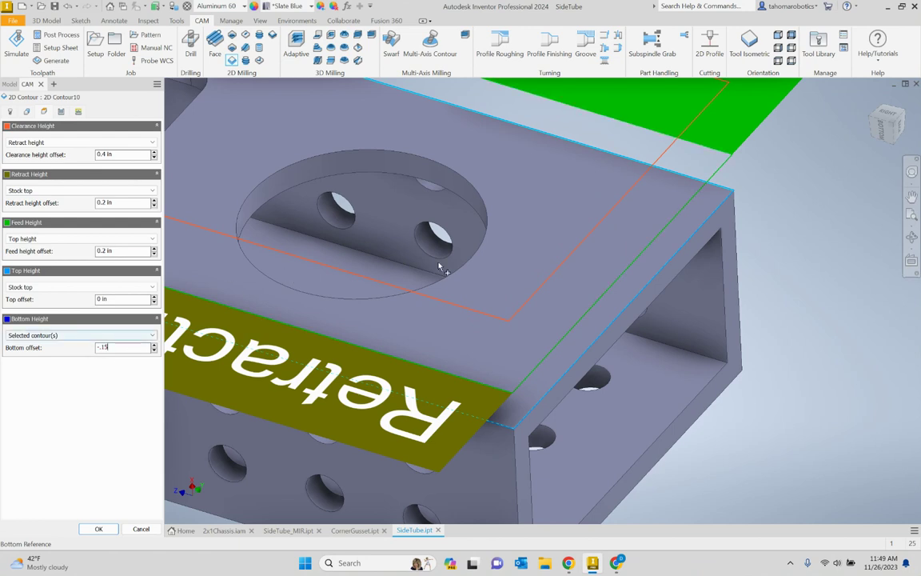
pyautogui.scroll(-3, 480, 260)
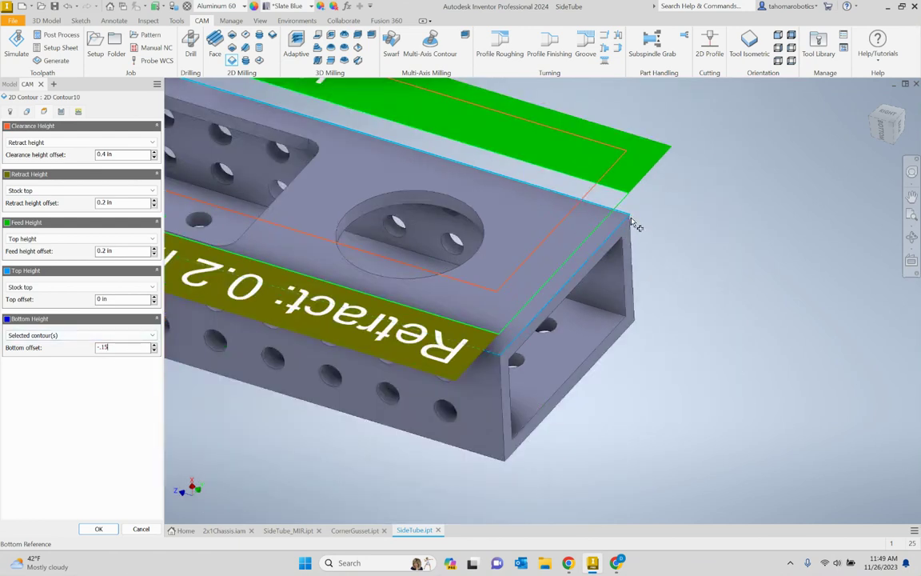
# - Turn on smoothing for the end-edge contour, review its linking settings and generate the toolpath
pyautogui.click(61, 112)
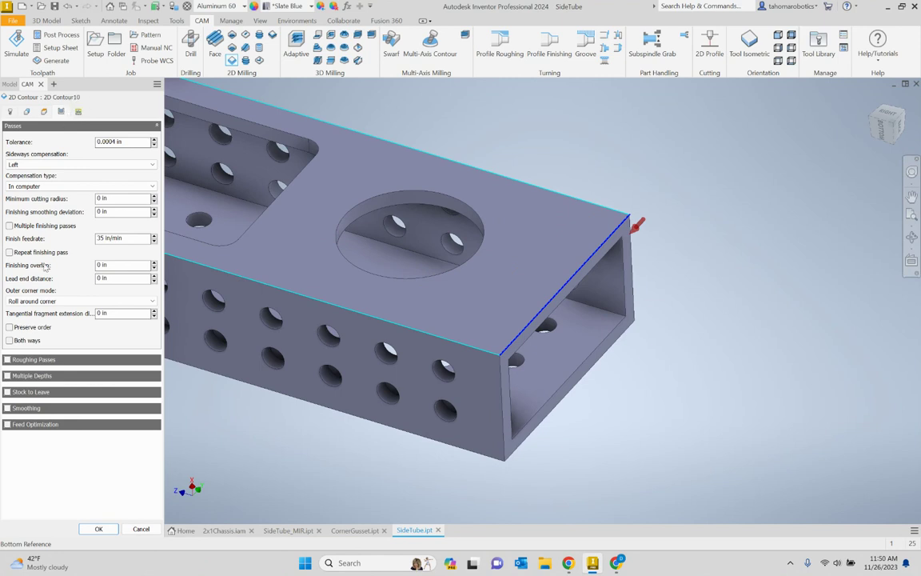
pyautogui.click(7, 409)
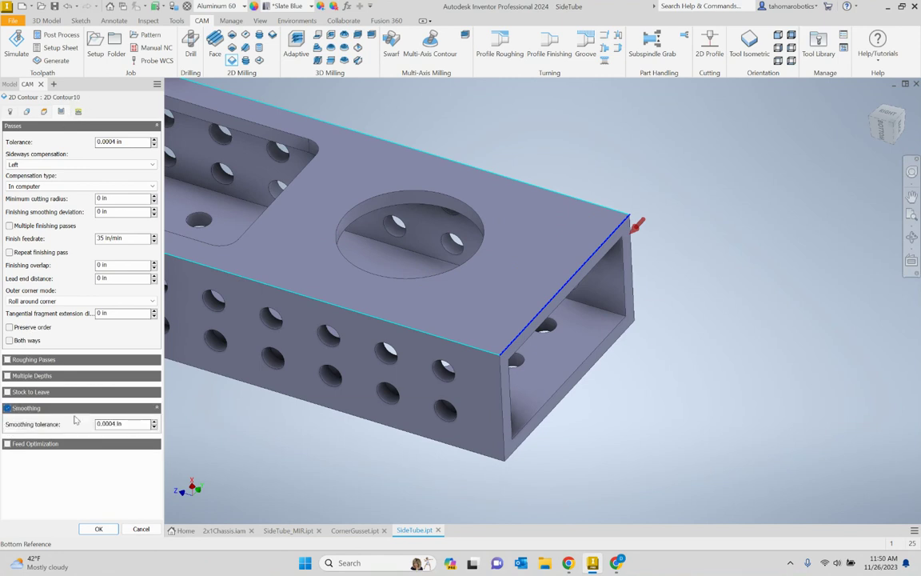
pyautogui.click(78, 111)
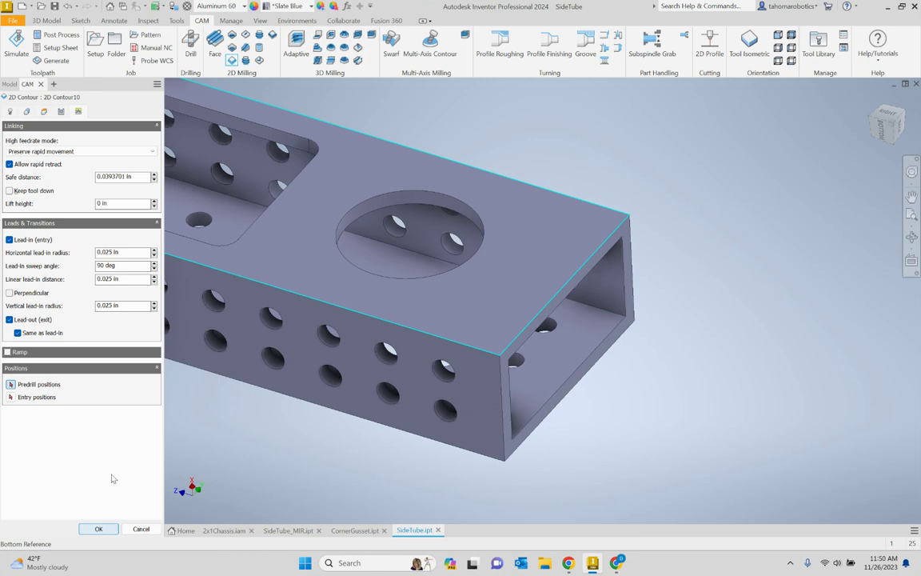
pyautogui.click(98, 530)
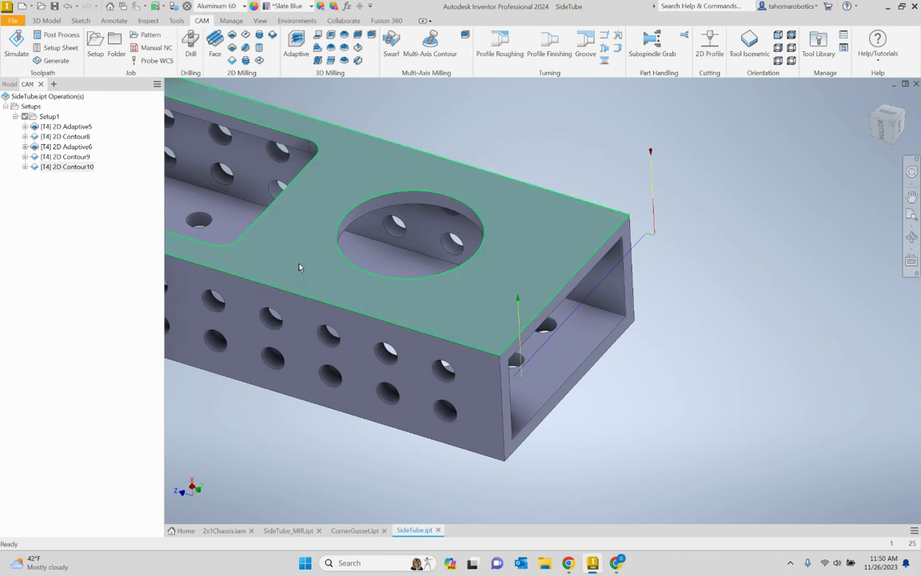
pyautogui.moveTo(423, 315)
pyautogui.keyDown('shift'); pyautogui.mouseDown(button='middle')
pyautogui.moveTo(376, 296)
pyautogui.moveTo(416, 300)
pyautogui.mouseUp(button='middle'); pyautogui.keyUp('shift')
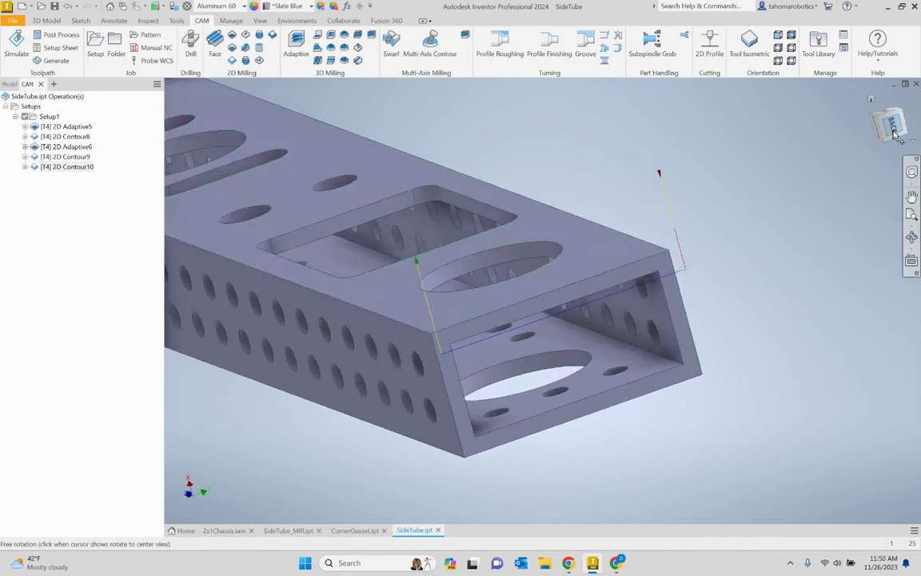
# - Start simulating the end-edge contour toolpath while facing the tube's open end straight on
pyautogui.scroll(-5, 684, 249)
pyautogui.press('F5')
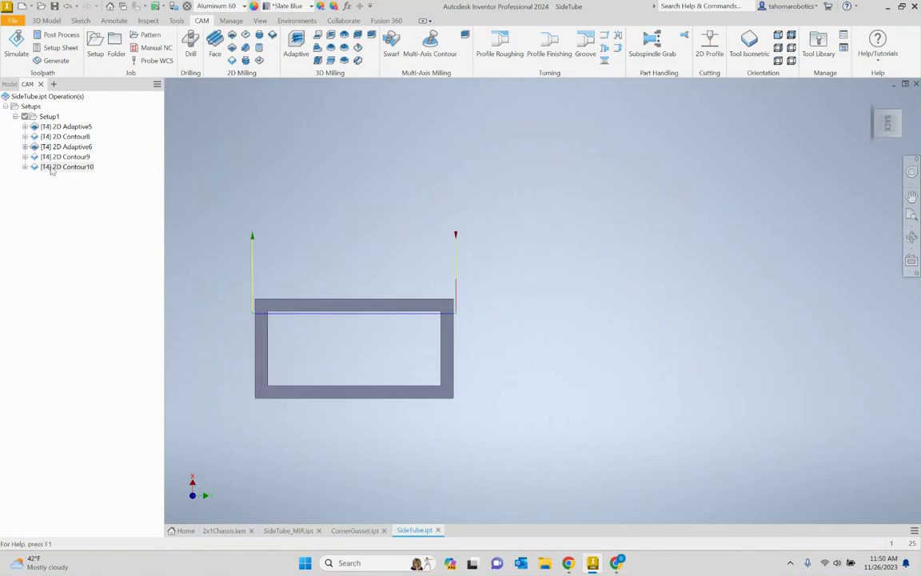
pyautogui.click(43, 168)
pyautogui.click(16, 47)
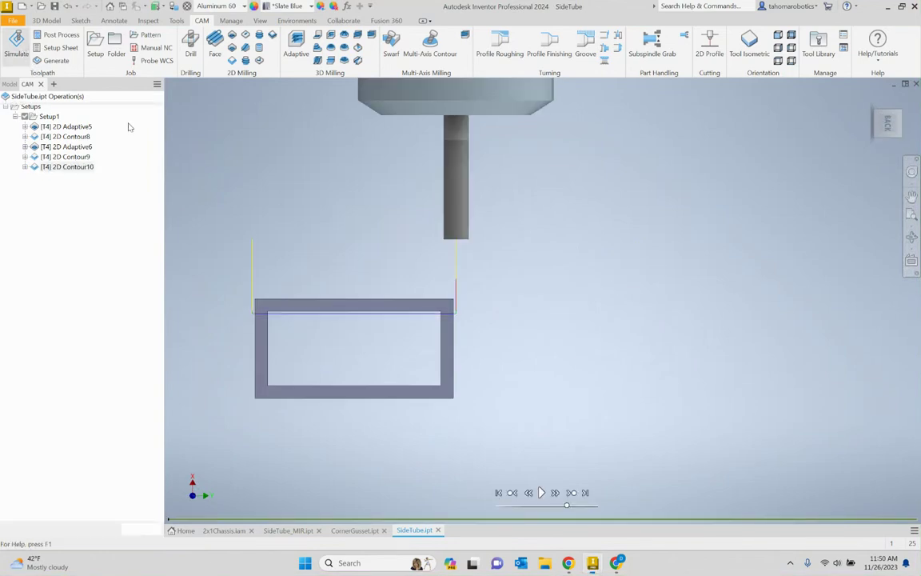
pyautogui.click(541, 492)
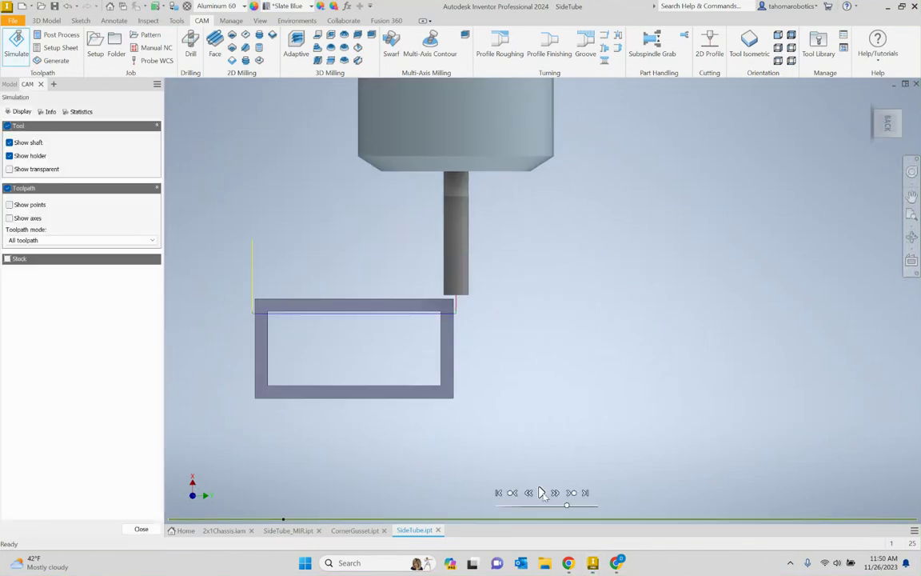
# - Examine from several angles how the end mill enters the tube's corner during the simulation, and close it
pyautogui.keyDown('shift'); pyautogui.moveTo(486, 339); pyautogui.dragTo(502, 352, button='middle'); pyautogui.keyUp('shift')
pyautogui.press('F6')
pyautogui.scroll(5, 521, 397)
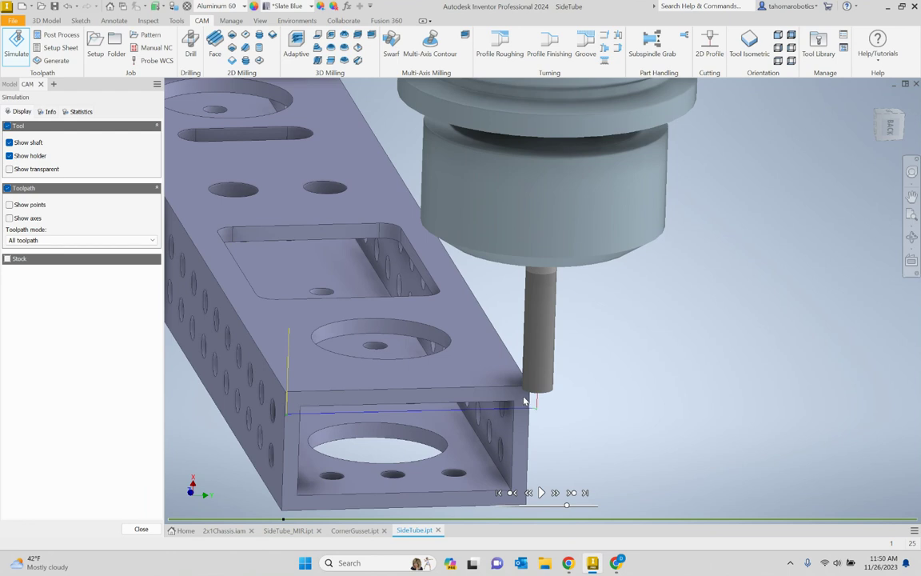
pyautogui.keyDown('shift'); pyautogui.moveTo(525, 400); pyautogui.dragTo(528, 448, button='middle'); pyautogui.keyUp('shift')
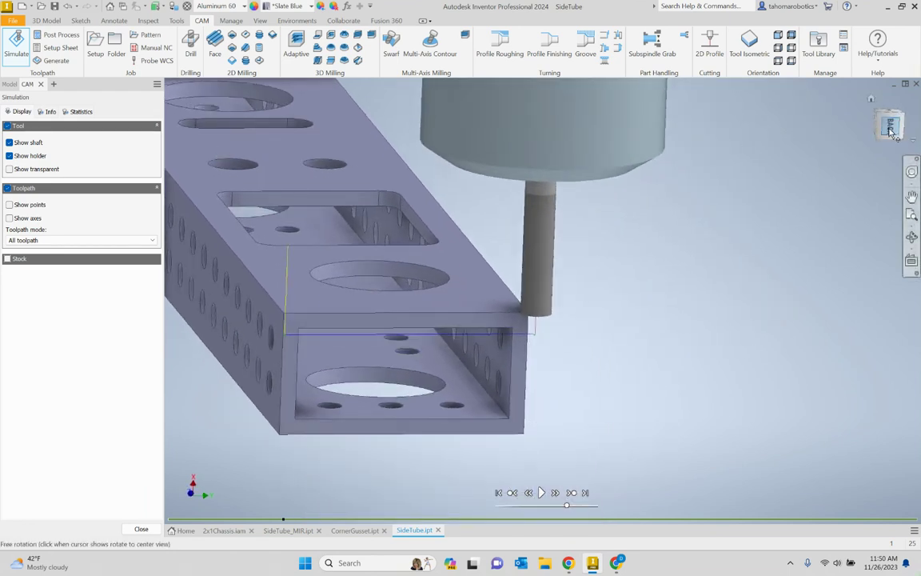
pyautogui.keyDown('shift'); pyautogui.moveTo(800, 115); pyautogui.dragTo(783, 232, button='middle'); pyautogui.keyUp('shift')
pyautogui.press('F5')
pyautogui.scroll(6, 596, 341)
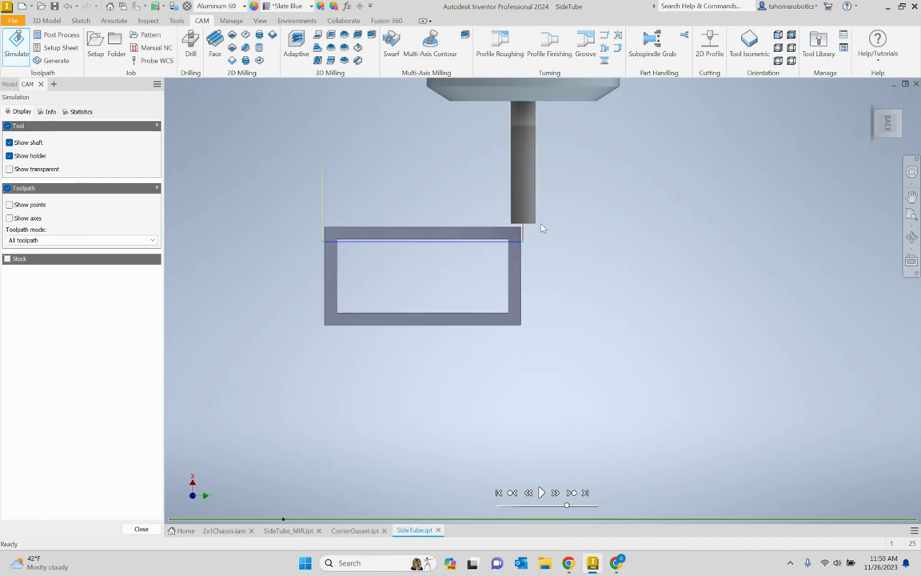
pyautogui.click(541, 493)
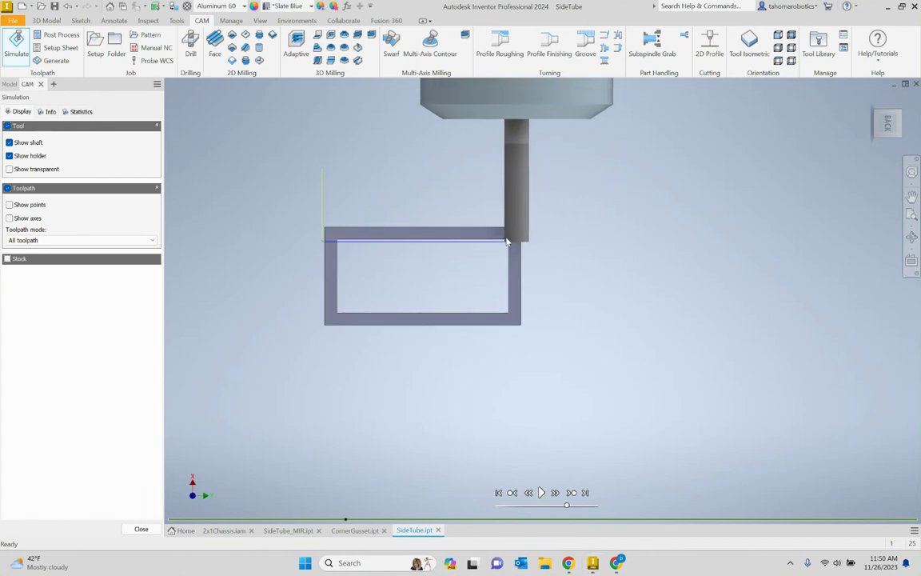
pyautogui.press('F6')
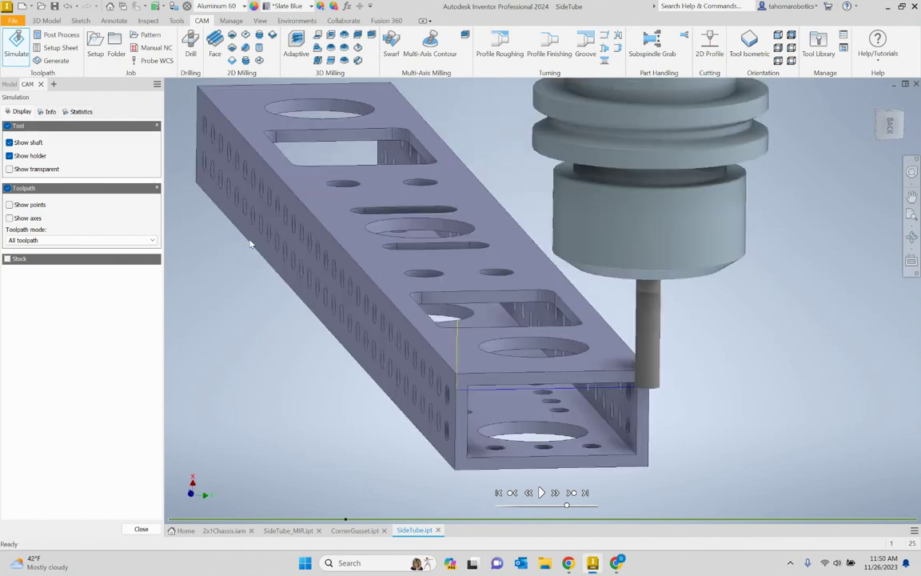
pyautogui.click(141, 530)
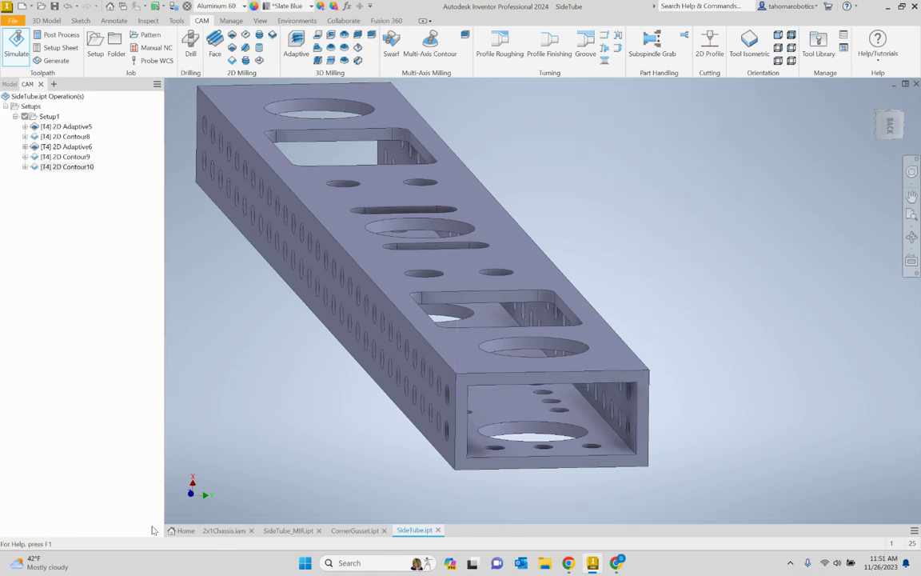
# - Reopen the end-edge contour's linking settings and set the lead-in sweep angle to 0 deg
pyautogui.click(54, 168)
pyautogui.doubleClick(54, 168)
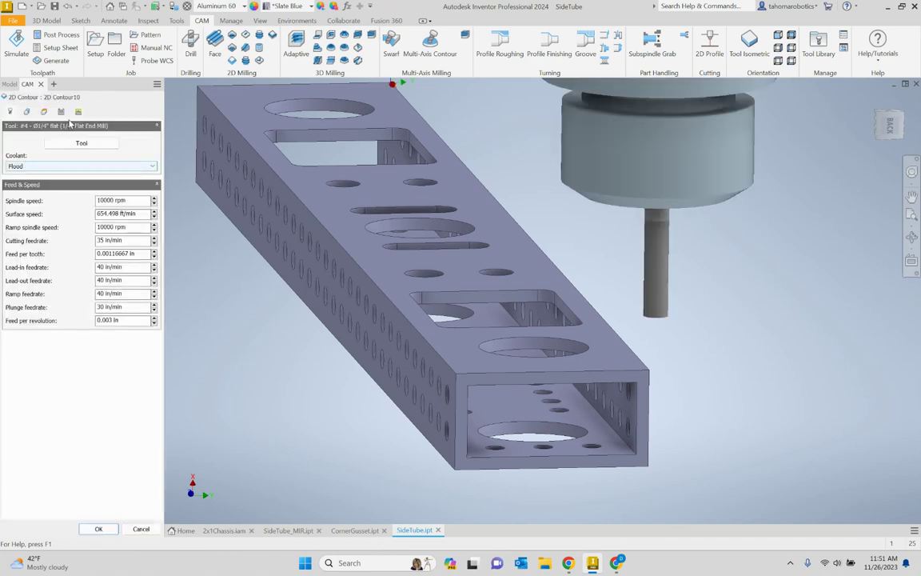
pyautogui.click(78, 111)
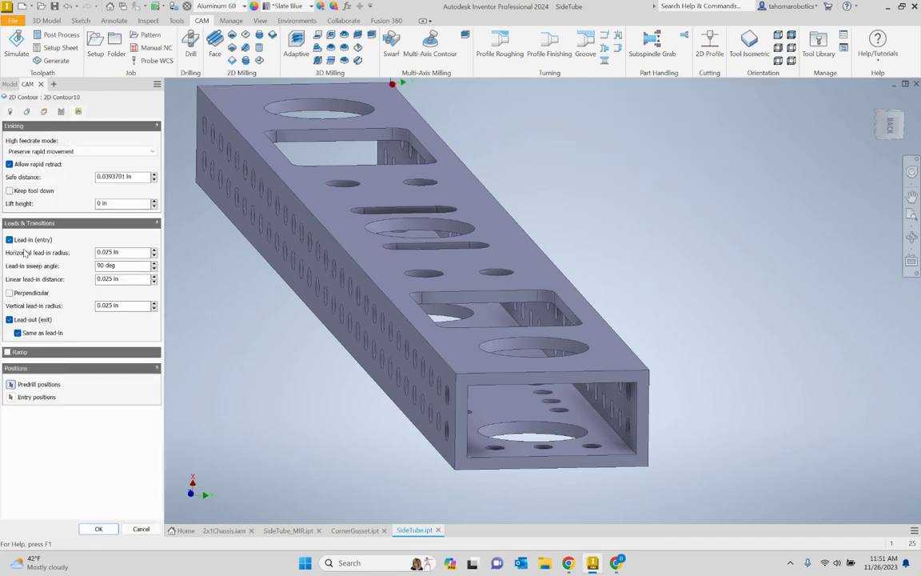
pyautogui.click(123, 266)
pyautogui.keyDown('shift'); pyautogui.moveTo(244, 198); pyautogui.dragTo(184, 260, button='middle'); pyautogui.keyUp('shift')
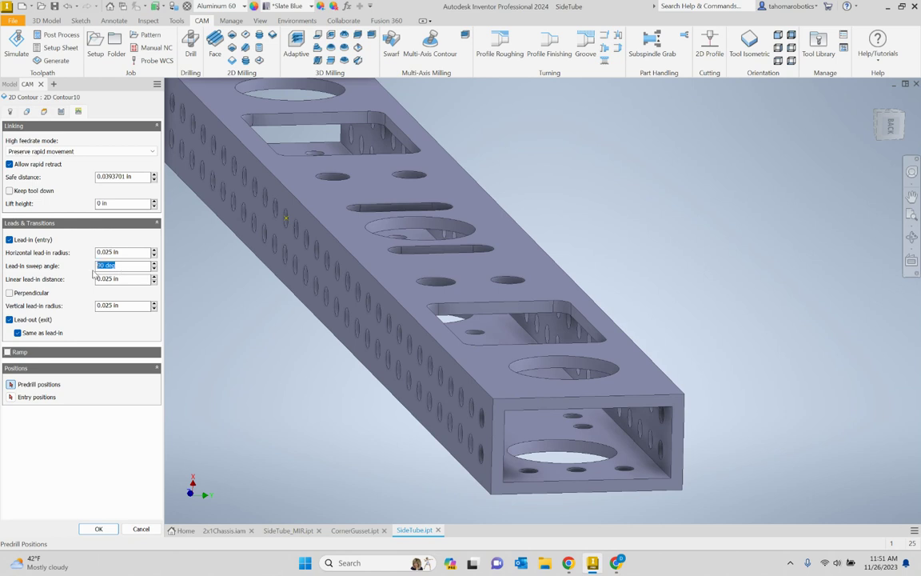
pyautogui.write('0')
# - Set the end-edge contour's linear lead-in distance to 0.15 in and regenerate the toolpath
pyautogui.click(120, 279)
pyautogui.moveTo(120, 282); pyautogui.dragTo(94, 287)
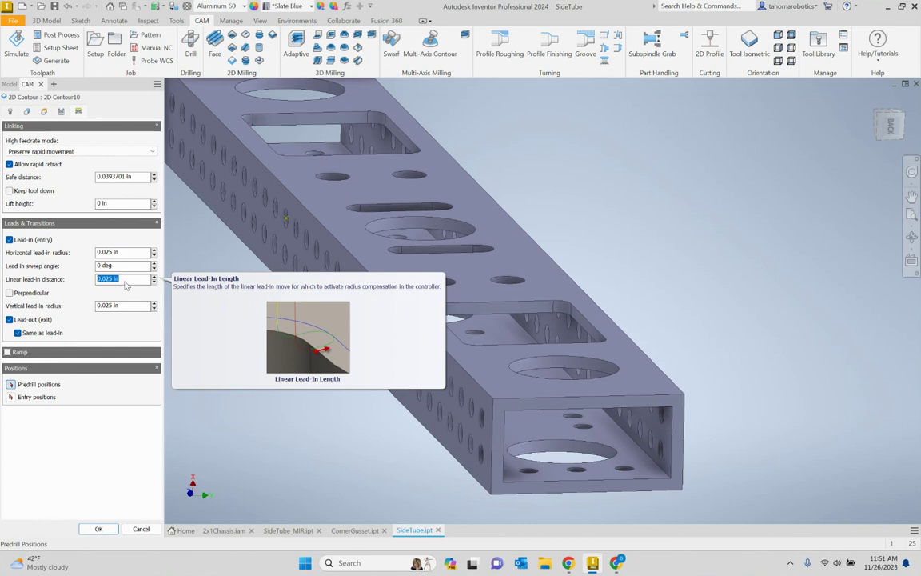
pyautogui.press('BackSpace')
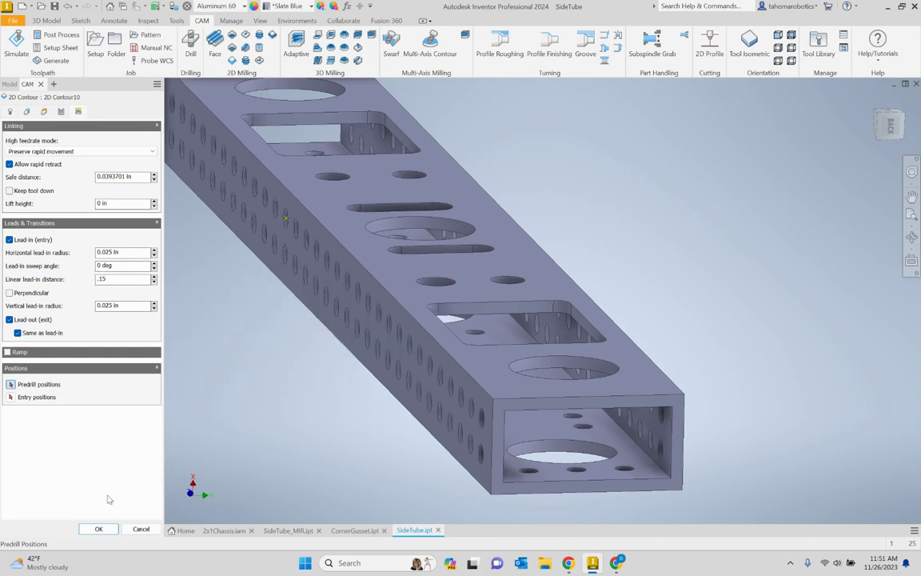
pyautogui.click(99, 530)
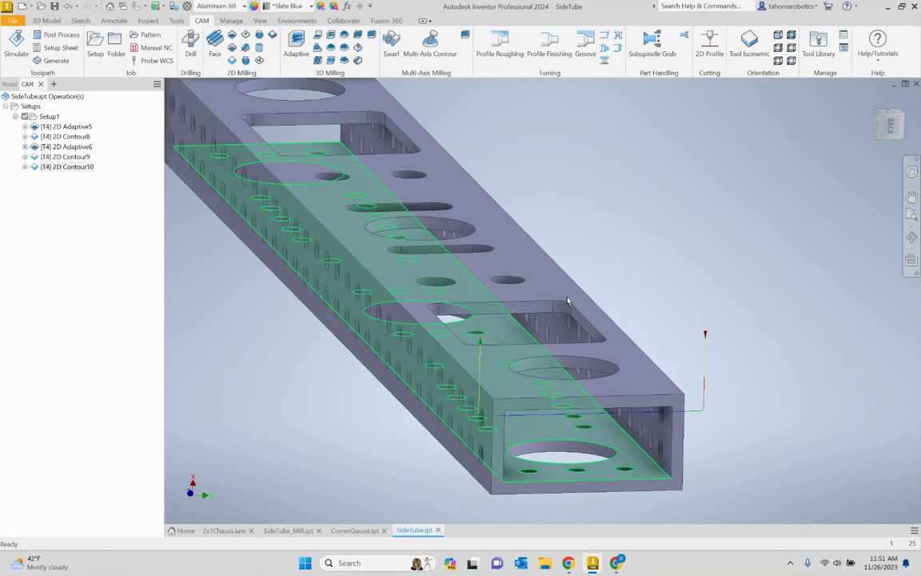
# - Inspect the regenerated lead-in path beside the tube's open end, facing that end straight on
pyautogui.press('F5')
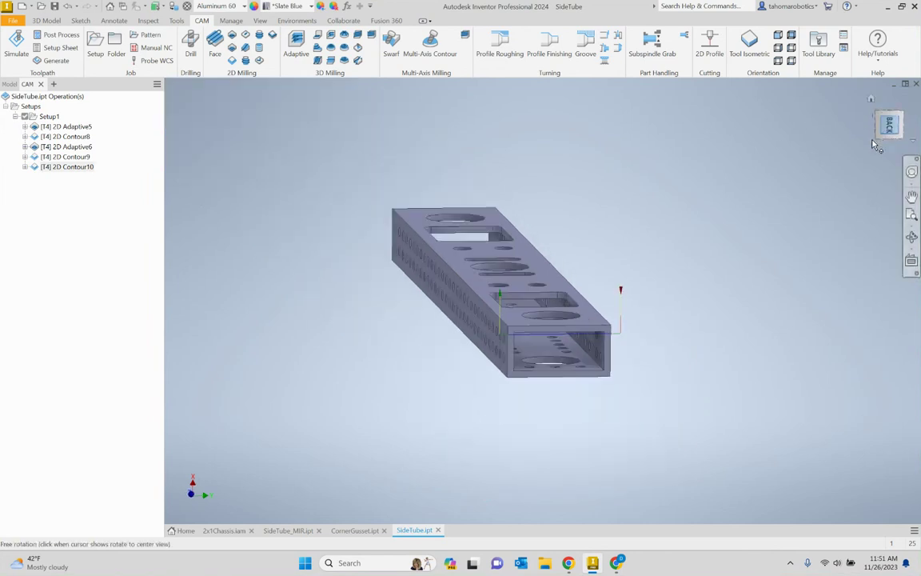
pyautogui.scroll(-3, 580, 292)
pyautogui.keyDown('shift'); pyautogui.moveTo(529, 269); pyautogui.dragTo(539, 320, button='middle'); pyautogui.keyUp('shift')
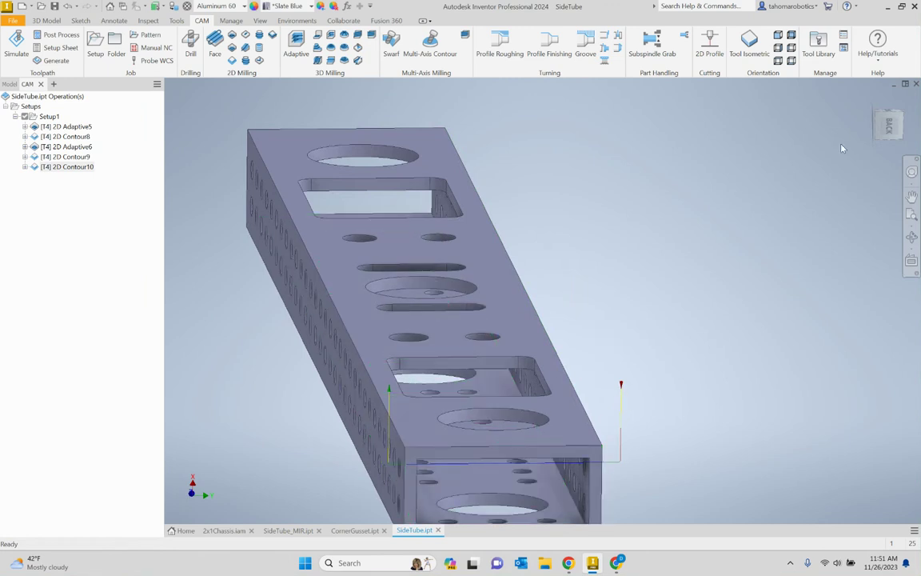
pyautogui.scroll(-5, 760, 230)
pyautogui.press('F6')
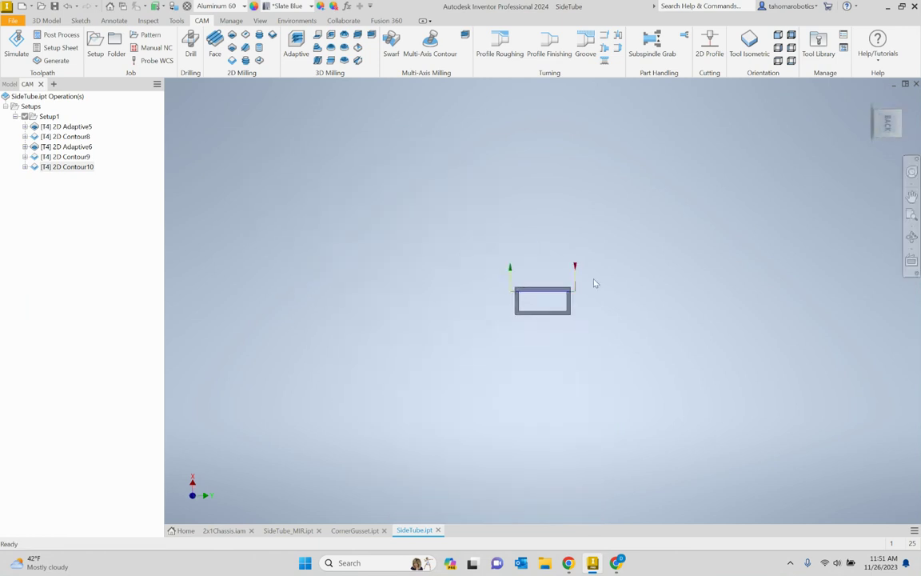
pyautogui.scroll(5, 580, 284)
pyautogui.scroll(3, 572, 288)
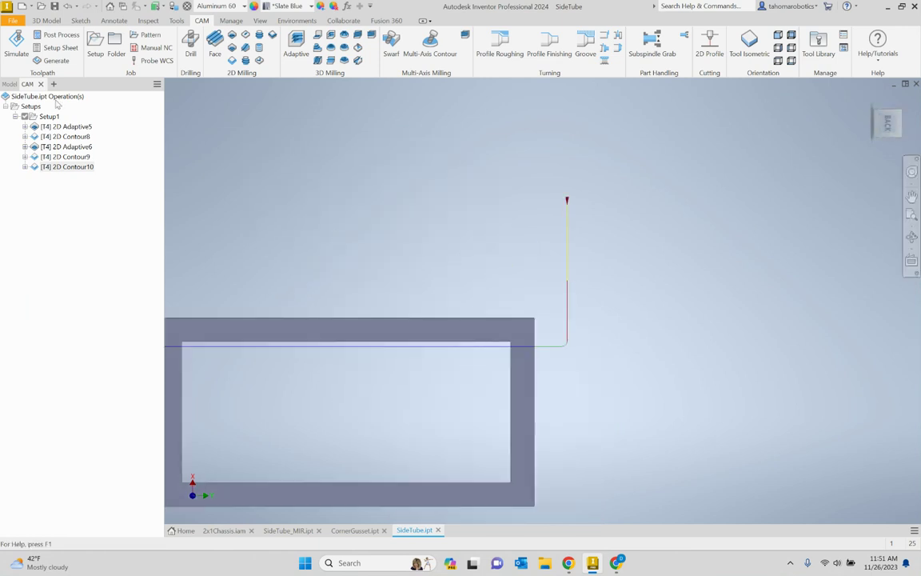
# - Simulate the updated end-edge contour through its entry, cut and exit, and close the simulation
pyautogui.click(15, 48)
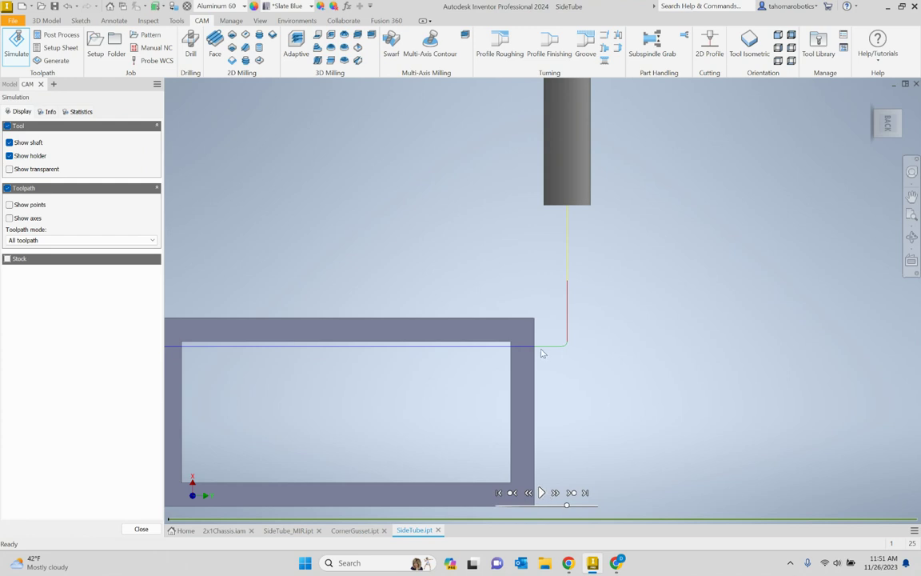
pyautogui.click(540, 492)
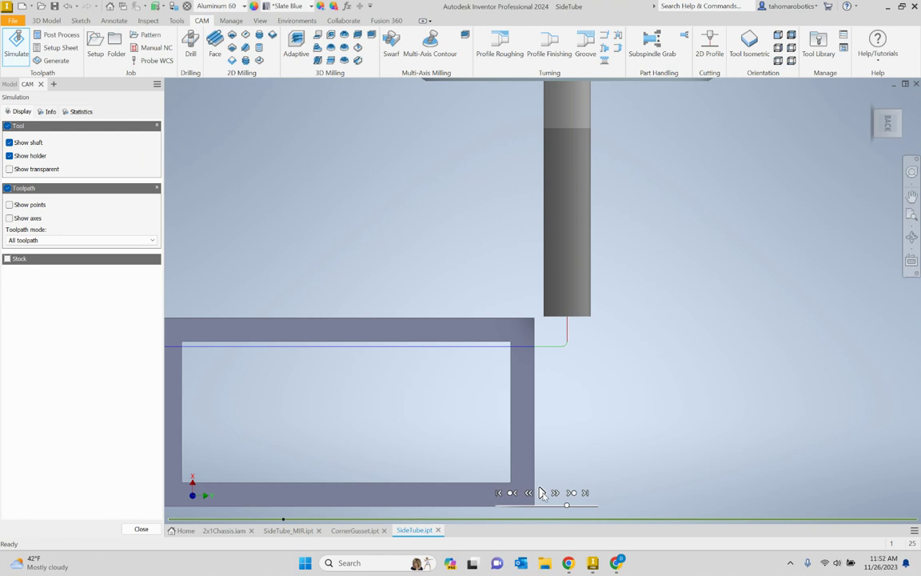
pyautogui.click(540, 492)
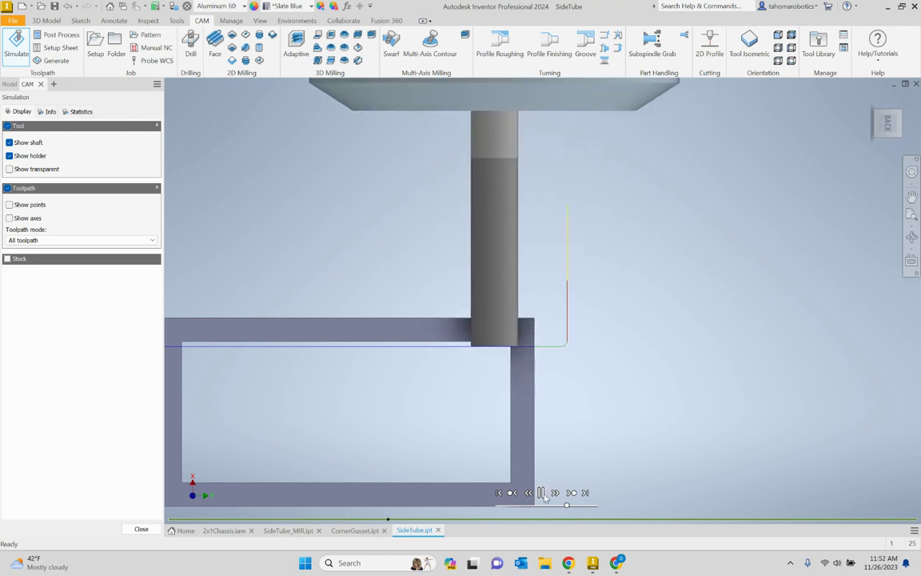
pyautogui.click(541, 492)
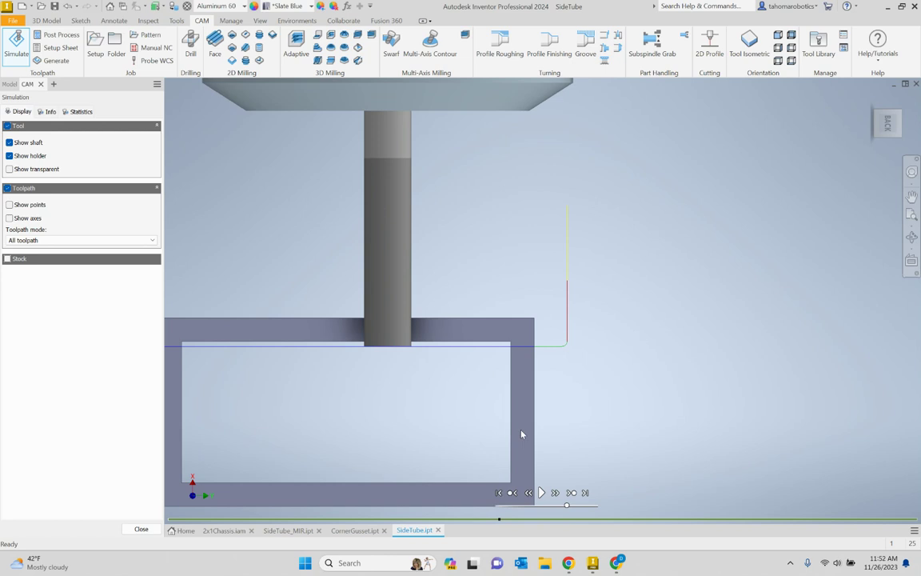
pyautogui.click(541, 493)
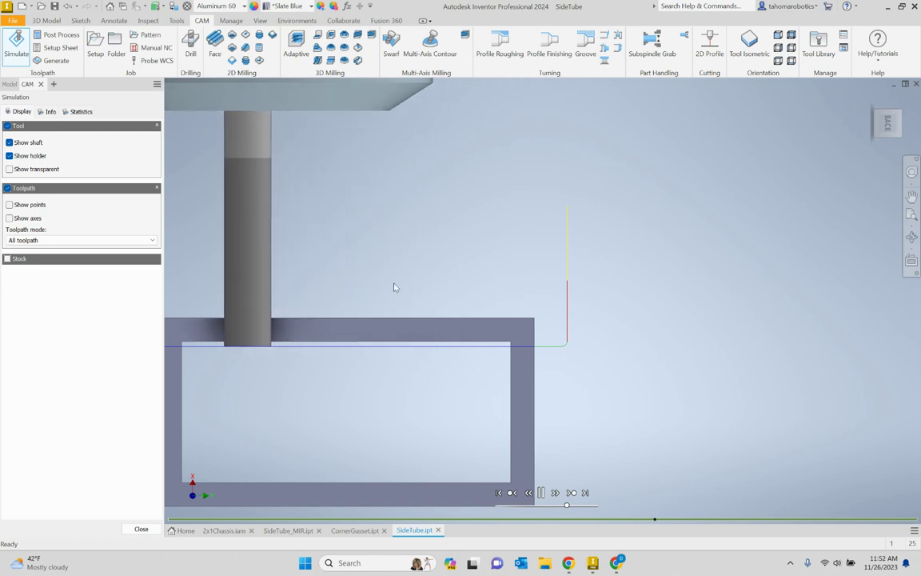
pyautogui.scroll(-3, 393, 284)
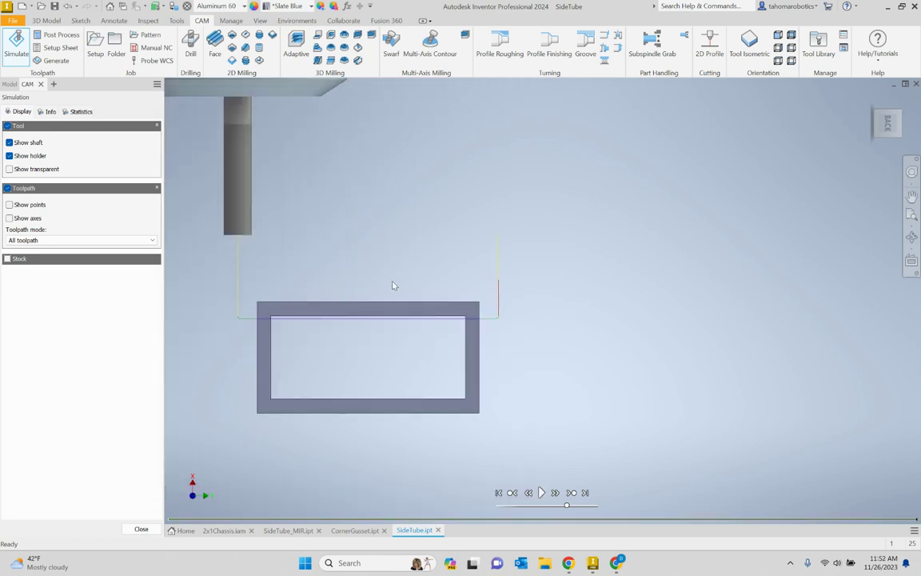
pyautogui.click(141, 529)
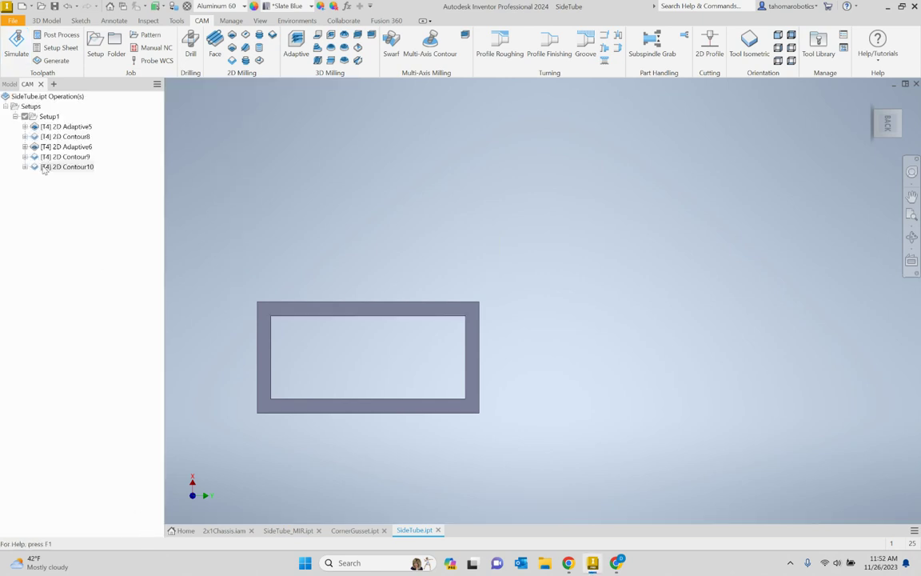
# - Reopen the end-edge contour to review its lead-in sweep angle and linear distance, and accept the settings
pyautogui.click(38, 168)
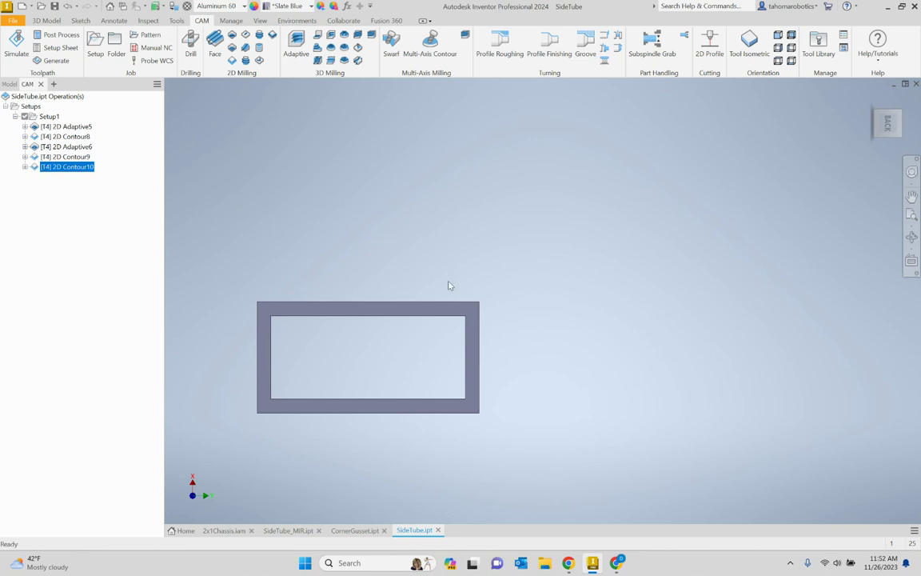
pyautogui.doubleClick(35, 168)
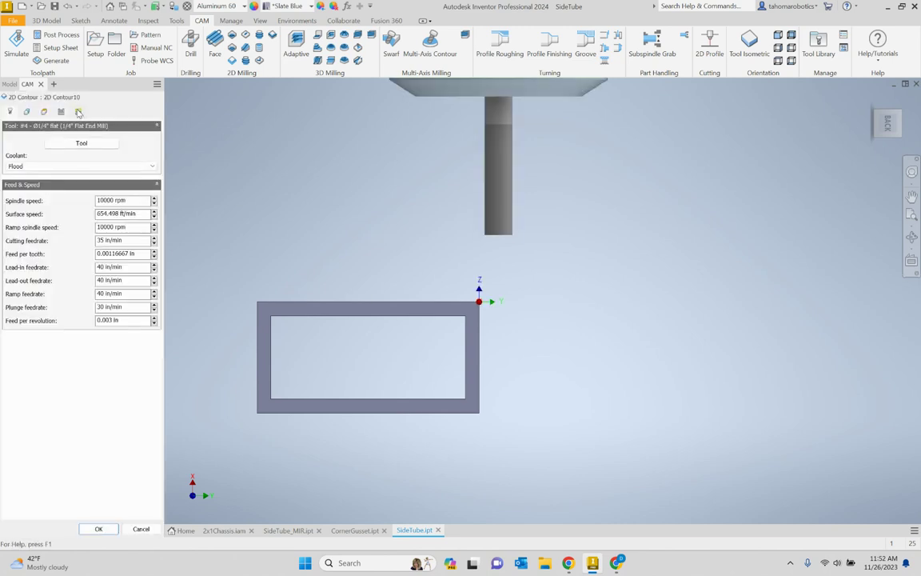
pyautogui.click(78, 111)
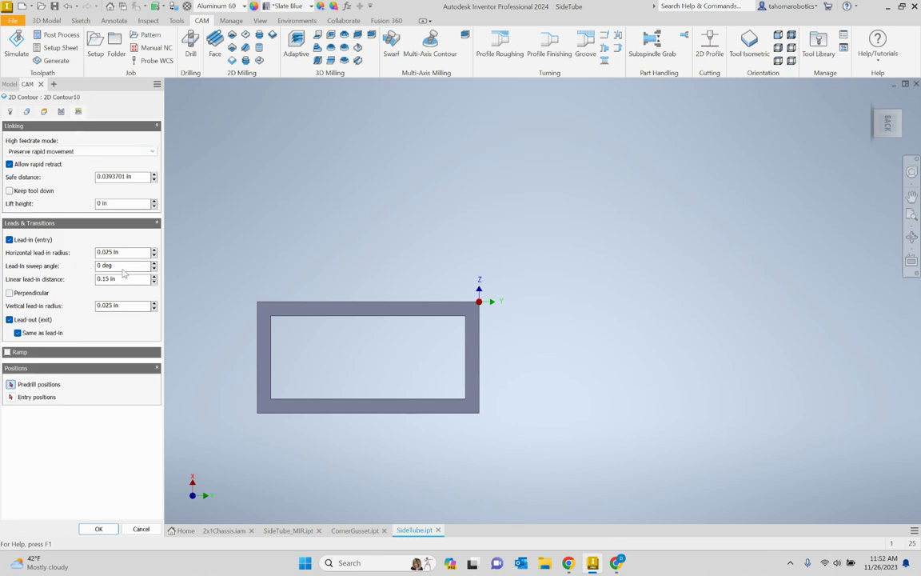
pyautogui.moveTo(120, 281)
pyautogui.click(98, 529)
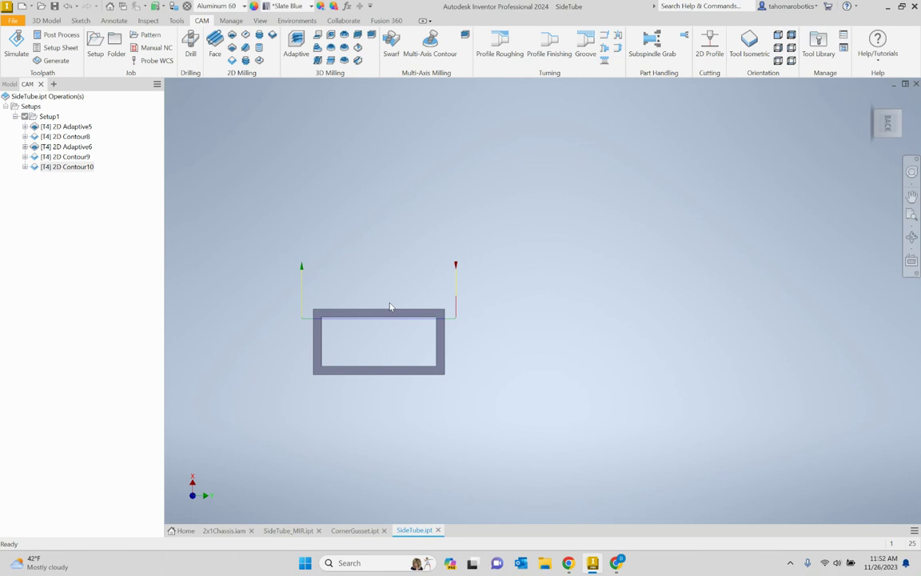
# - Start a new 2D Adaptive operation using the #3 3/16" flat end mill from the HAAS TM1P tools library
pyautogui.keyDown('shift'); pyautogui.moveTo(394, 325); pyautogui.dragTo(468, 321, button='middle'); pyautogui.keyUp('shift')
pyautogui.scroll(-2, 477, 336)
pyautogui.scroll(5, 500, 309)
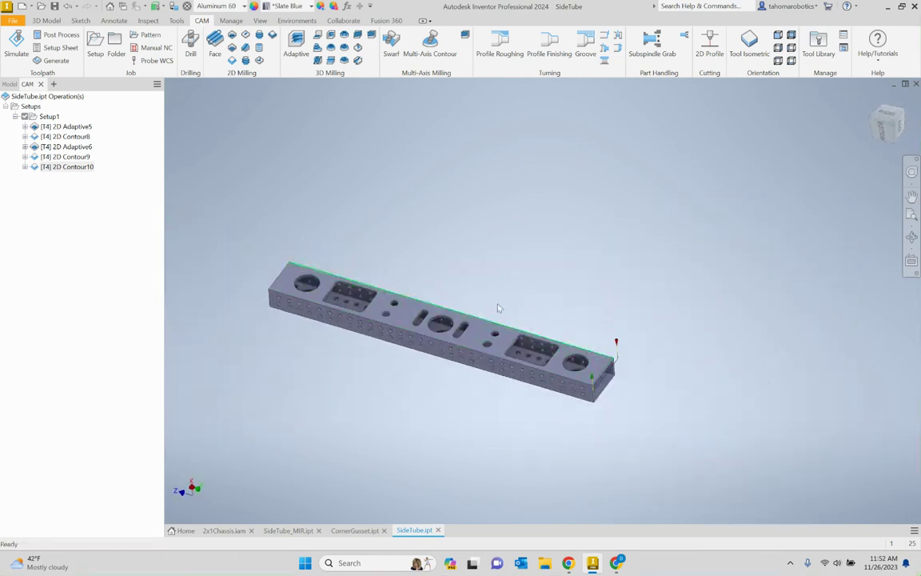
pyautogui.scroll(-4, 500, 306)
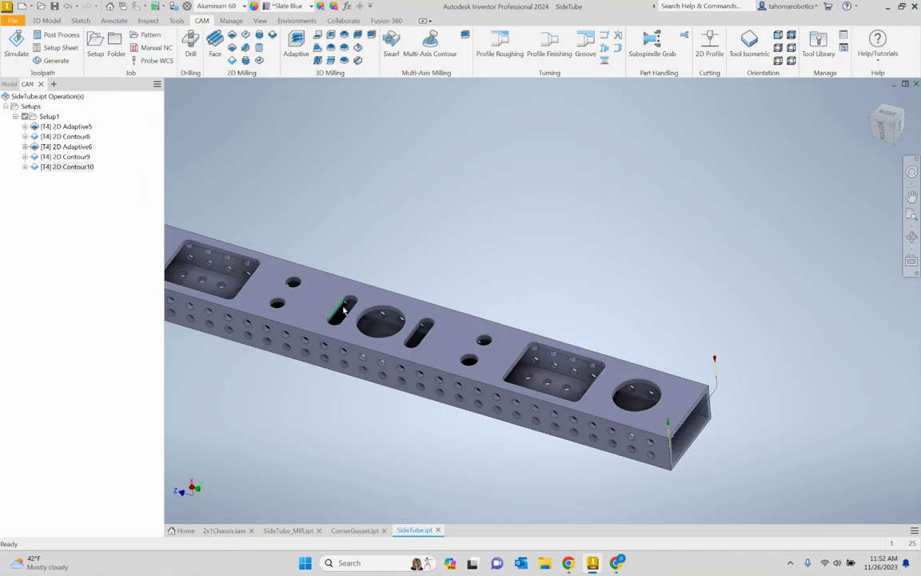
pyautogui.click(111, 228)
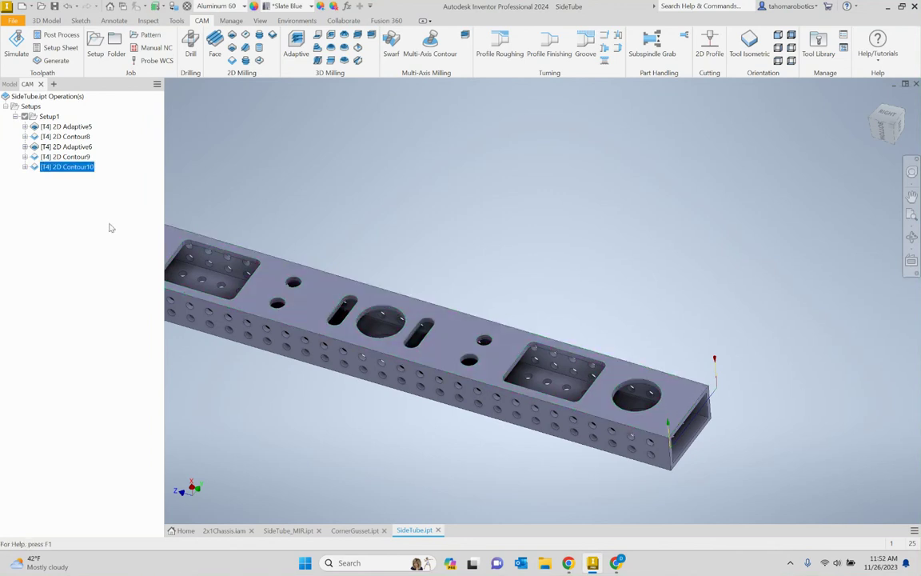
pyautogui.click(111, 228)
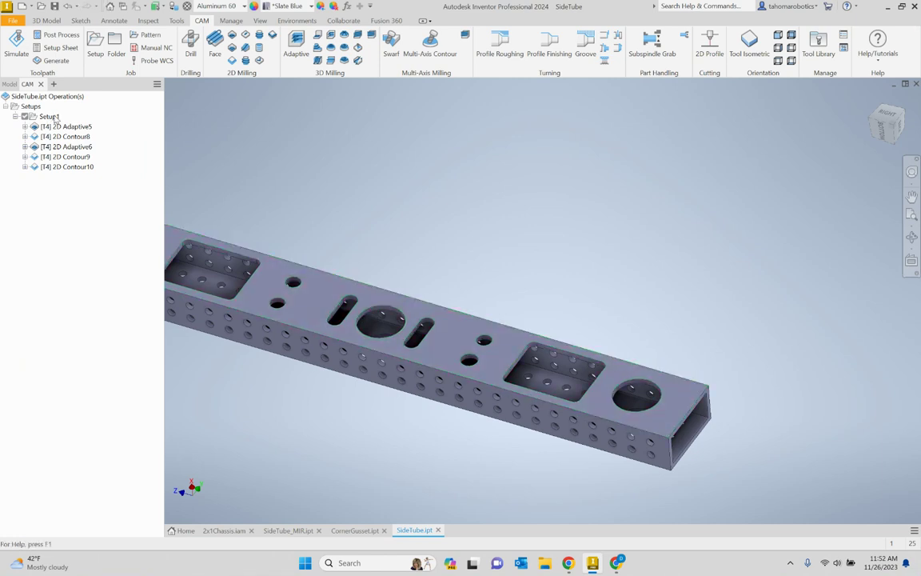
pyautogui.click(216, 45)
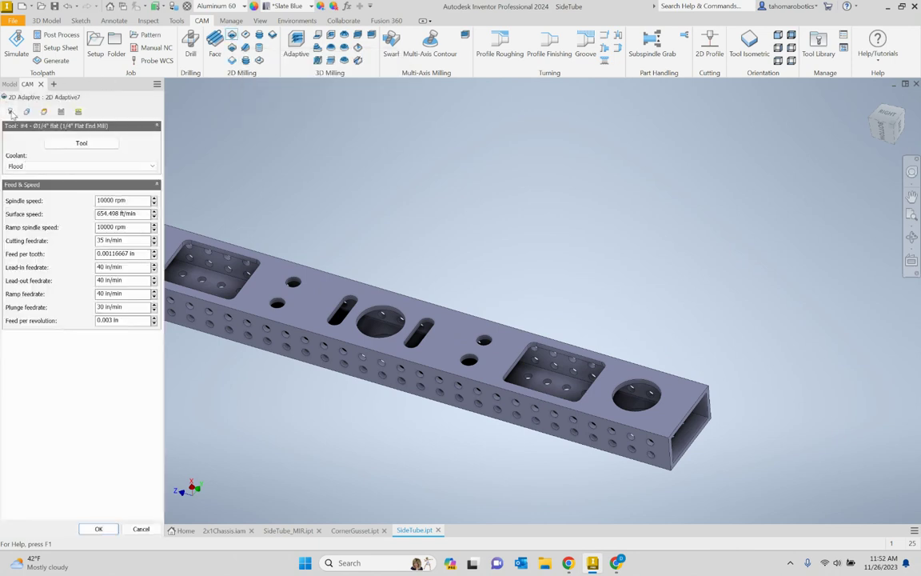
pyautogui.click(82, 143)
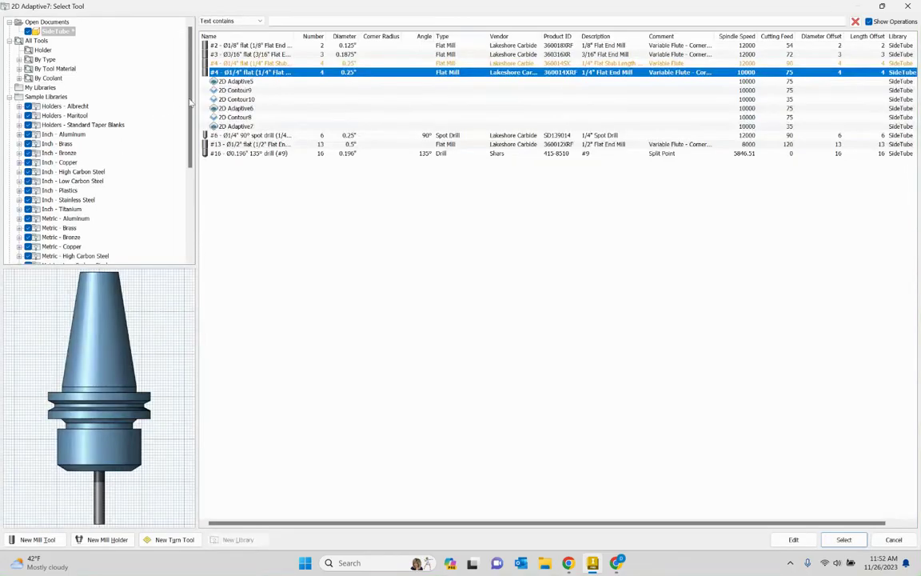
pyautogui.moveTo(192, 102); pyautogui.dragTo(192, 188)
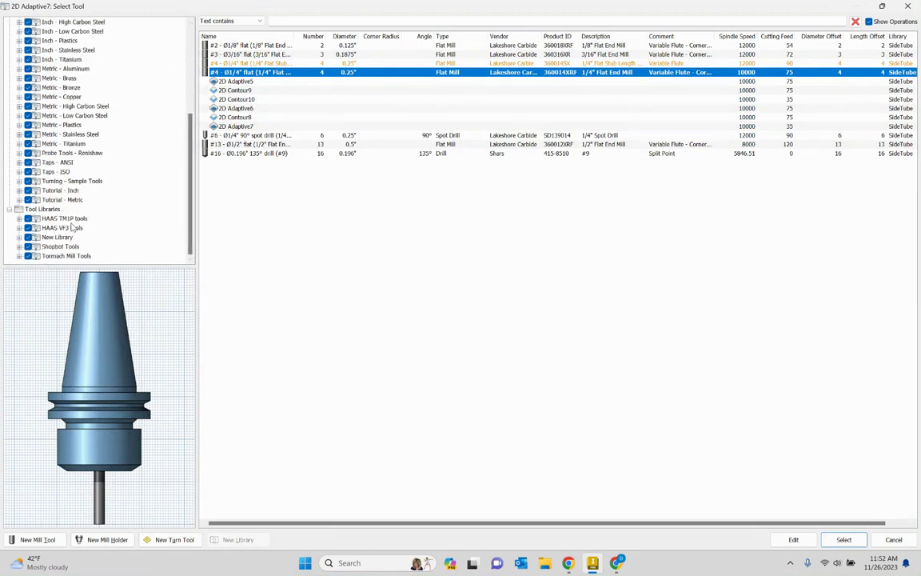
pyautogui.click(64, 219)
pyautogui.click(253, 54)
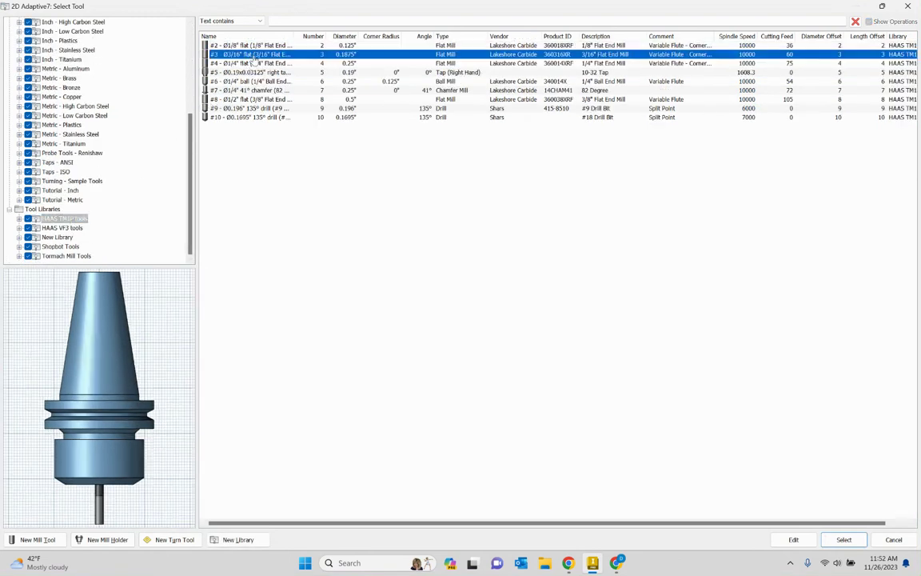
pyautogui.click(844, 539)
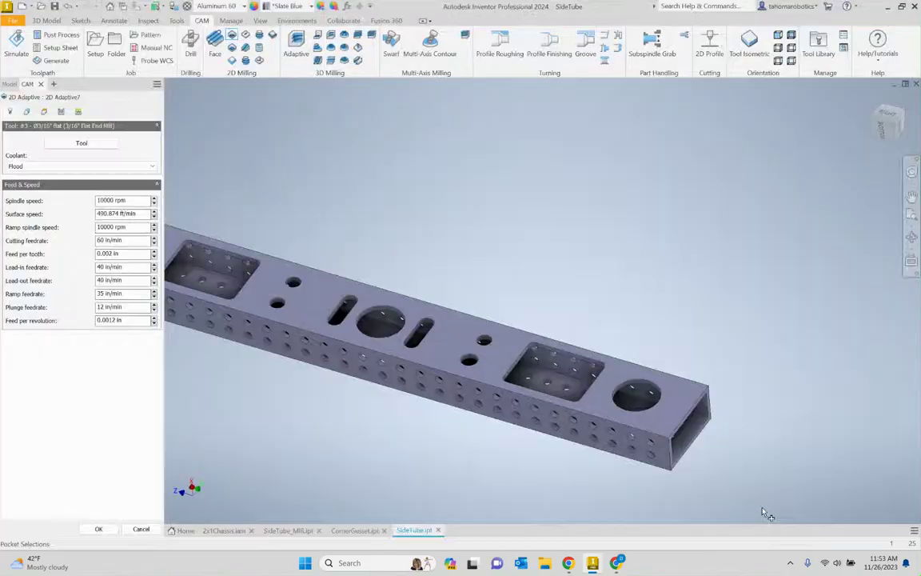
# - Select the bottom edges of the four small round holes and the two slots as the adaptive operation's pockets
pyautogui.scroll(5, 288, 272)
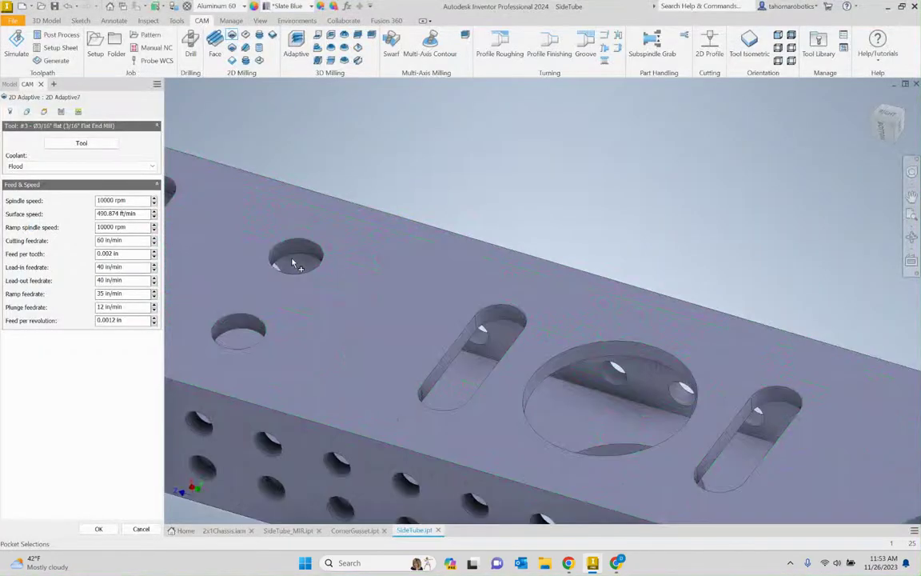
pyautogui.click(294, 263)
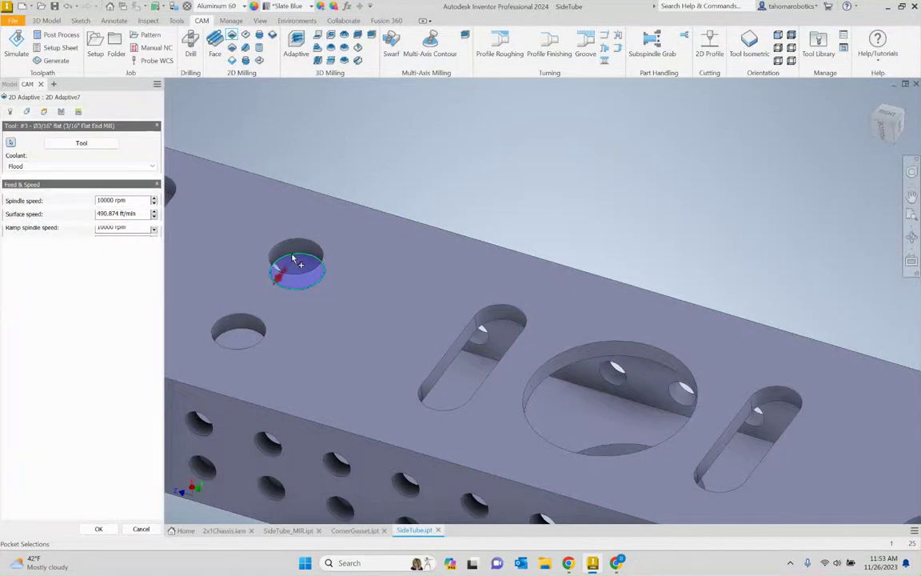
pyautogui.click(246, 330)
pyautogui.click(485, 324)
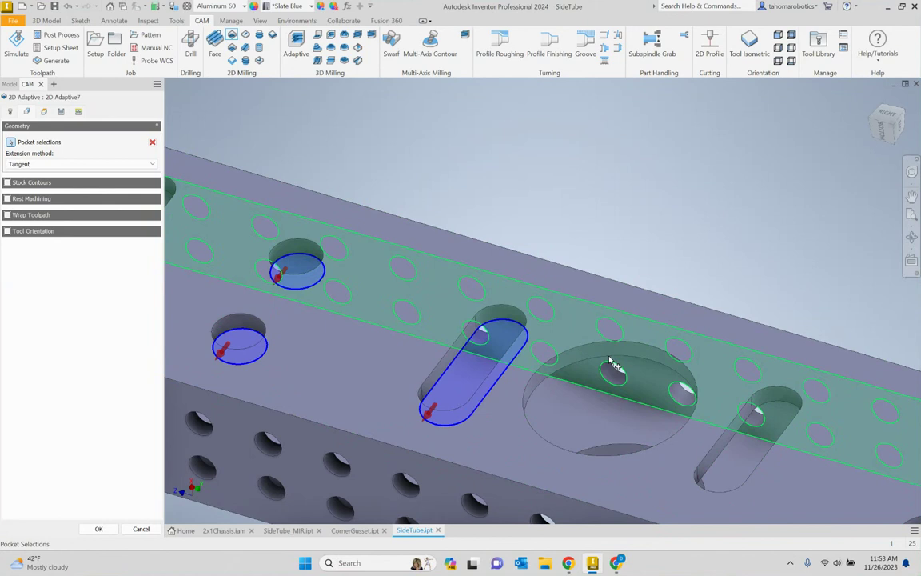
pyautogui.click(795, 414)
pyautogui.scroll(-8, 439, 315)
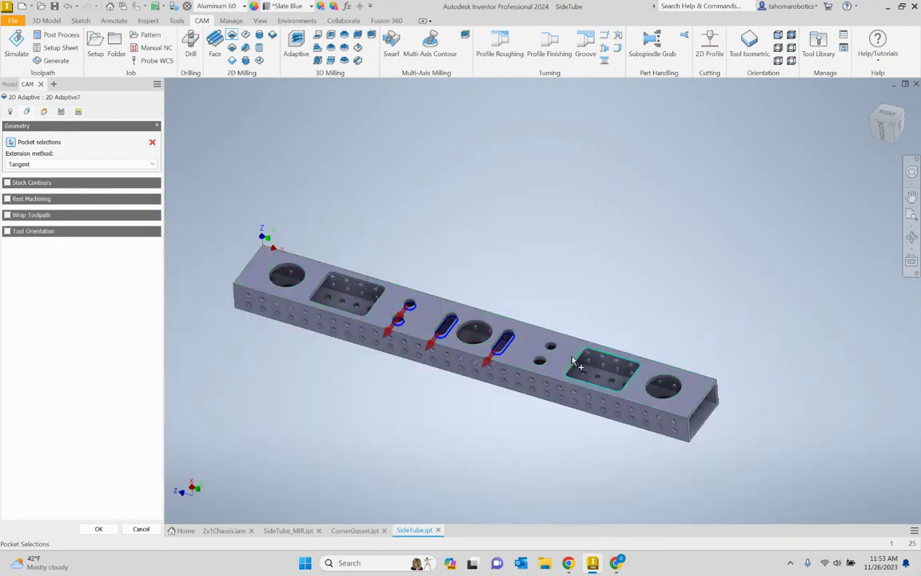
pyautogui.scroll(6, 574, 362)
pyautogui.click(493, 324)
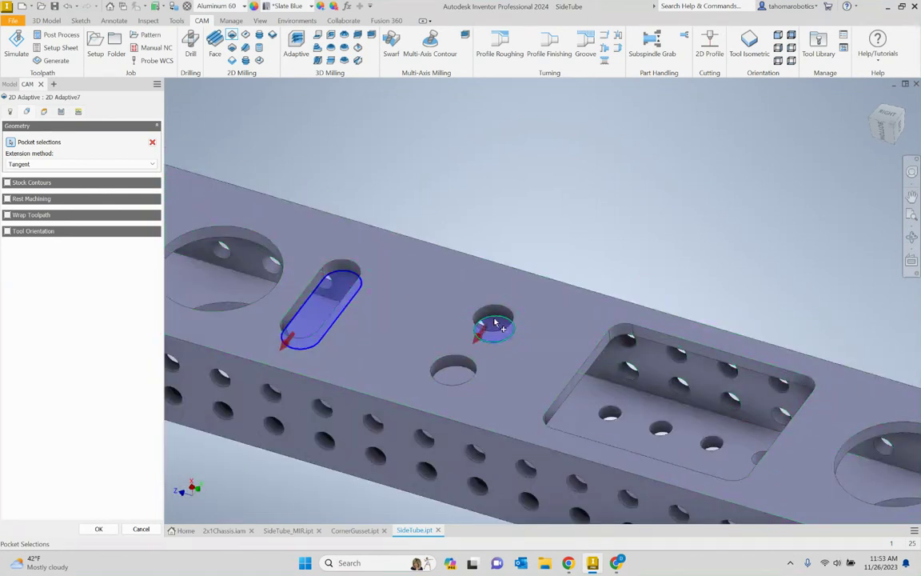
pyautogui.click(462, 368)
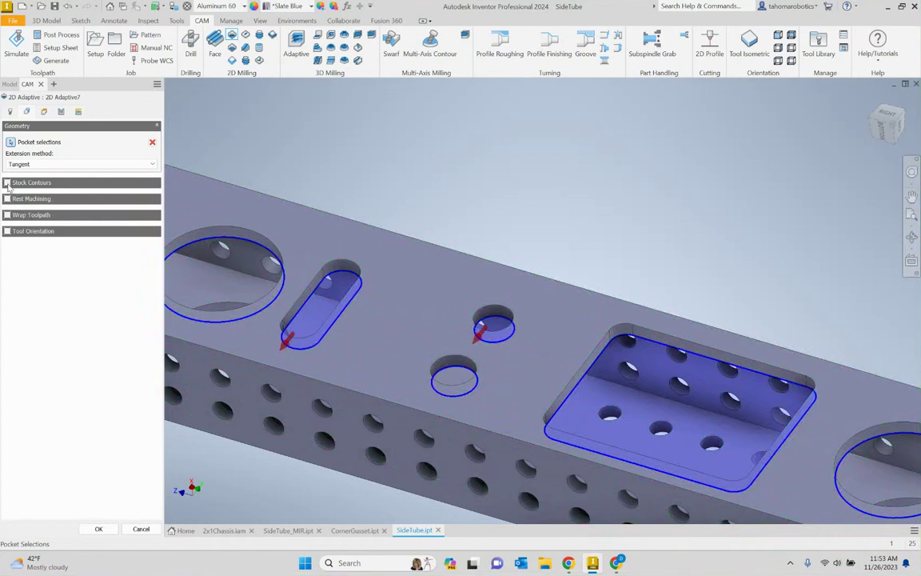
# - Set the adaptive operation's bottom height offset to -0.05 in from the selected contours
pyautogui.click(43, 112)
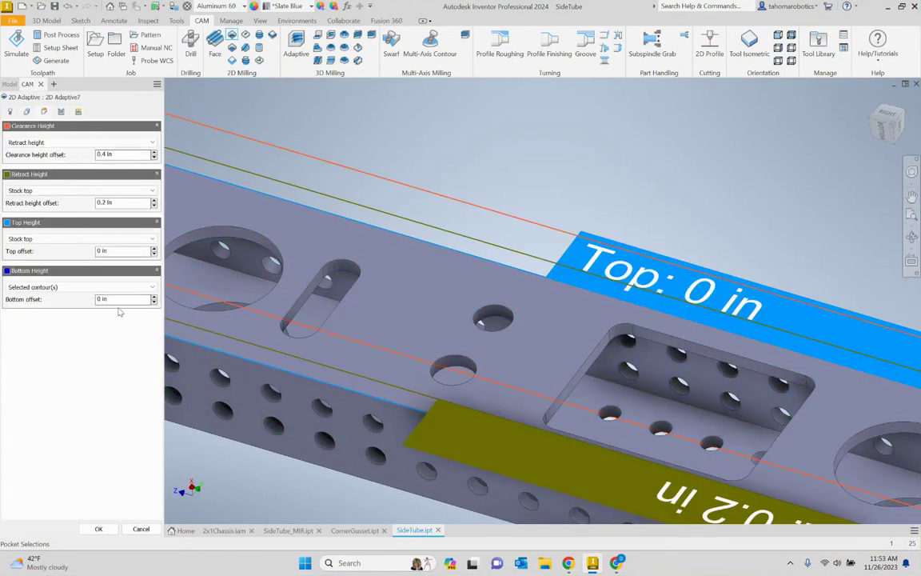
pyautogui.moveTo(119, 302); pyautogui.dragTo(88, 295)
pyautogui.write('-')
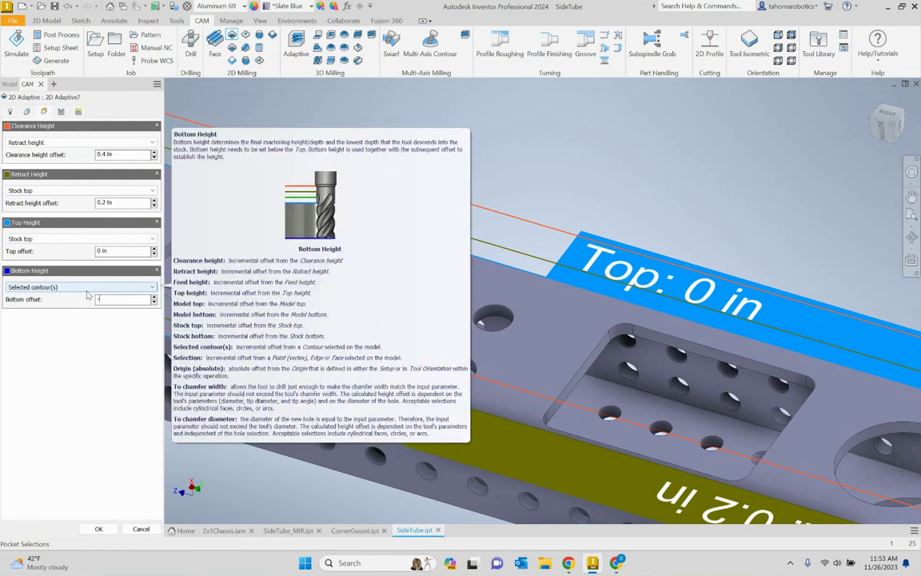
pyautogui.write('.05')
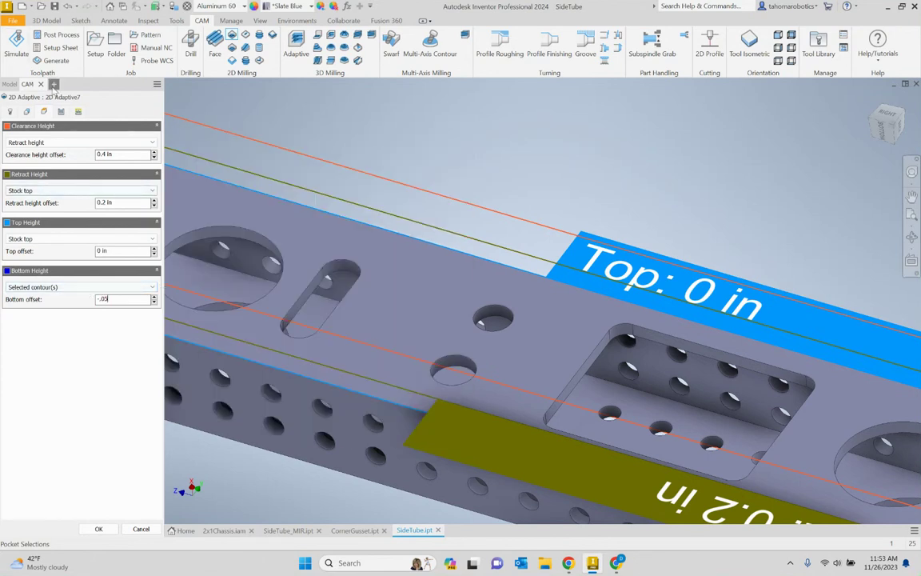
# - Set the adaptive operation's radial stock to leave to 0.01 in and enable smoothing
pyautogui.click(61, 112)
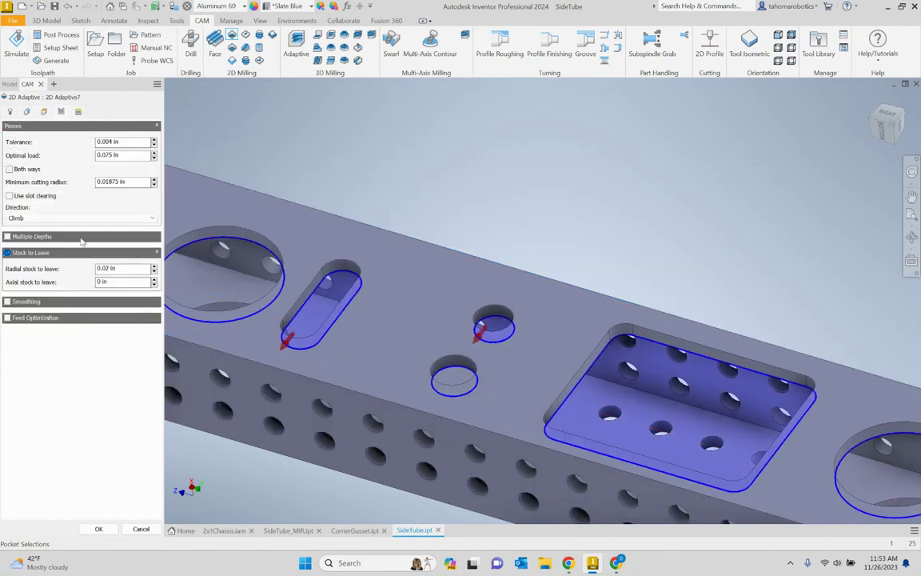
pyautogui.click(112, 272)
pyautogui.write('.01')
pyautogui.rightClick(130, 271)
pyautogui.click(124, 275)
pyautogui.click(13, 304)
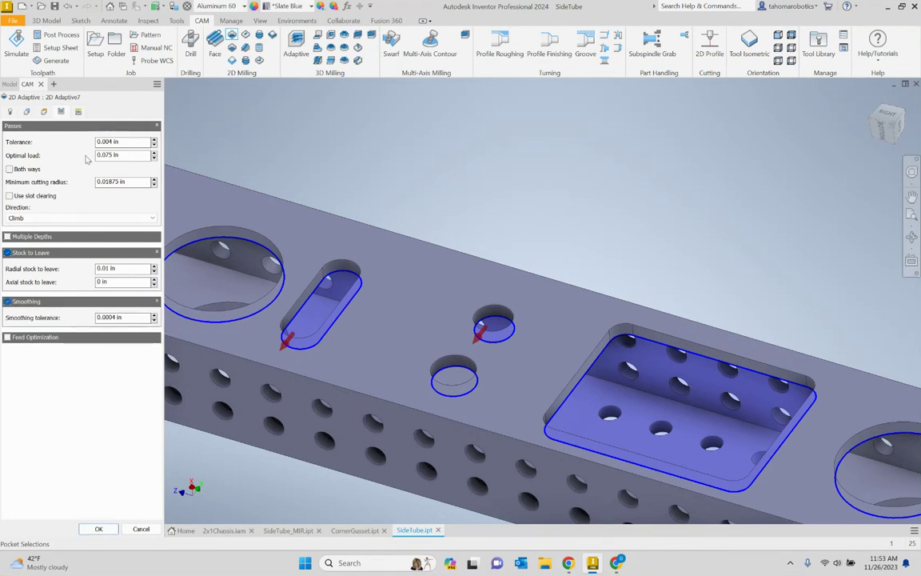
# - Review the adaptive operation's linking and ramp settings and accept the operation to generate its toolpath
pyautogui.click(78, 112)
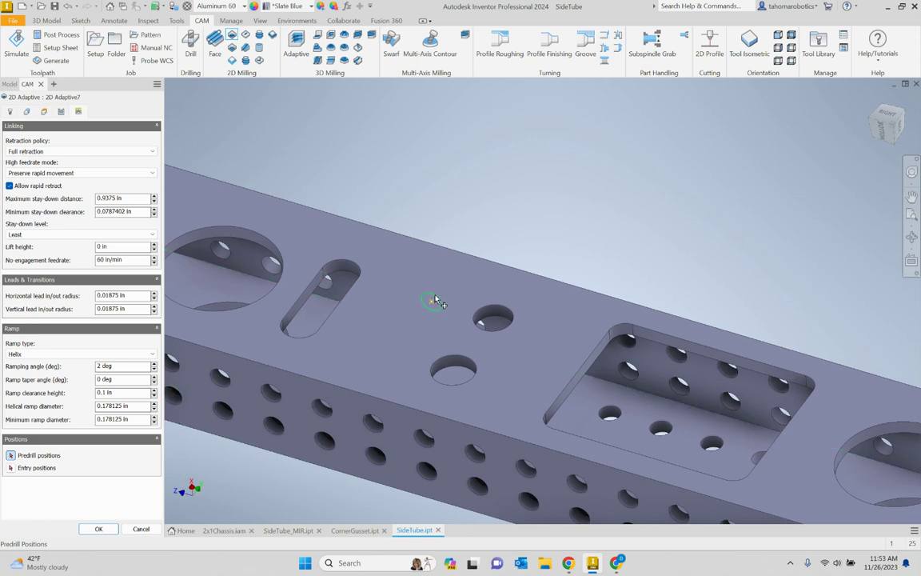
pyautogui.scroll(3, 376, 290)
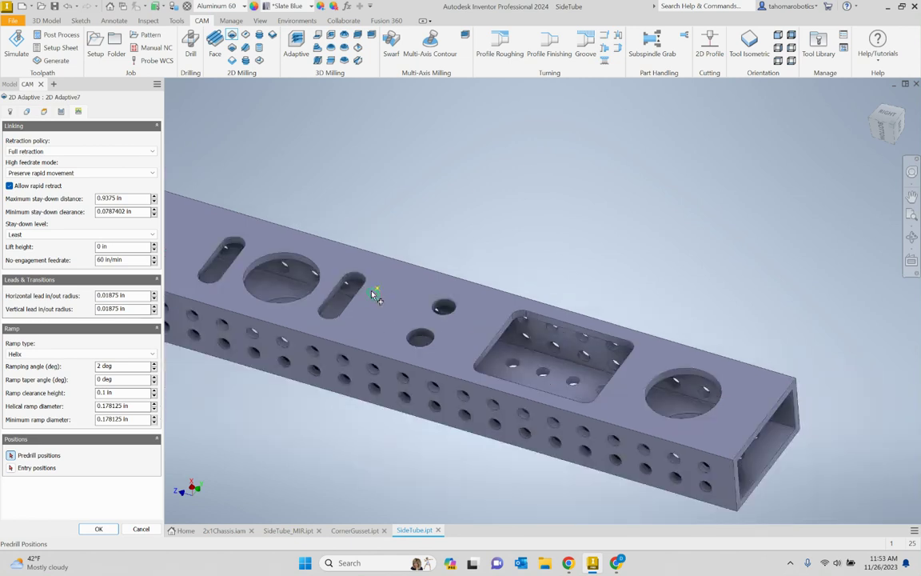
pyautogui.click(99, 528)
pyautogui.scroll(3, 385, 388)
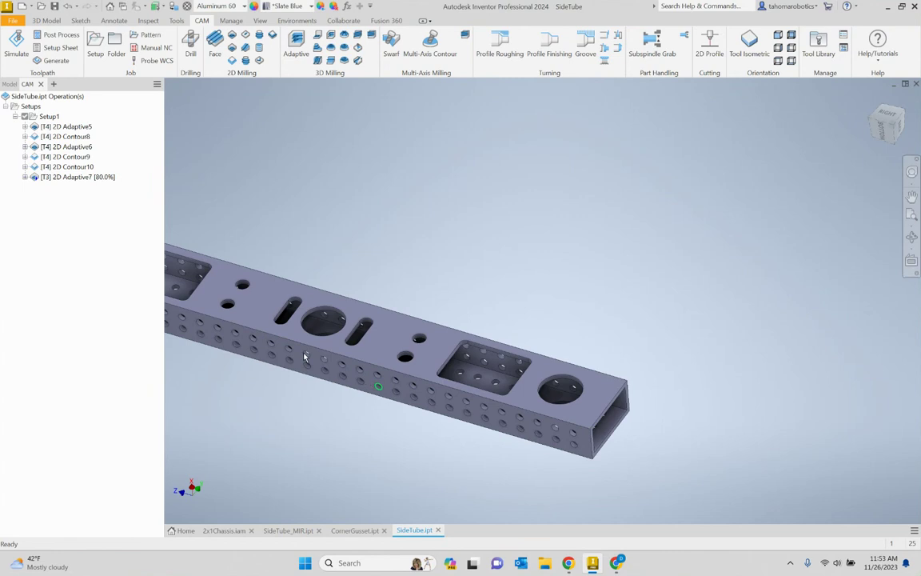
# - Inspect the 3/16" adaptive toolpath around the small holes and slots and along the whole tube
pyautogui.click(64, 177)
pyautogui.scroll(2, 251, 294)
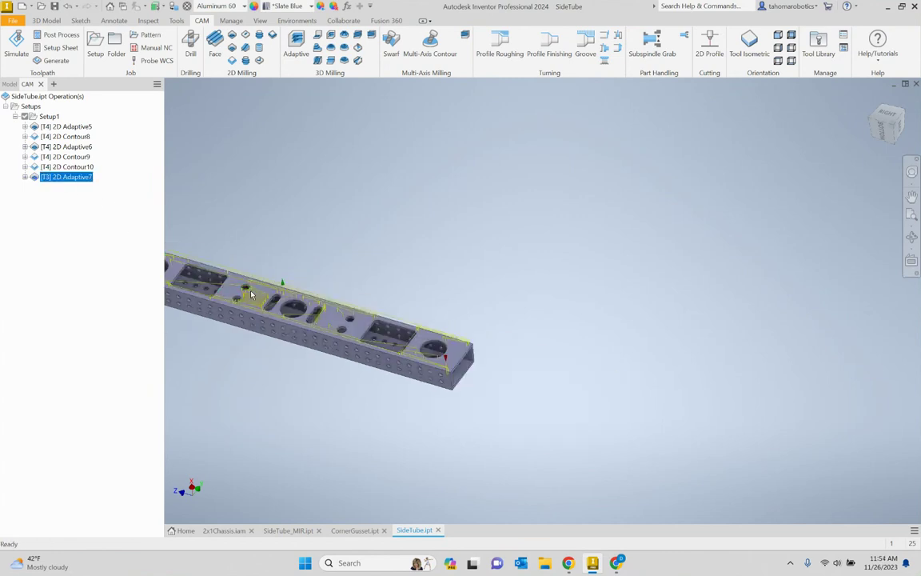
pyautogui.scroll(-5, 251, 294)
pyautogui.scroll(2, 316, 277)
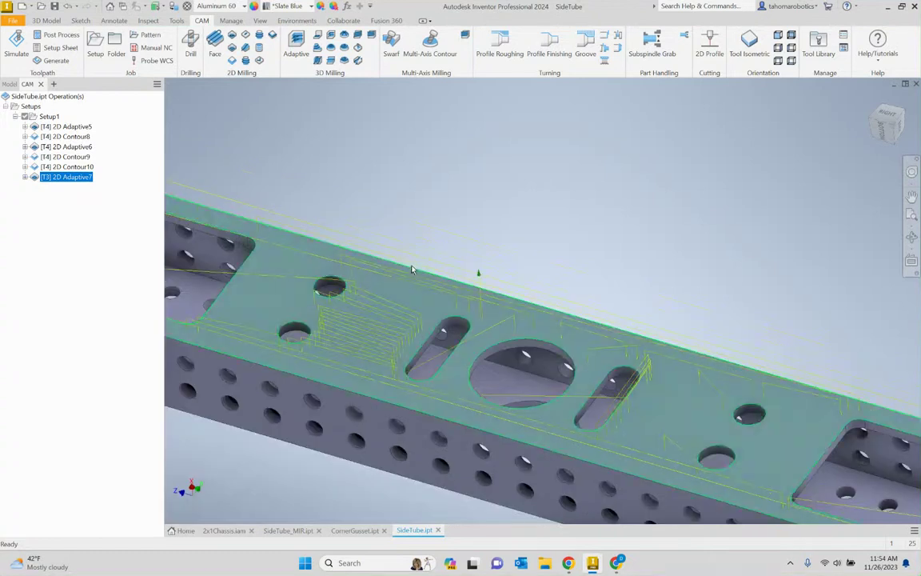
pyautogui.keyDown('shift'); pyautogui.moveTo(316, 277); pyautogui.dragTo(403, 259, button='middle'); pyautogui.keyUp('shift')
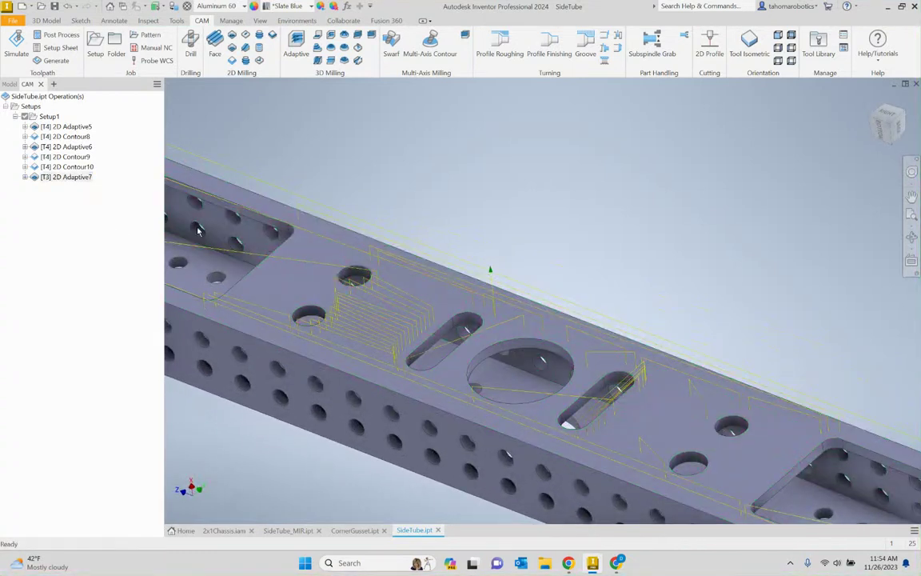
pyautogui.scroll(4, 200, 226)
pyautogui.keyDown('shift'); pyautogui.moveTo(348, 226); pyautogui.dragTo(405, 267, button='middle'); pyautogui.keyUp('shift')
pyautogui.keyDown('shift'); pyautogui.moveTo(304, 172); pyautogui.dragTo(274, 160, button='middle'); pyautogui.keyUp('shift')
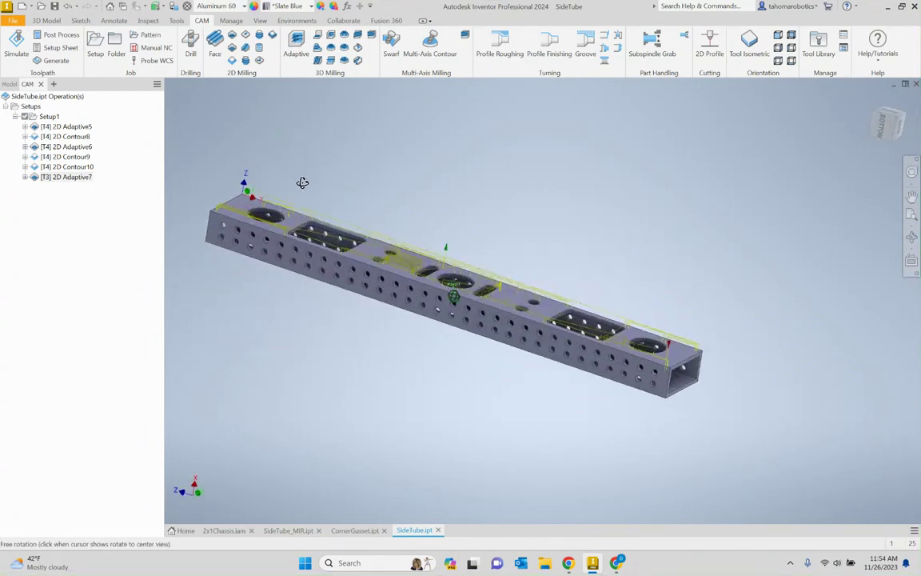
# - Reopen the 3/16" adaptive operation and clear all of its pocket selections
pyautogui.doubleClick(37, 177)
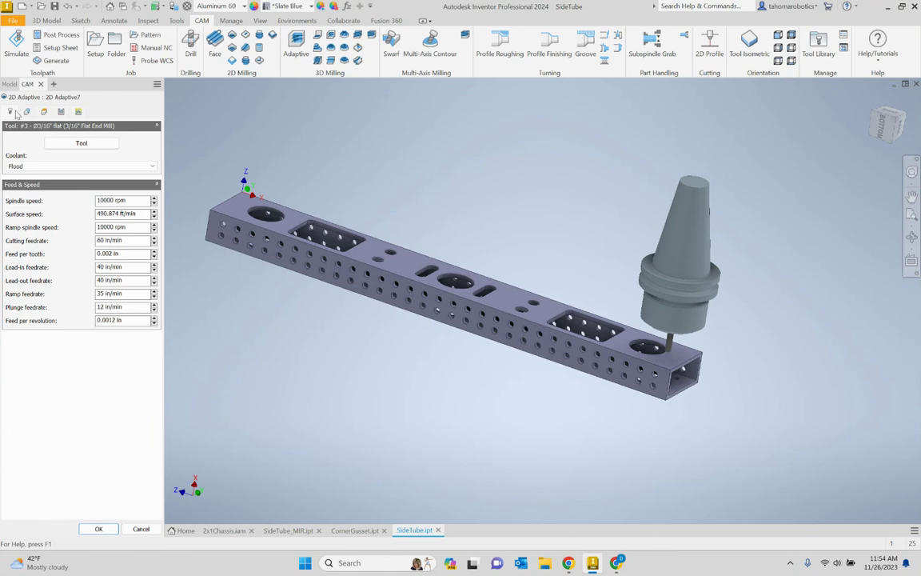
pyautogui.click(26, 112)
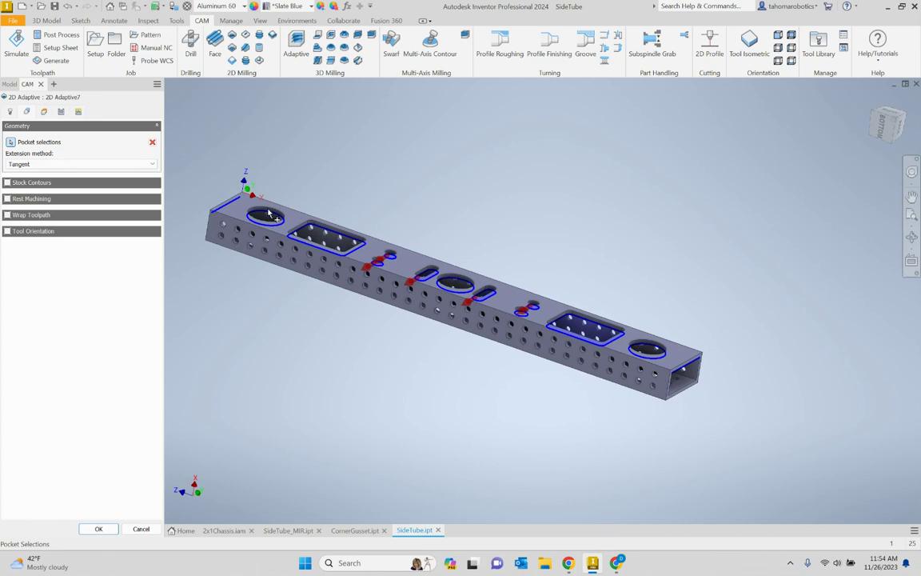
pyautogui.keyDown('shift'); pyautogui.moveTo(287, 182); pyautogui.dragTo(246, 205, button='middle'); pyautogui.keyUp('shift')
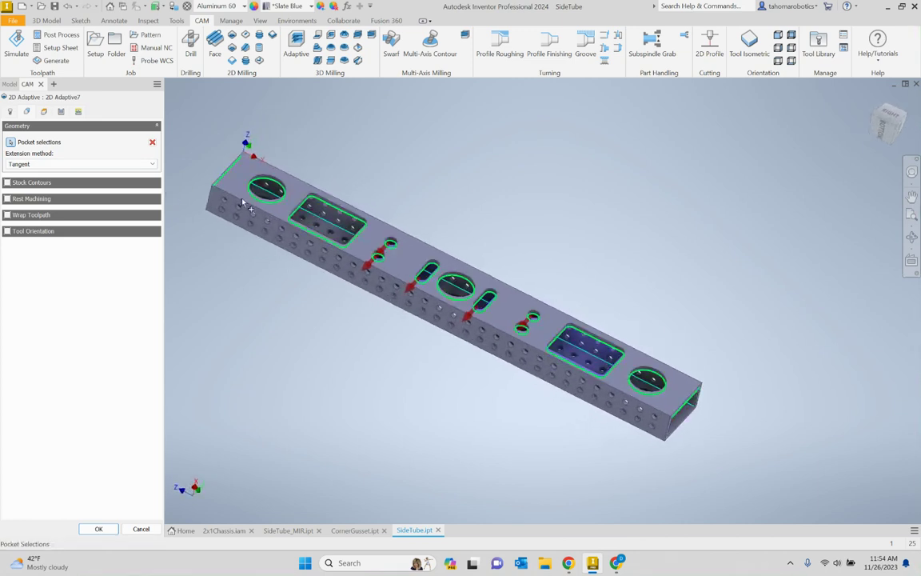
pyautogui.click(152, 142)
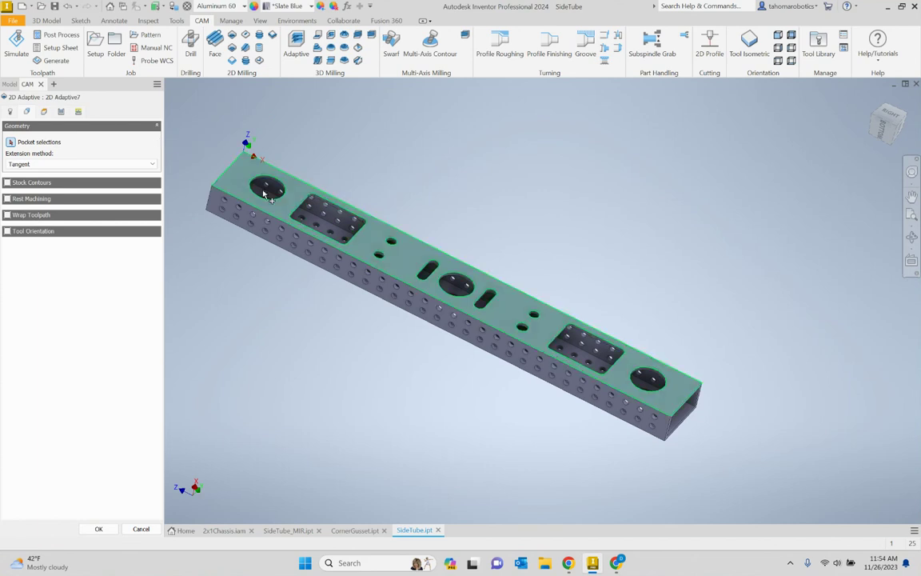
# - Select the lower contours of the first pair of small holes and the adjacent slot as pockets for the adaptive operation
pyautogui.scroll(5, 423, 251)
pyautogui.scroll(-5, 422, 250)
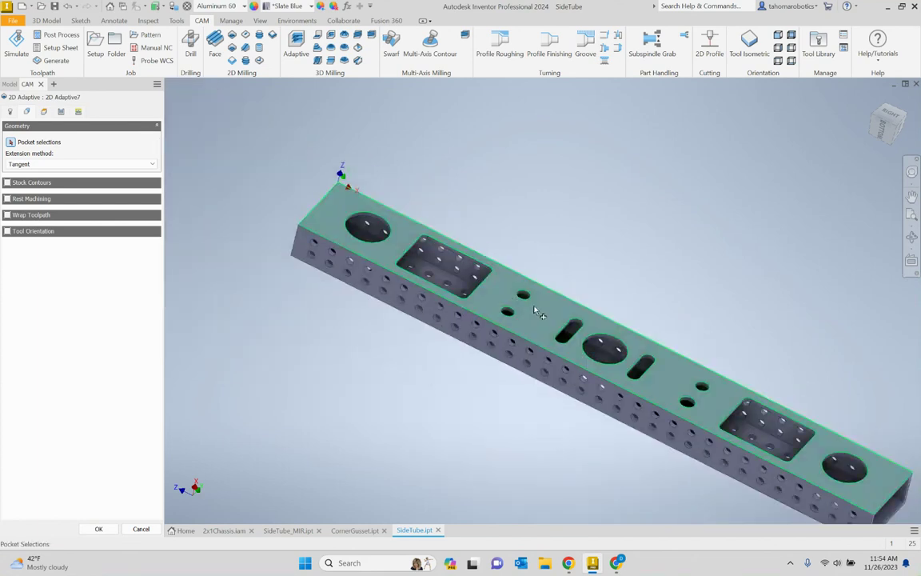
pyautogui.scroll(5, 480, 274)
pyautogui.click(492, 266)
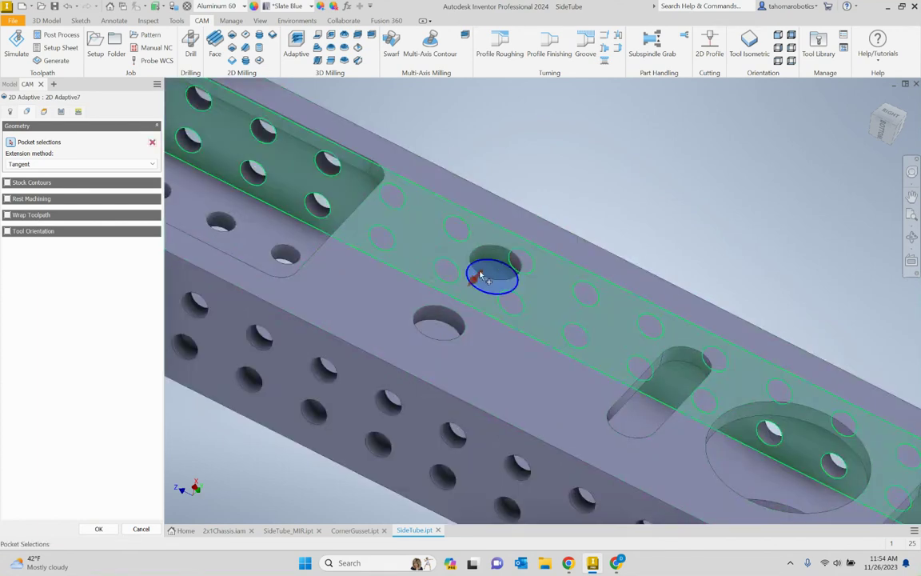
pyautogui.click(444, 324)
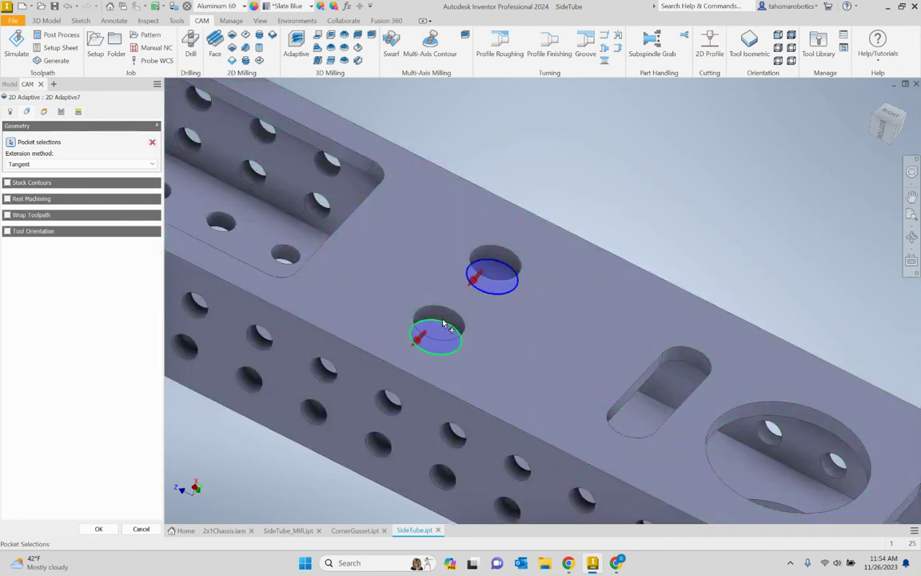
pyautogui.click(680, 369)
# - Add the slot beyond the central hole and the second pair of small holes as pockets, then accept the adaptive operation
pyautogui.scroll(-5, 704, 370)
pyautogui.scroll(5, 704, 370)
pyautogui.scroll(-5, 704, 371)
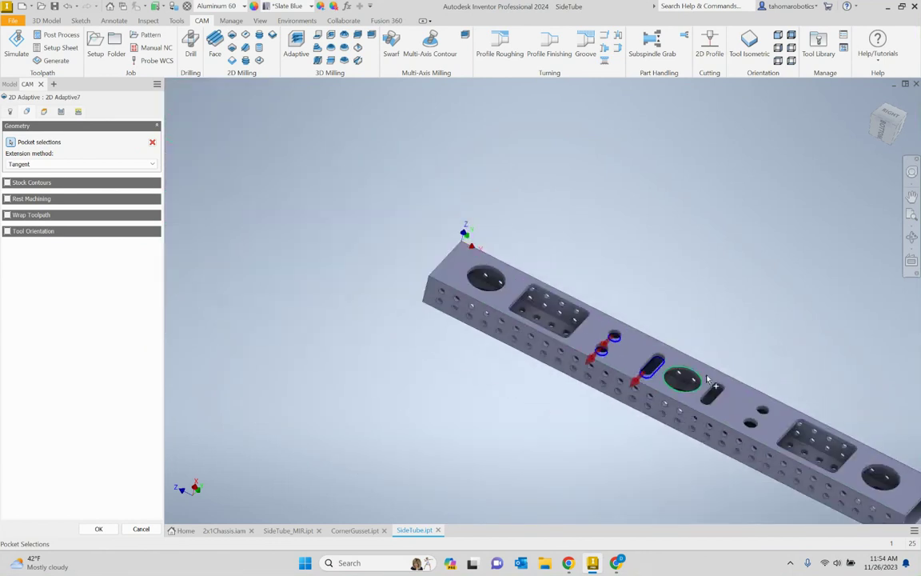
pyautogui.scroll(5, 707, 365)
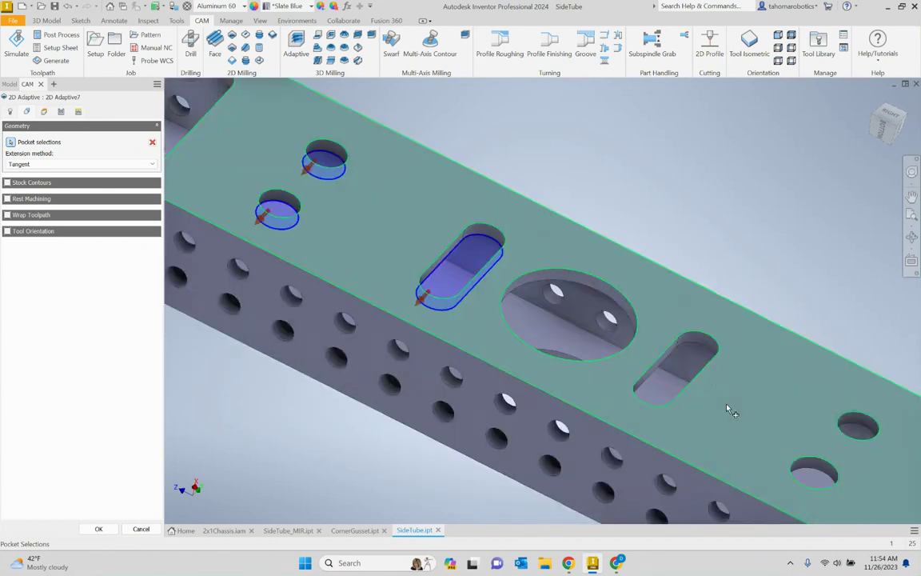
pyautogui.click(700, 349)
pyautogui.scroll(-5, 701, 349)
pyautogui.scroll(5, 656, 367)
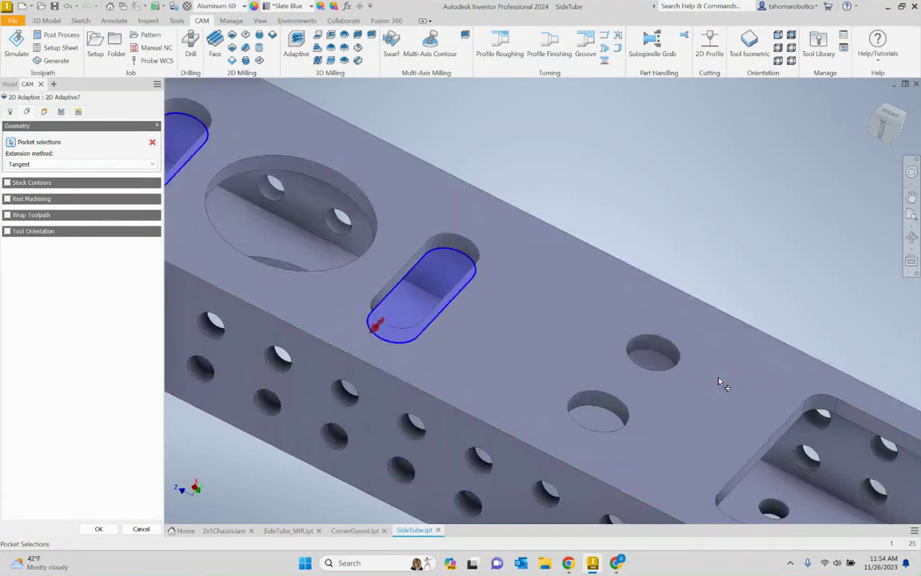
pyautogui.click(651, 362)
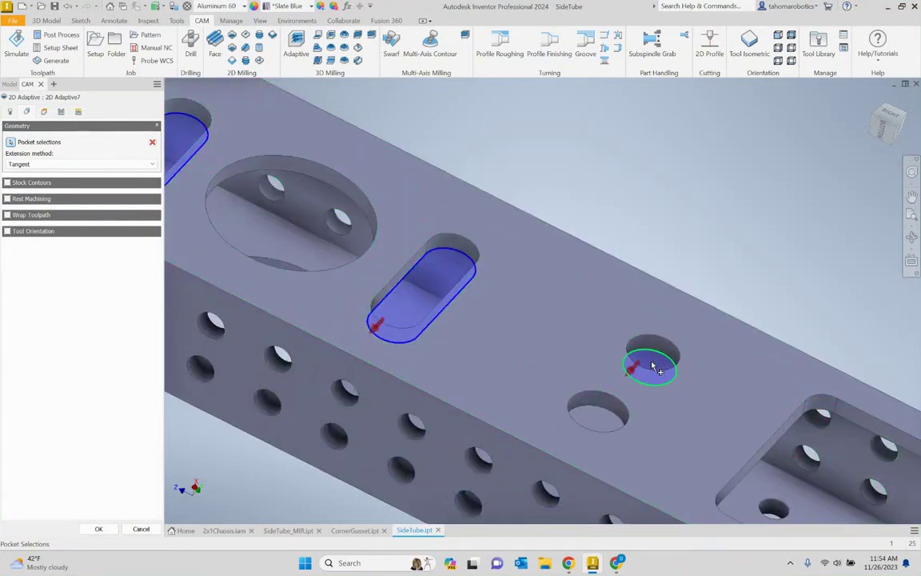
pyautogui.click(608, 418)
pyautogui.scroll(-5, 608, 417)
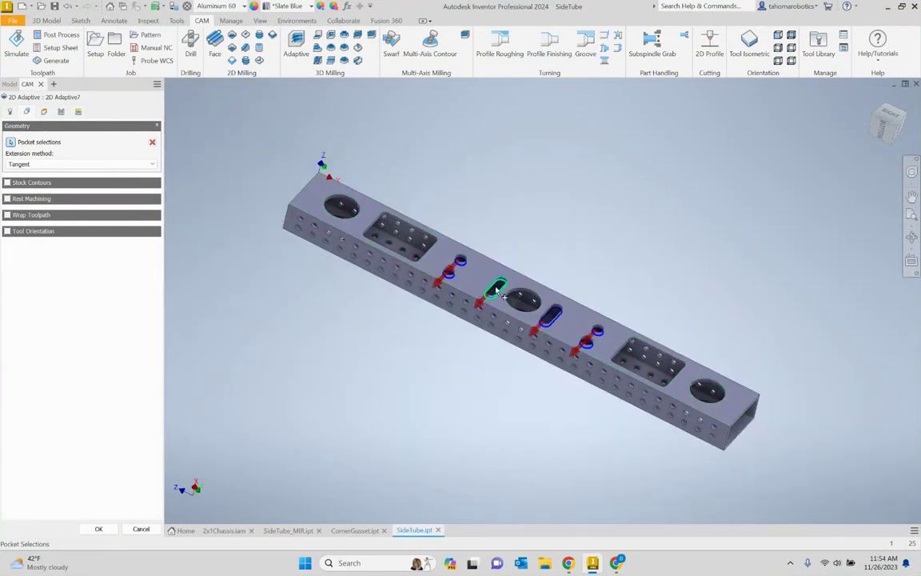
pyautogui.click(498, 294)
pyautogui.click(112, 528)
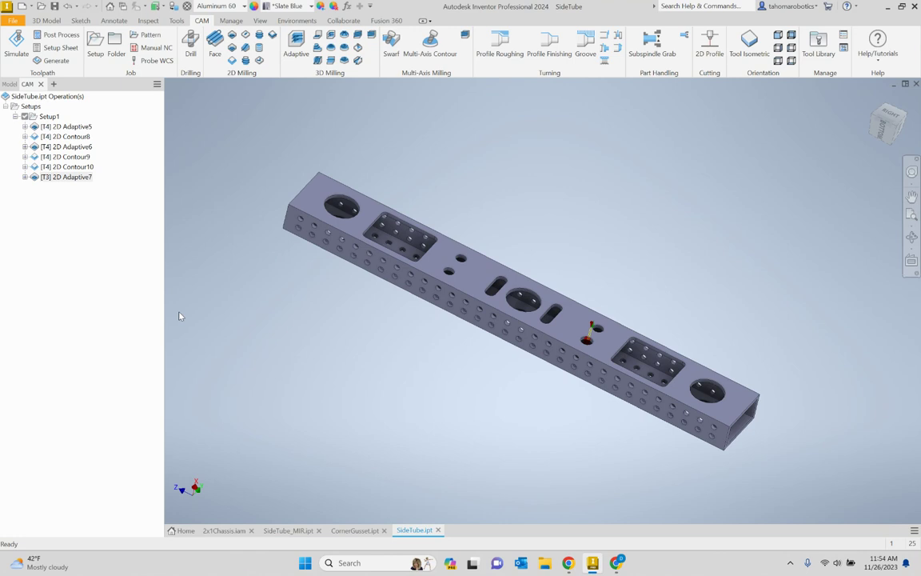
# - Inspect the regenerated 3/16" adaptive toolpath to check which of the small holes and slots are being machined
pyautogui.scroll(5, 519, 297)
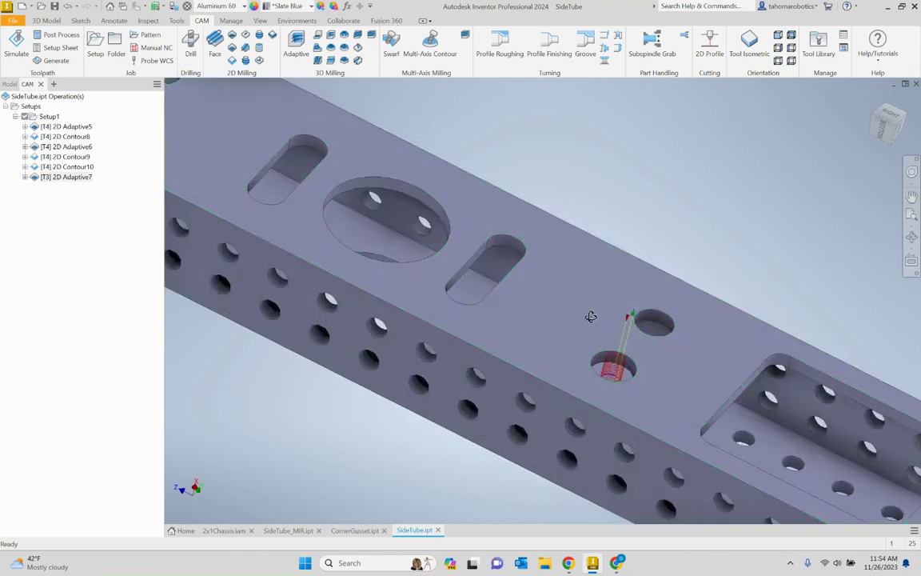
pyautogui.keyDown('shift'); pyautogui.moveTo(591, 314); pyautogui.dragTo(588, 324, button='middle'); pyautogui.keyUp('shift')
pyautogui.press('Home')
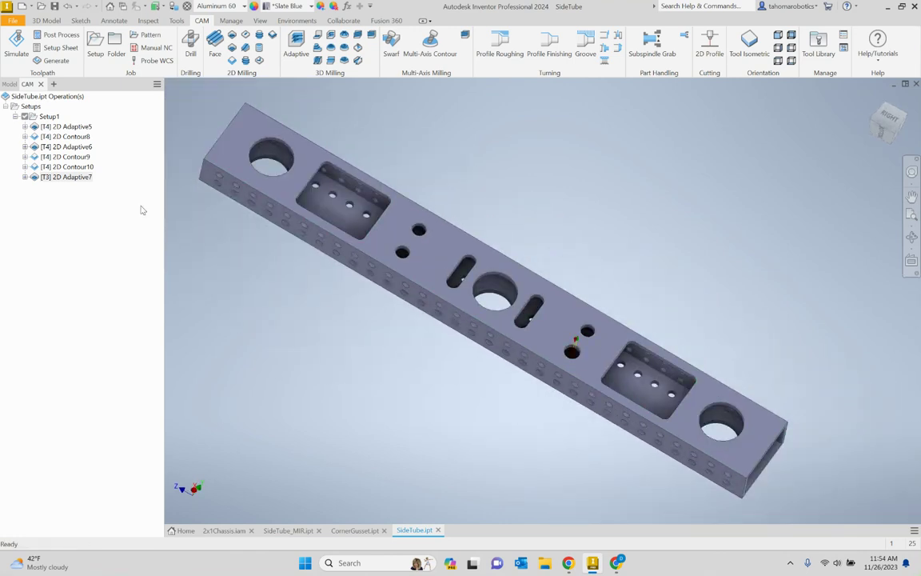
pyautogui.click(54, 177)
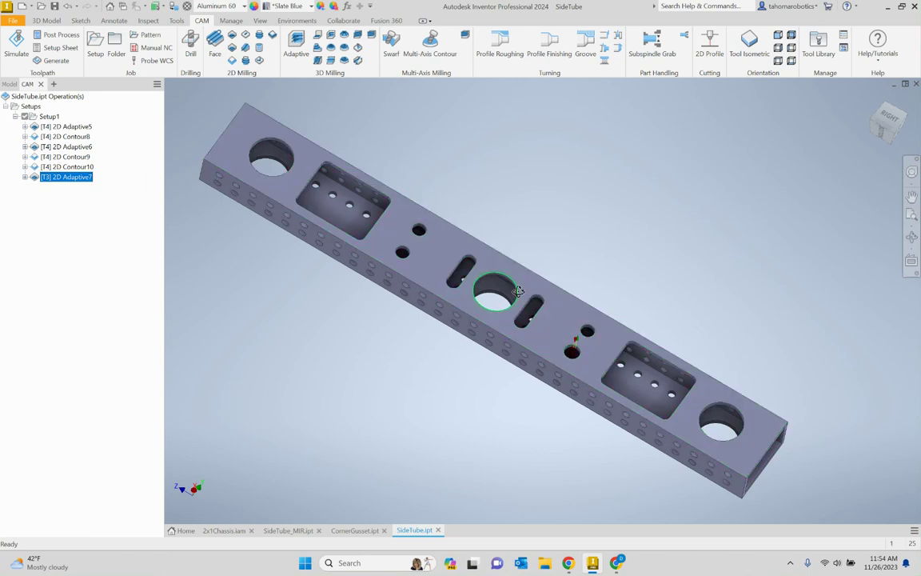
pyautogui.keyDown('shift'); pyautogui.moveTo(432, 248); pyautogui.dragTo(520, 300, button='middle'); pyautogui.keyUp('shift')
pyautogui.scroll(5, 564, 323)
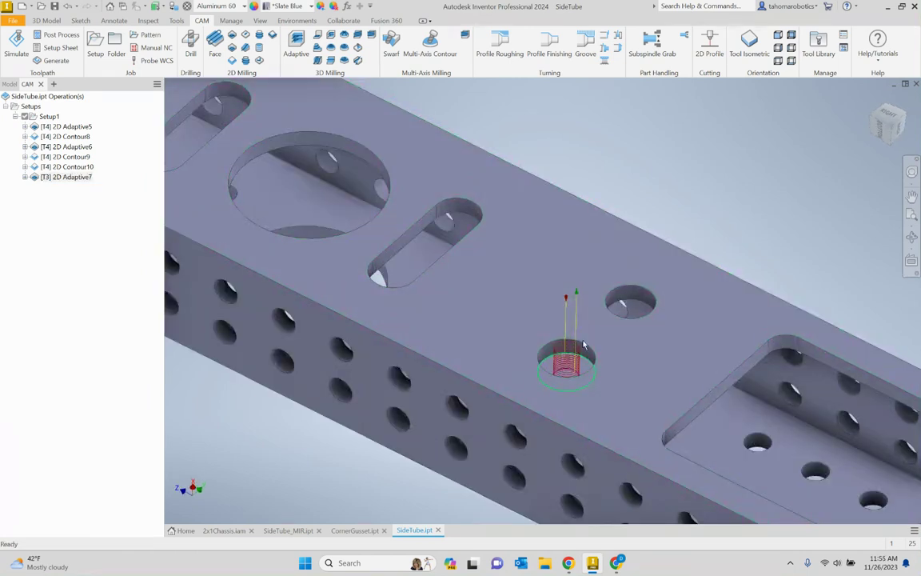
pyautogui.scroll(-5, 598, 341)
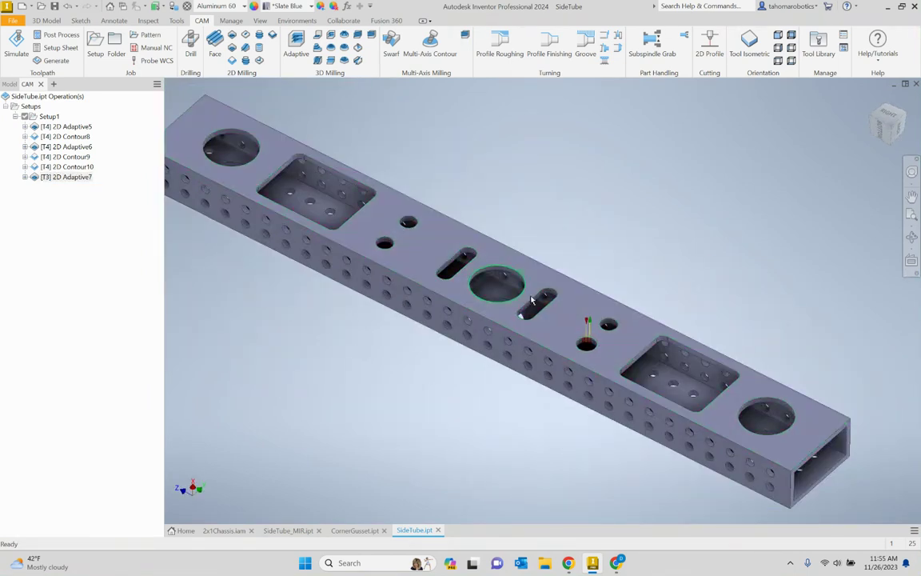
pyautogui.scroll(5, 383, 246)
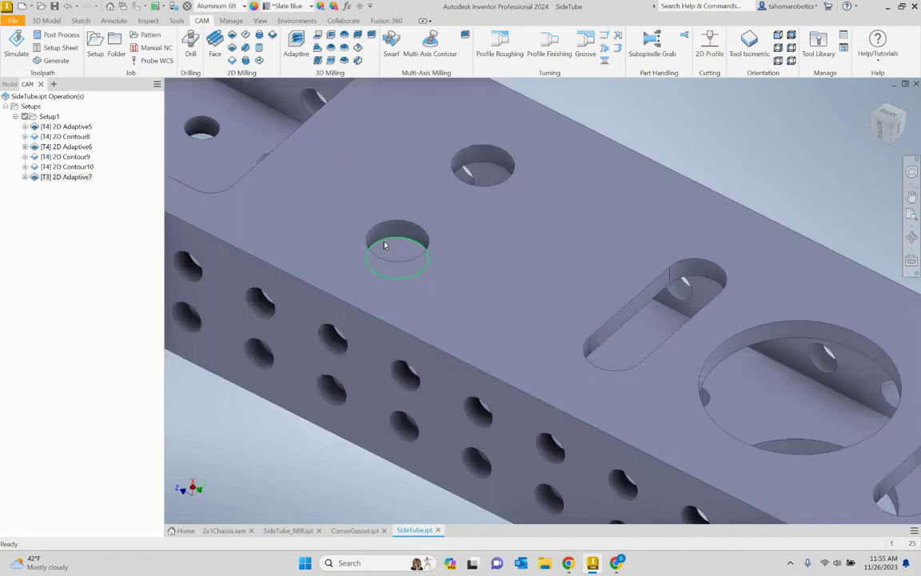
# - Reduce the 3/16" adaptive operation's helical ramp diameter to 0.125 in and regenerate its toolpath
pyautogui.doubleClick(36, 178)
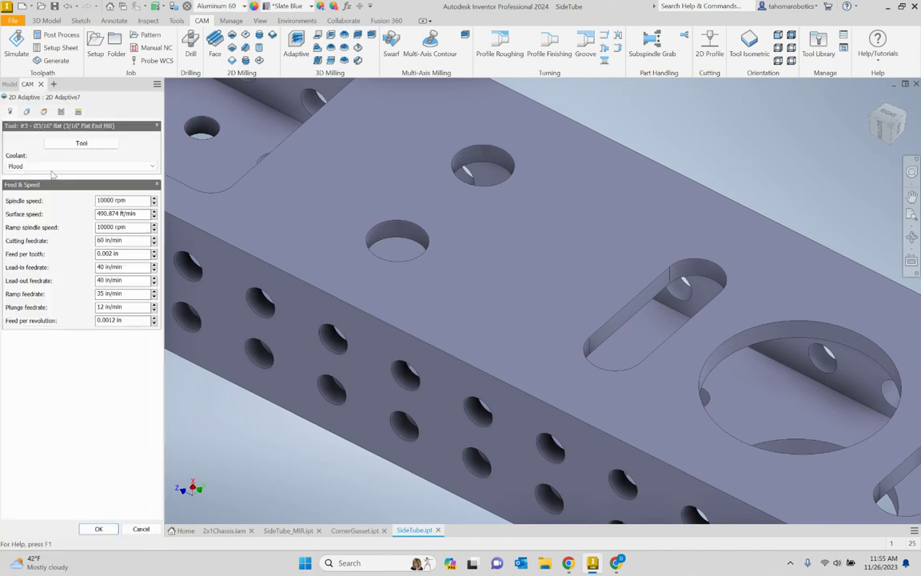
pyautogui.click(78, 112)
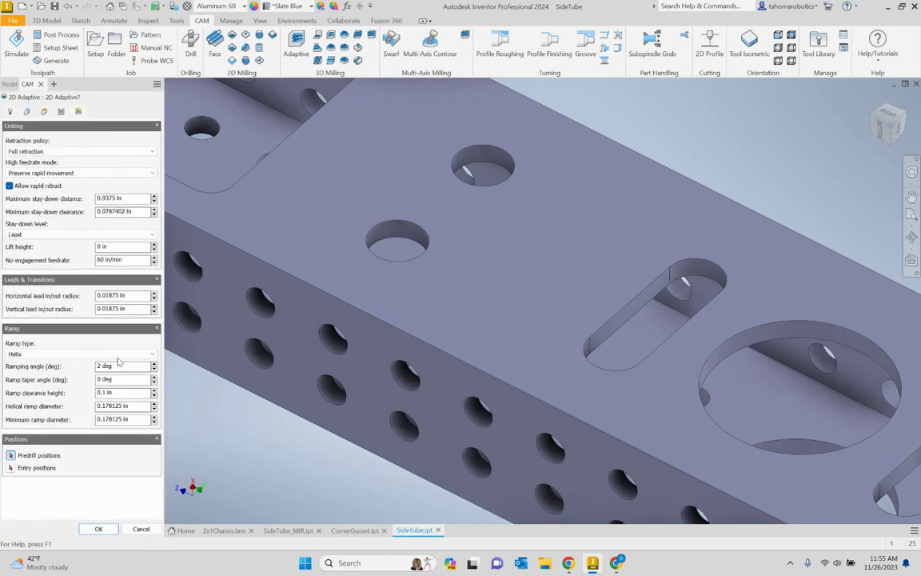
pyautogui.click(132, 406)
pyautogui.write('.1')
pyautogui.click(99, 529)
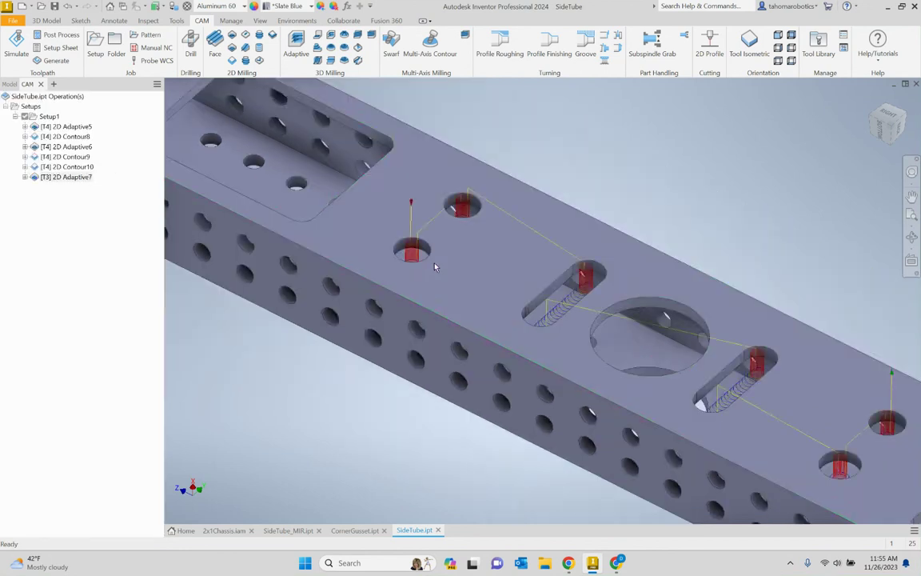
# - Examine the helical entries and clearing passes of the adaptive toolpath in the four small holes and both slots
pyautogui.scroll(-5, 434, 267)
pyautogui.scroll(6, 720, 376)
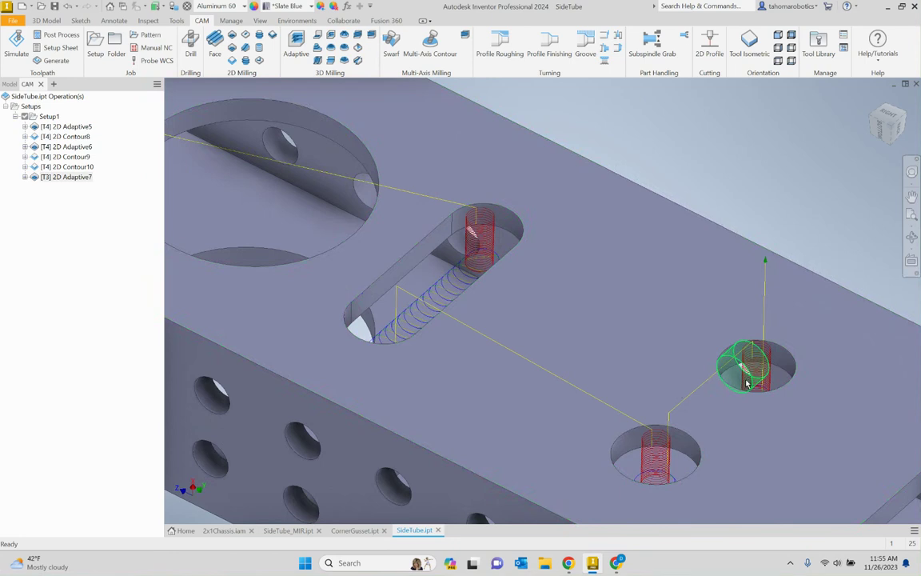
pyautogui.scroll(-5, 459, 235)
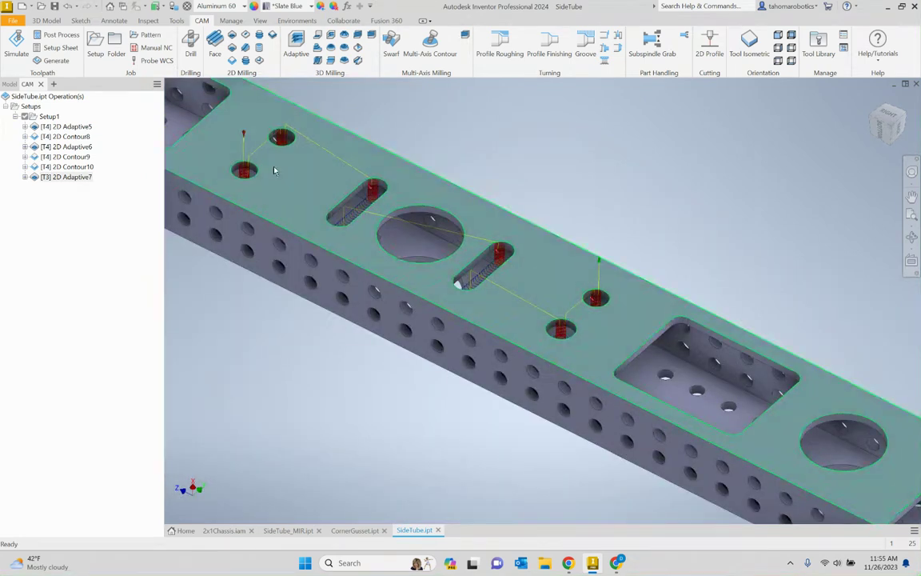
pyautogui.scroll(8, 269, 159)
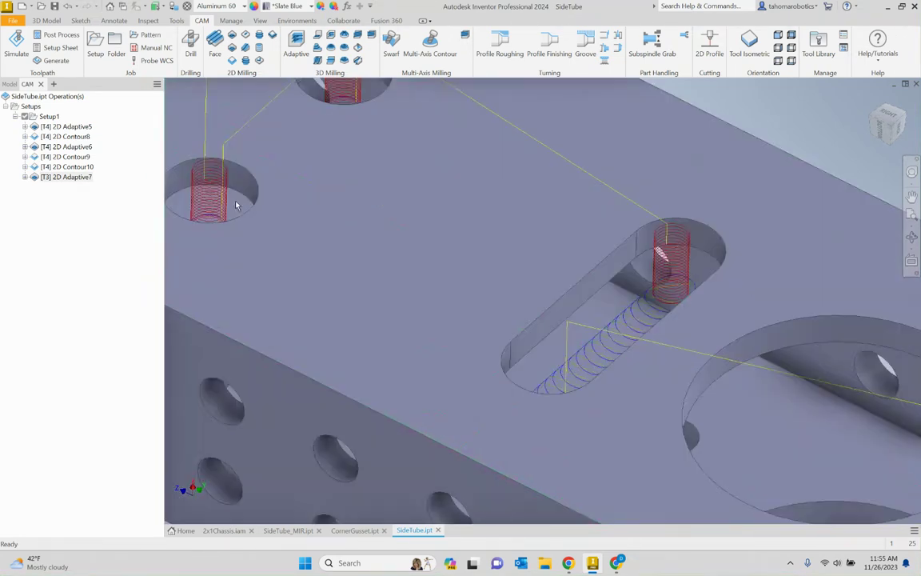
pyautogui.scroll(-4, 228, 196)
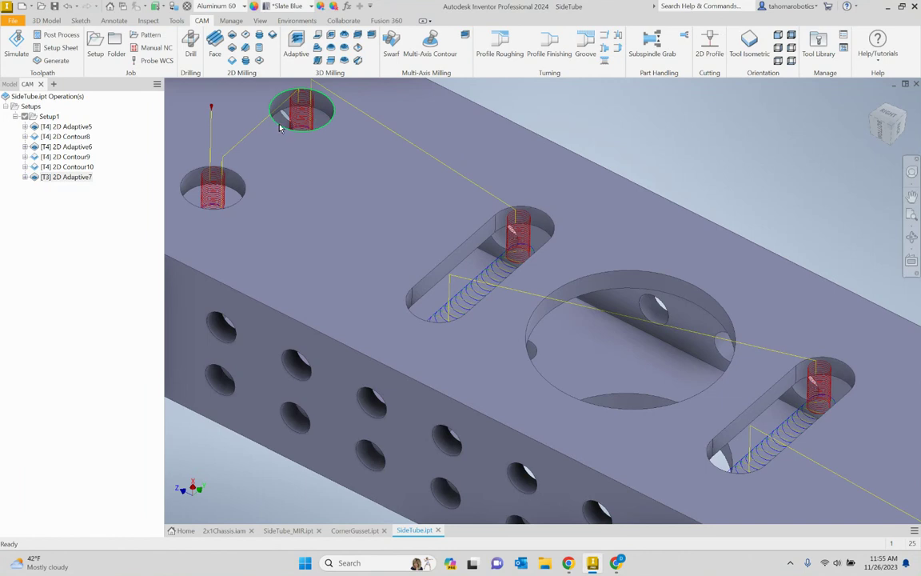
pyautogui.scroll(-5, 257, 129)
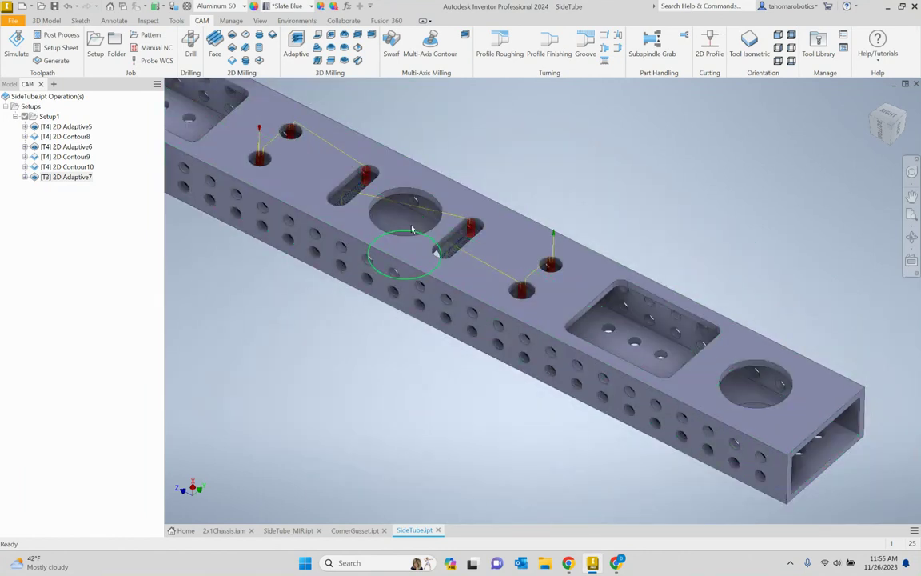
pyautogui.moveTo(412, 230)
pyautogui.keyDown('shift'); pyautogui.mouseDown(button='middle')
pyautogui.moveTo(424, 237)
pyautogui.moveTo(435, 224)
pyautogui.moveTo(408, 233)
pyautogui.mouseUp(button='middle'); pyautogui.keyUp('shift')
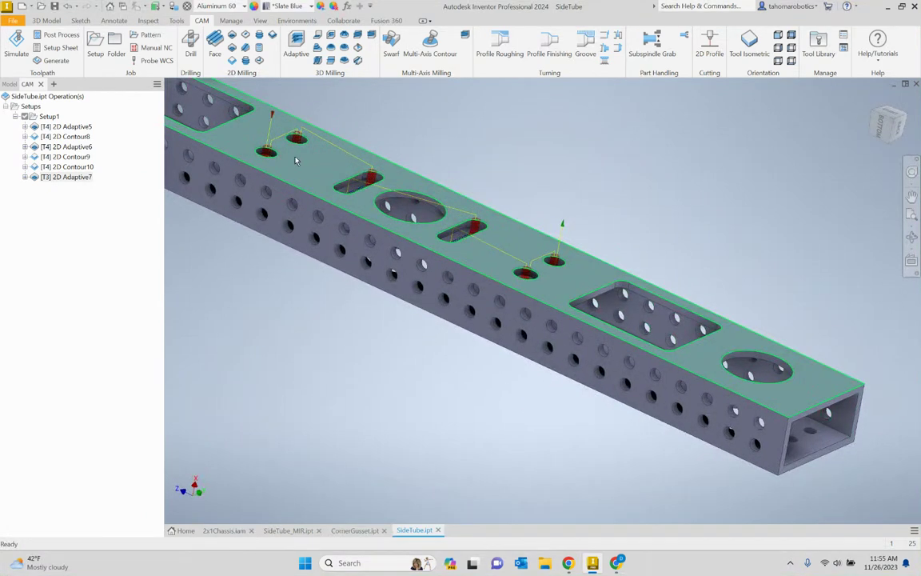
pyautogui.scroll(-5, 268, 152)
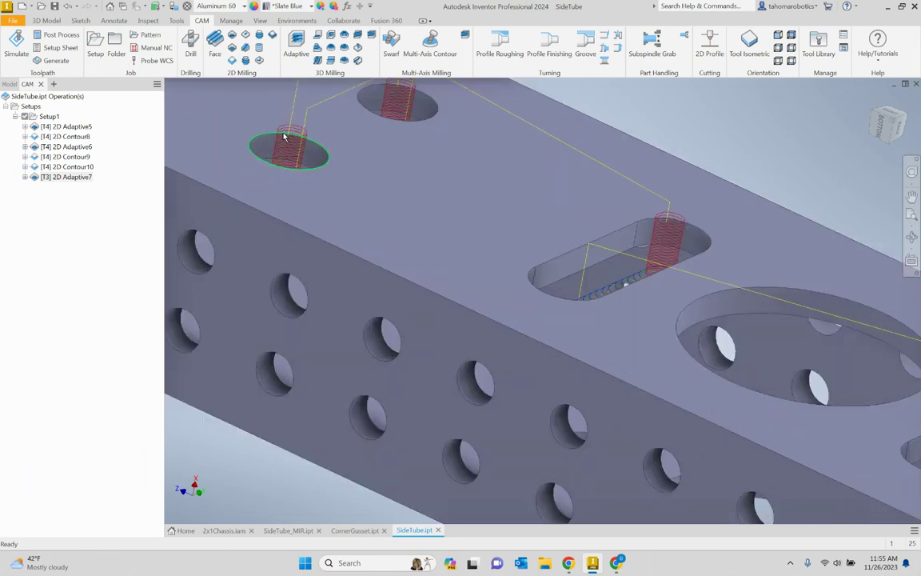
pyautogui.scroll(-3, 272, 148)
pyautogui.scroll(3, 291, 152)
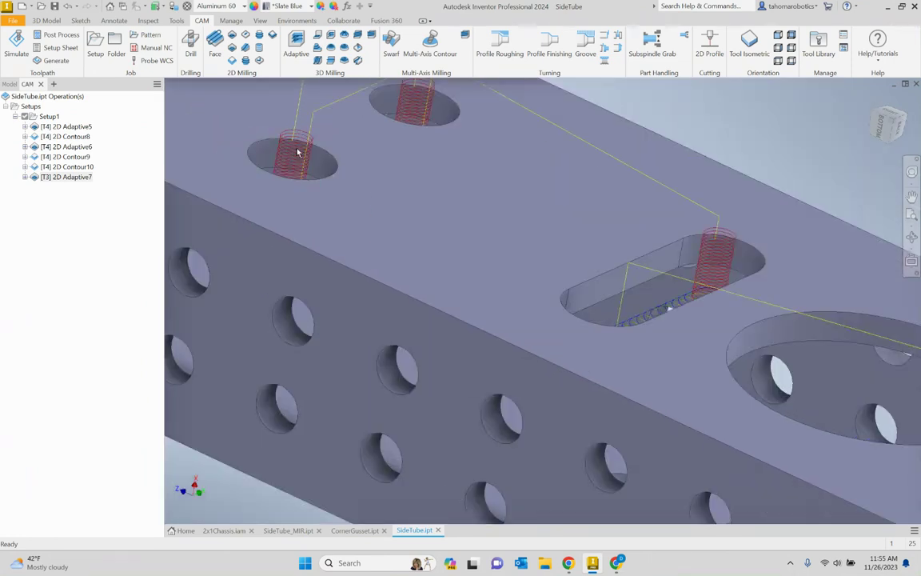
pyautogui.scroll(6, 289, 168)
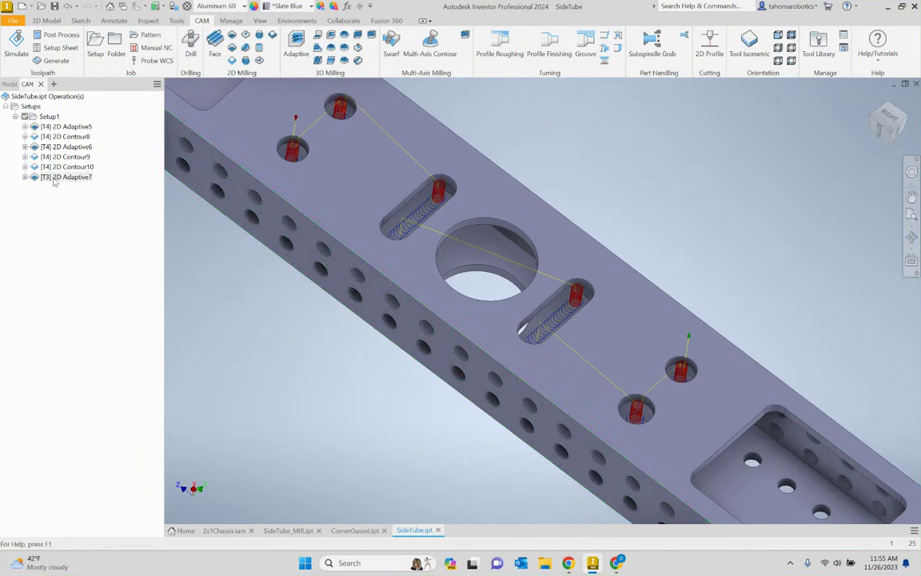
# - Try a helical ramp diameter of 0.15 in for the 3/16" adaptive operation and regenerate the toolpath
pyautogui.doubleClick(33, 178)
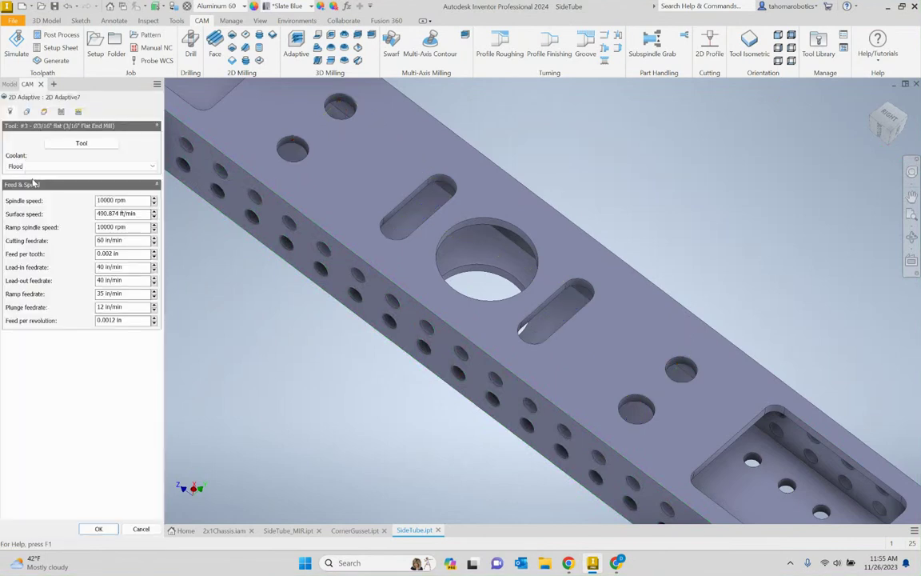
pyautogui.click(77, 112)
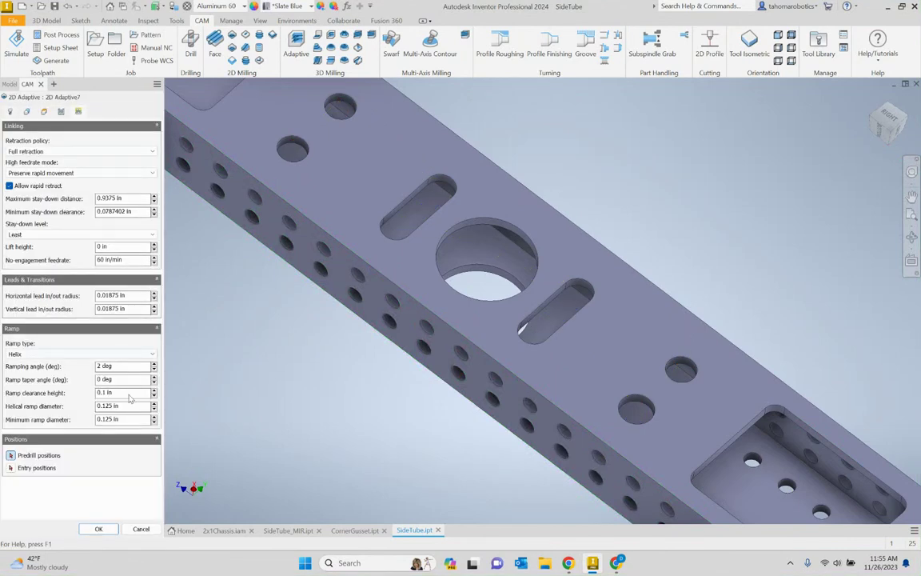
pyautogui.moveTo(121, 409)
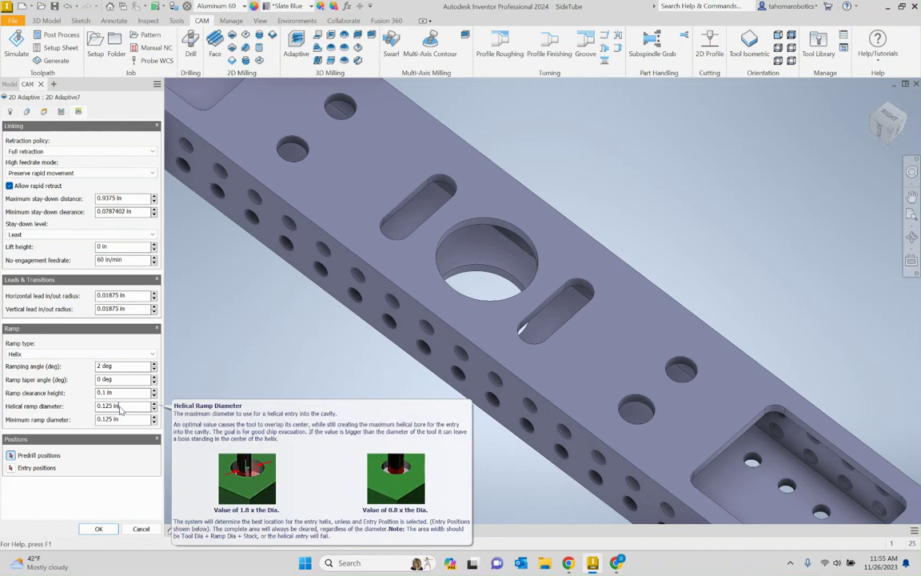
pyautogui.moveTo(121, 408); pyautogui.dragTo(80, 415)
pyautogui.write('15')
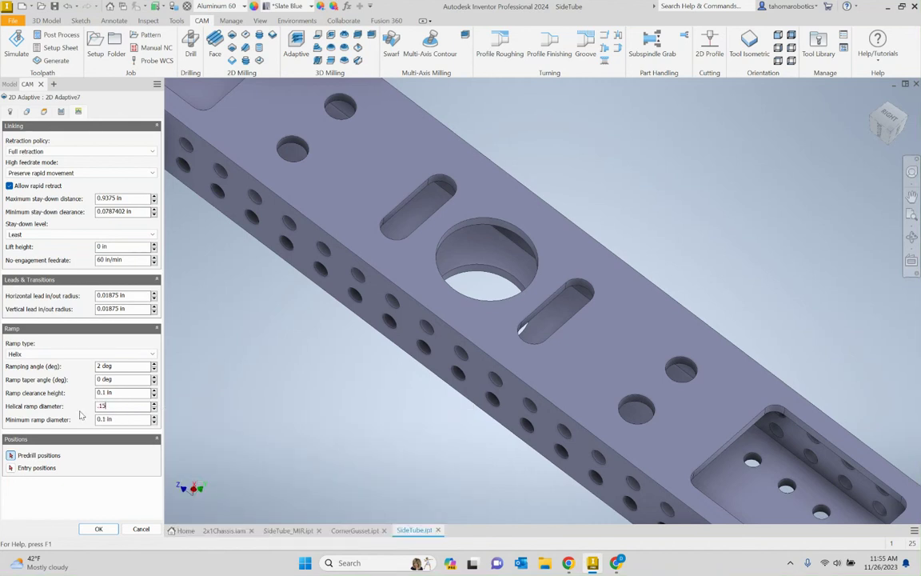
pyautogui.press('Return')
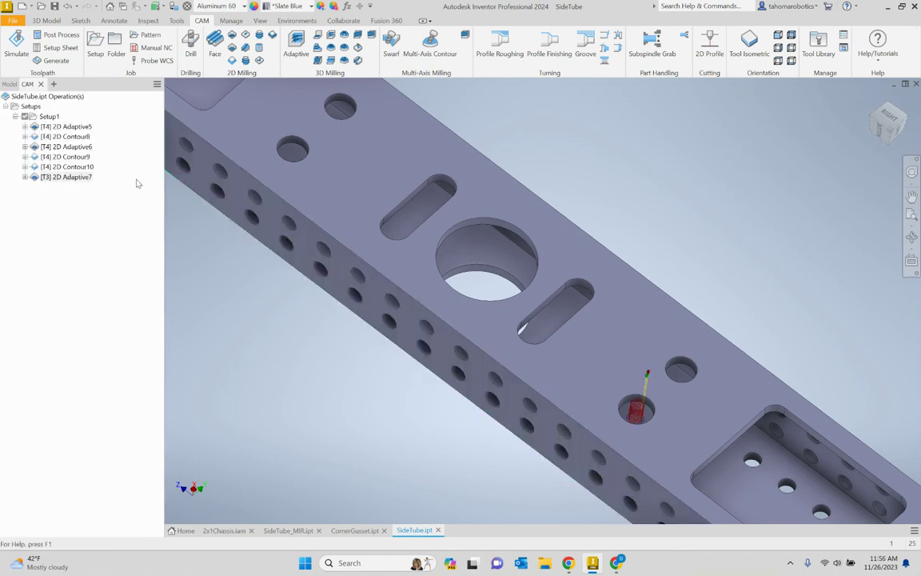
# - Reopen the 3/16" adaptive operation and set its helical ramp diameter back to 0.125 in
pyautogui.doubleClick(40, 179)
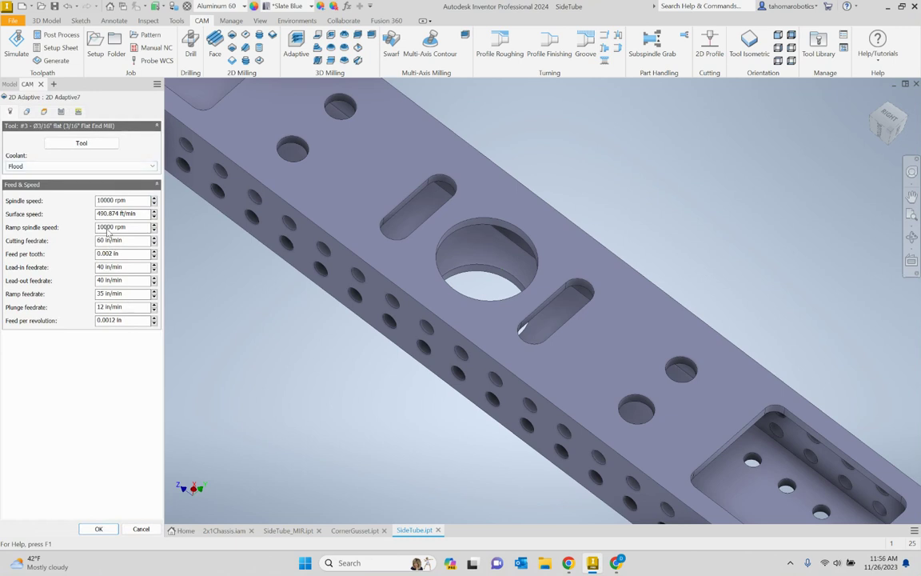
pyautogui.click(78, 111)
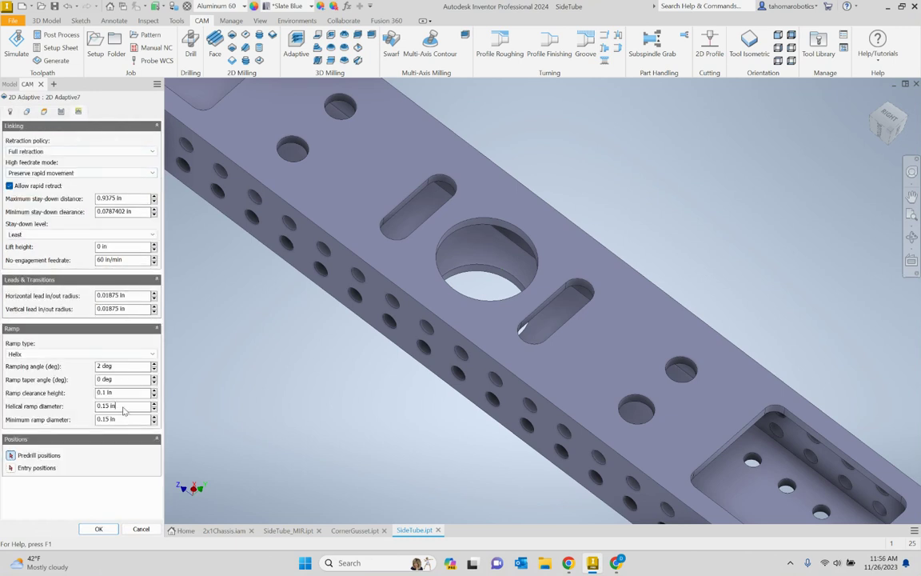
pyautogui.moveTo(124, 410); pyautogui.dragTo(74, 414)
pyautogui.write('.1')
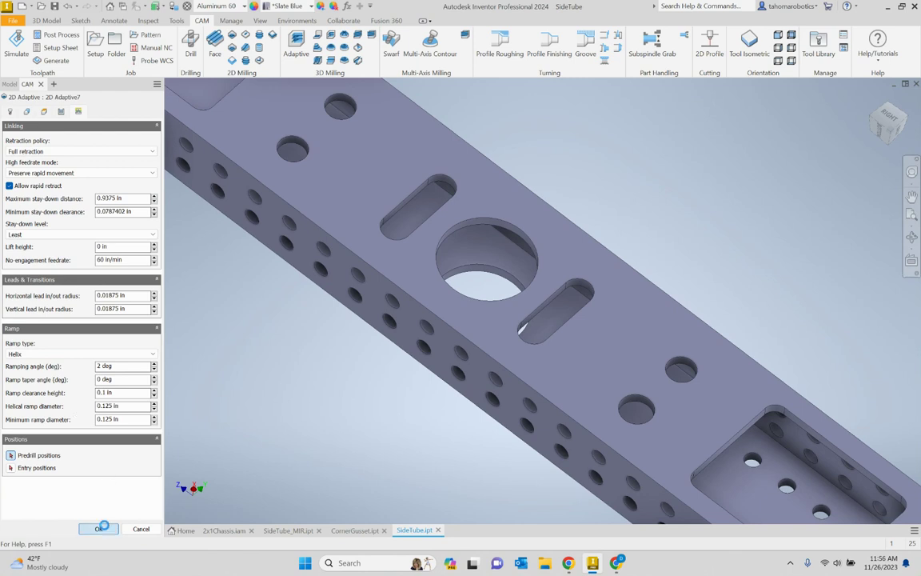
# - Apply the edited ramp settings and regenerate the 3/16" adaptive toolpath for the small holes and slots
pyautogui.click(98, 529)
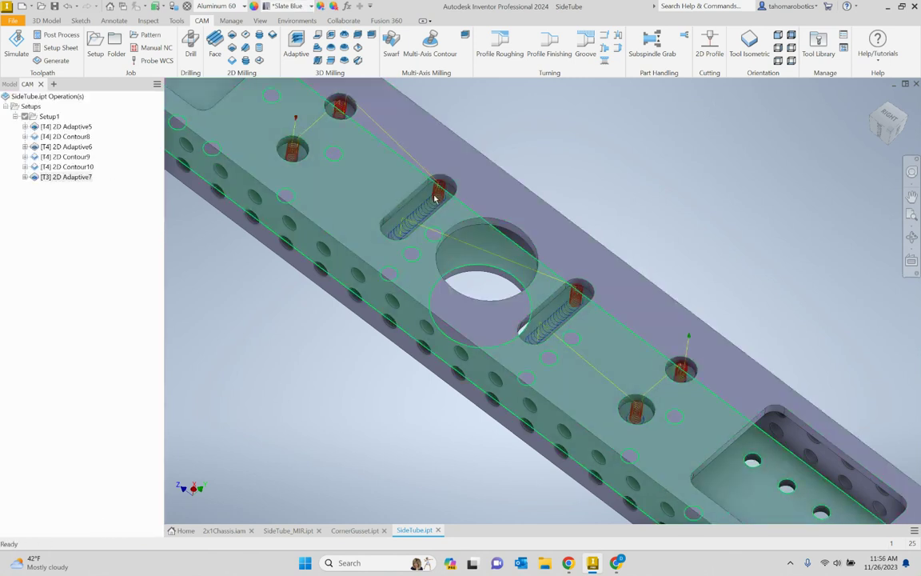
pyautogui.scroll(-3, 472, 205)
pyautogui.scroll(2, 472, 206)
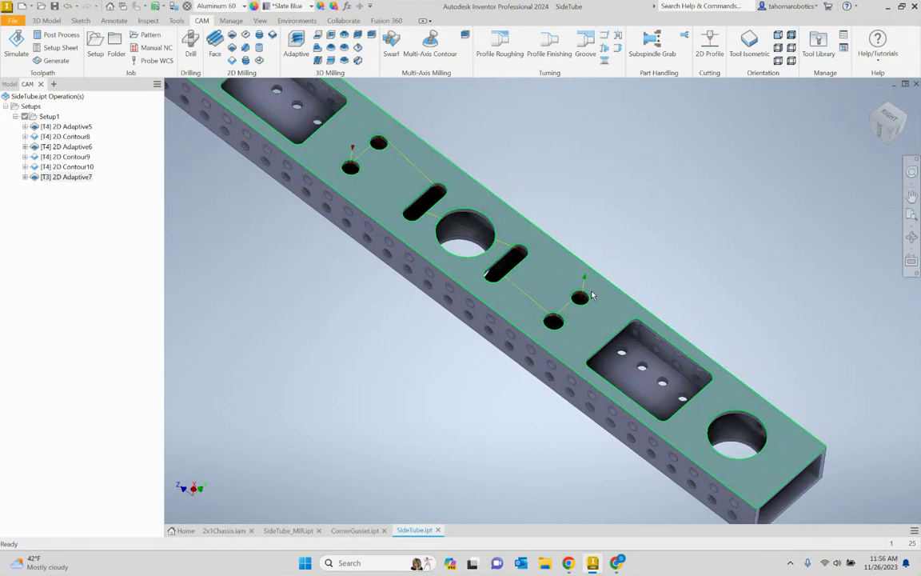
# - Derive a 2D Contour operation from the 3/16" adaptive operation, keeping its inherited tool and heights, and generate the toolpath
pyautogui.rightClick(73, 180)
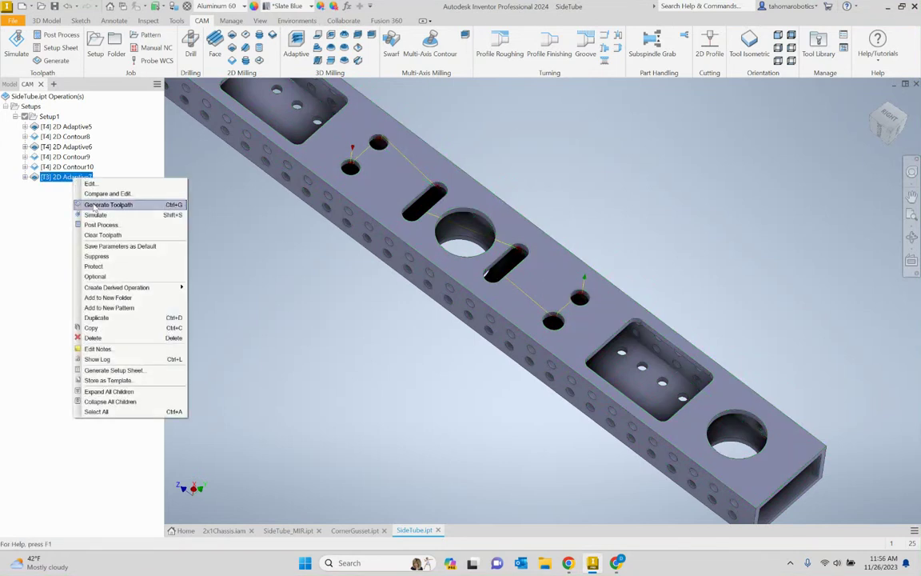
pyautogui.moveTo(116, 290)
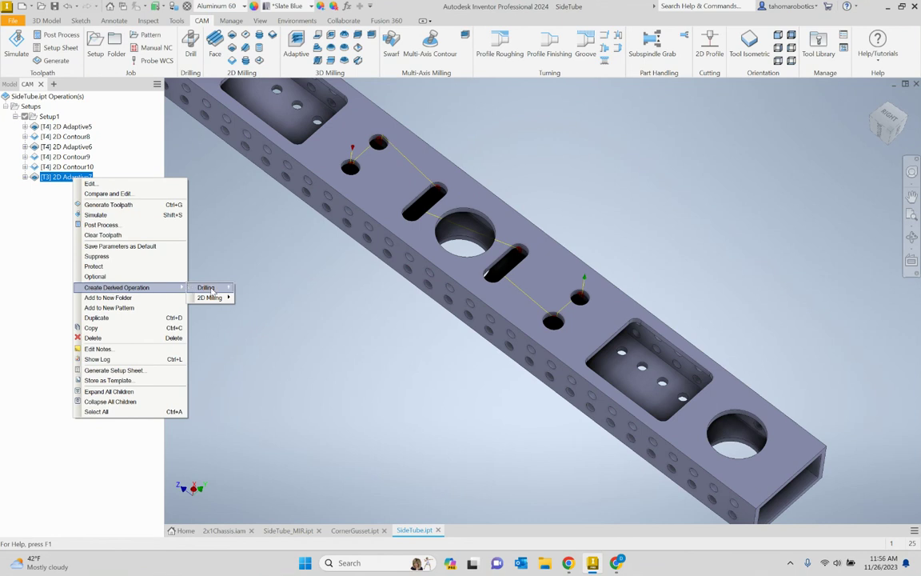
pyautogui.moveTo(216, 299)
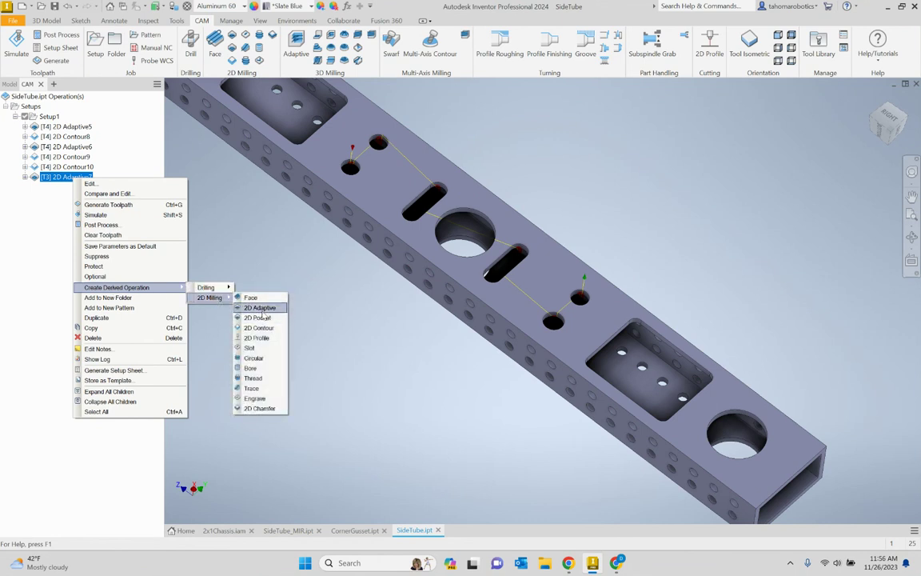
pyautogui.click(264, 328)
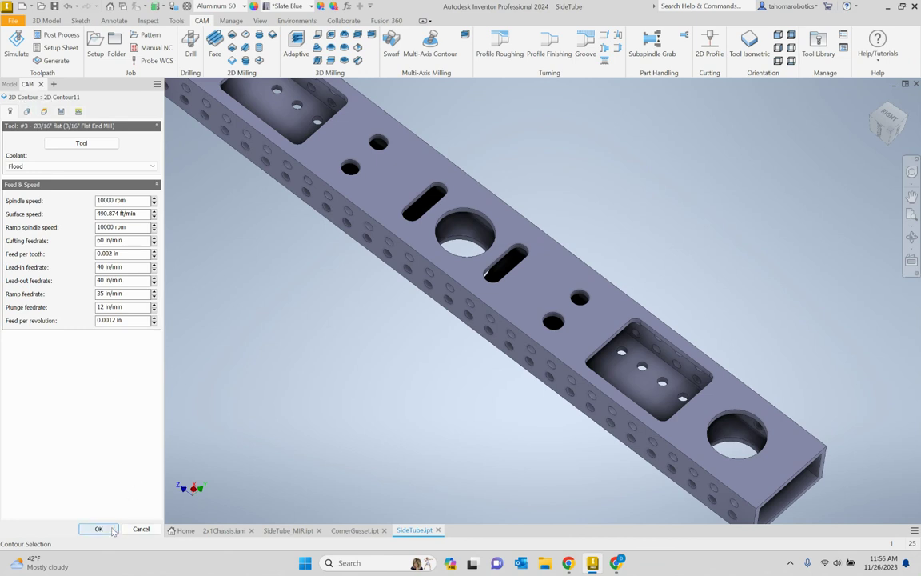
pyautogui.click(28, 112)
pyautogui.click(43, 112)
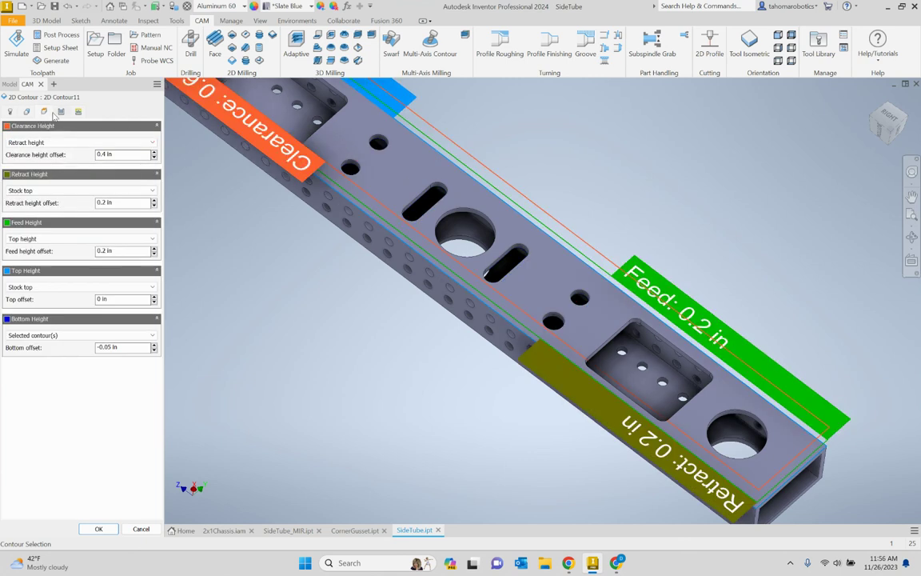
pyautogui.click(98, 529)
# - Simulate all of Setup1's operations on the tube with the stock shown, and close the simulation
pyautogui.scroll(-2, 520, 295)
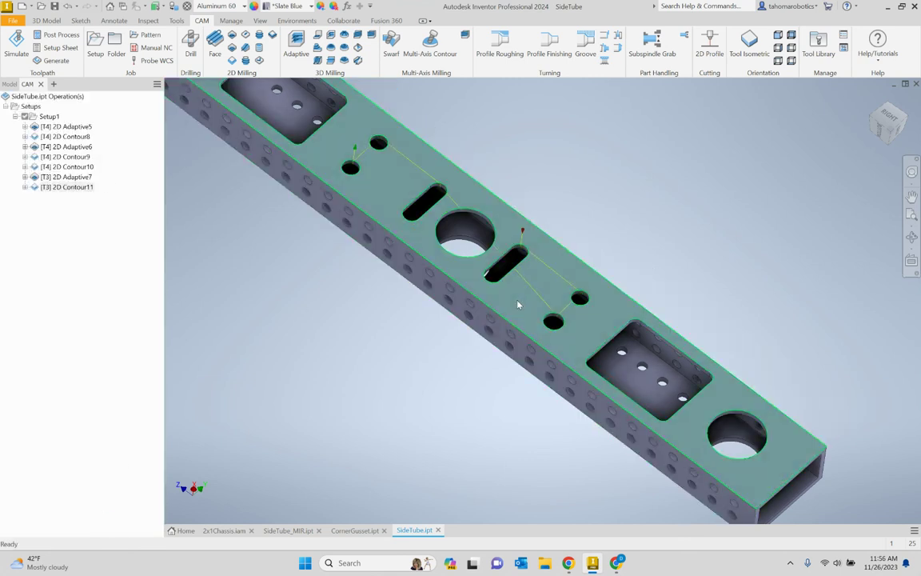
pyautogui.scroll(5, 520, 294)
pyautogui.scroll(-5, 519, 288)
pyautogui.scroll(-2, 519, 289)
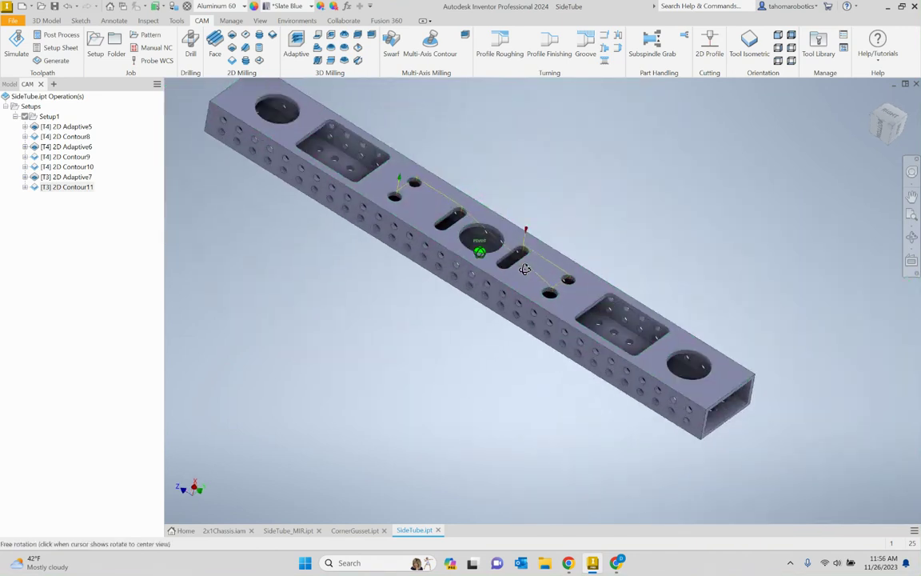
pyautogui.scroll(5, 519, 289)
pyautogui.click(32, 120)
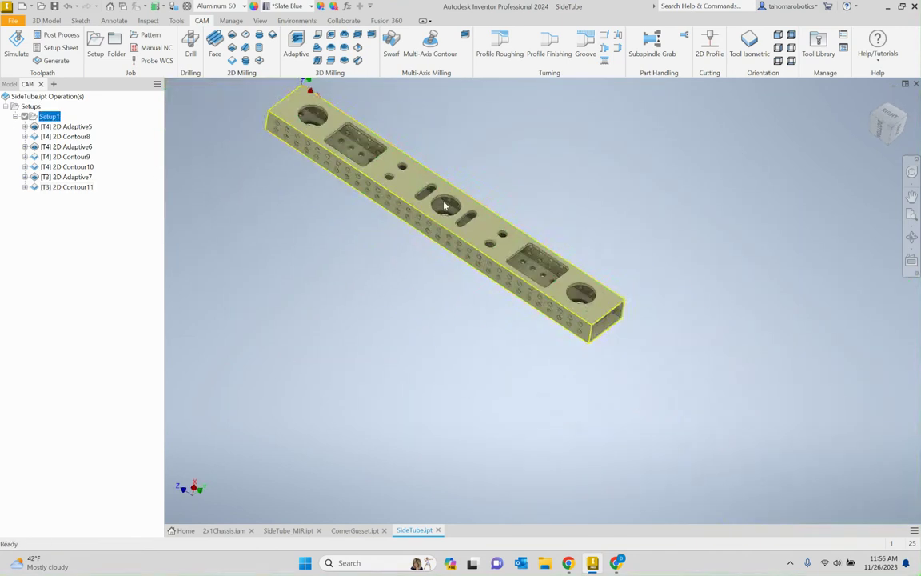
pyautogui.keyDown('shift'); pyautogui.moveTo(416, 200); pyautogui.dragTo(116, 156, button='middle'); pyautogui.keyUp('shift')
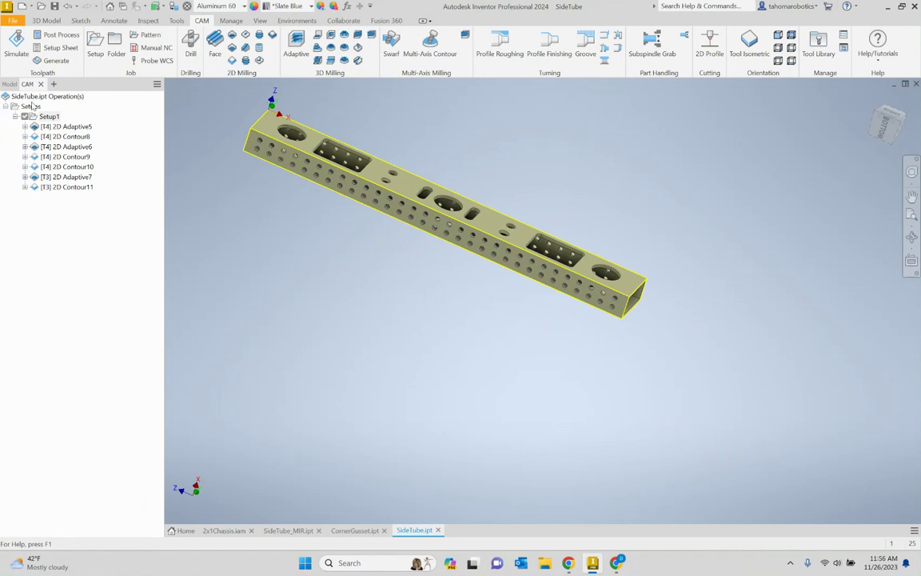
pyautogui.click(24, 46)
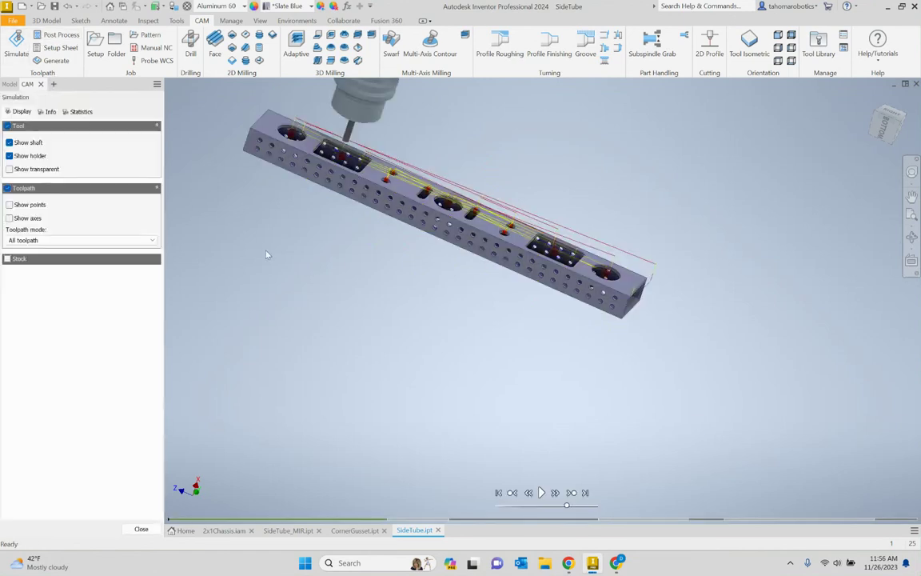
pyautogui.click(541, 493)
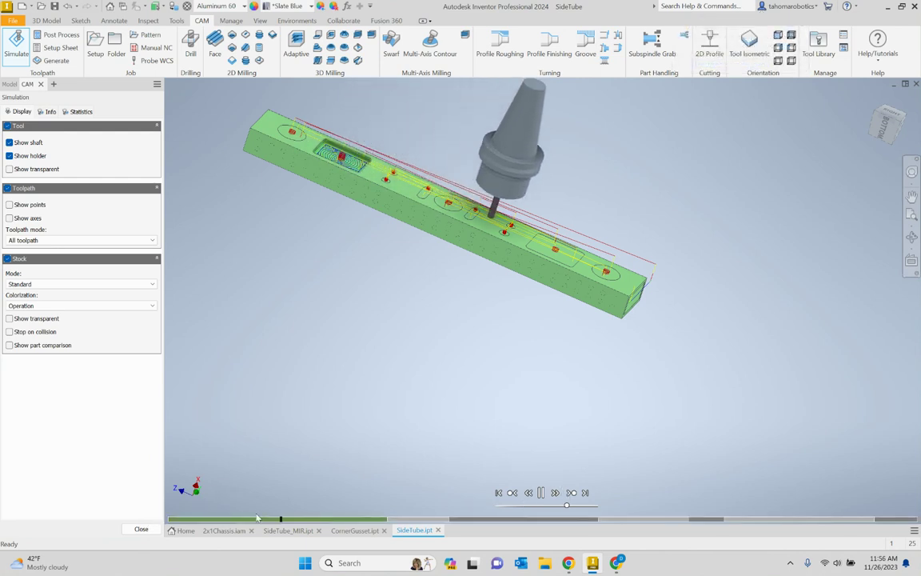
pyautogui.click(141, 530)
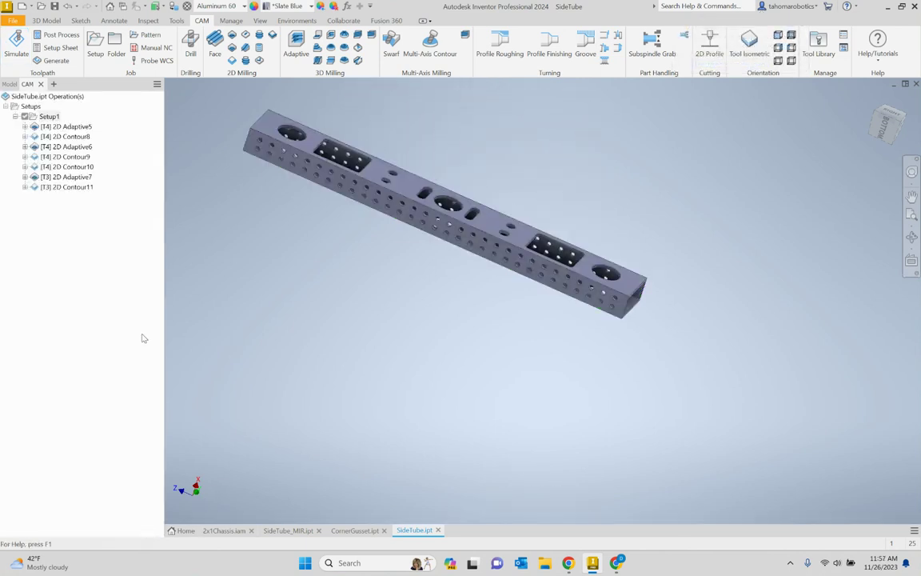
# - Display the toolpaths of all Setup1 operations together and capture a rectangular screenshot of the tube
pyautogui.click(37, 118)
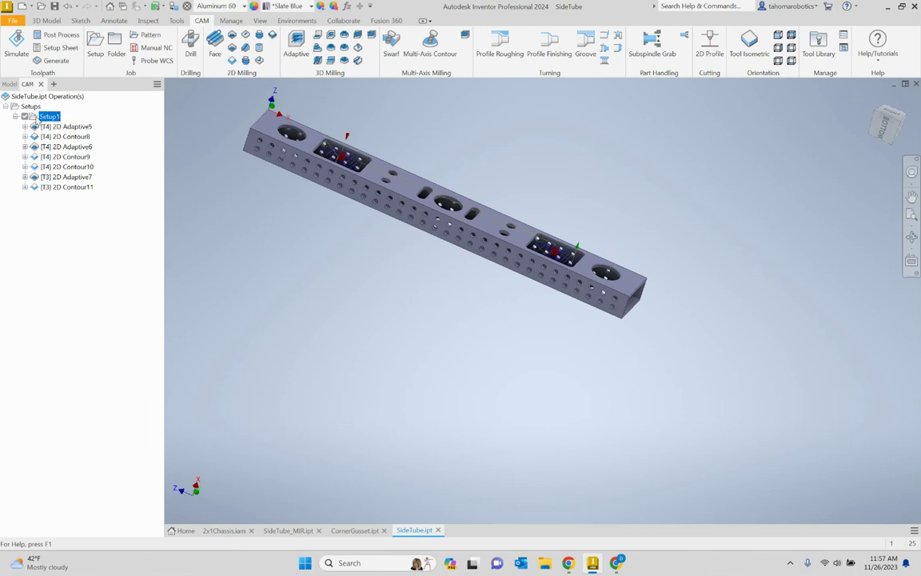
pyautogui.keyDown('ctrl'); pyautogui.click(58, 126); pyautogui.keyUp('ctrl')
pyautogui.keyDown('ctrl'); pyautogui.click(60, 136); pyautogui.keyUp('ctrl')
pyautogui.keyDown('ctrl'); pyautogui.click(60, 147); pyautogui.keyUp('ctrl')
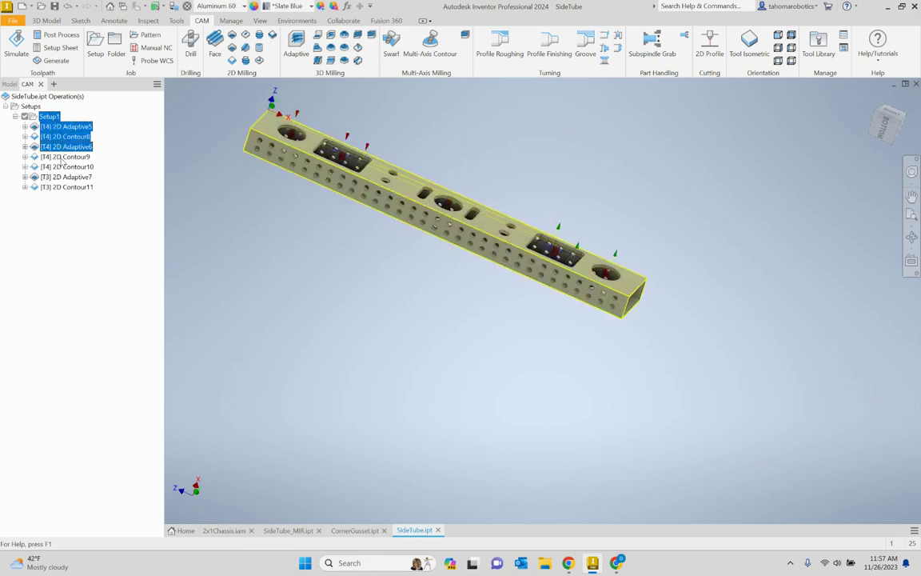
pyautogui.keyDown('ctrl'); pyautogui.click(61, 156); pyautogui.keyUp('ctrl')
pyautogui.keyDown('shift'); pyautogui.click(62, 187); pyautogui.keyUp('shift')
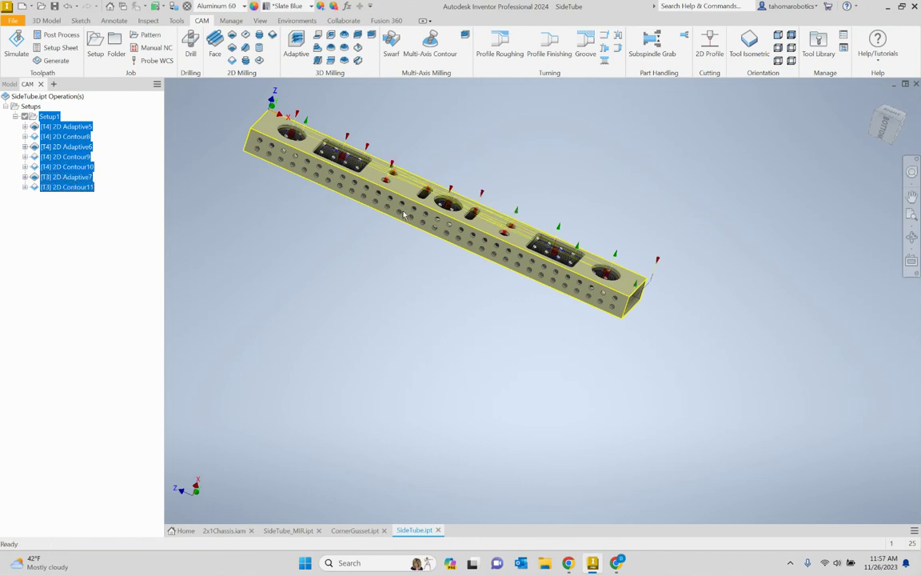
pyautogui.keyDown('shift'); pyautogui.moveTo(404, 214); pyautogui.dragTo(374, 152, button='middle'); pyautogui.keyUp('shift')
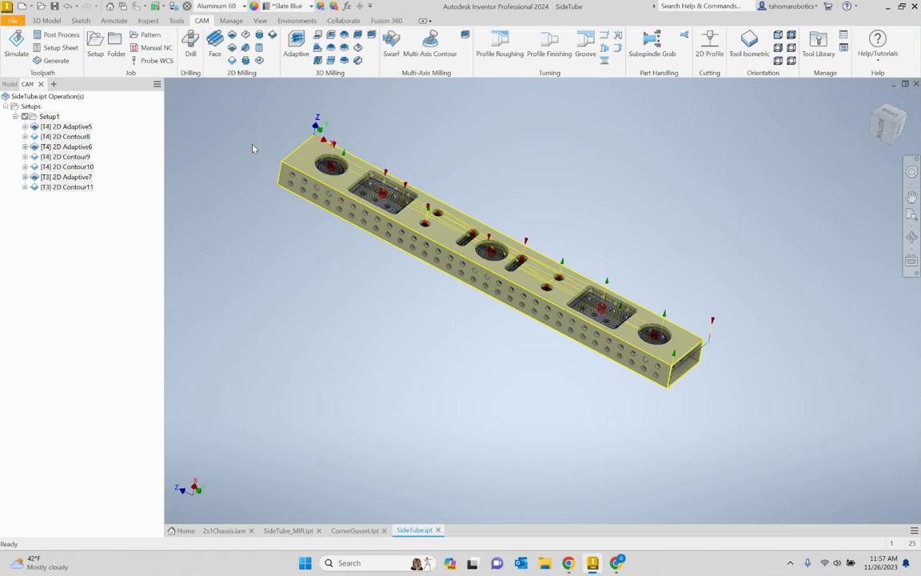
pyautogui.press('super+shift+s')
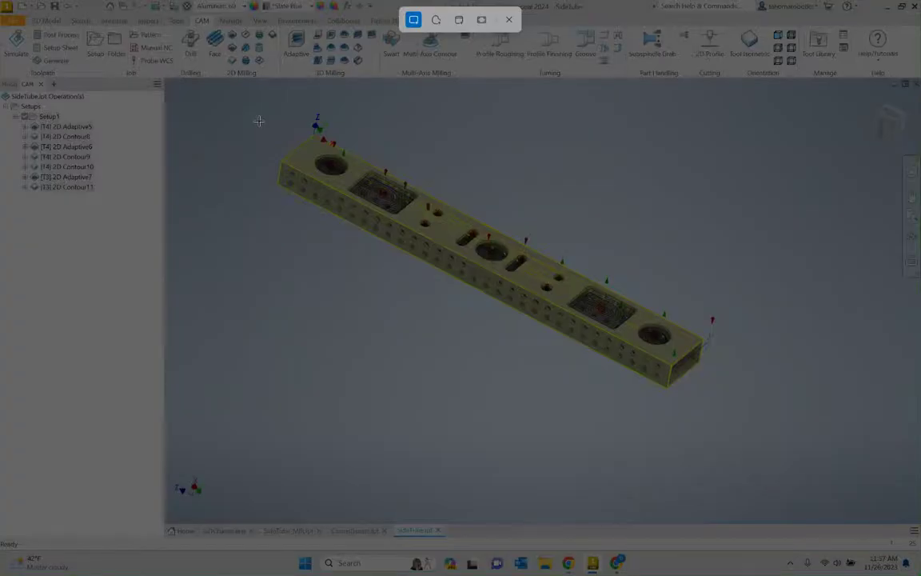
pyautogui.moveTo(274, 137); pyautogui.dragTo(758, 414)
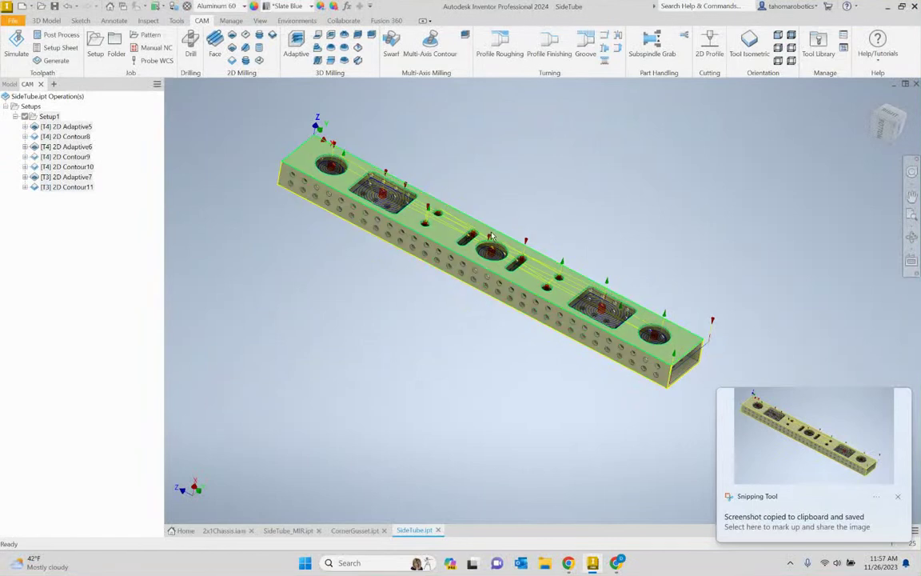
pyautogui.click(94, 374)
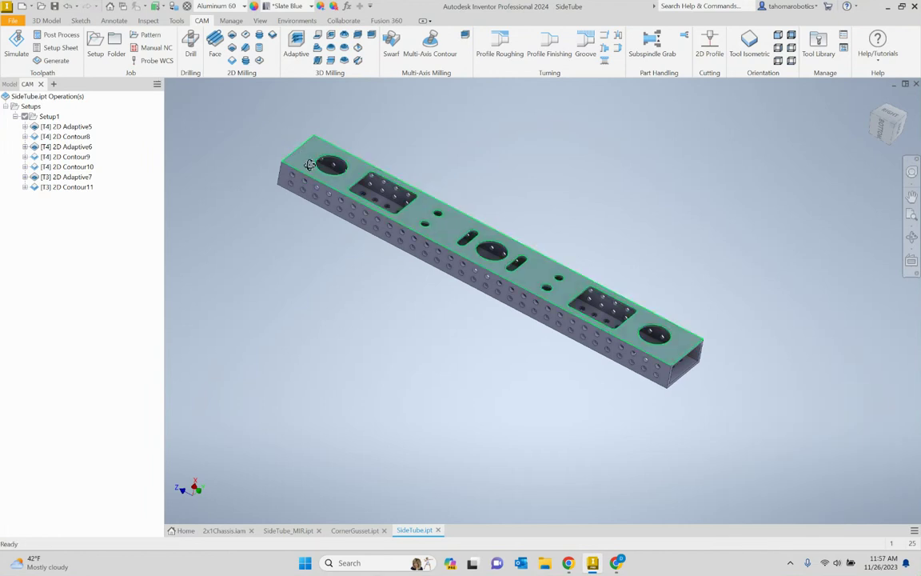
# - Turn the tube to its opposite face and duplicate Setup1 with all its operations
pyautogui.keyDown('shift'); pyautogui.moveTo(299, 148); pyautogui.dragTo(323, 104, button='middle'); pyautogui.keyUp('shift')
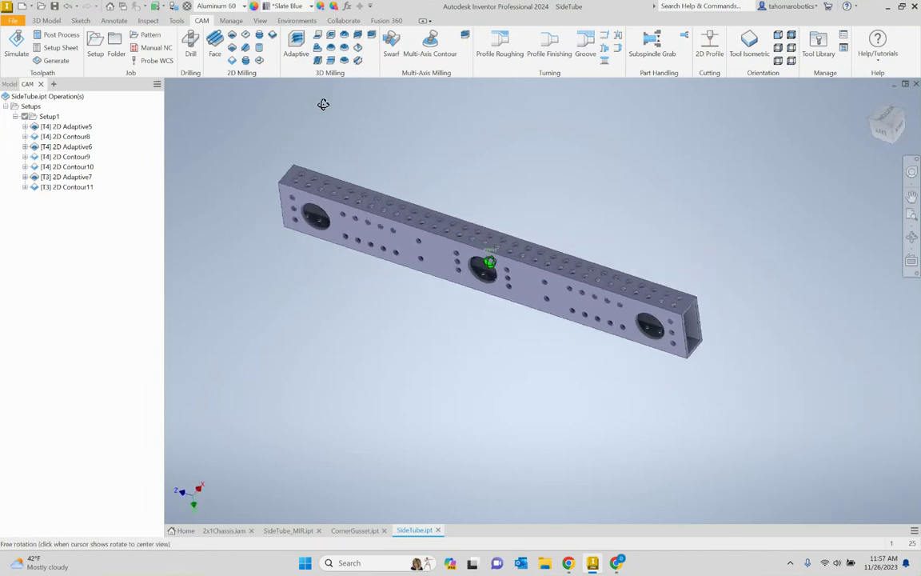
pyautogui.click(48, 117)
pyautogui.rightClick(37, 118)
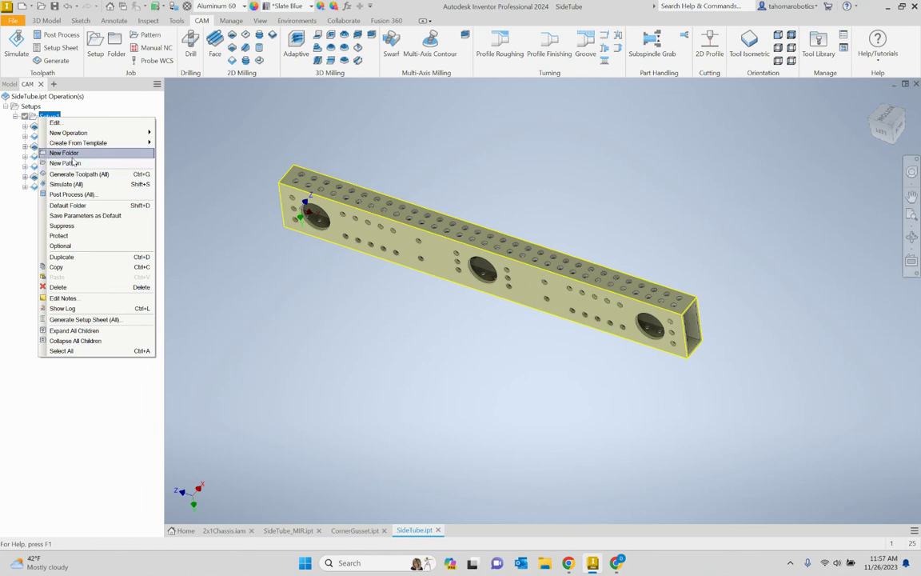
pyautogui.click(86, 257)
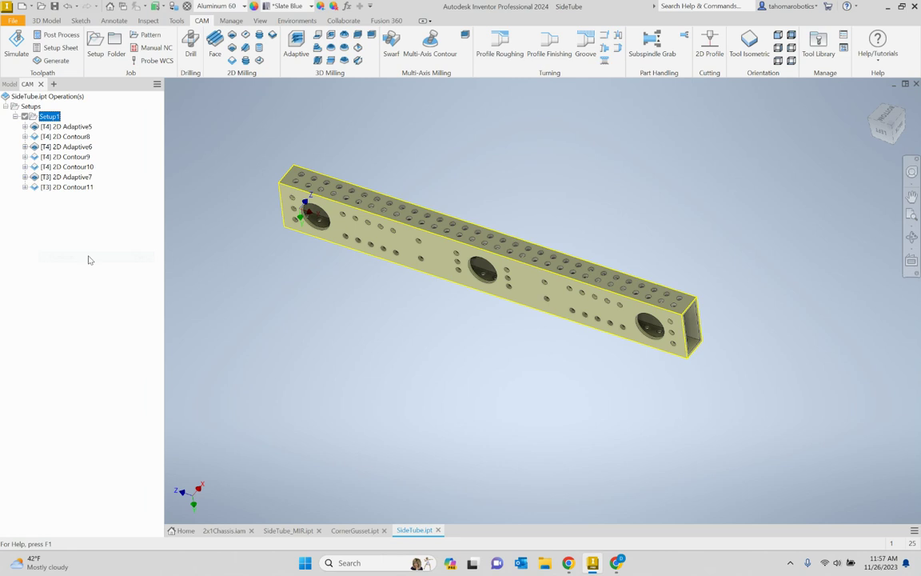
pyautogui.scroll(5, 336, 176)
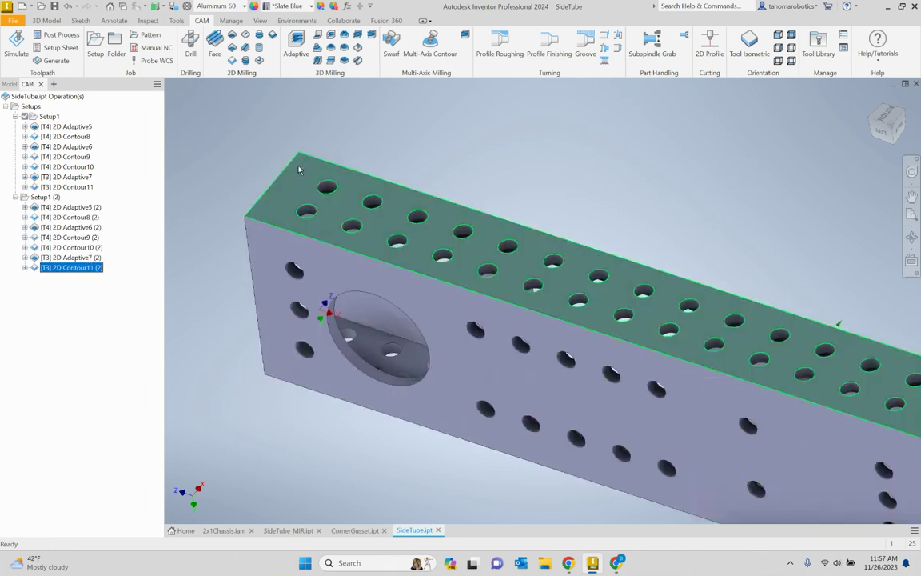
# - Delete the copies of 2D Adaptive5, 2D Contour8, 2D Adaptive6 and 2D Contour9 from the duplicated setup
pyautogui.click(80, 209)
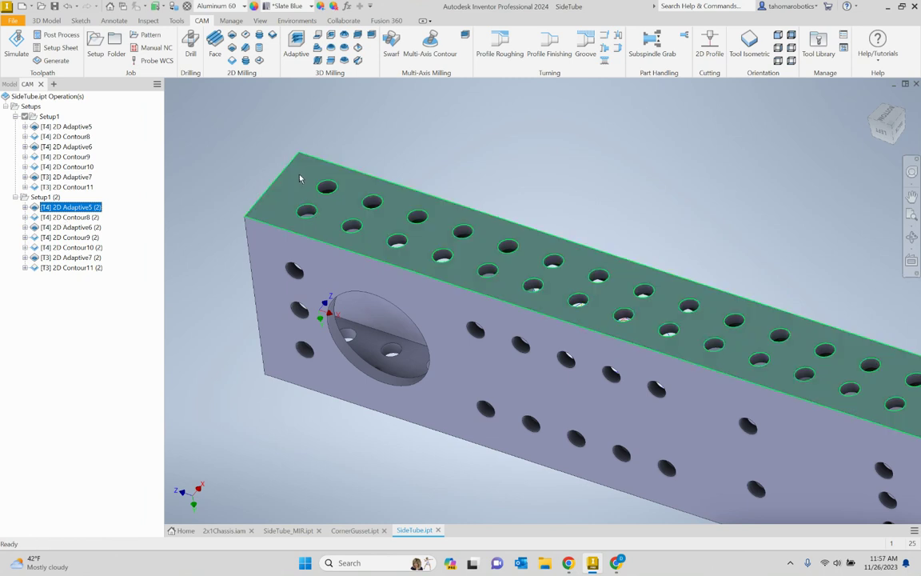
pyautogui.scroll(-4, 269, 160)
pyautogui.click(72, 218)
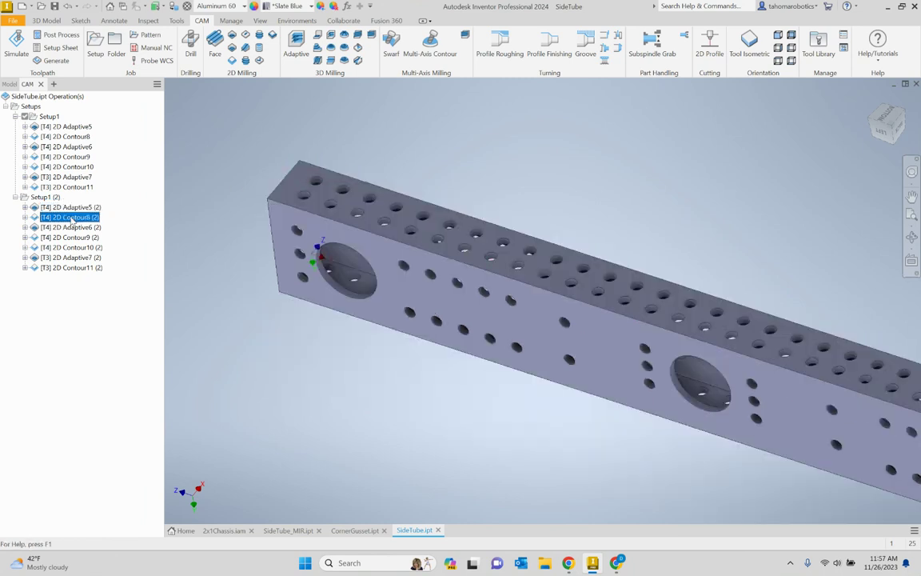
pyautogui.click(57, 238)
pyautogui.scroll(-2, 231, 225)
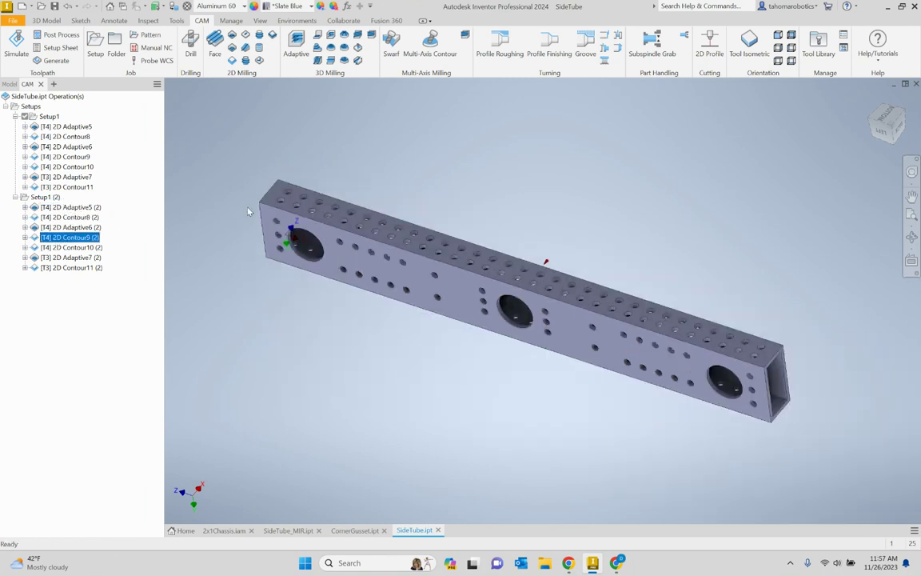
pyautogui.press('Down')
pyautogui.click(50, 207)
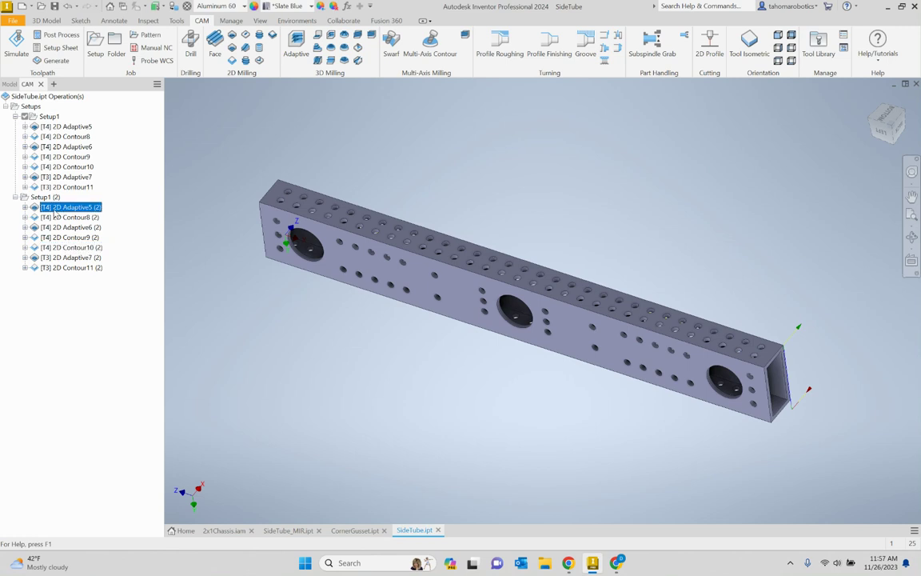
pyautogui.keyDown('ctrl'); pyautogui.click(50, 217); pyautogui.keyUp('ctrl')
pyautogui.keyDown('ctrl'); pyautogui.click(48, 229); pyautogui.keyUp('ctrl')
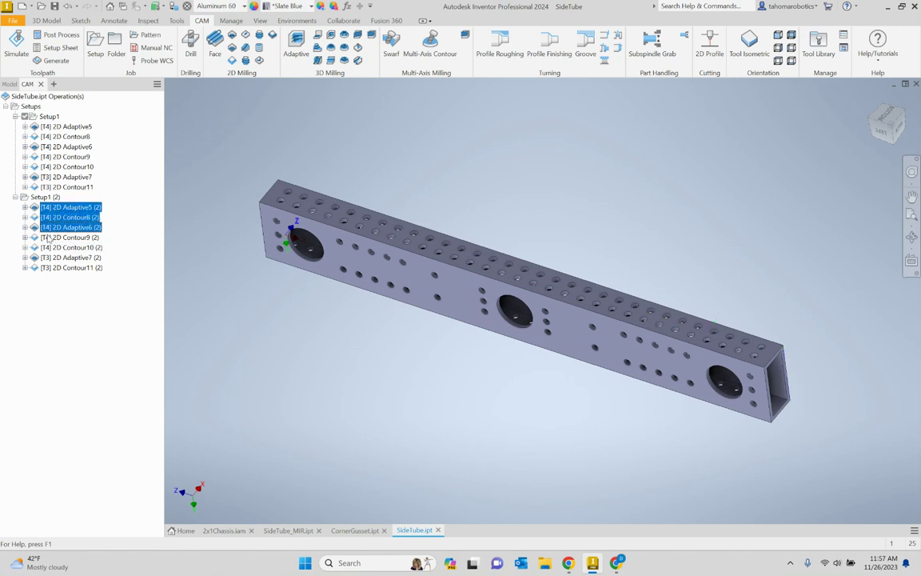
pyautogui.keyDown('ctrl'); pyautogui.click(49, 238); pyautogui.keyUp('ctrl')
pyautogui.press('Delete')
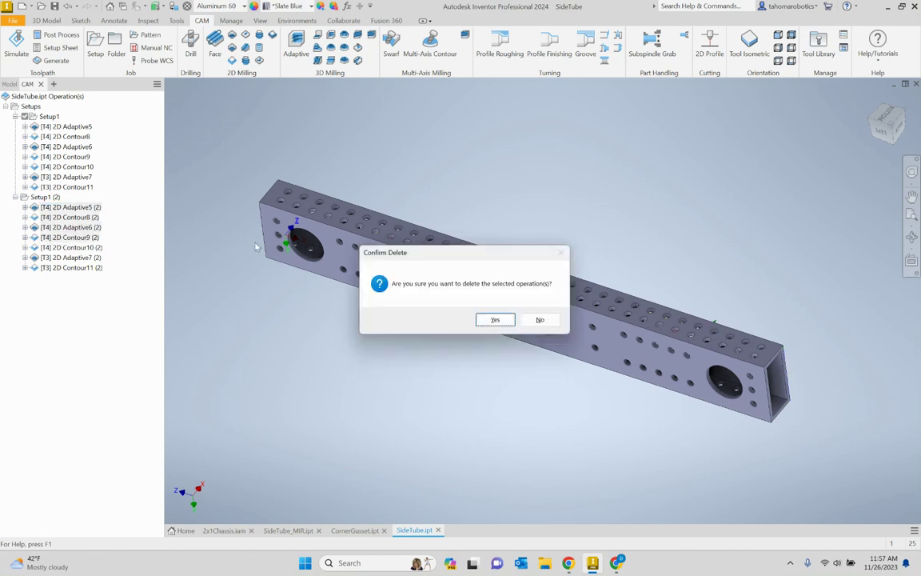
pyautogui.click(504, 319)
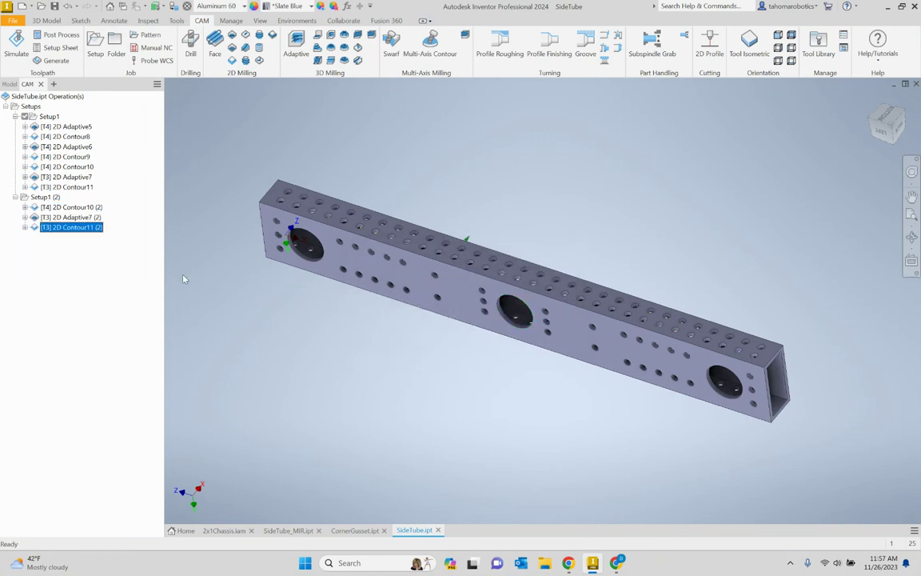
# - Delete the copies of 2D Adaptive7 and 2D Contour11 from the duplicated setup, keeping only the 2D Contour10 copy
pyautogui.click(91, 217)
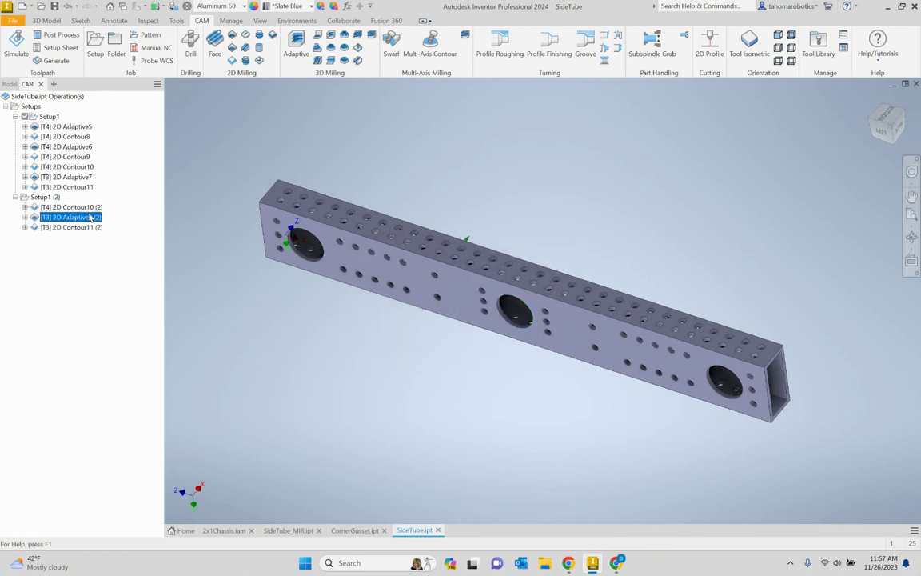
pyautogui.keyDown('shift'); pyautogui.click(81, 228); pyautogui.keyUp('shift')
pyautogui.press('Delete')
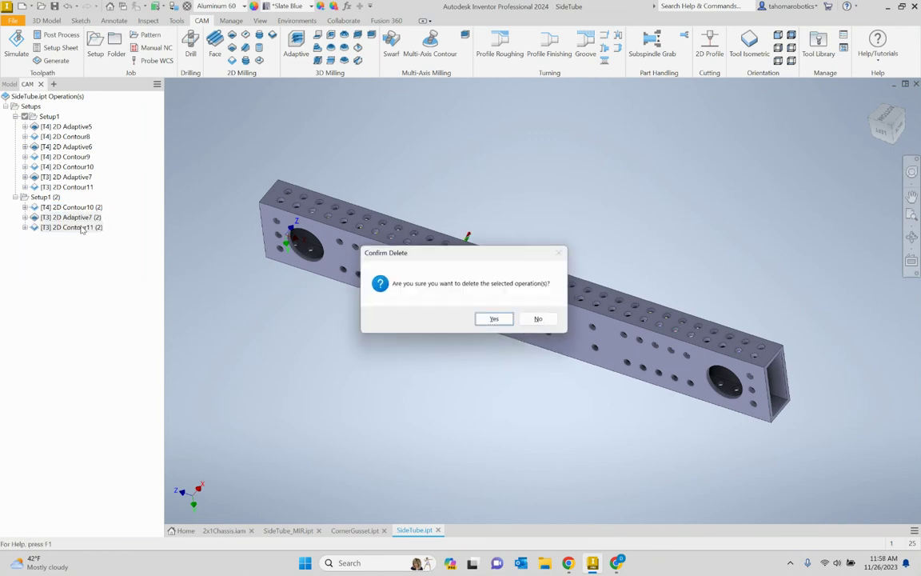
pyautogui.click(480, 314)
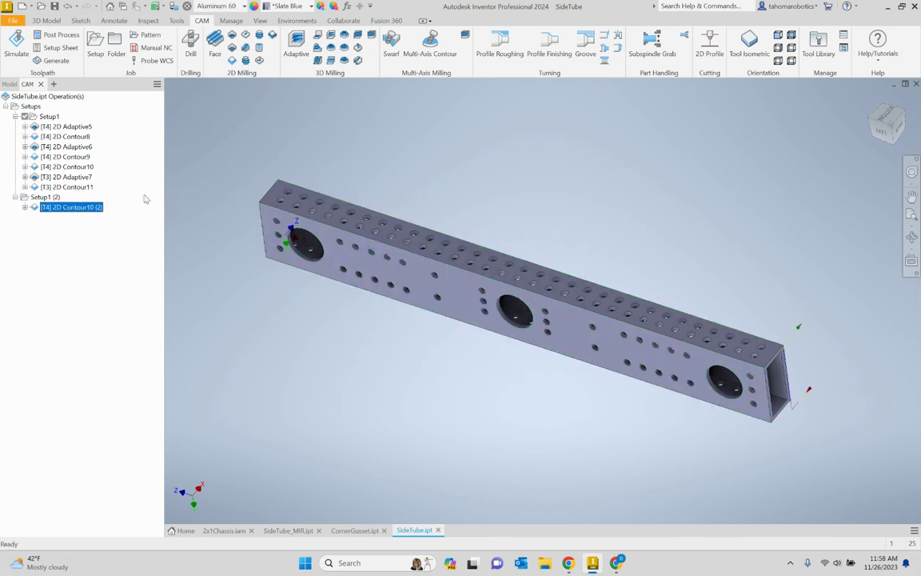
# - Edit the duplicated setup, moving its WCS origin to the far corner of the narrow perforated face and aligning the Z axis to that face
pyautogui.click(42, 198)
pyautogui.doubleClick(42, 197)
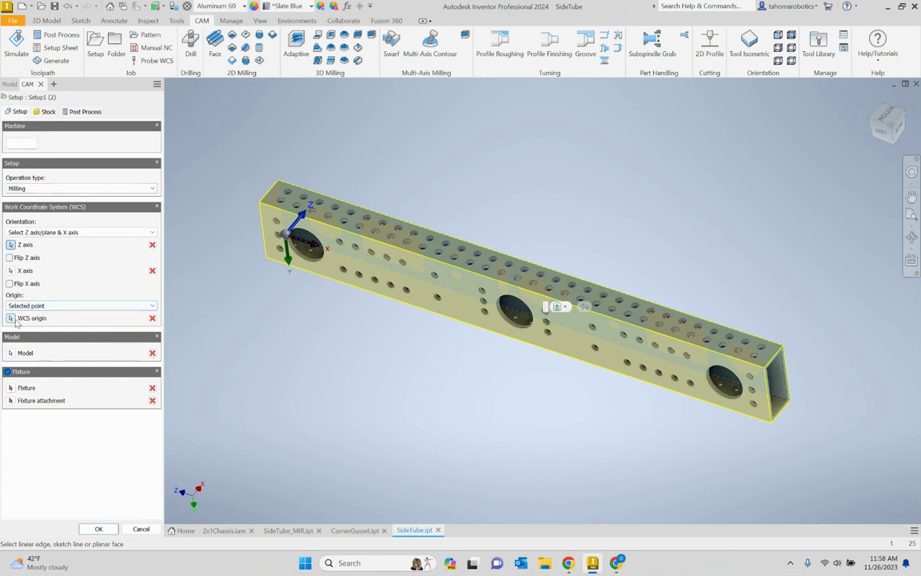
pyautogui.click(152, 318)
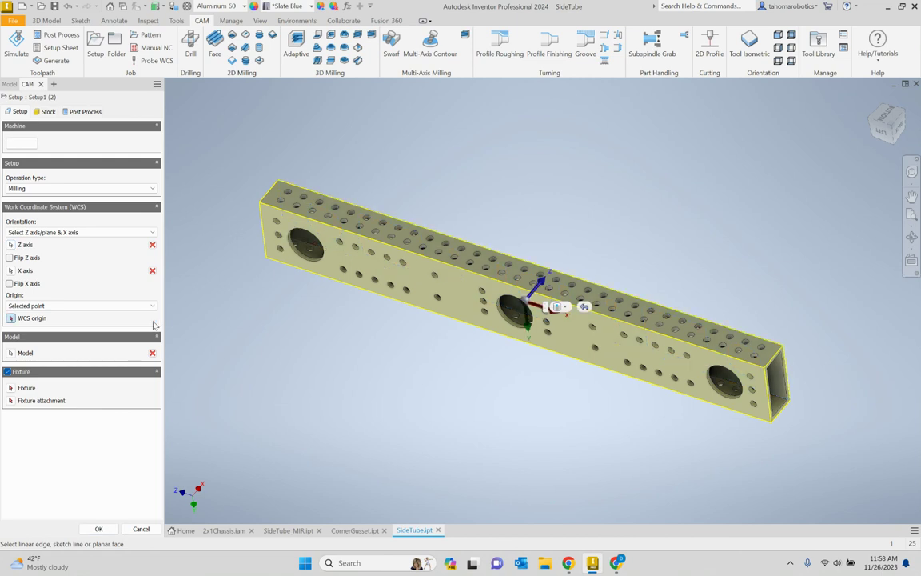
pyautogui.click(280, 182)
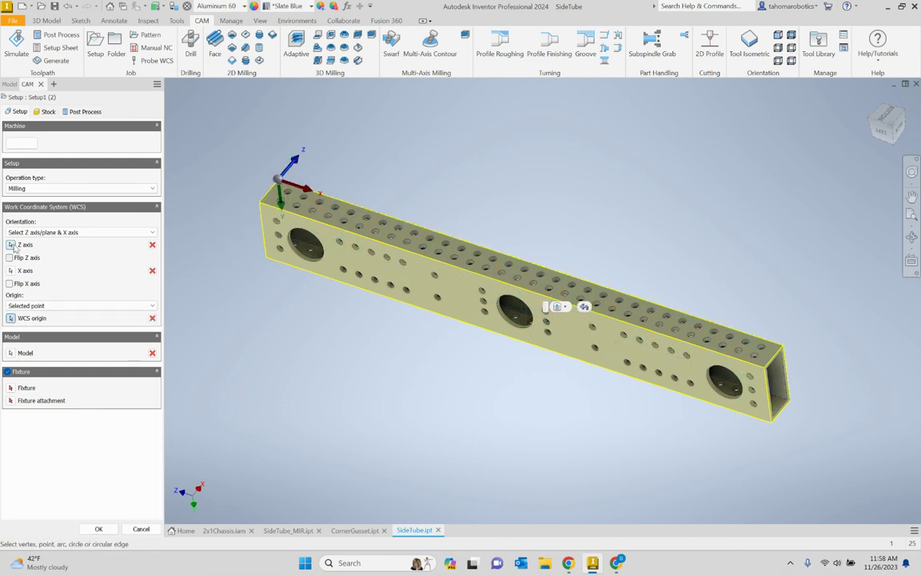
pyautogui.click(269, 195)
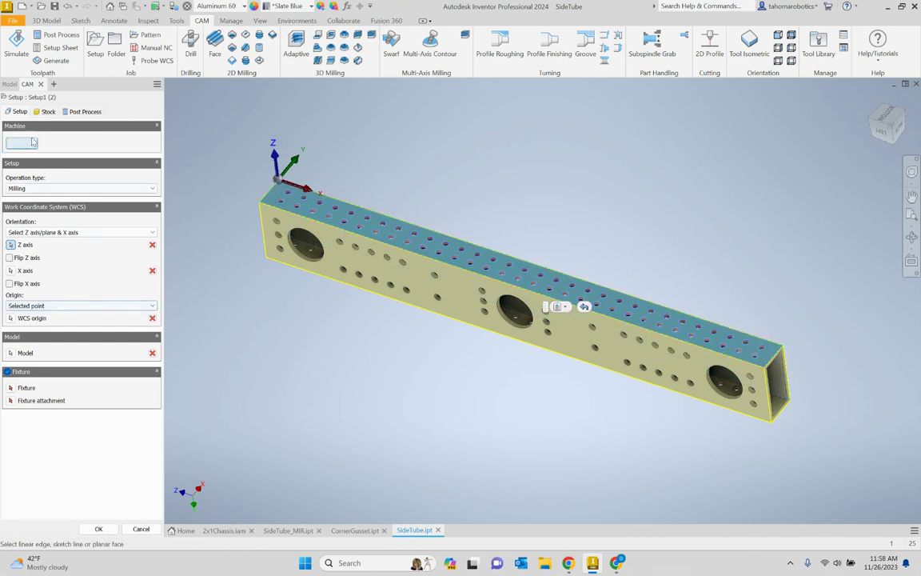
pyautogui.click(98, 528)
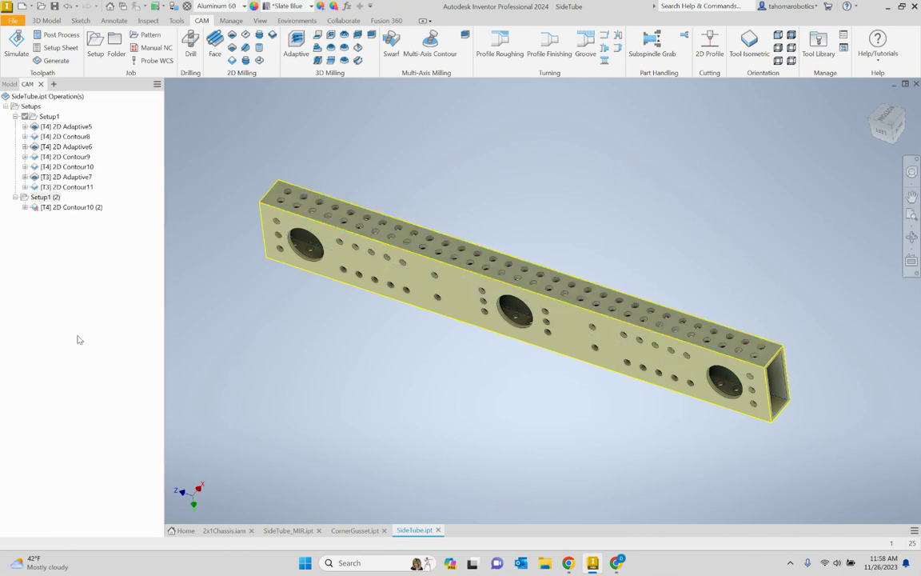
# - Rename the duplicated setup as Setup2
pyautogui.click(48, 198)
pyautogui.click(48, 197)
pyautogui.write('Setup2')
pyautogui.click(44, 221)
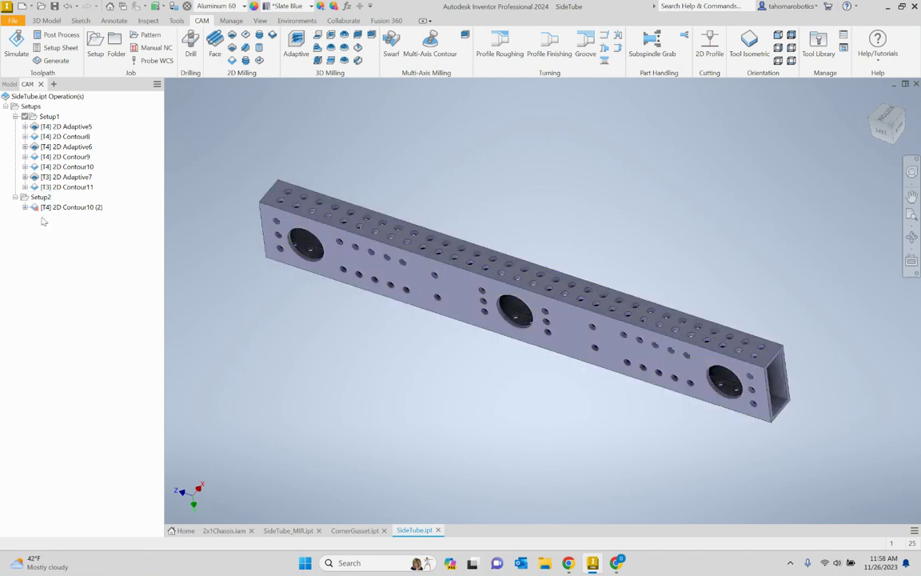
# - Edit the copied 2D Contour10 in Setup2, replacing its contour selection with the open end edge of the narrow perforated face
pyautogui.doubleClick(38, 208)
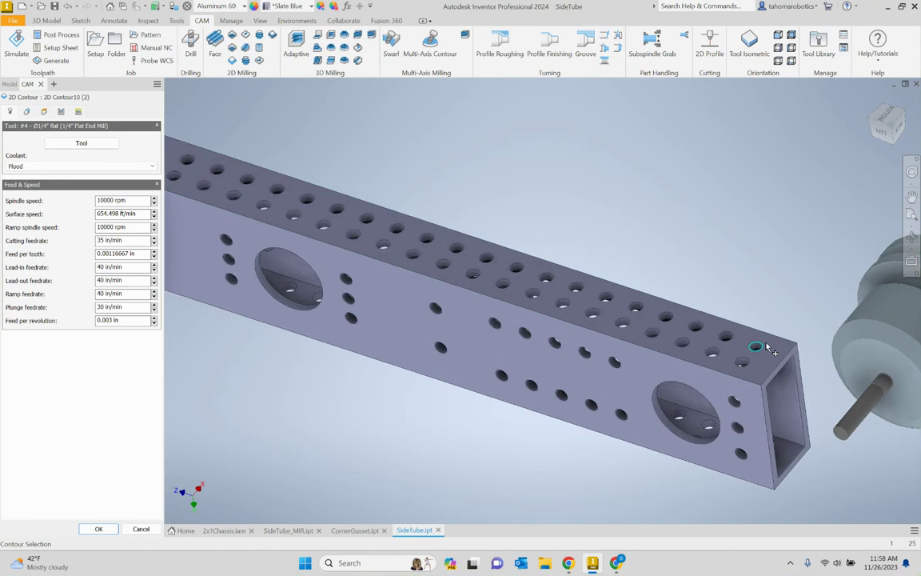
pyautogui.click(27, 112)
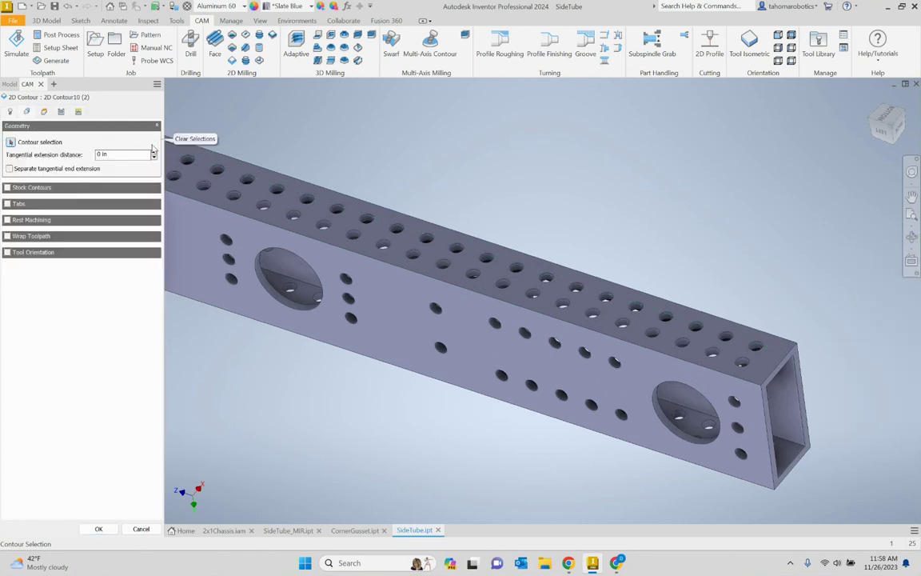
pyautogui.click(790, 360)
pyautogui.click(795, 357)
pyautogui.press('alt')
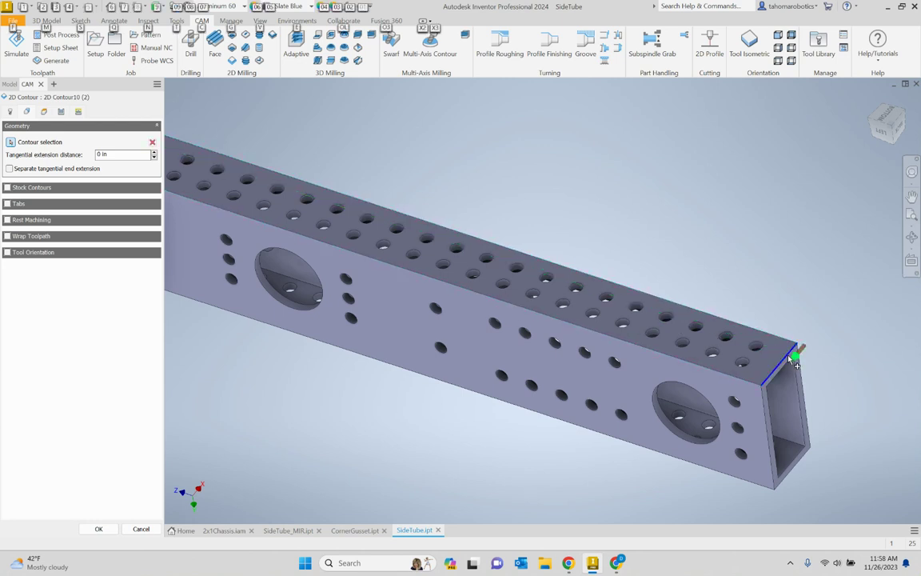
pyautogui.click(98, 529)
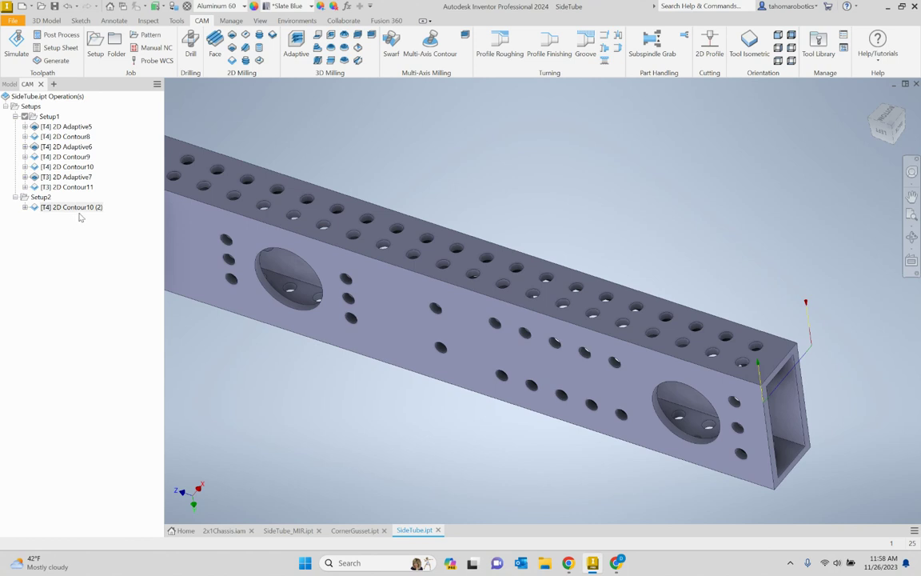
pyautogui.scroll(-6, 344, 216)
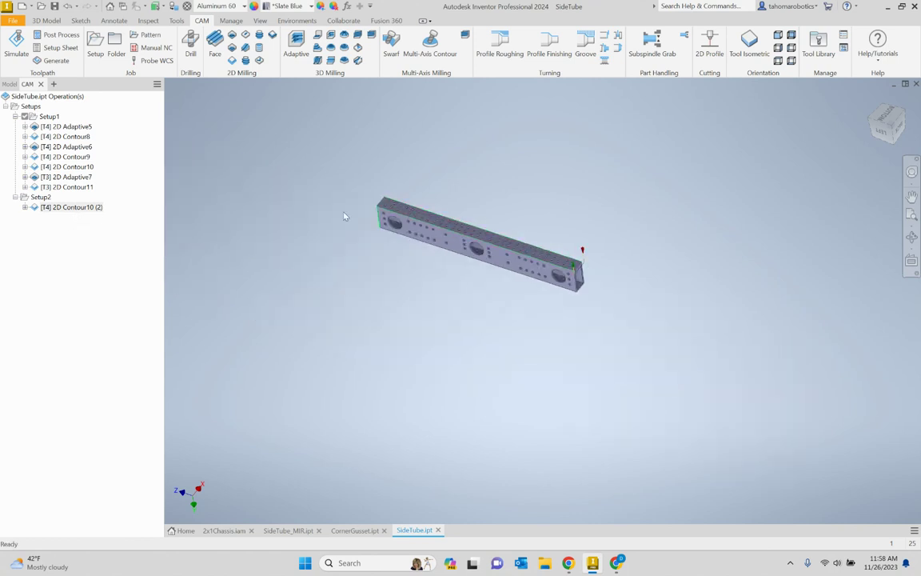
pyautogui.scroll(3, 372, 198)
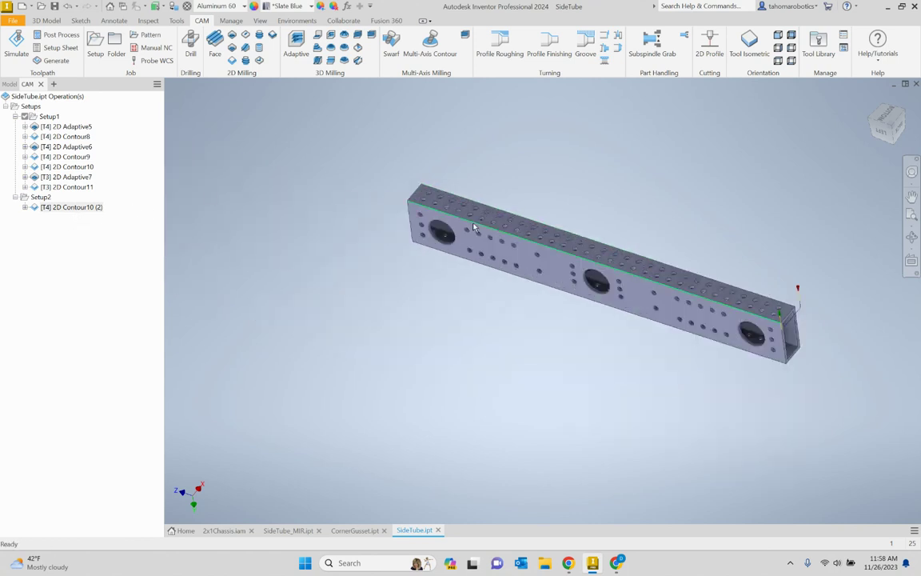
pyautogui.scroll(-3, 484, 223)
pyautogui.scroll(3, 464, 186)
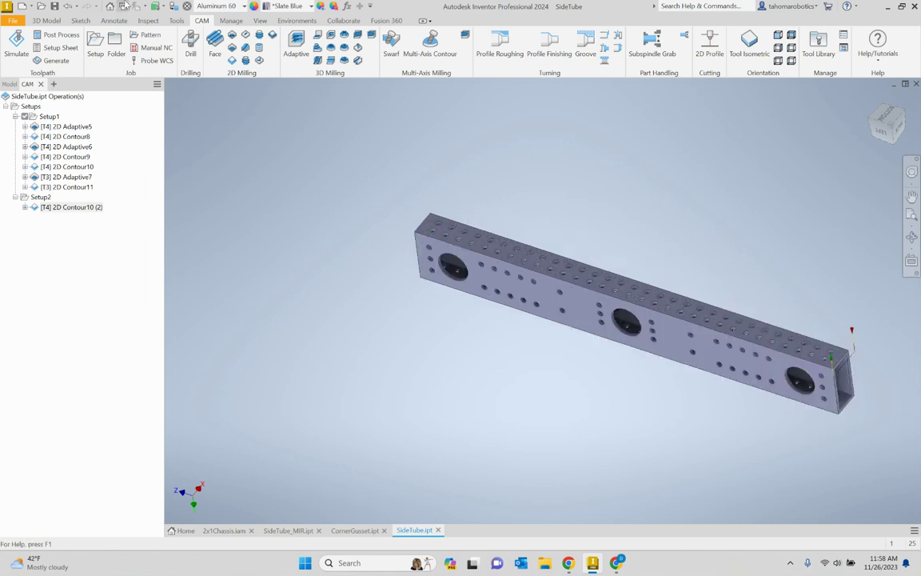
pyautogui.click(189, 42)
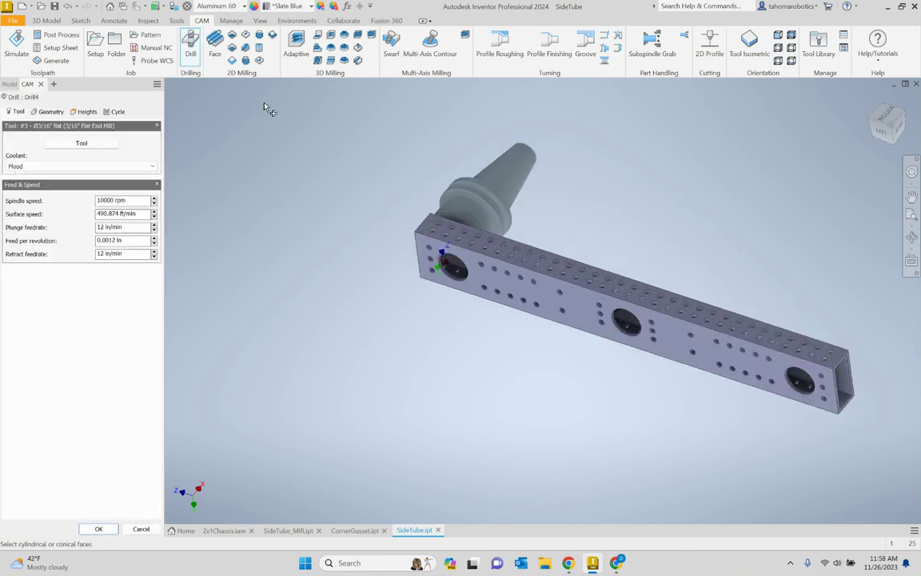
pyautogui.click(61, 144)
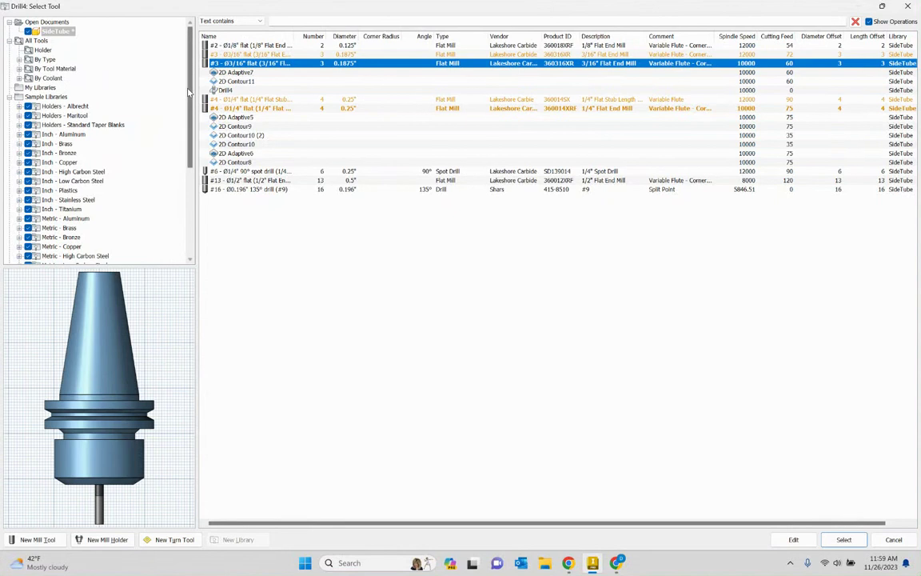
pyautogui.scroll(-5, 51, 196)
pyautogui.click(54, 220)
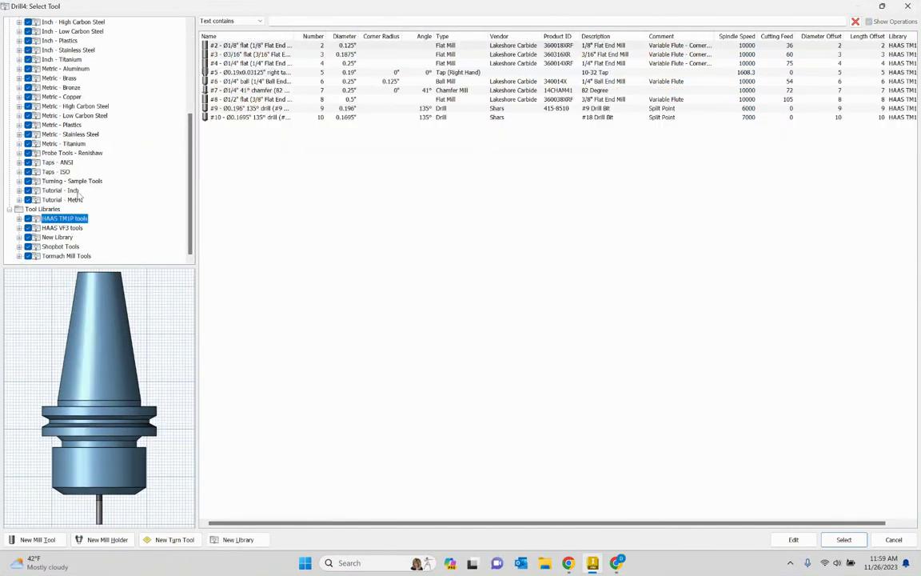
pyautogui.click(232, 109)
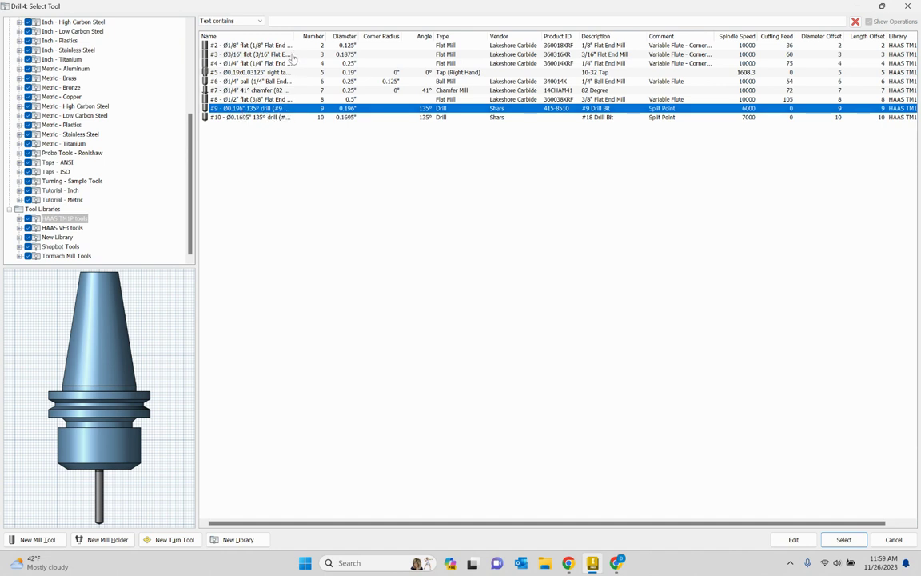
pyautogui.moveTo(296, 39); pyautogui.dragTo(344, 36)
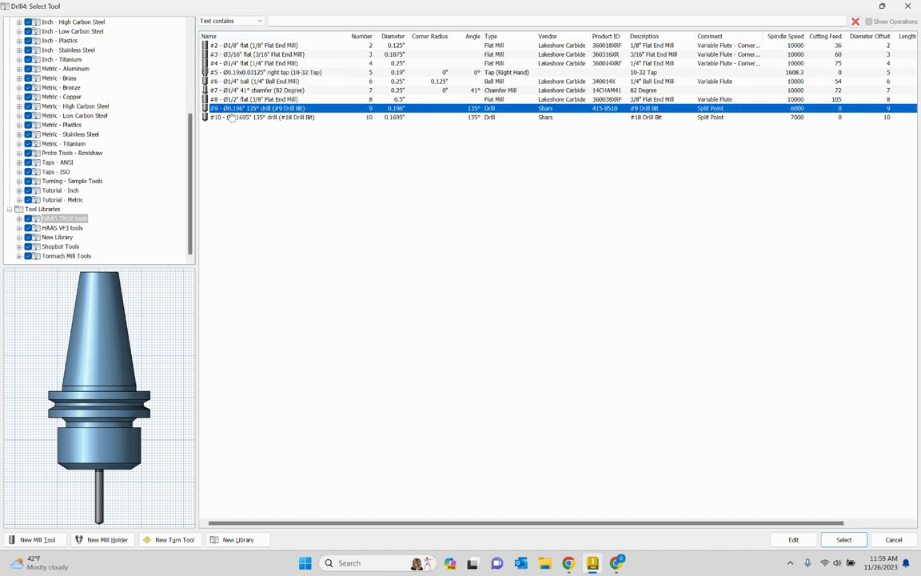
pyautogui.click(843, 544)
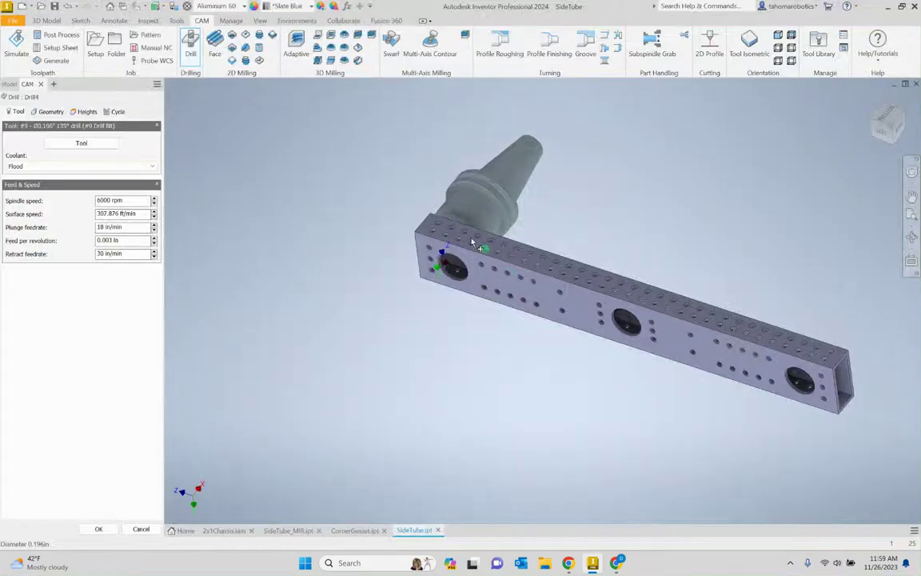
pyautogui.scroll(3, 421, 224)
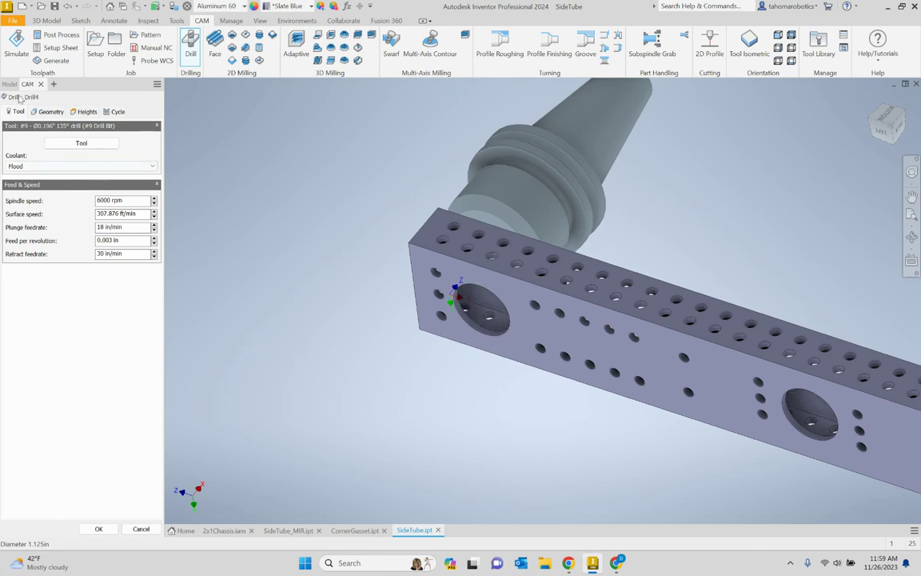
pyautogui.click(141, 530)
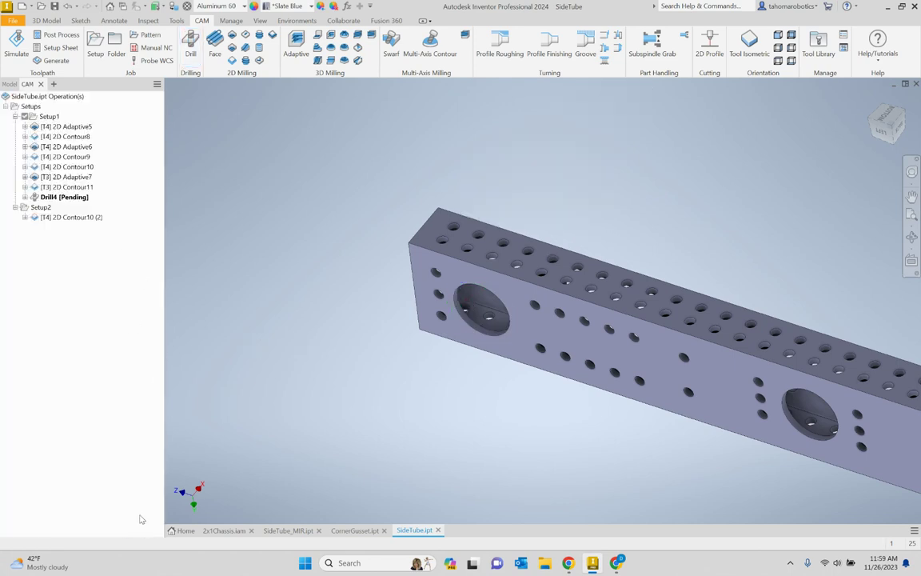
pyautogui.click(38, 197)
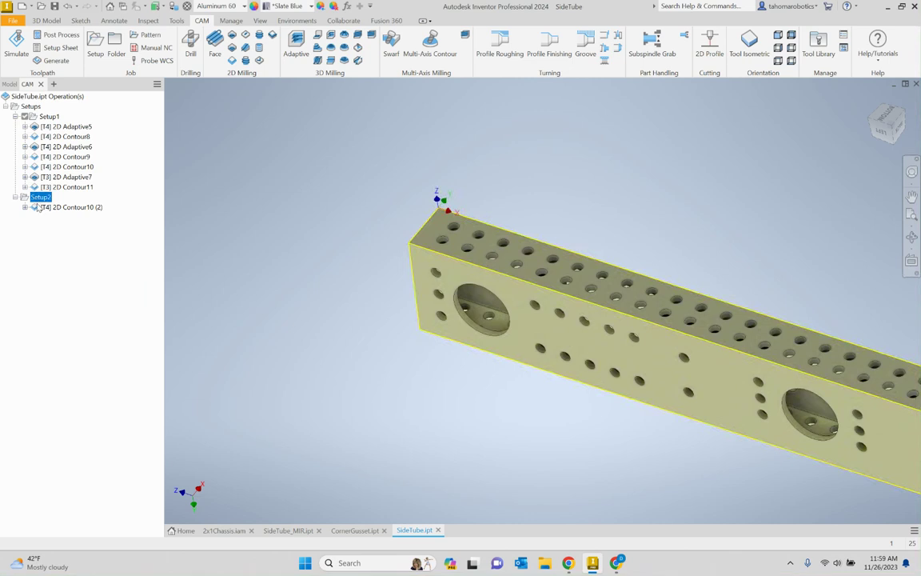
pyautogui.click(37, 206)
pyautogui.click(37, 196)
pyautogui.click(37, 187)
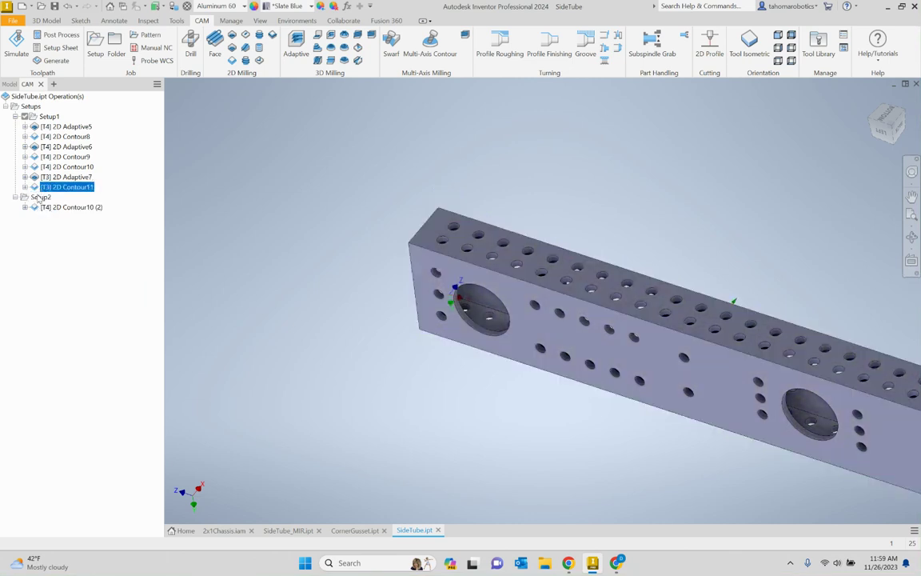
pyautogui.click(39, 196)
pyautogui.click(43, 186)
pyautogui.click(42, 196)
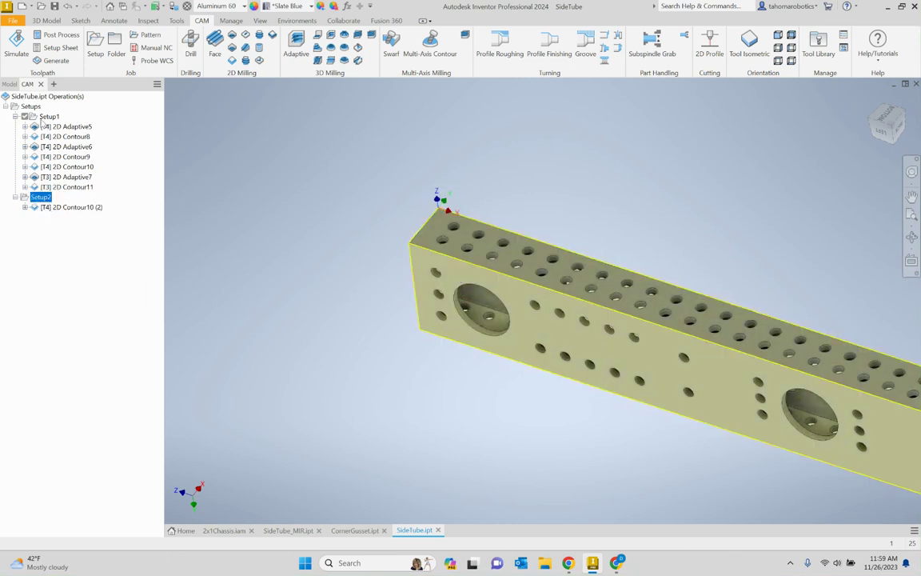
pyautogui.click(40, 117)
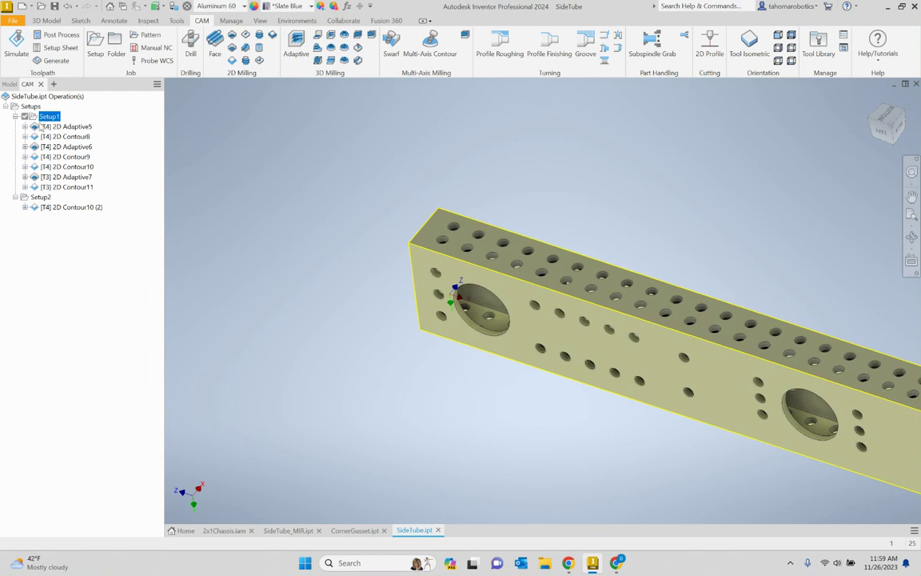
# - Make Setup2 the default folder for new operations
pyautogui.click(40, 198)
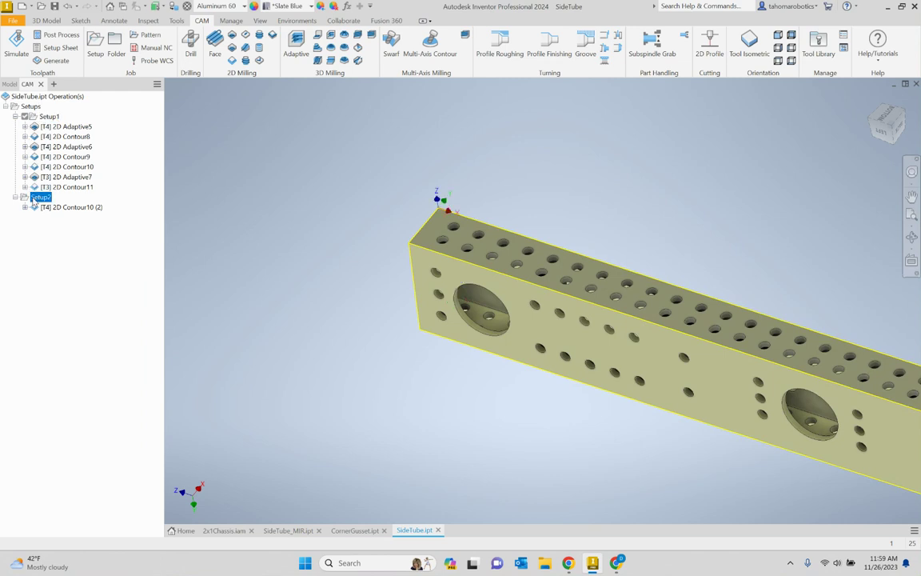
pyautogui.rightClick(34, 204)
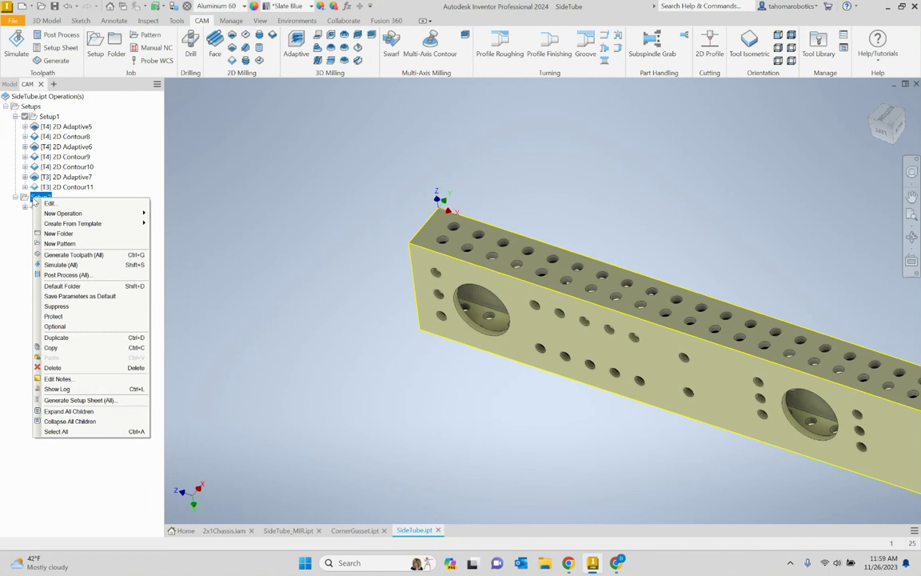
pyautogui.click(68, 255)
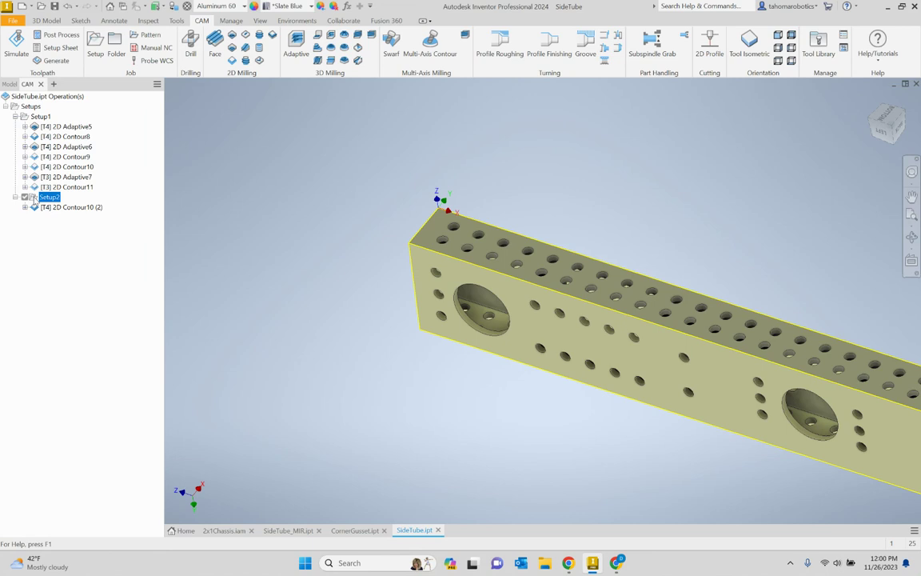
# - Start a Drill operation on the hole nearest the WCS origin, using the #9 Ø0.196" 135° drill from the HAAS TM1P tools library
pyautogui.click(190, 44)
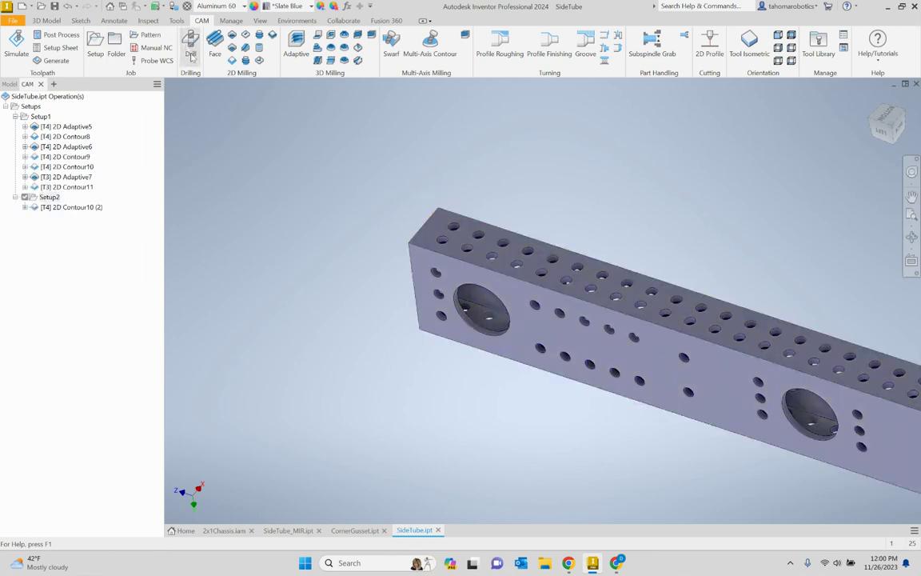
pyautogui.click(453, 228)
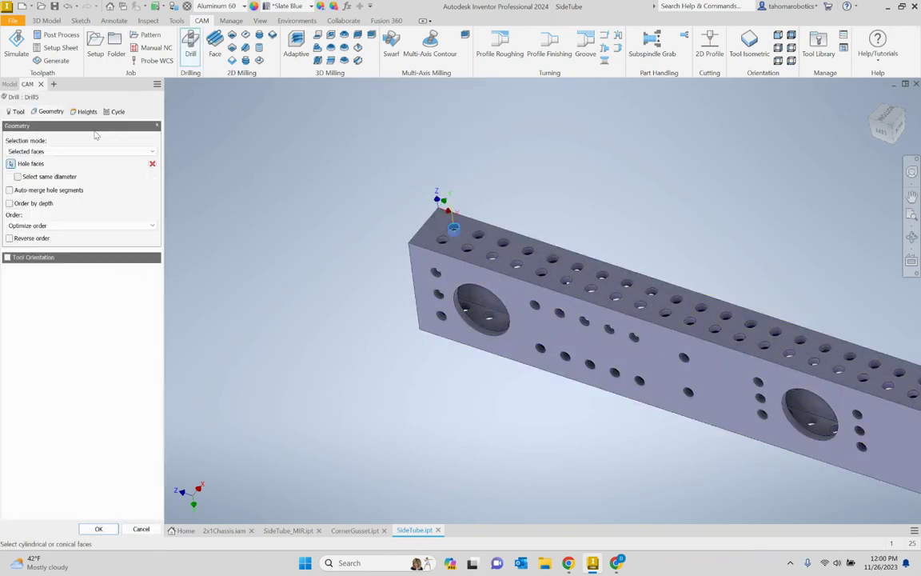
pyautogui.click(16, 112)
pyautogui.click(73, 135)
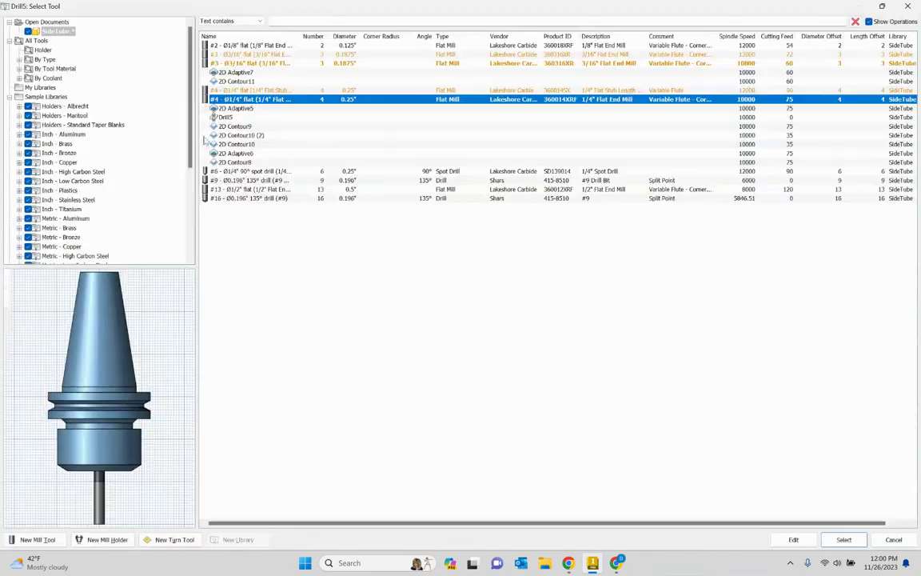
pyautogui.moveTo(191, 104); pyautogui.dragTo(190, 188)
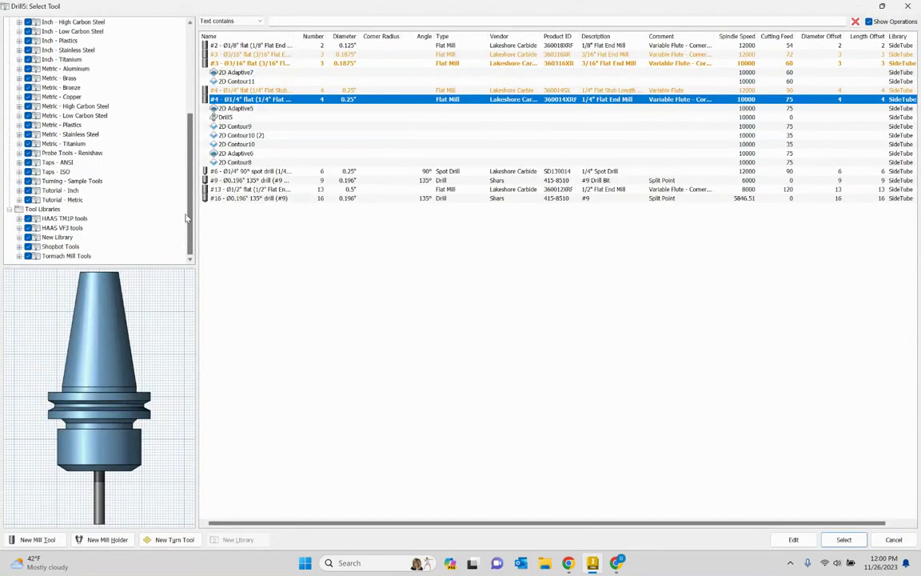
pyautogui.click(64, 219)
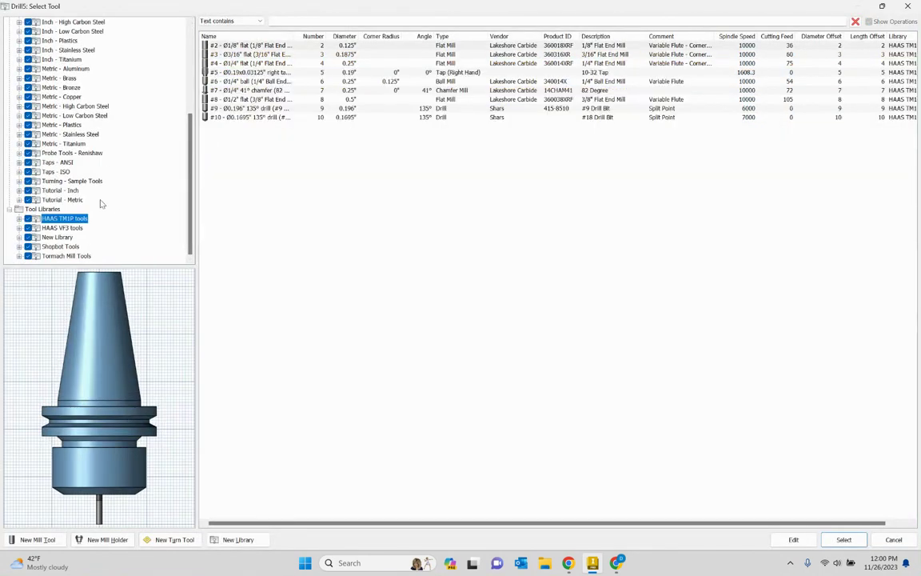
pyautogui.click(252, 108)
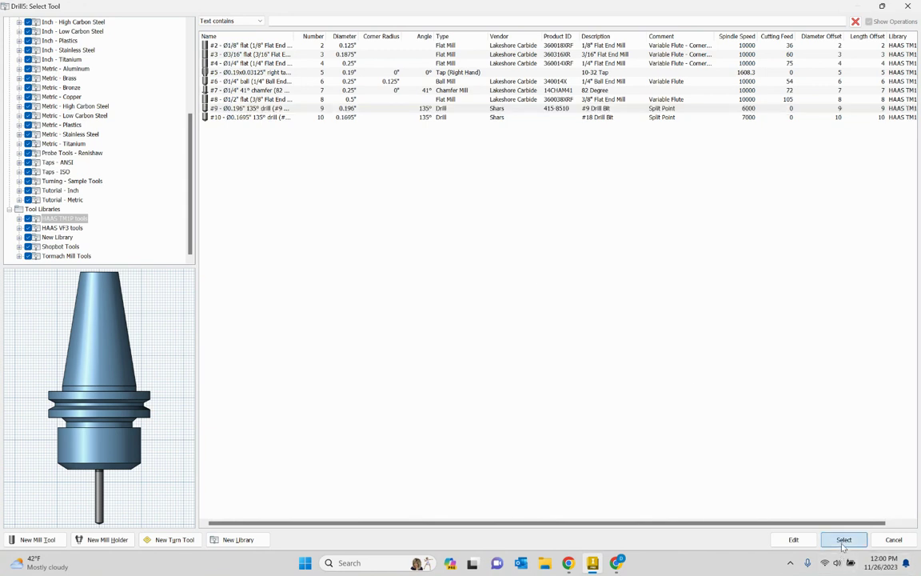
pyautogui.click(844, 540)
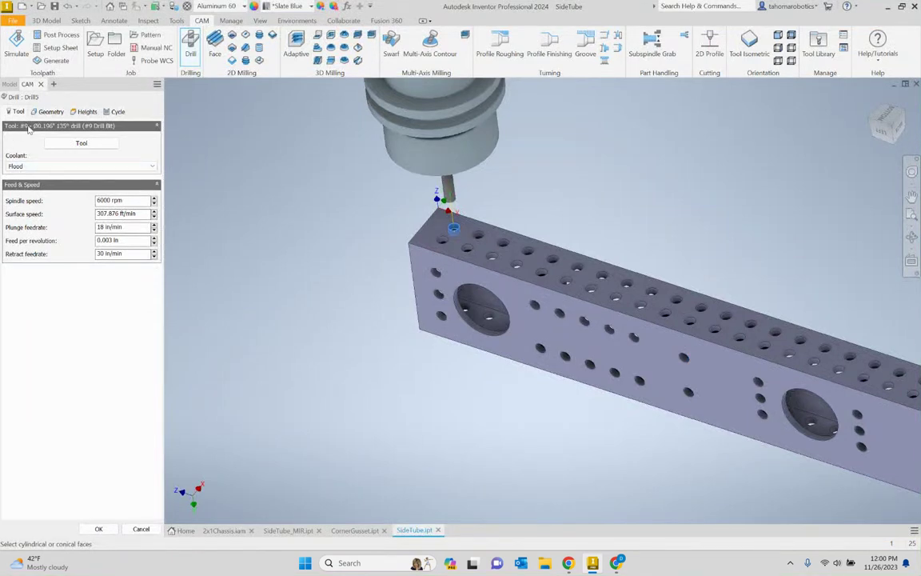
# - Extend the drill's hole selection to all holes of the same diameter, limited to those with the same Z top height
pyautogui.click(48, 112)
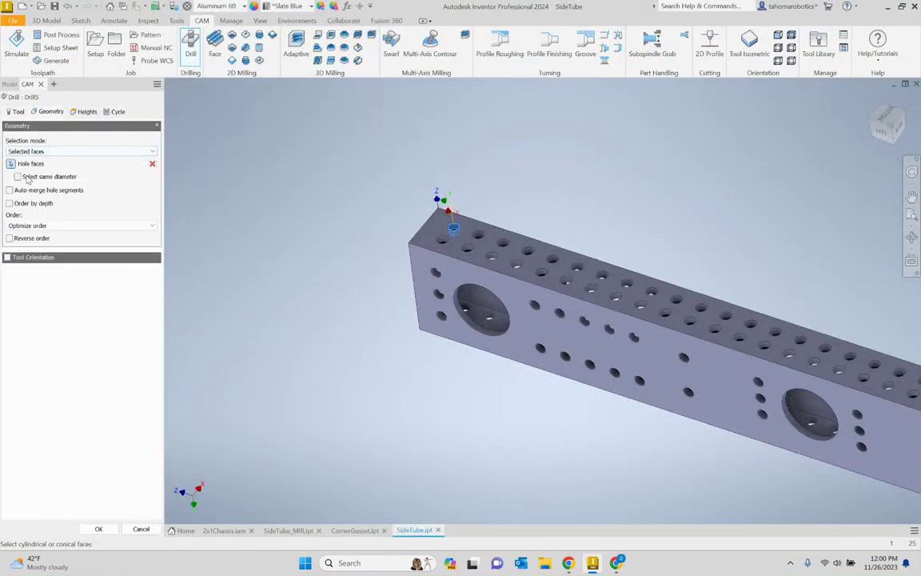
pyautogui.click(18, 177)
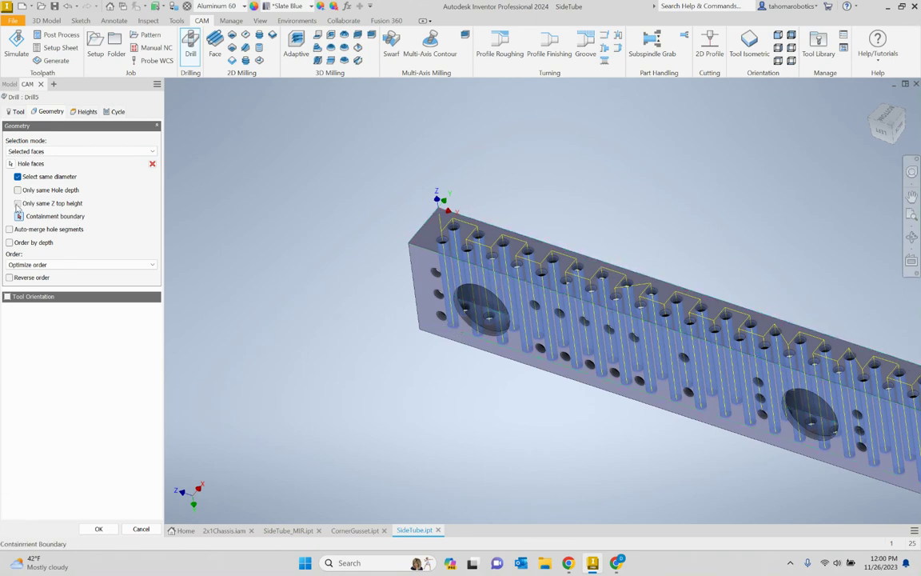
pyautogui.click(18, 203)
pyautogui.scroll(3, 626, 265)
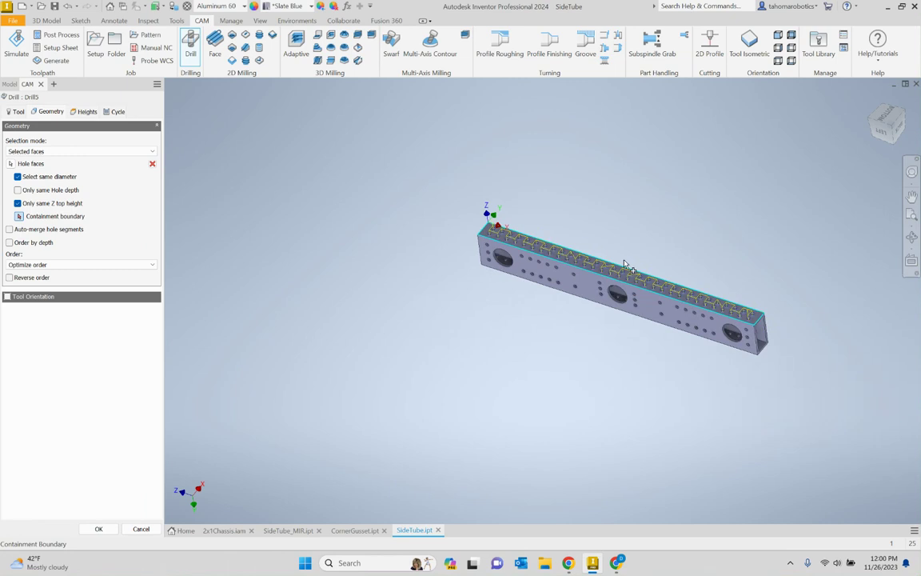
pyautogui.scroll(-4, 740, 318)
pyautogui.scroll(3, 288, 263)
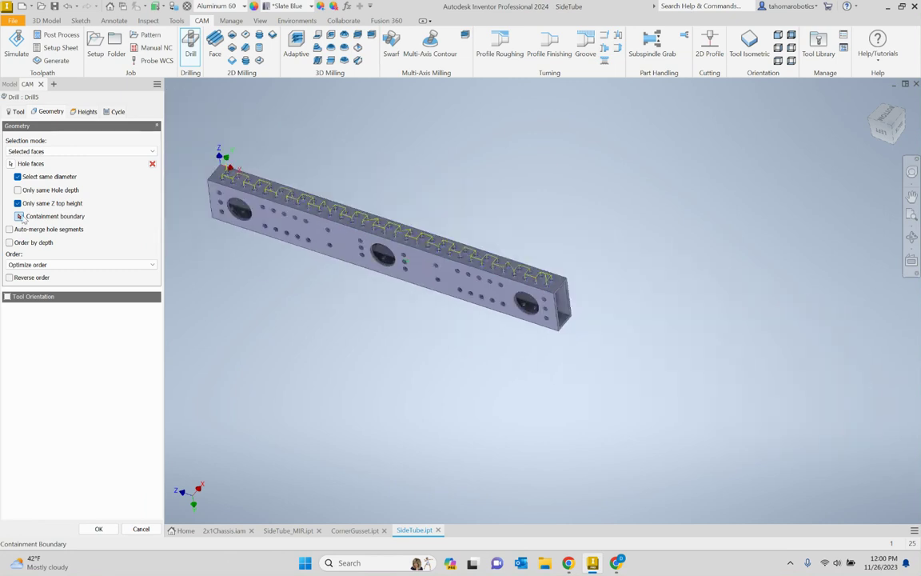
# - Drill the tip through the hole bottoms with a 0.05 in break-through depth and finish the drill operation
pyautogui.click(84, 112)
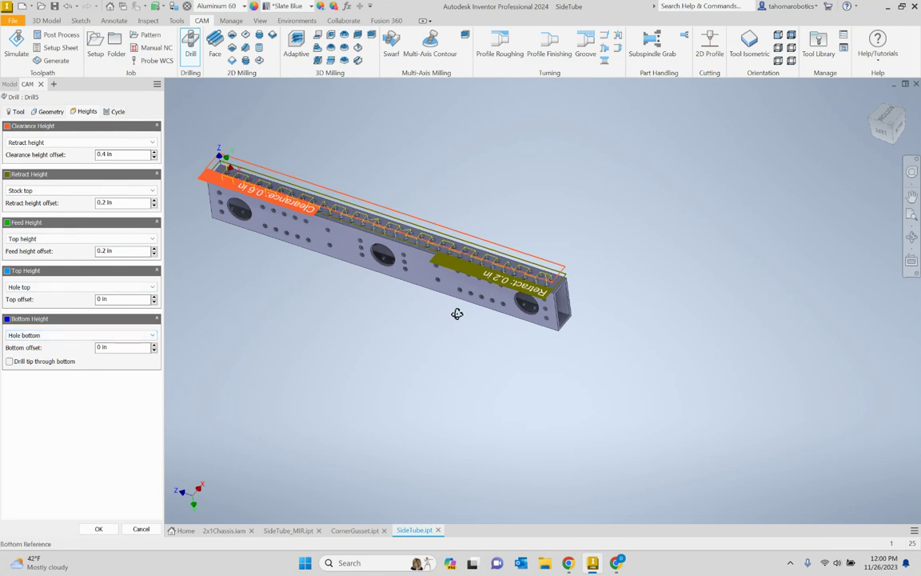
pyautogui.keyDown('shift'); pyautogui.moveTo(457, 313); pyautogui.dragTo(434, 304, button='middle'); pyautogui.keyUp('shift')
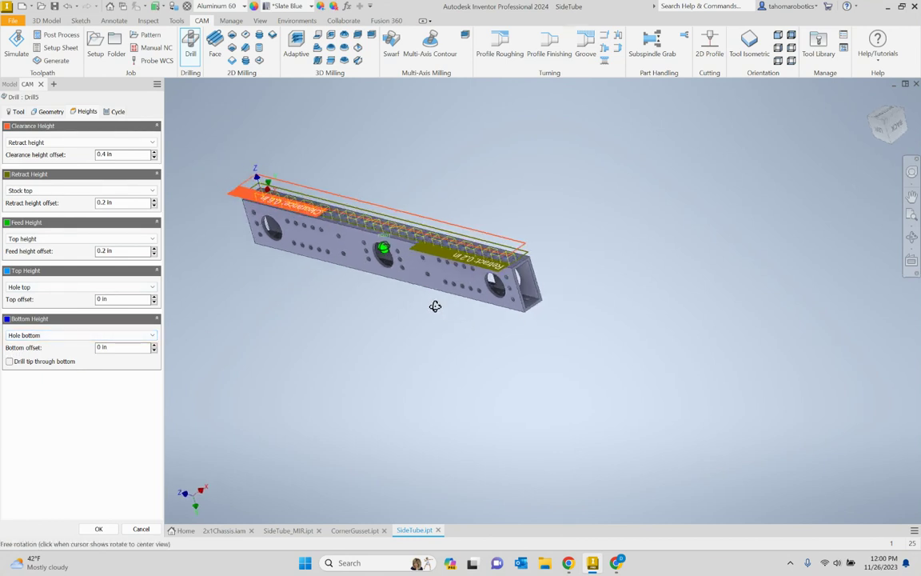
pyautogui.click(895, 126)
pyautogui.scroll(5, 556, 292)
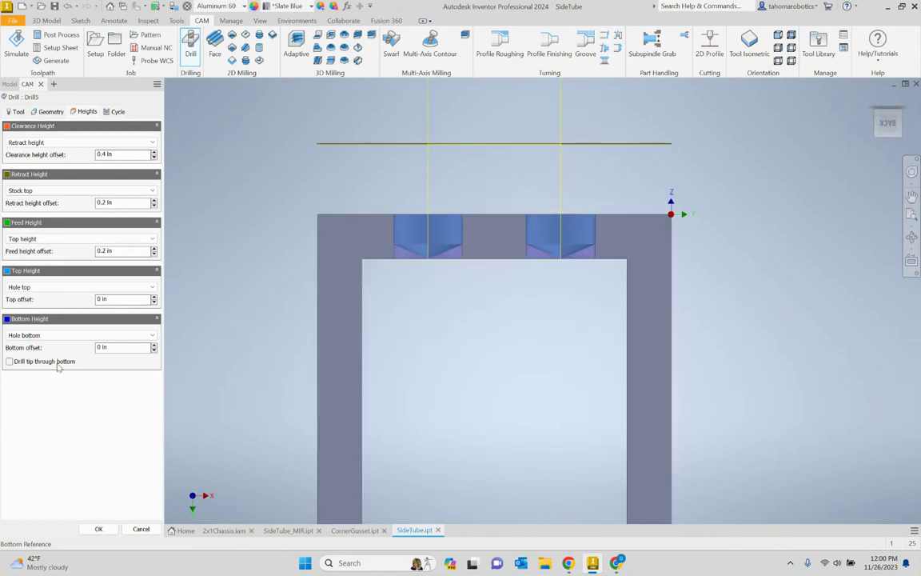
pyautogui.click(9, 362)
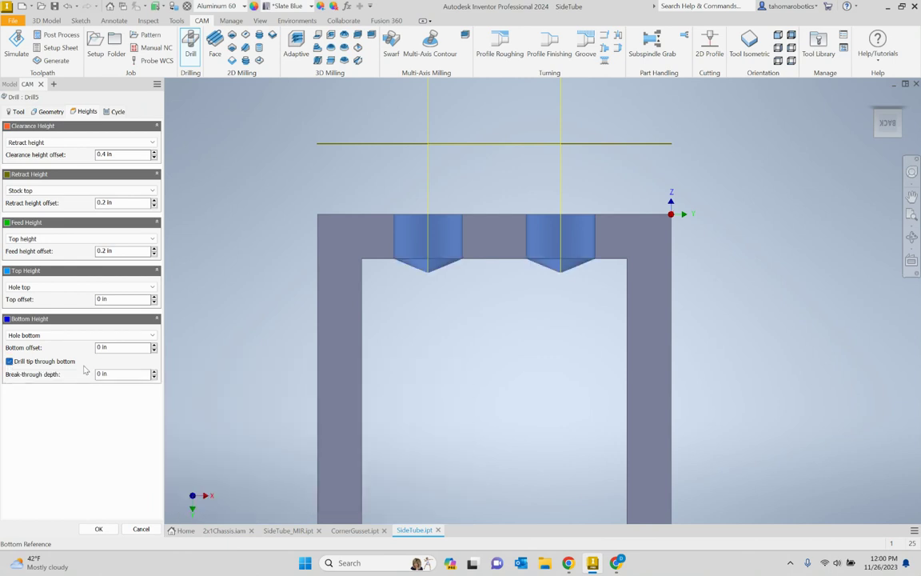
pyautogui.click(118, 376)
pyautogui.write('.05')
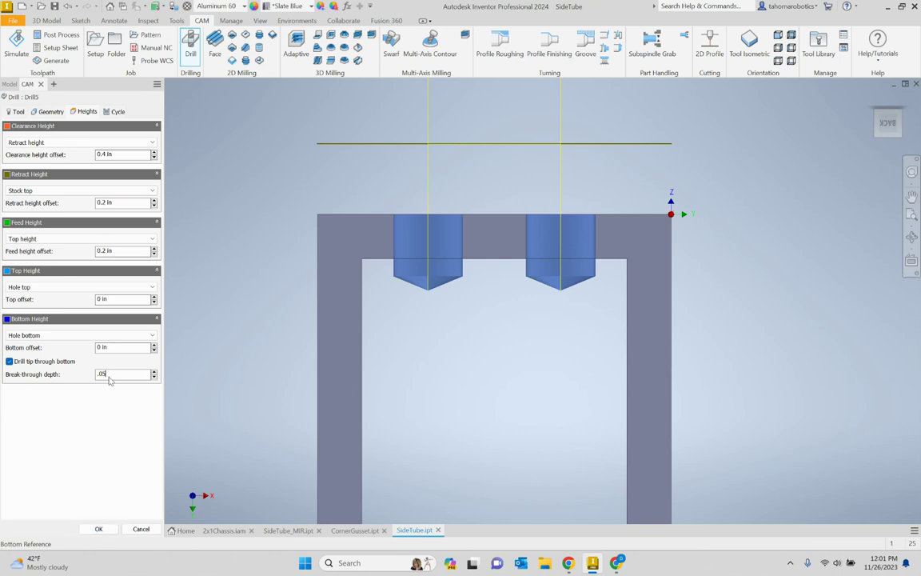
pyautogui.click(99, 529)
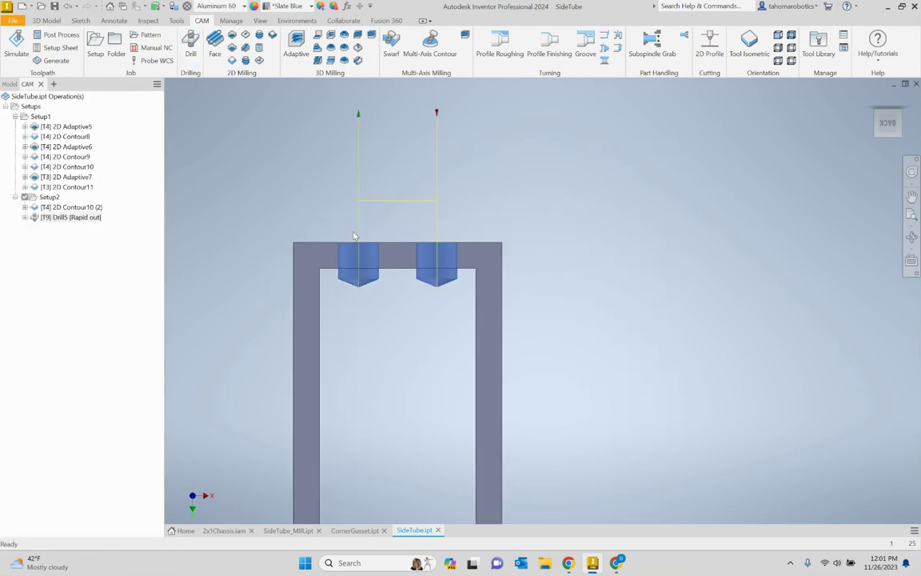
# - Duplicate Setup1 with all its operations and move the copy below Setup2
pyautogui.press('F6')
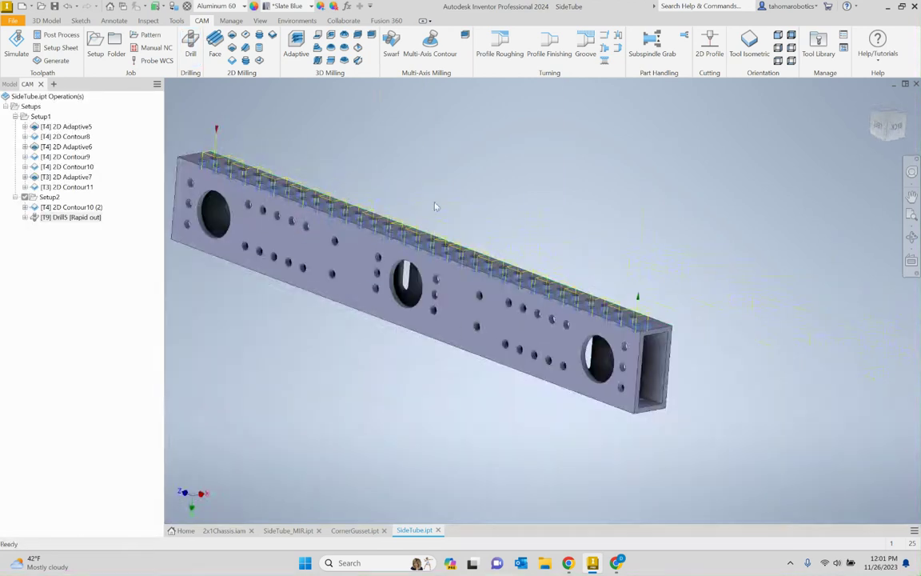
pyautogui.scroll(3, 450, 208)
pyautogui.scroll(-5, 469, 209)
pyautogui.scroll(6, 369, 167)
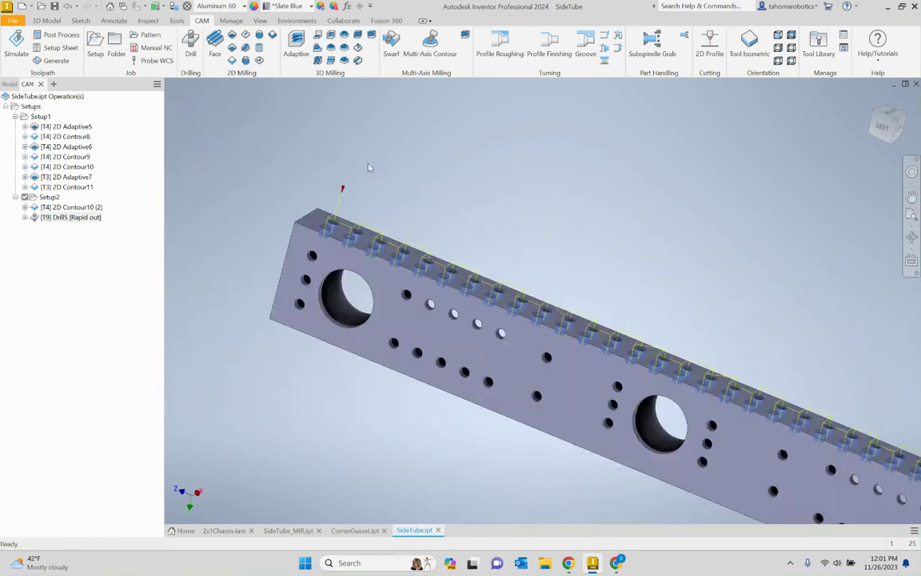
pyautogui.scroll(-5, 433, 192)
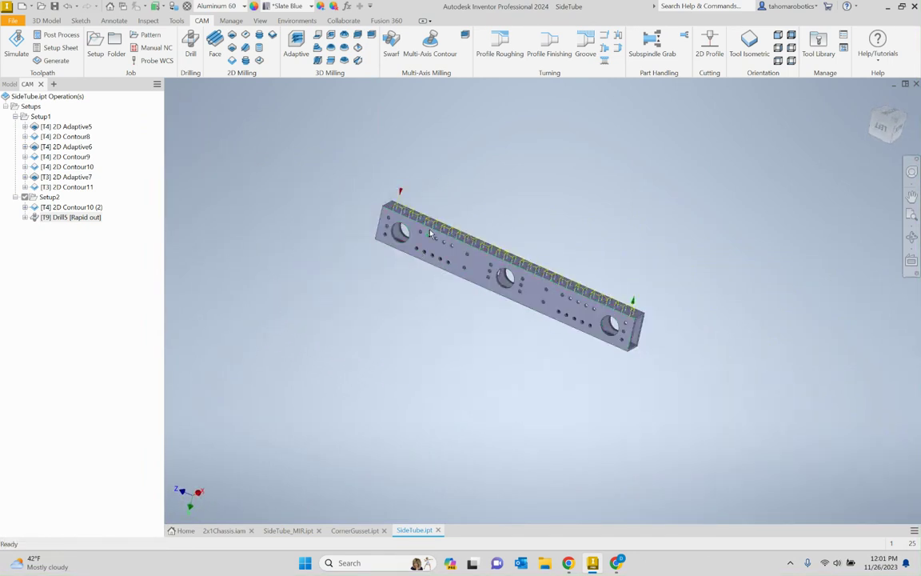
pyautogui.click(39, 117)
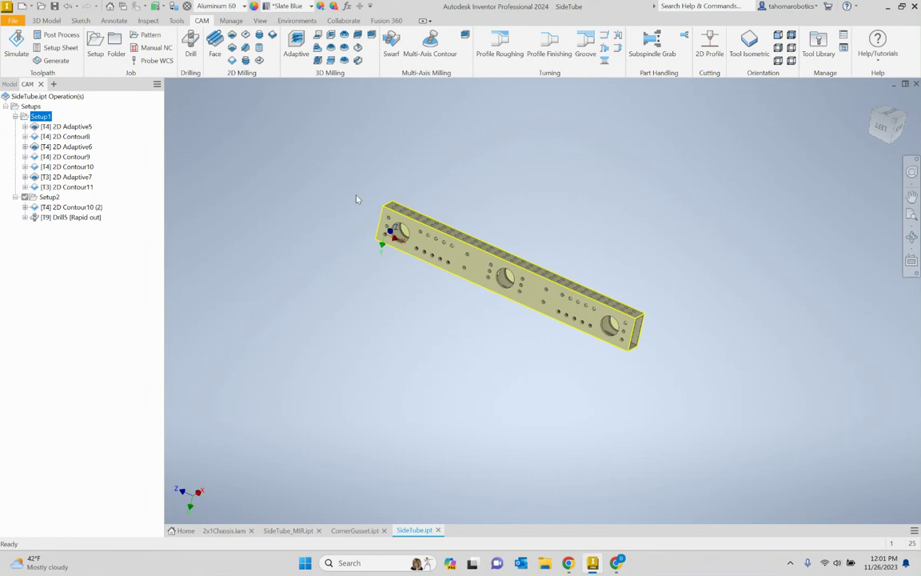
pyautogui.moveTo(388, 232)
pyautogui.keyDown('shift'); pyautogui.mouseDown(button='middle')
pyautogui.moveTo(436, 254)
pyautogui.moveTo(394, 222)
pyautogui.mouseUp(button='middle'); pyautogui.keyUp('shift')
pyautogui.scroll(3, 394, 223)
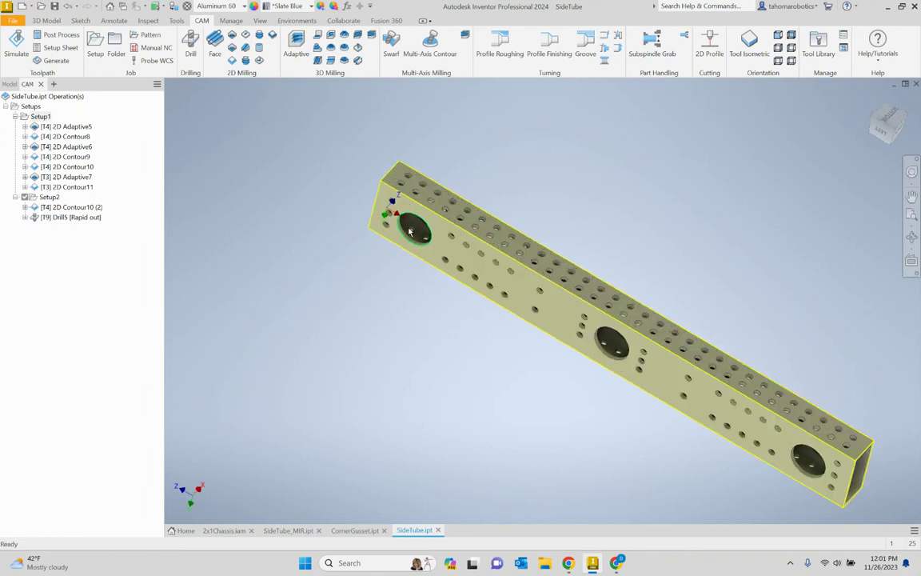
pyautogui.rightClick(34, 119)
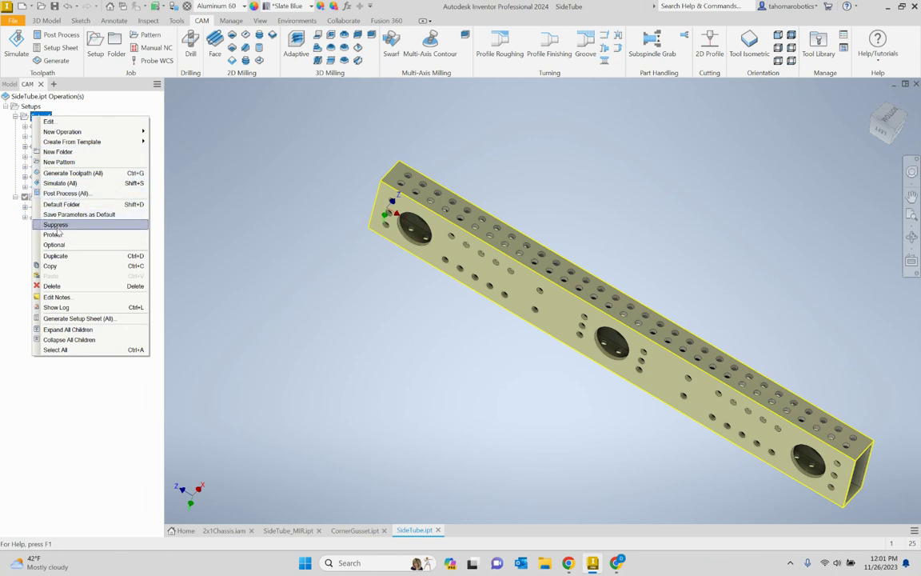
pyautogui.click(62, 257)
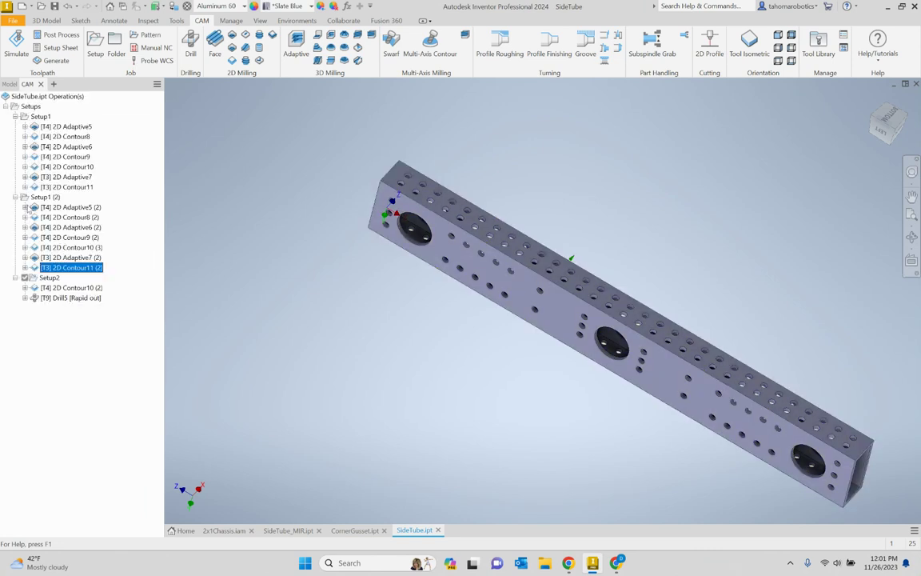
pyautogui.moveTo(26, 201)
pyautogui.mouseDown()
pyautogui.moveTo(37, 287)
pyautogui.moveTo(27, 265)
pyautogui.moveTo(41, 224)
pyautogui.moveTo(40, 183)
pyautogui.moveTo(40, 205)
pyautogui.mouseUp()
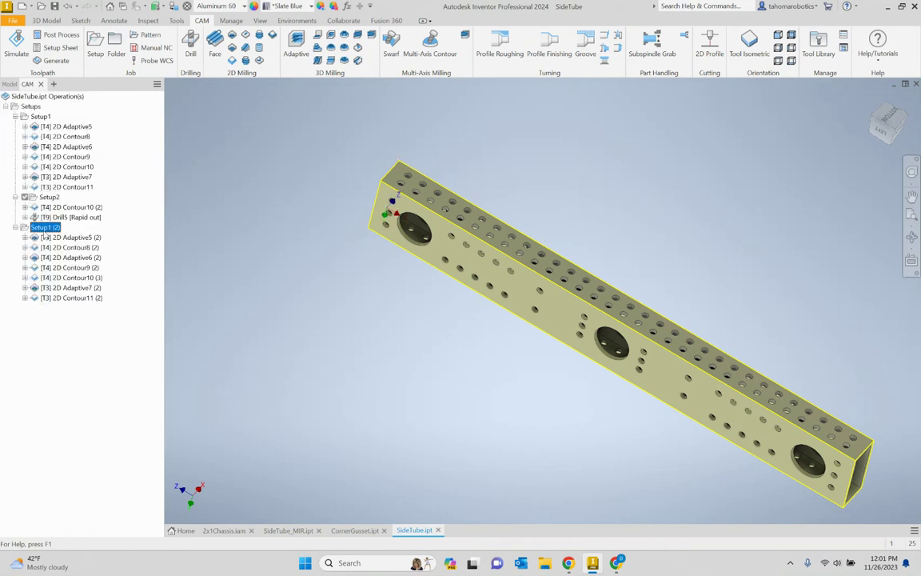
# - Rename the duplicated setup as Setup3
pyautogui.click(45, 228)
pyautogui.write('Setup')
pyautogui.press('Return')
# - Edit Setup3's work coordinate system, placing the origin on the far end corner of the opposite wide face and taking Z from that face
pyautogui.moveTo(374, 241)
pyautogui.keyDown('shift'); pyautogui.mouseDown(button='middle')
pyautogui.moveTo(413, 197)
pyautogui.moveTo(421, 169)
pyautogui.moveTo(387, 232)
pyautogui.mouseUp(button='middle'); pyautogui.keyUp('shift')
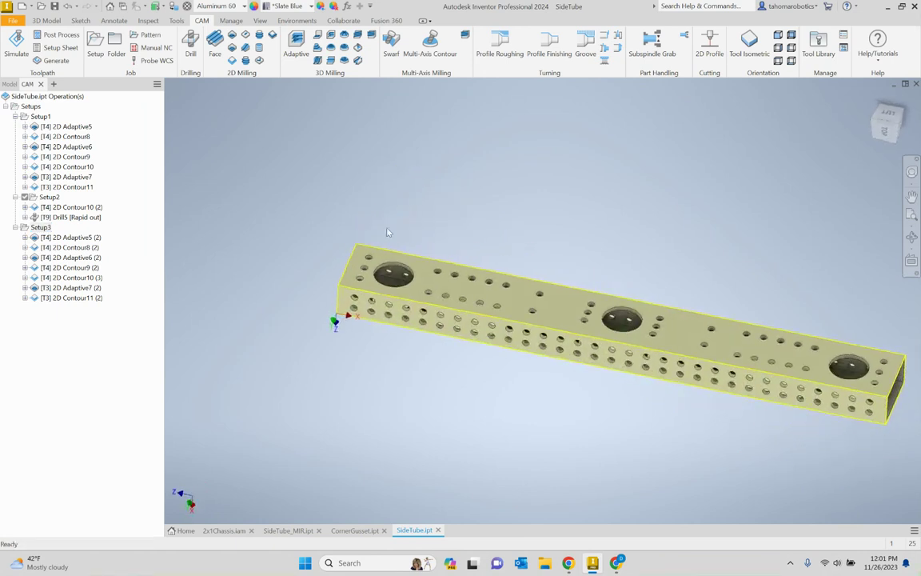
pyautogui.scroll(3, 387, 233)
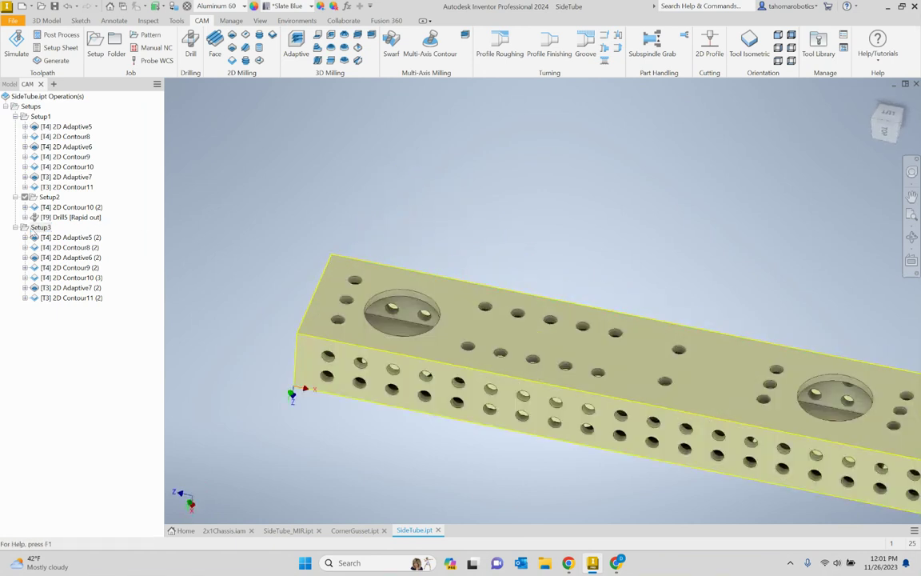
pyautogui.doubleClick(27, 229)
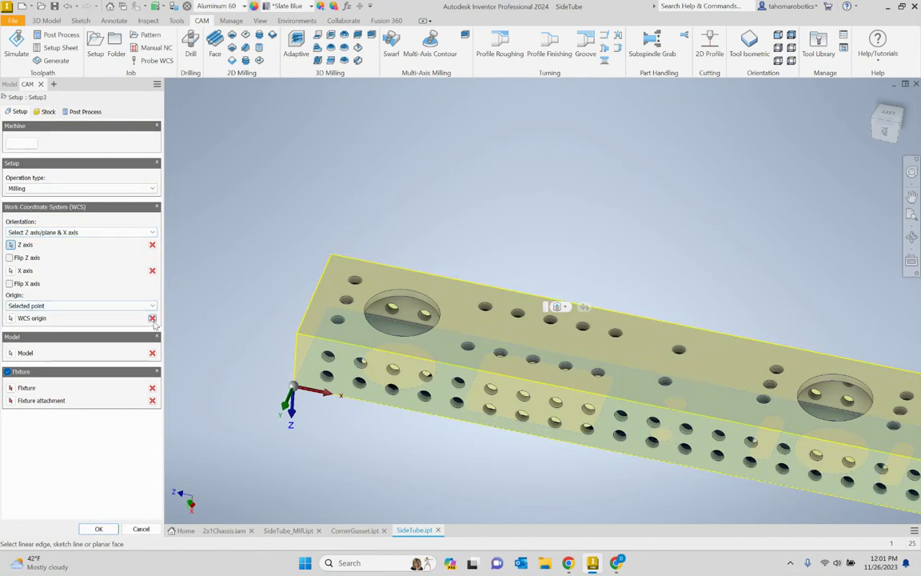
pyautogui.click(32, 317)
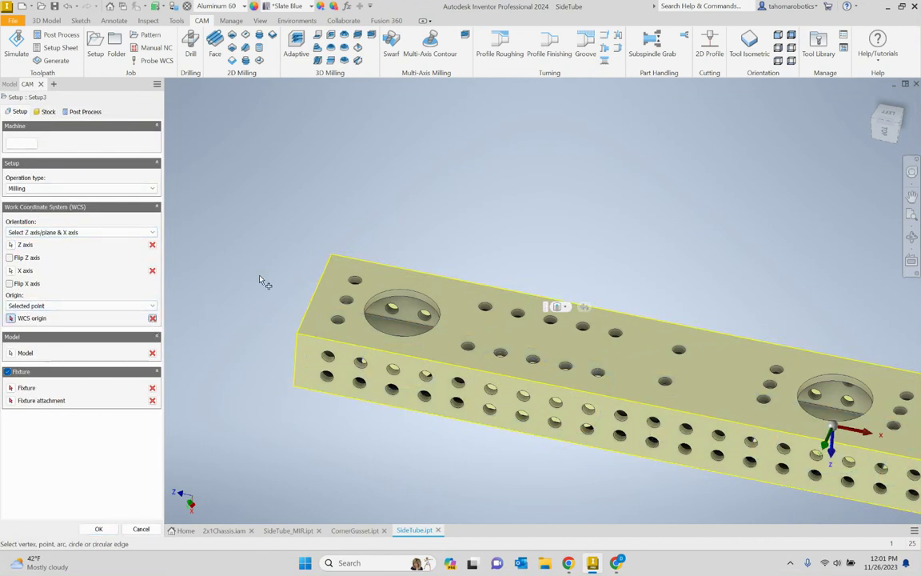
pyautogui.click(329, 257)
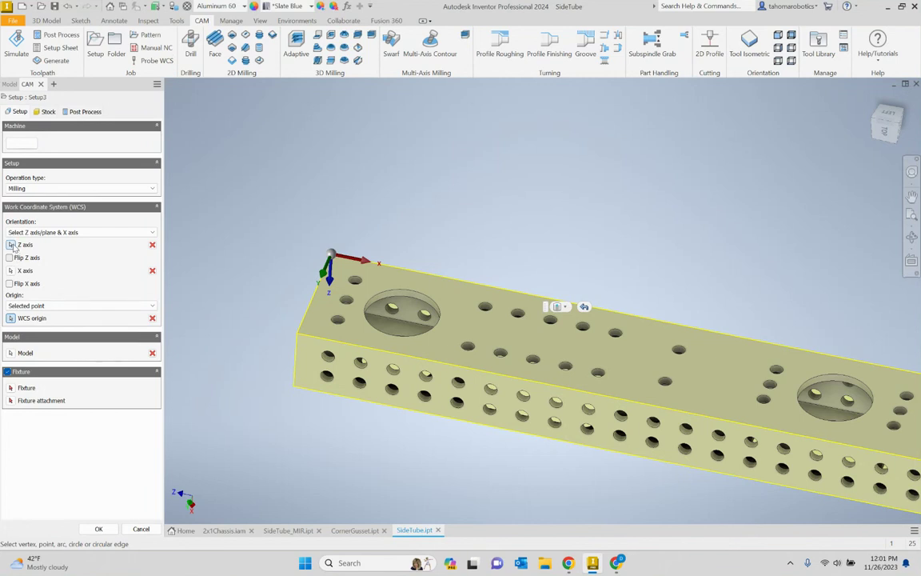
pyautogui.click(376, 283)
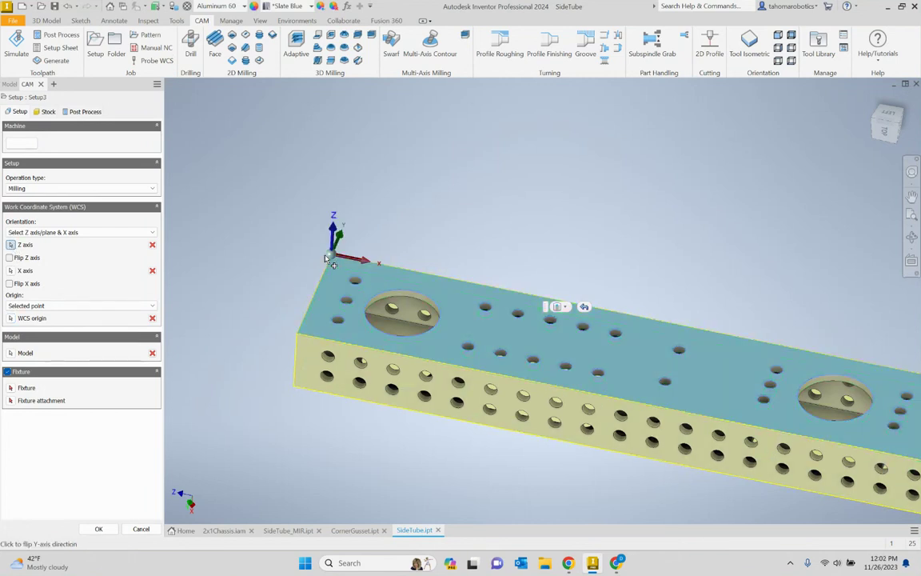
pyautogui.click(112, 530)
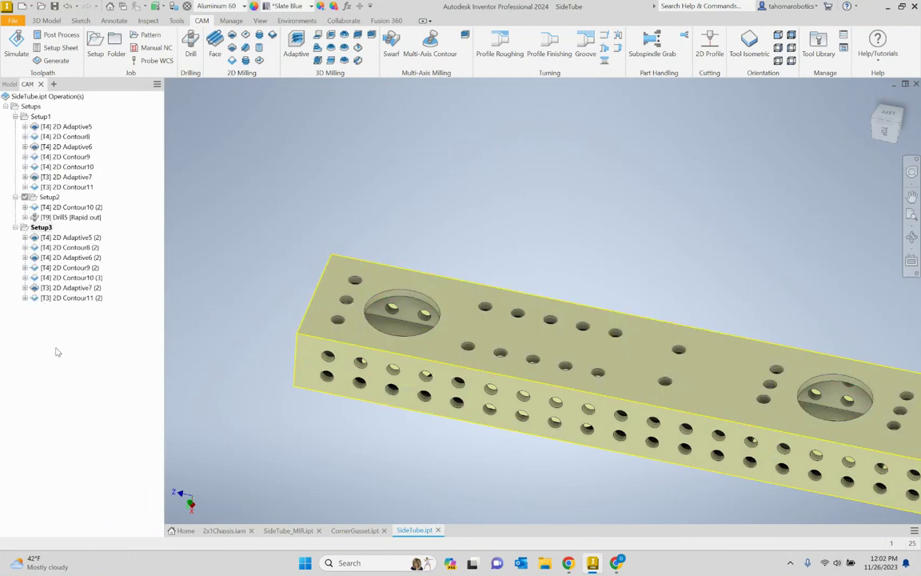
# - Make Setup3 the default folder and delete its 2D Adaptive5 (2) and 2D Contour8 (2) operations
pyautogui.rightClick(40, 227)
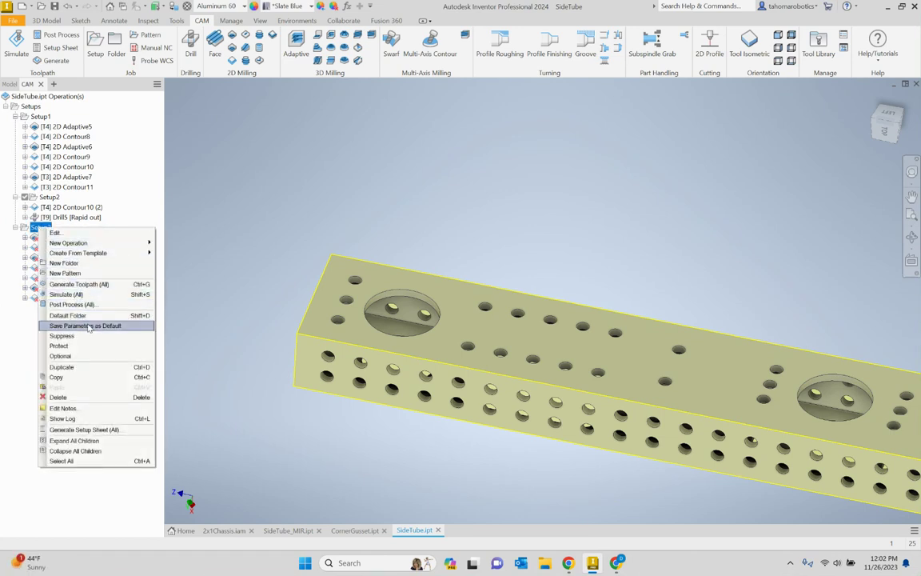
pyautogui.click(87, 316)
pyautogui.click(56, 238)
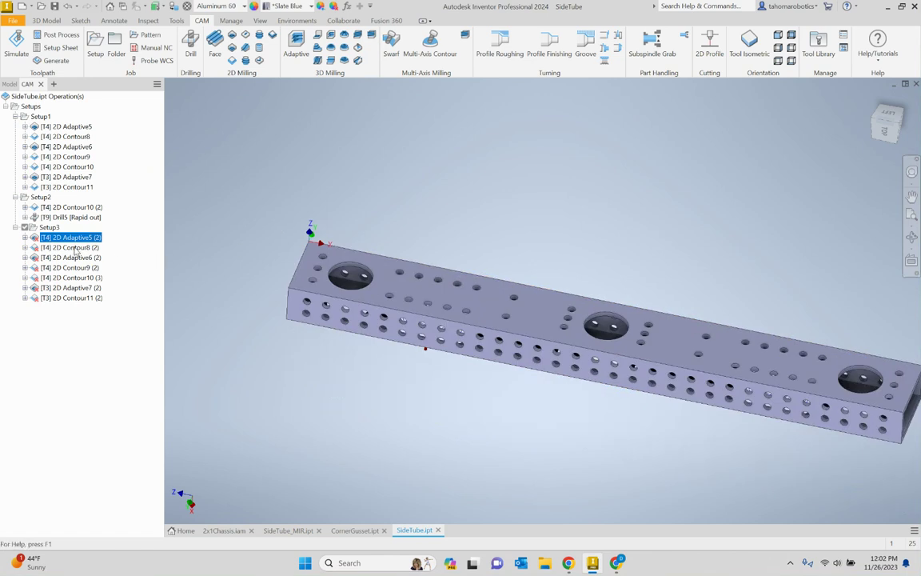
pyautogui.keyDown('shift'); pyautogui.click(76, 247); pyautogui.keyUp('shift')
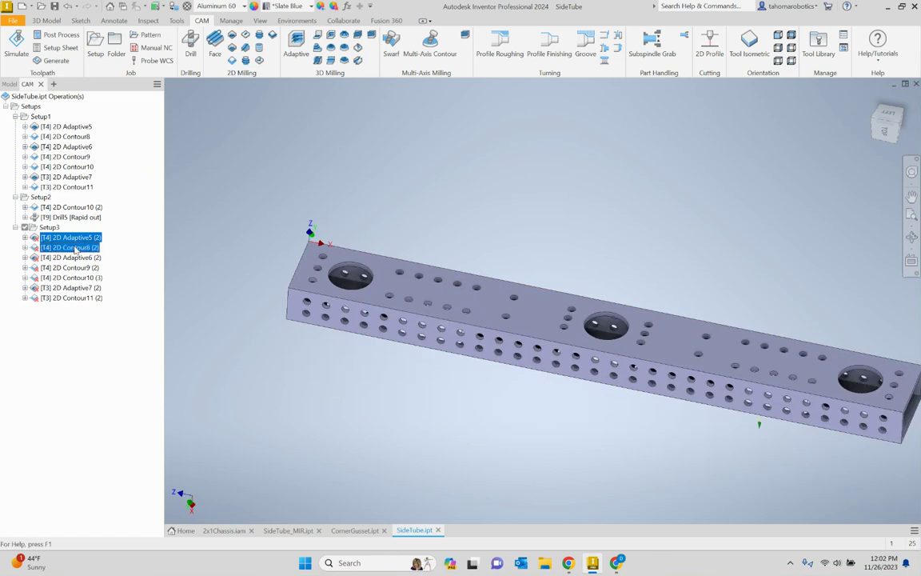
pyautogui.press('Delete')
pyautogui.click(510, 320)
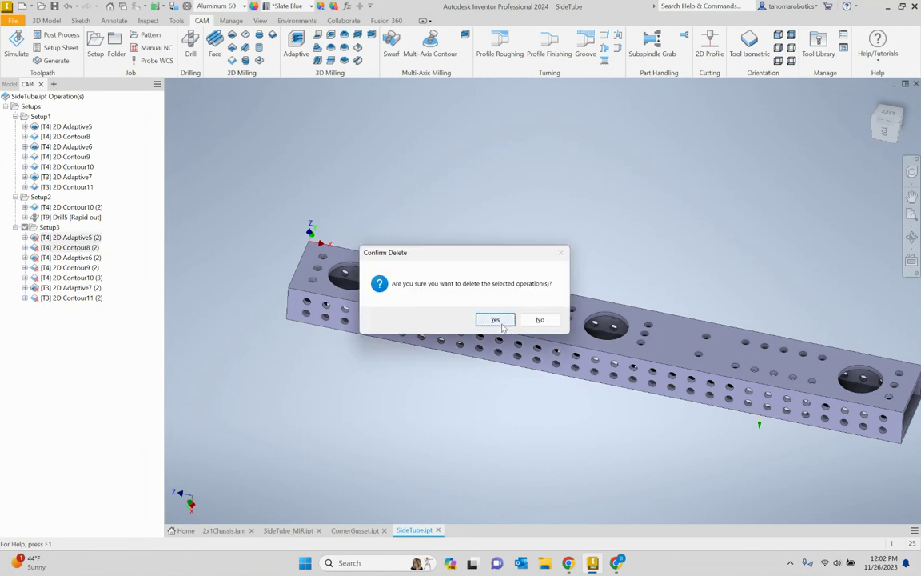
# - Replace the pocket selections of Setup3's 2D Adaptive6 (2) with the three large circular cutouts on the opposite wide face
pyautogui.click(57, 239)
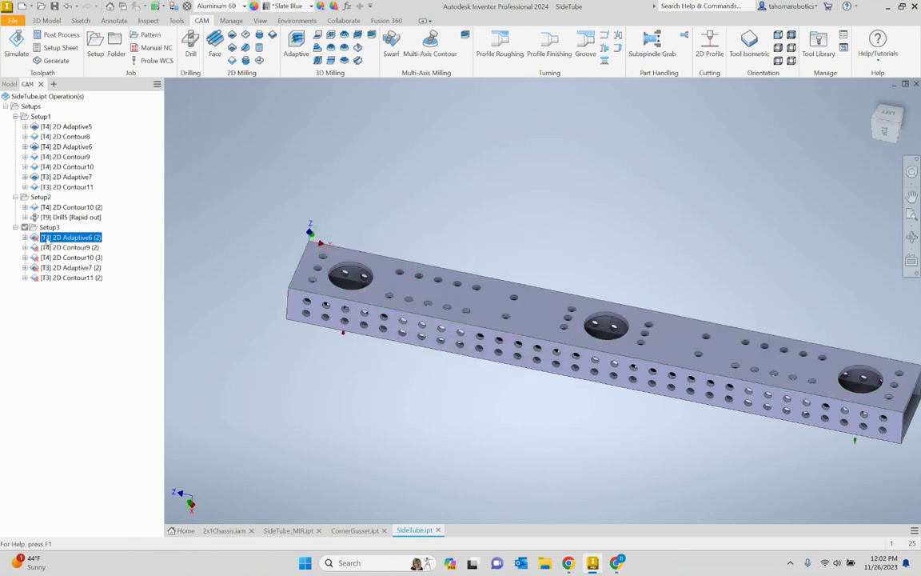
pyautogui.doubleClick(36, 240)
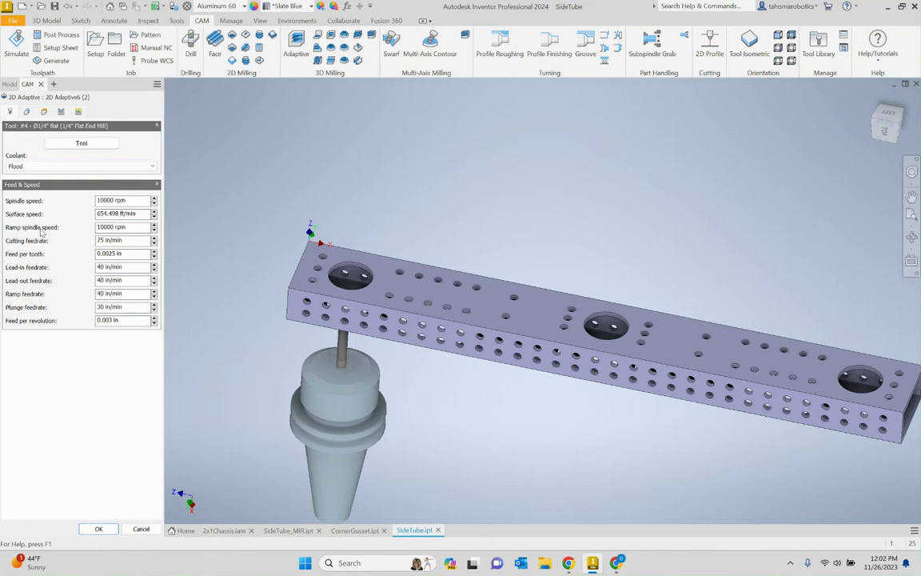
pyautogui.click(27, 111)
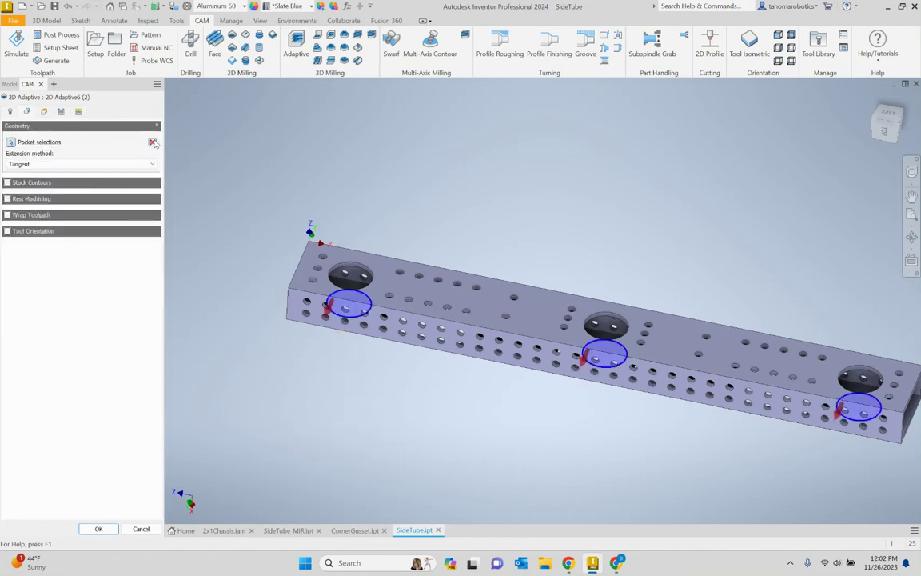
pyautogui.click(343, 272)
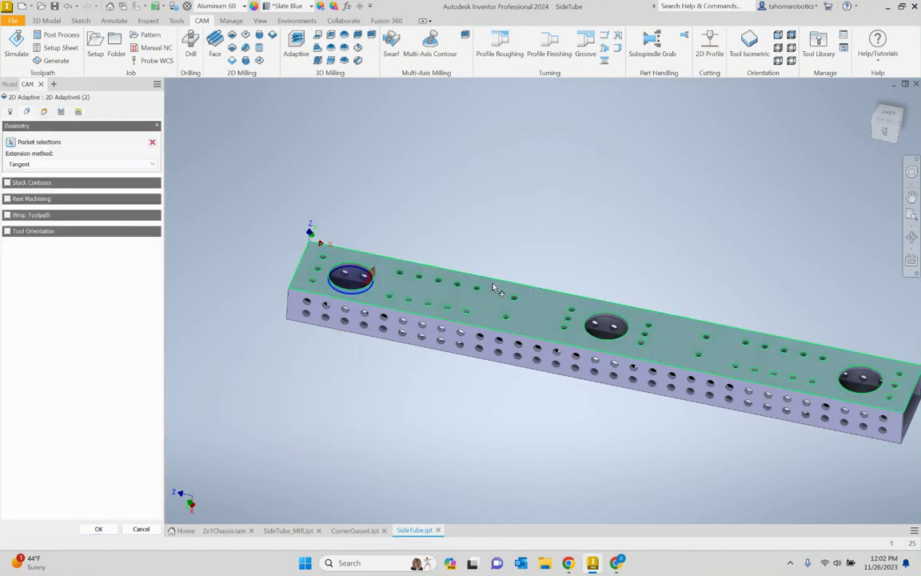
pyautogui.click(613, 324)
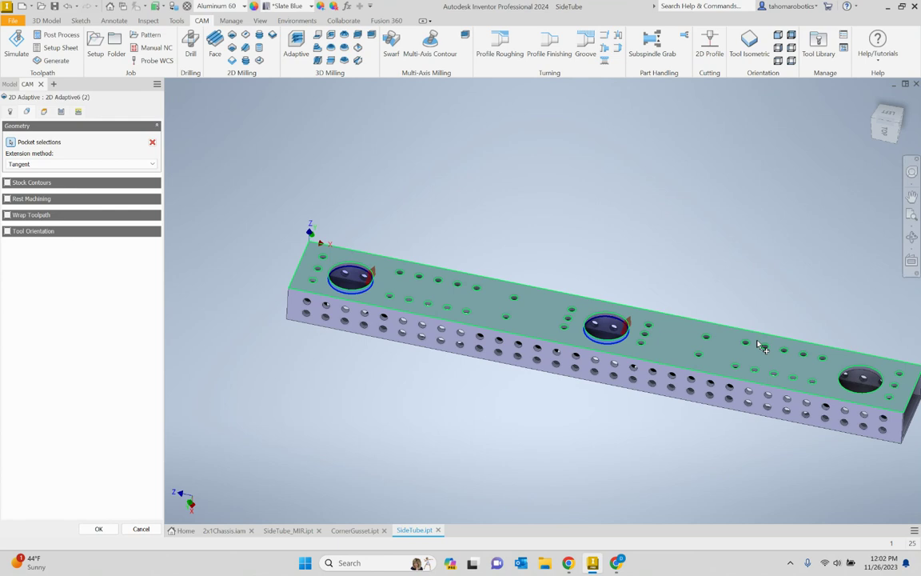
pyautogui.click(858, 379)
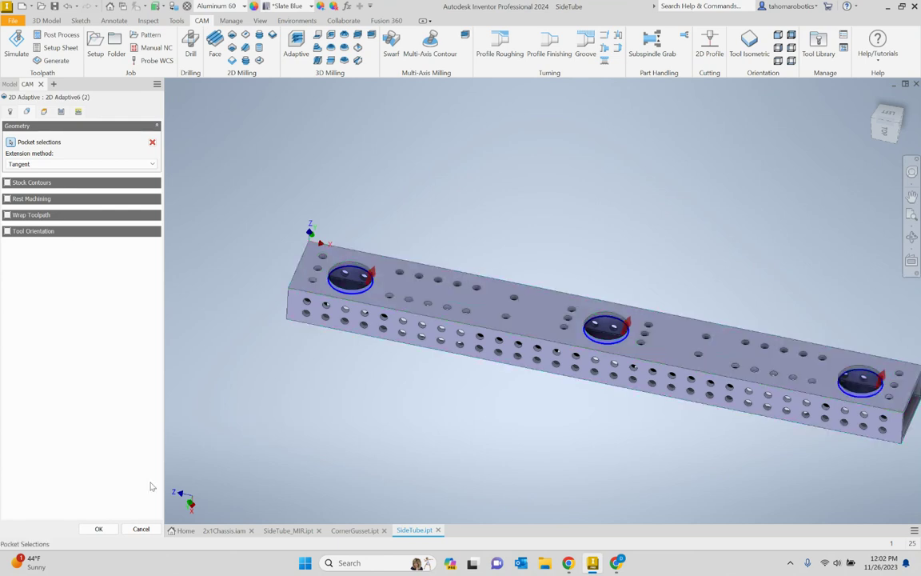
pyautogui.click(100, 528)
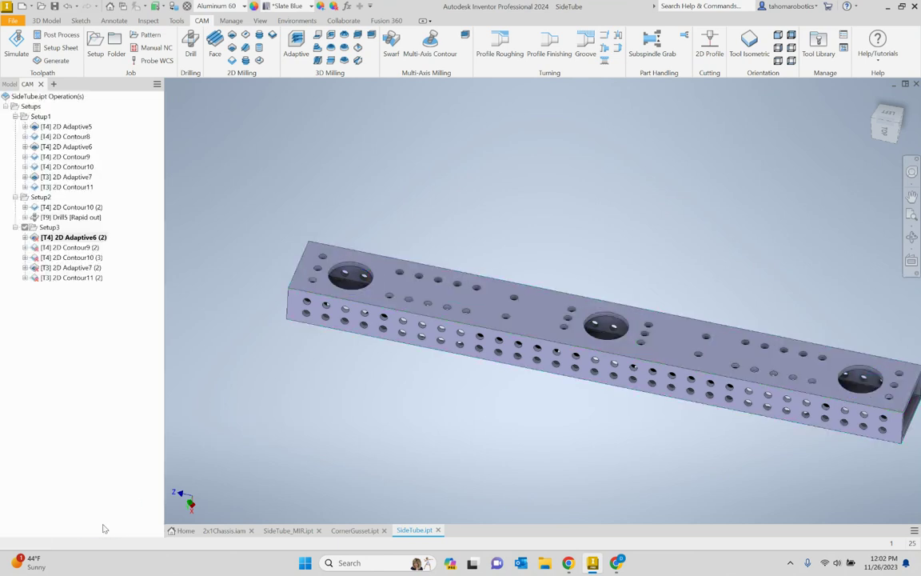
# - Replace the contour selection of 2D Contour9 (2) with the edges of the same three large circular cutouts
pyautogui.click(55, 248)
pyautogui.doubleClick(54, 248)
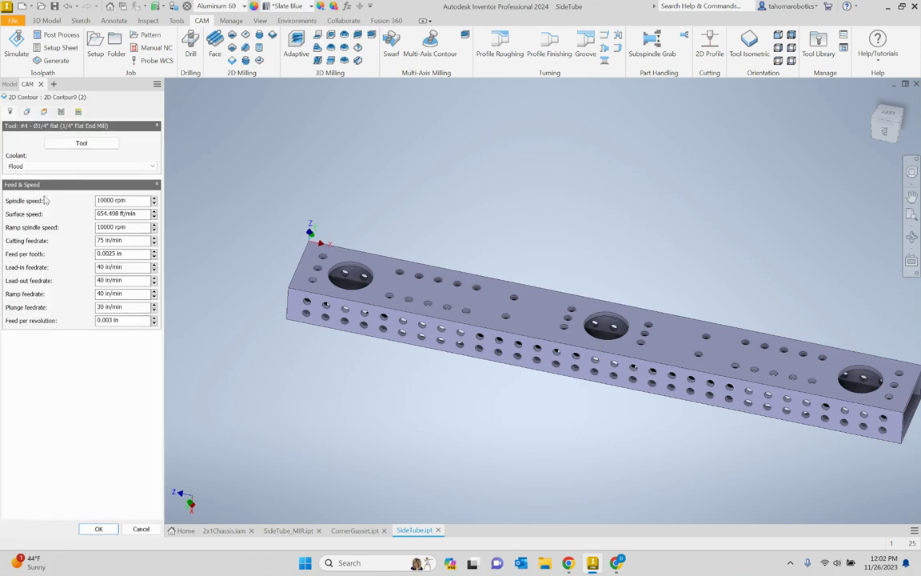
pyautogui.click(27, 111)
pyautogui.click(134, 138)
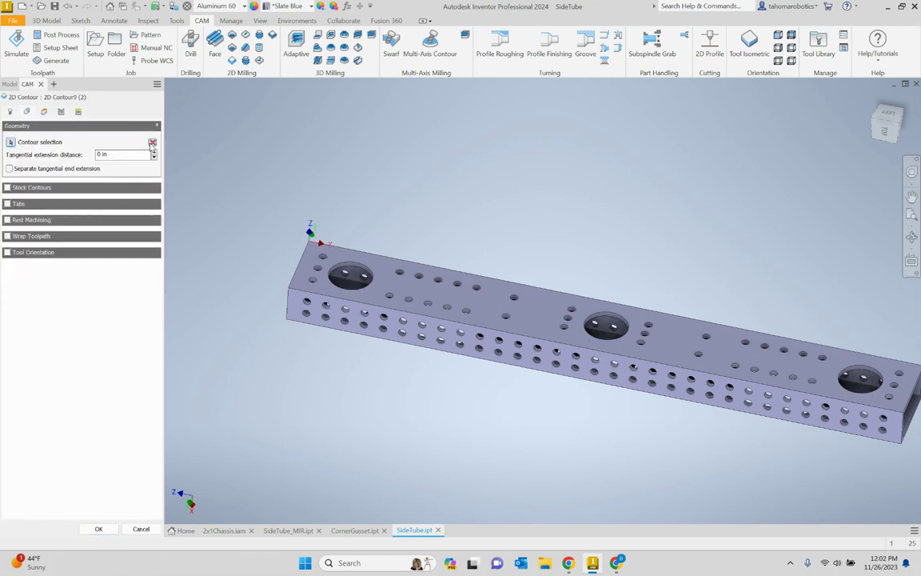
pyautogui.click(342, 275)
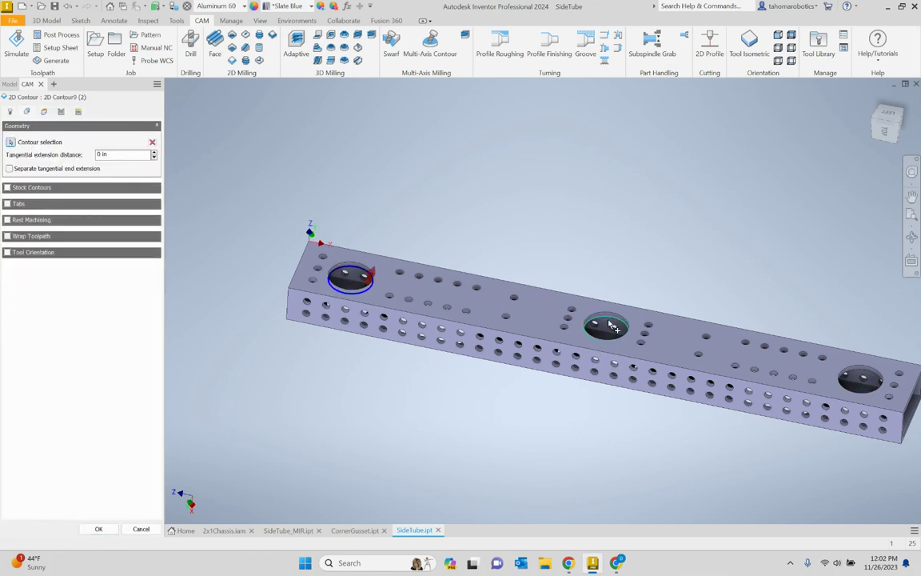
pyautogui.click(614, 326)
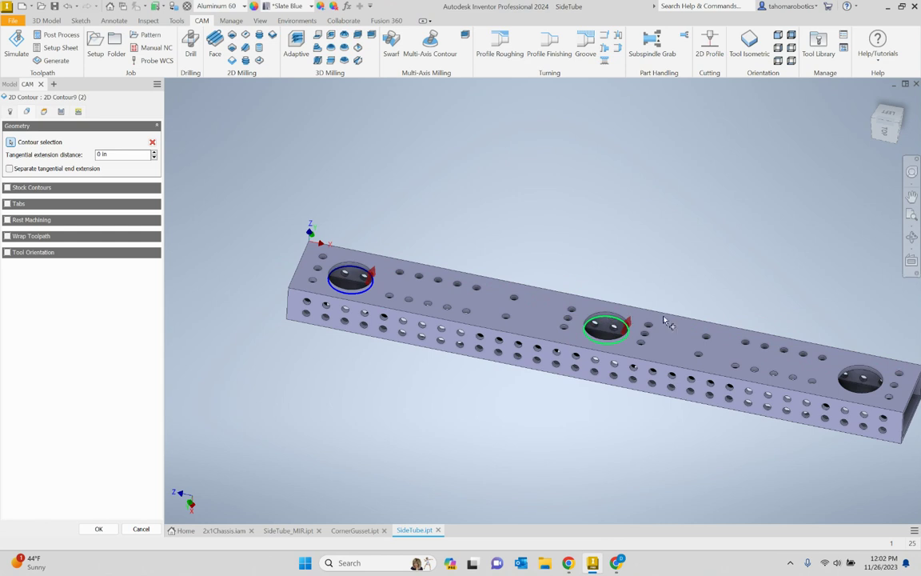
pyautogui.click(861, 381)
pyautogui.click(98, 529)
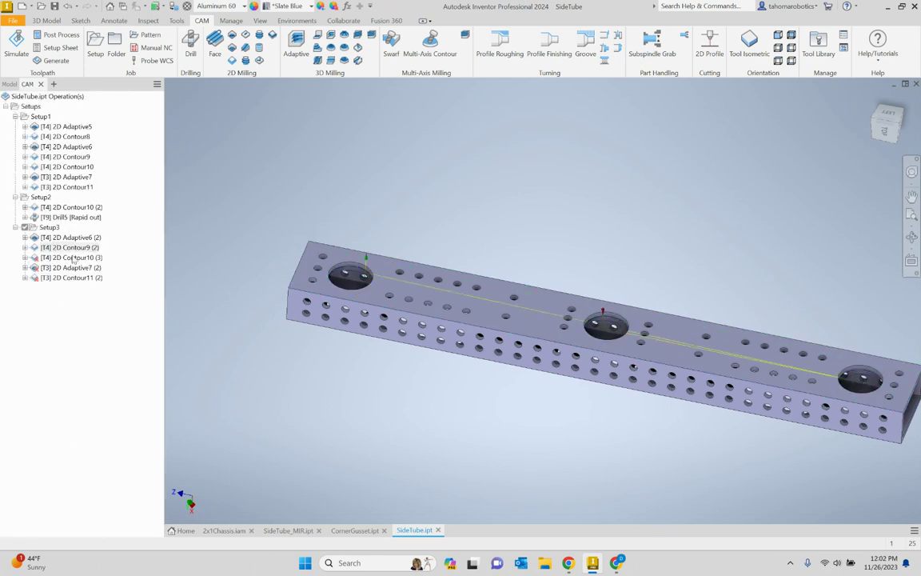
# - Replace the contour selection of 2D Contour10 (3) with the wide face's short edge at the tube end opposite the origin
pyautogui.click(69, 259)
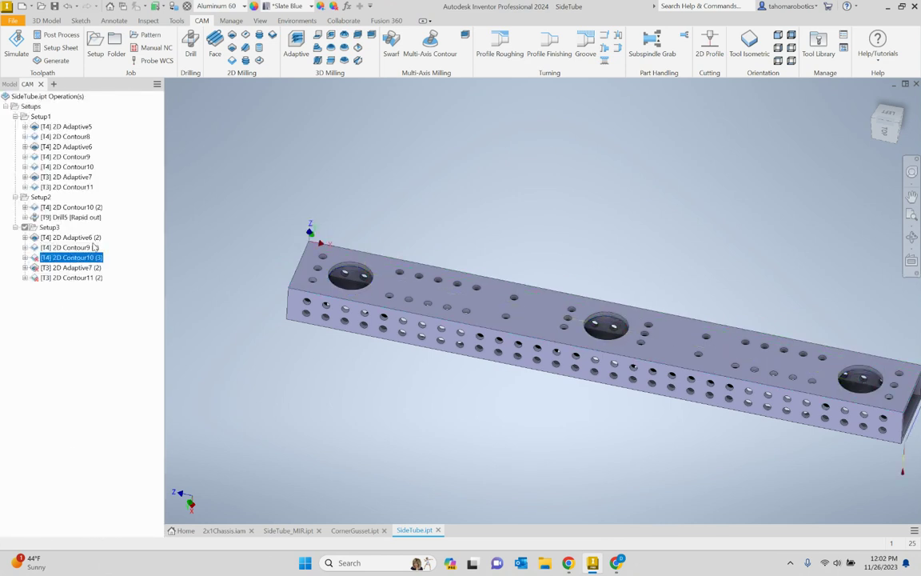
pyautogui.doubleClick(37, 259)
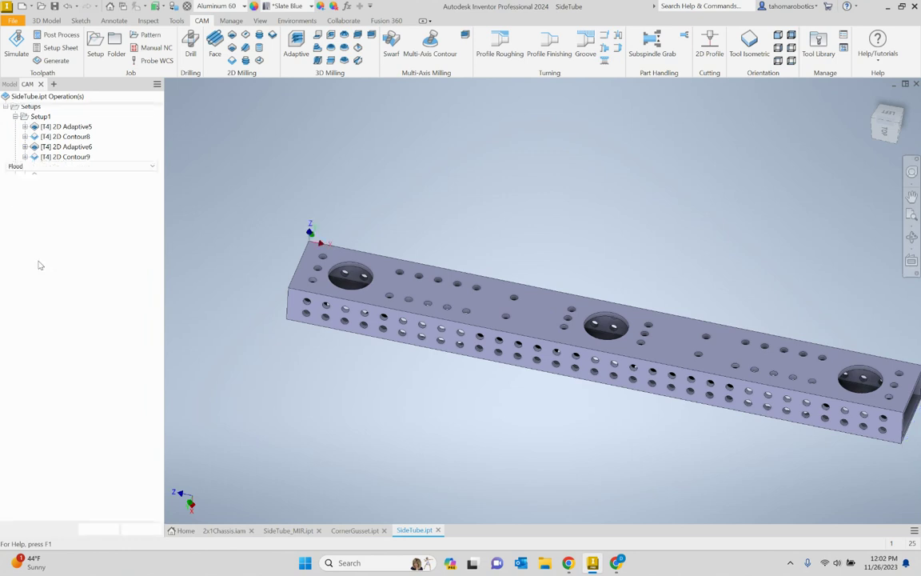
pyautogui.click(28, 112)
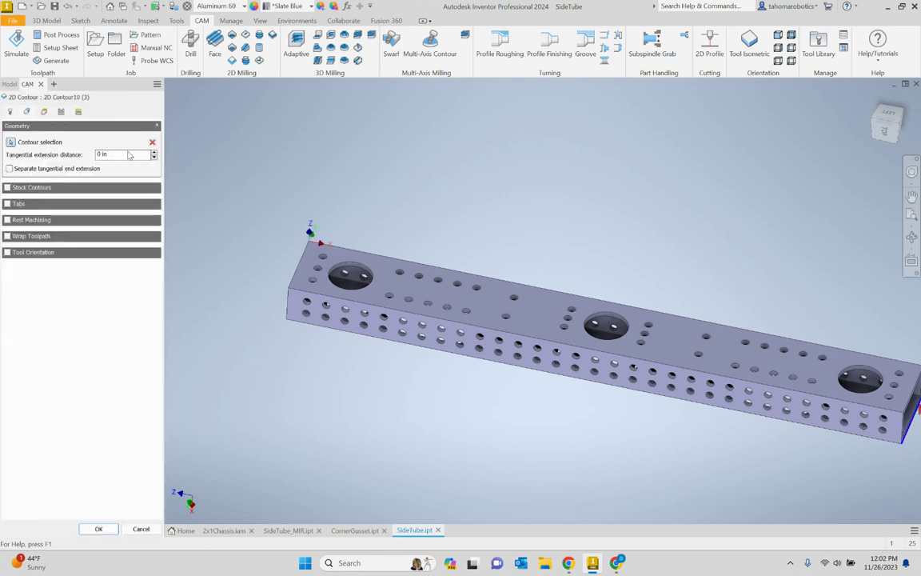
pyautogui.click(152, 143)
pyautogui.scroll(3, 257, 181)
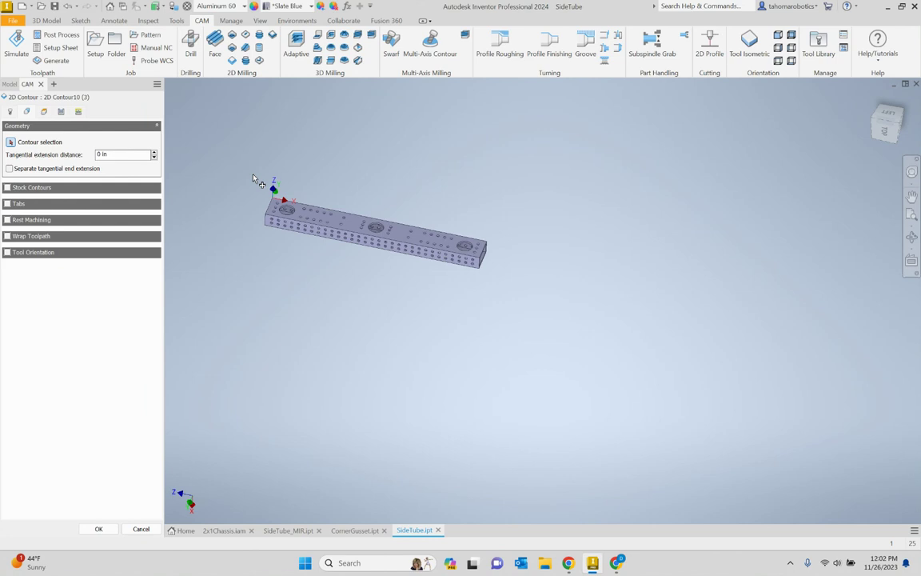
pyautogui.scroll(-6, 489, 234)
pyautogui.scroll(-2, 493, 235)
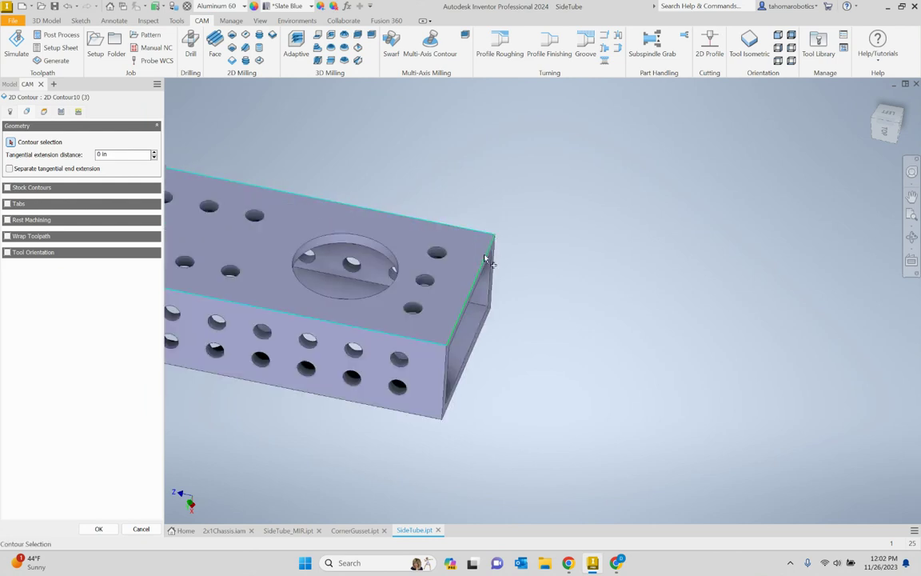
pyautogui.click(486, 262)
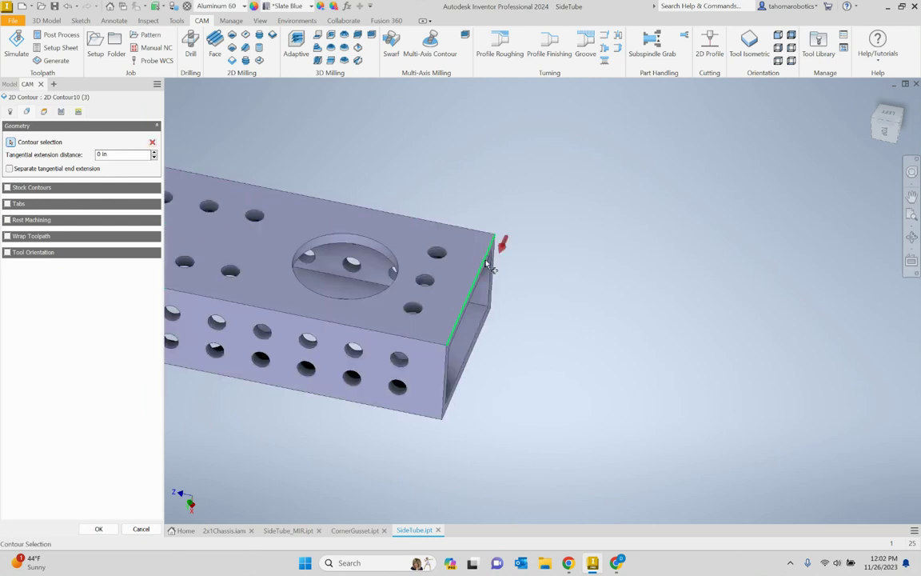
pyautogui.click(98, 529)
# - Delete the 2D Adaptive7 (2) and 2D Contour11 (2) operations from Setup3
pyautogui.scroll(5, 504, 280)
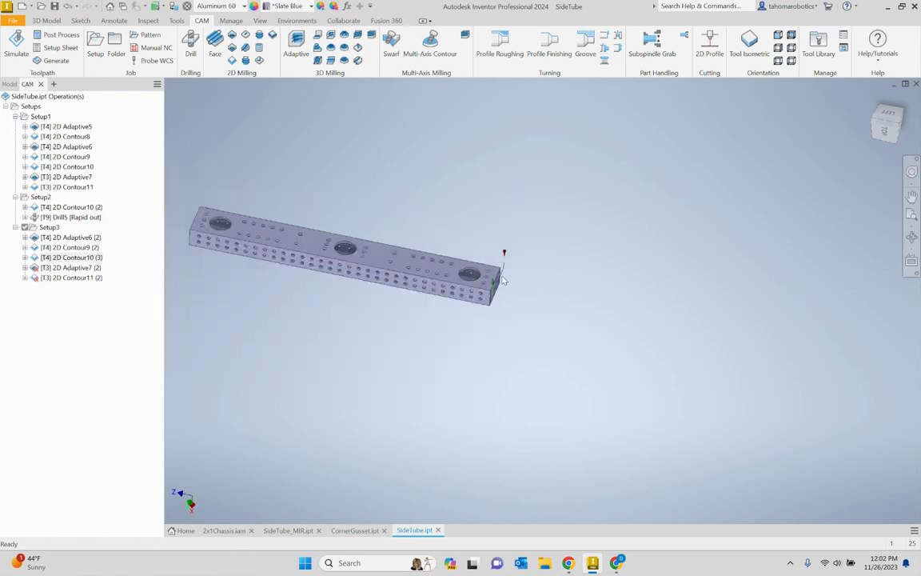
pyautogui.click(96, 268)
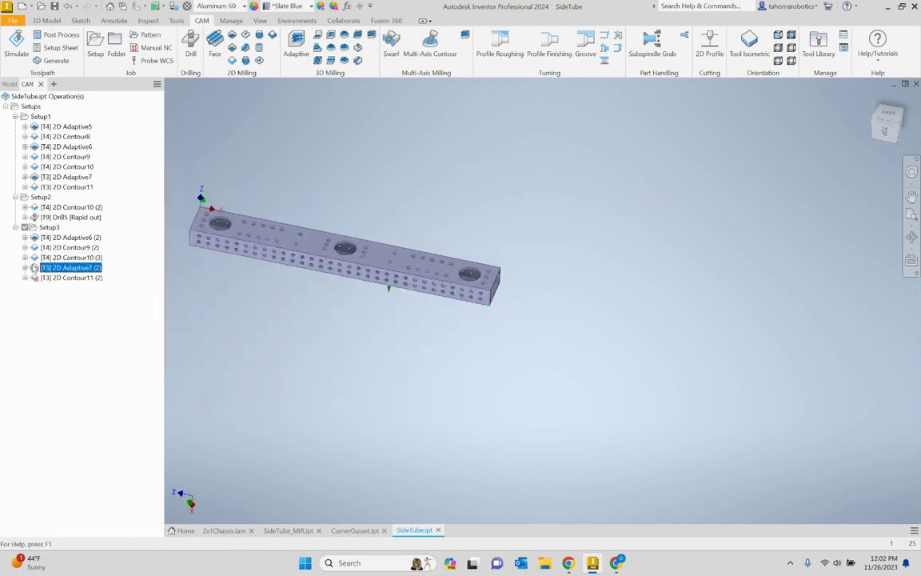
pyautogui.scroll(-3, 314, 240)
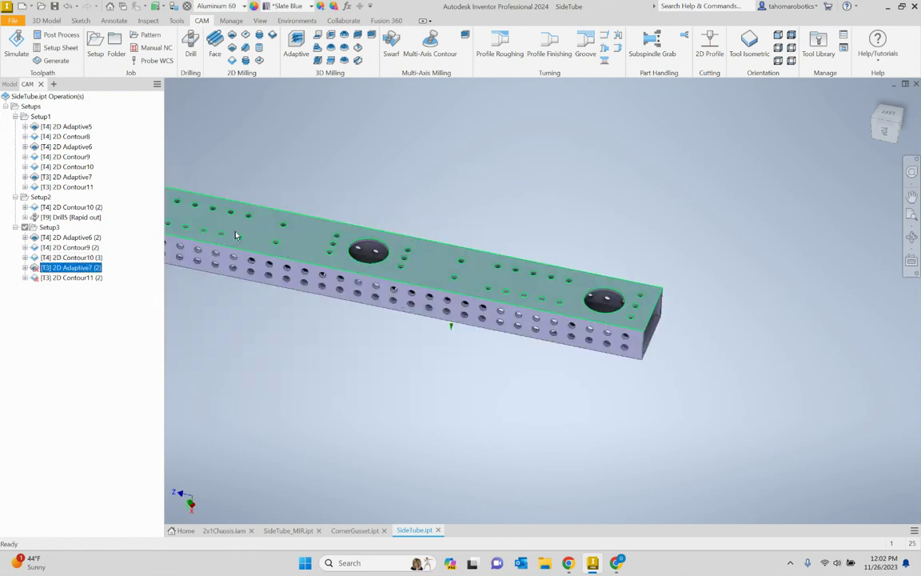
pyautogui.scroll(4, 240, 233)
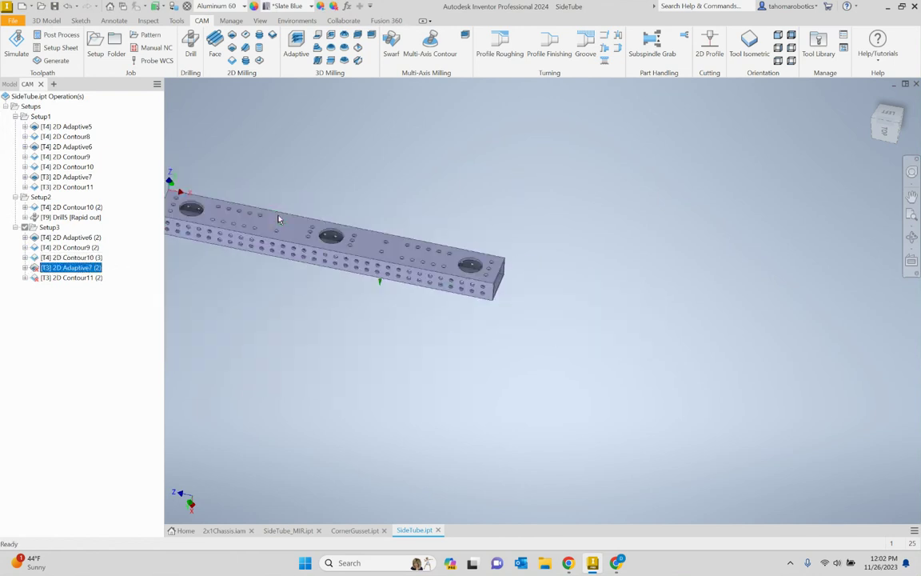
pyautogui.keyDown('shift'); pyautogui.click(48, 278); pyautogui.keyUp('shift')
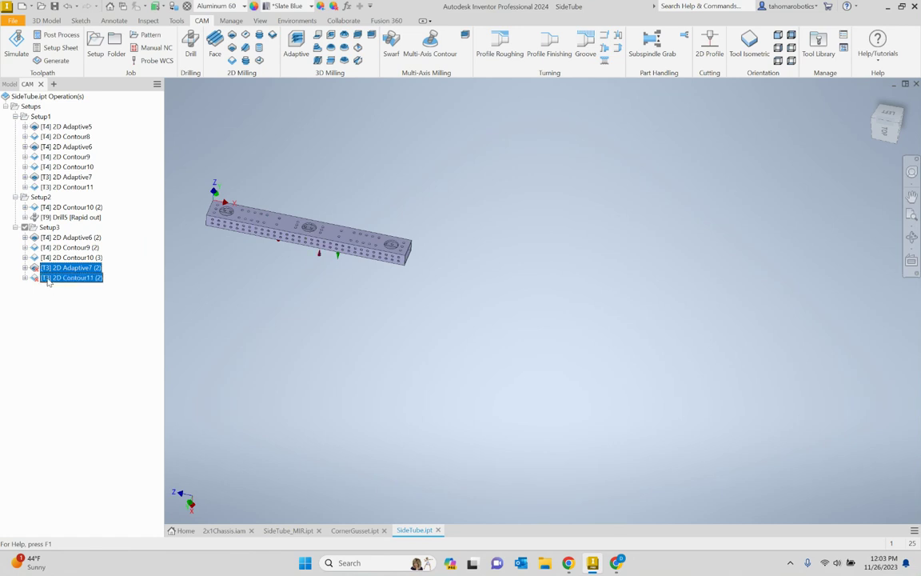
pyautogui.press('Delete')
pyautogui.click(494, 319)
# - Copy the Drill5 operation from Setup2 into Setup3
pyautogui.click(56, 219)
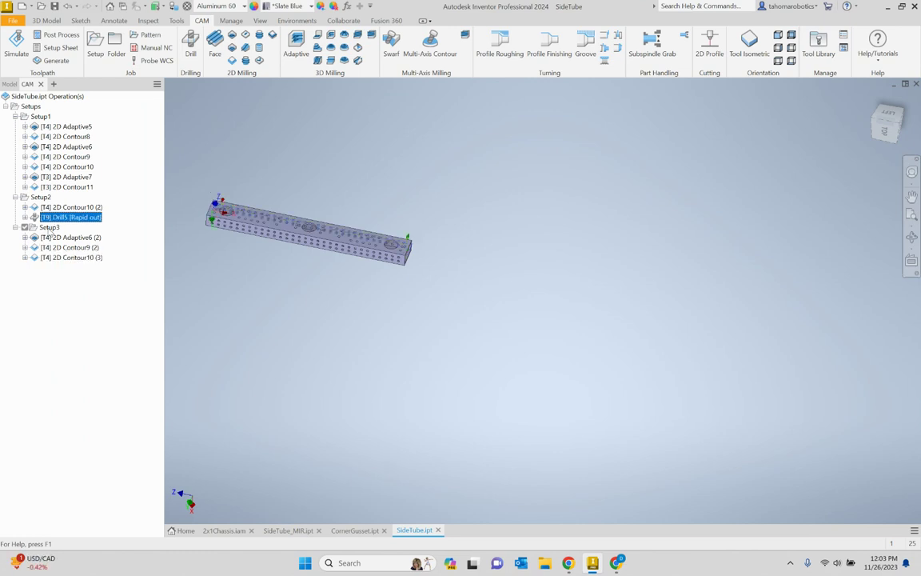
pyautogui.click(50, 228)
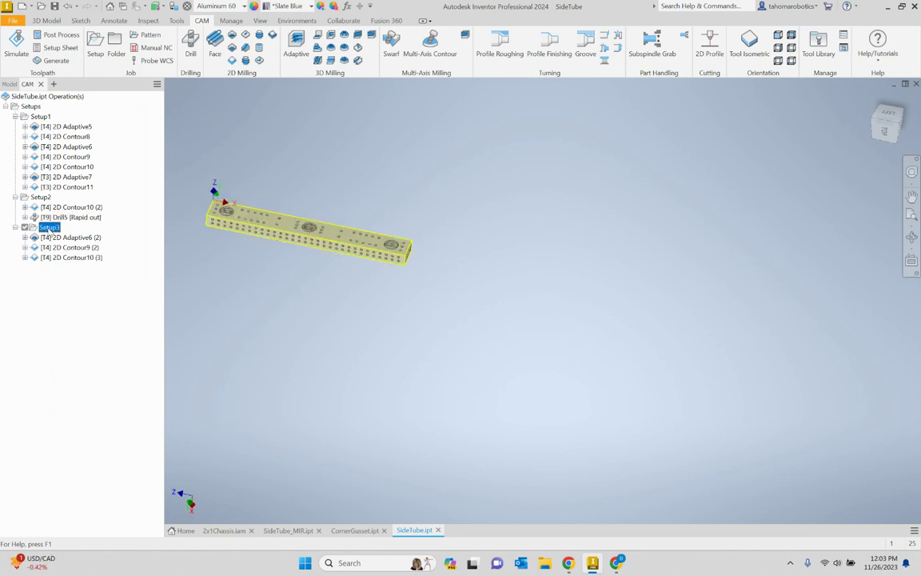
pyautogui.hotkey('ctrl', 'v')
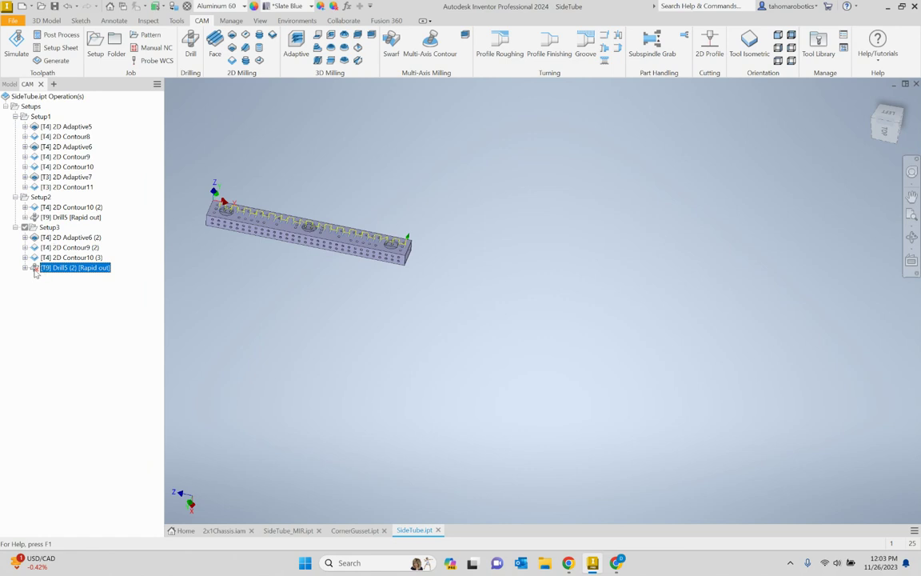
# - Replace the hole faces of Drill5 (2) with all same-diameter small holes on Setup3's wide face
pyautogui.doubleClick(34, 268)
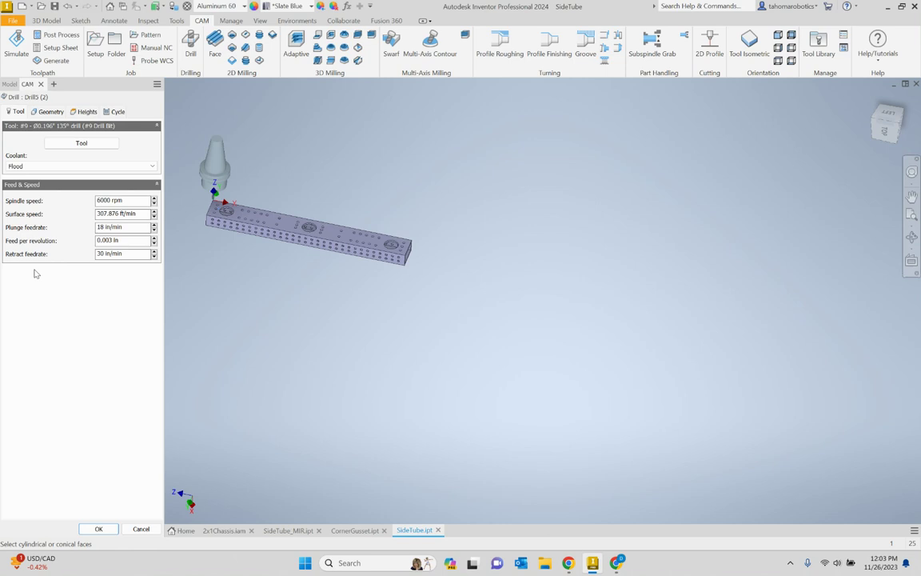
pyautogui.click(46, 113)
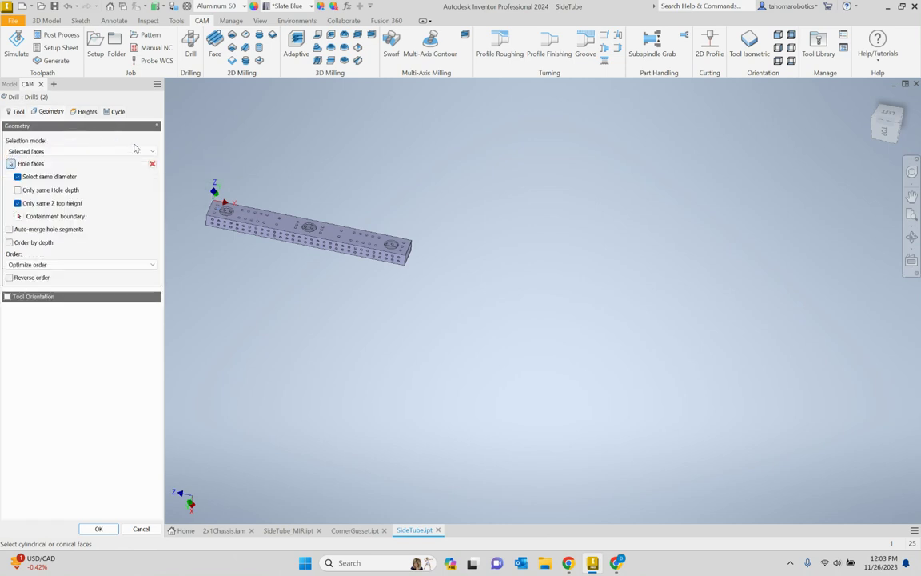
pyautogui.scroll(5, 218, 216)
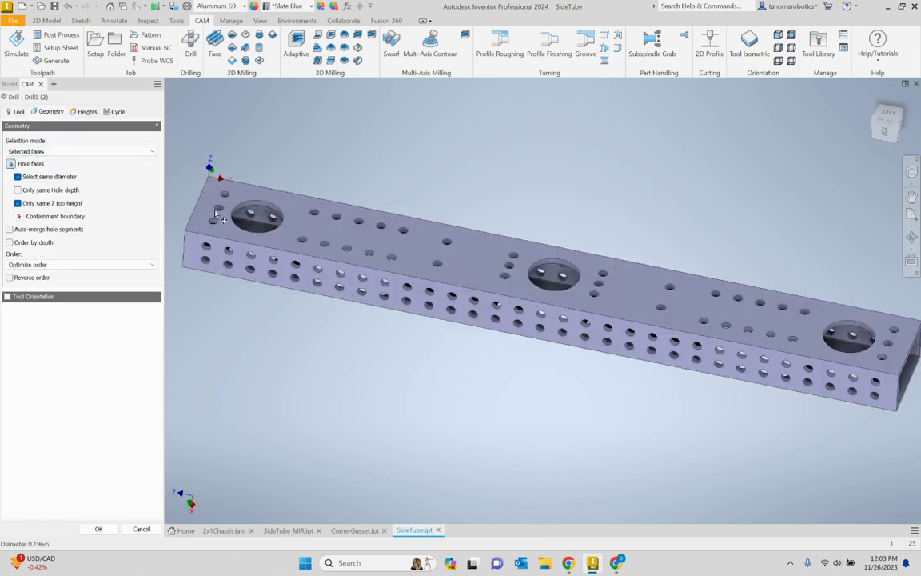
pyautogui.click(227, 197)
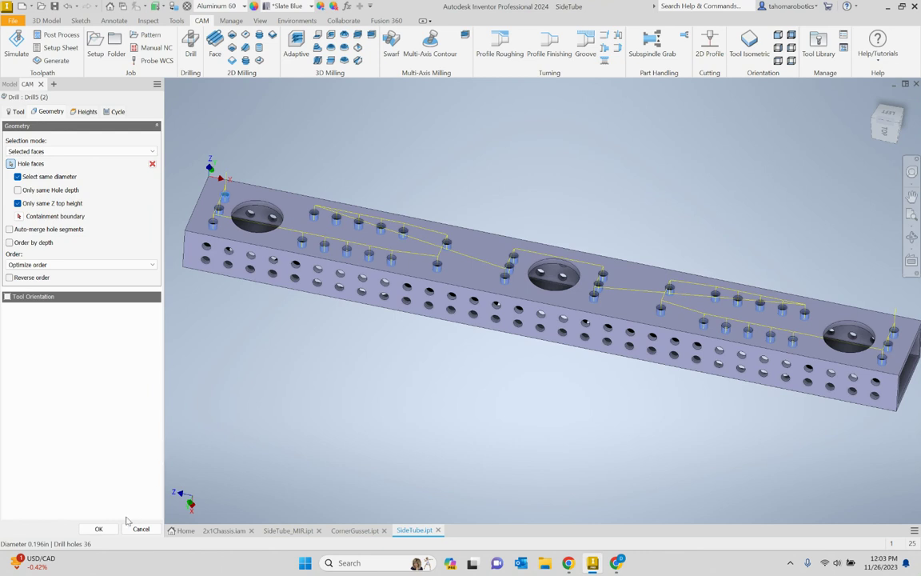
pyautogui.click(99, 529)
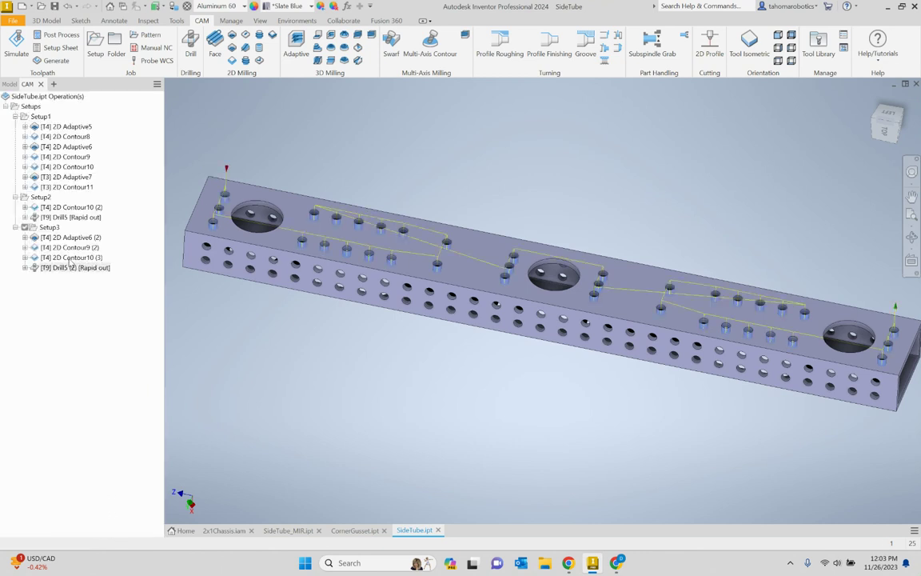
# - Inspect the toolpath depths of Setup3's drill, adaptive and contour operations from the tube's open end
pyautogui.keyDown('shift'); pyautogui.moveTo(559, 197); pyautogui.dragTo(556, 312, button='middle'); pyautogui.keyUp('shift')
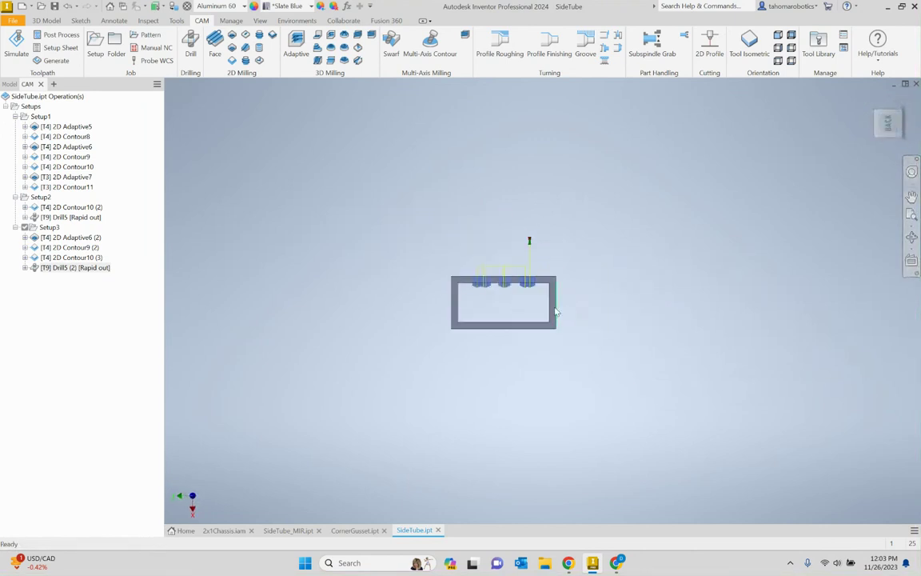
pyautogui.scroll(6, 556, 312)
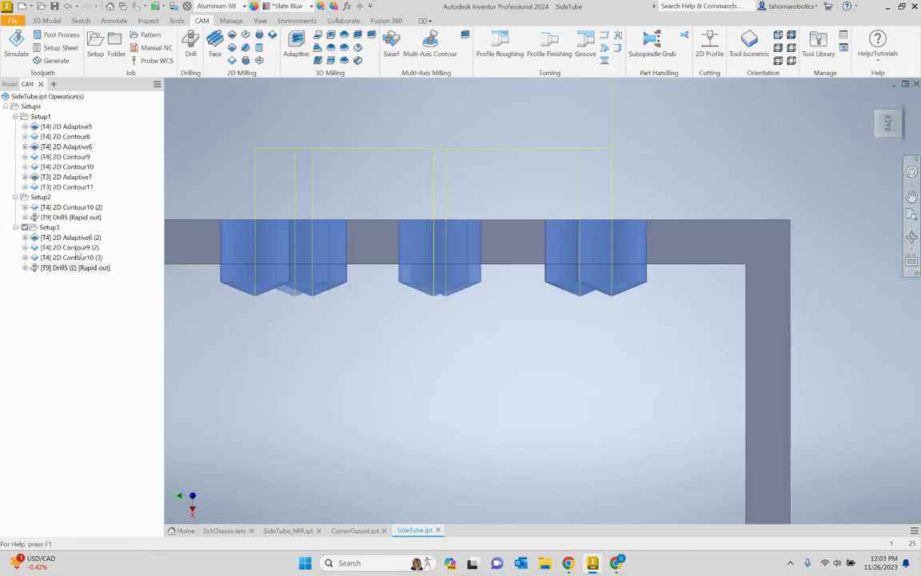
pyautogui.click(71, 237)
pyautogui.click(67, 247)
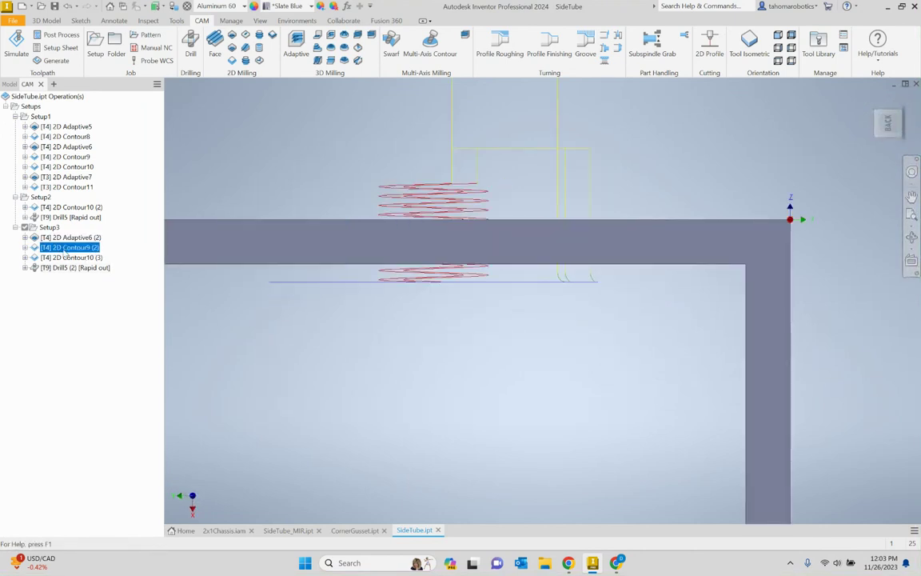
pyautogui.click(67, 257)
pyautogui.scroll(-5, 407, 239)
pyautogui.click(80, 237)
pyautogui.press('F6')
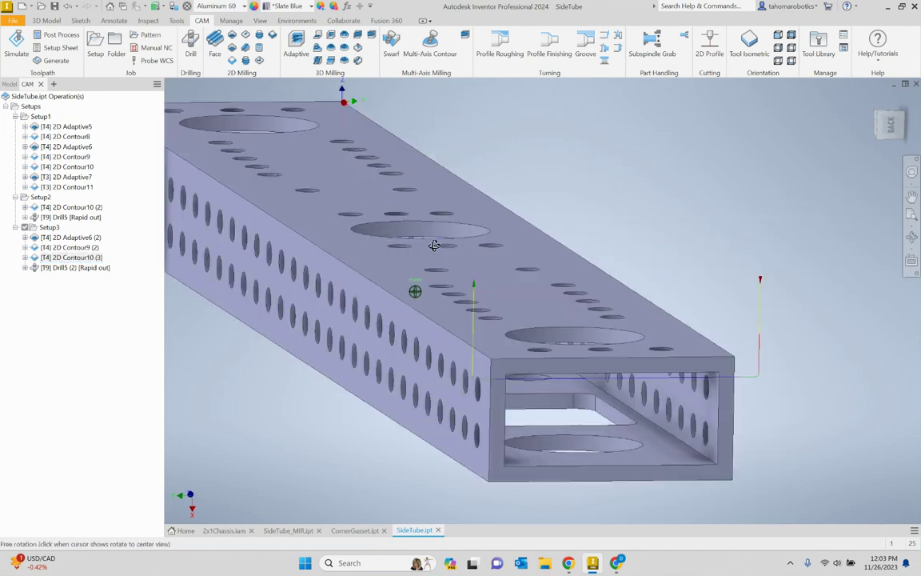
# - Examine Setup3's 2D Contour9 (2) and 2D Contour10 (3) toolpaths and the hole rows on the tube's wide and narrow faces
pyautogui.click(89, 248)
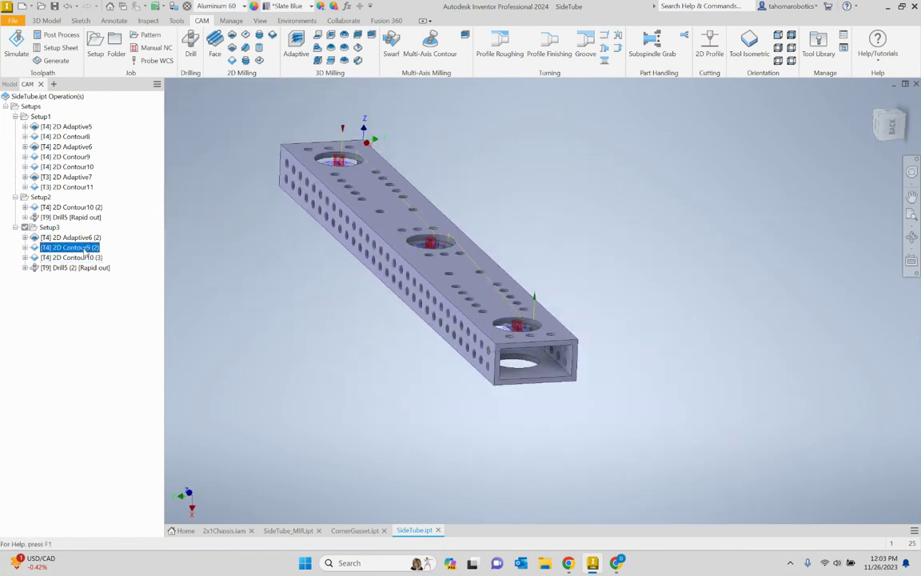
pyautogui.click(80, 257)
pyautogui.scroll(5, 432, 208)
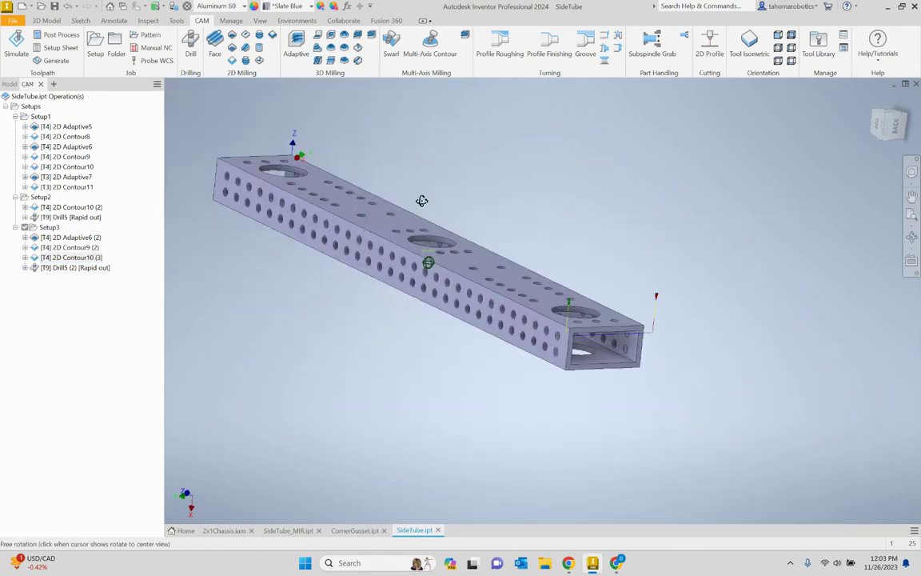
pyautogui.scroll(-5, 444, 217)
pyautogui.keyDown('shift'); pyautogui.moveTo(378, 178); pyautogui.dragTo(396, 296, button='middle'); pyautogui.keyUp('shift')
pyautogui.scroll(5, 362, 211)
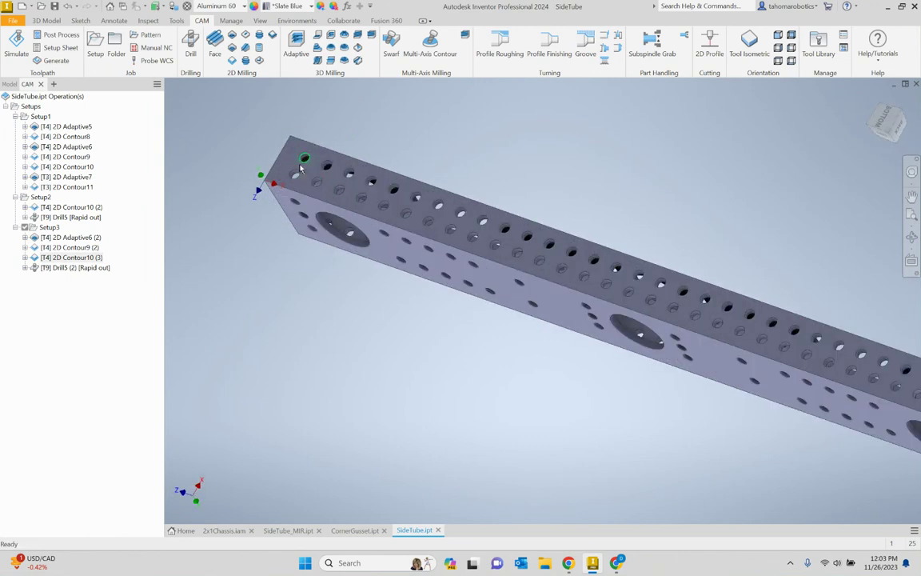
pyautogui.keyDown('shift'); pyautogui.moveTo(377, 220); pyautogui.dragTo(404, 91, button='middle'); pyautogui.keyUp('shift')
pyautogui.keyDown('shift'); pyautogui.moveTo(377, 290); pyautogui.dragTo(376, 331, button='middle'); pyautogui.keyUp('shift')
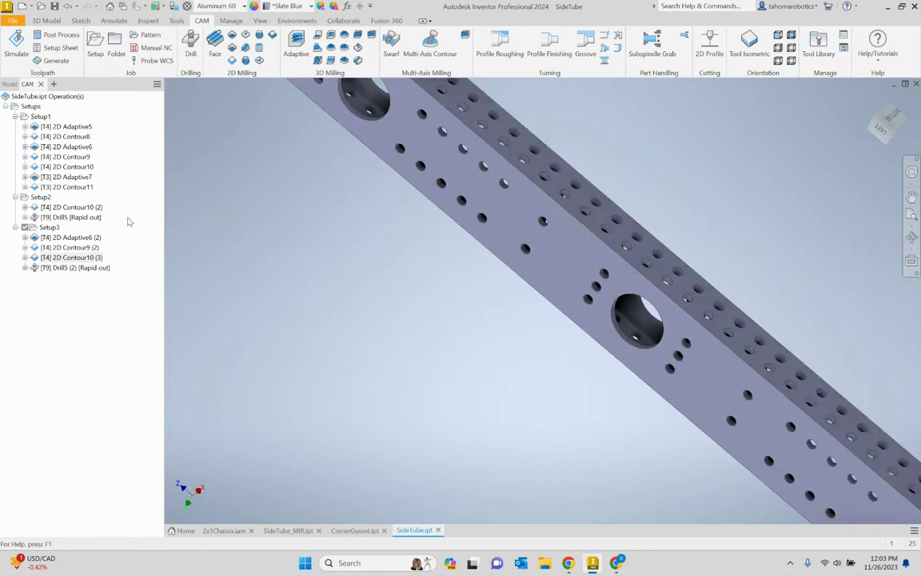
pyautogui.press('F5')
pyautogui.press('F5')
pyautogui.press('F5')
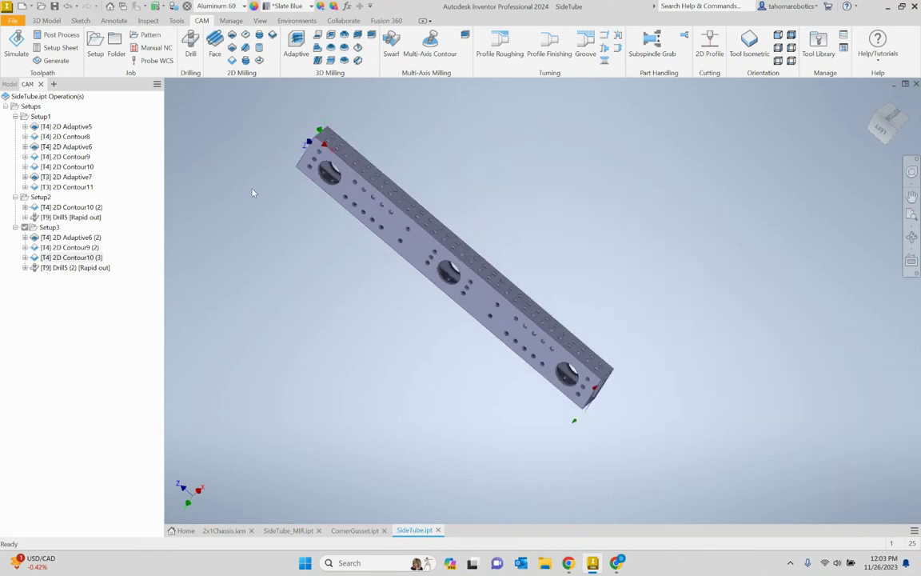
pyautogui.press('F4')
pyautogui.moveTo(290, 168); pyautogui.dragTo(288, 180)
pyautogui.press('Escape')
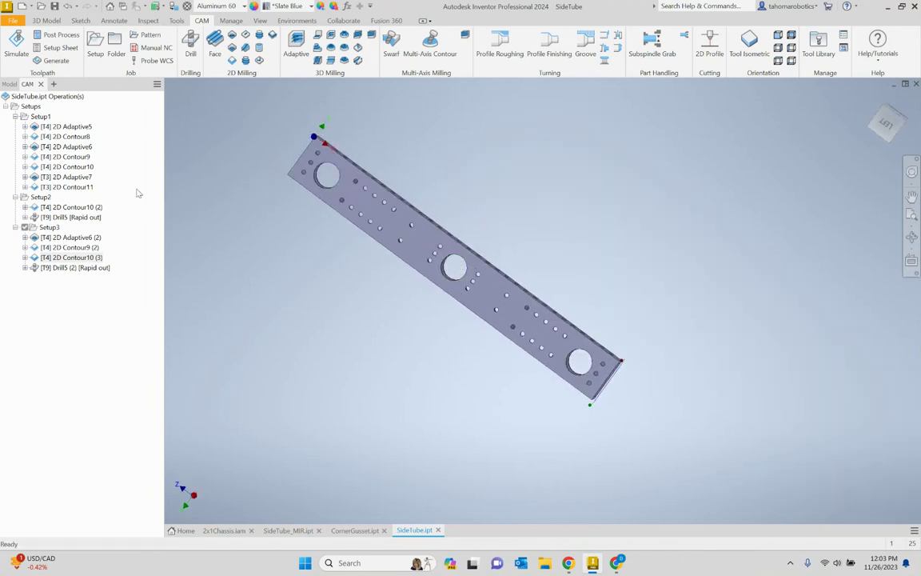
# - Duplicate Setup2 with its contour and drill operations, place the copy after Setup3 and rename it Setup4
pyautogui.click(40, 197)
pyautogui.rightClick(40, 198)
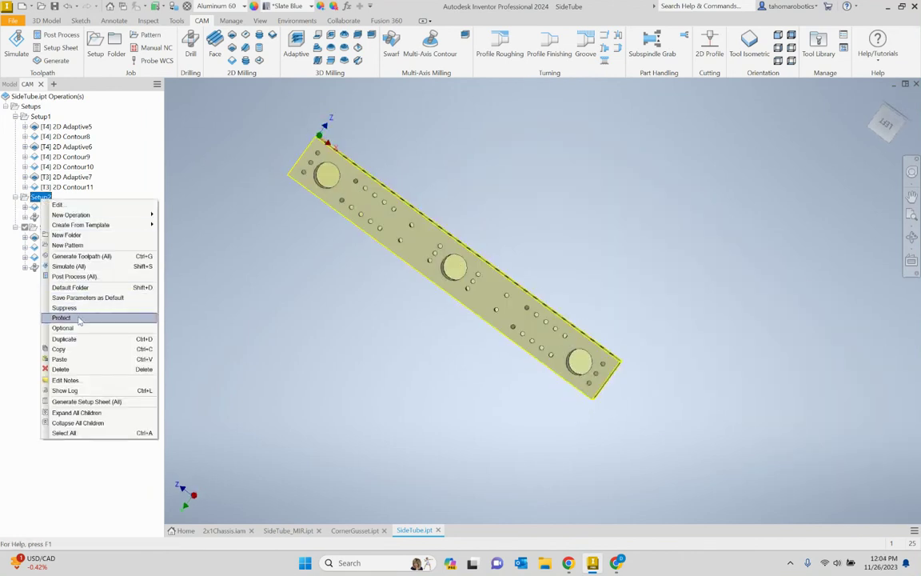
pyautogui.click(64, 339)
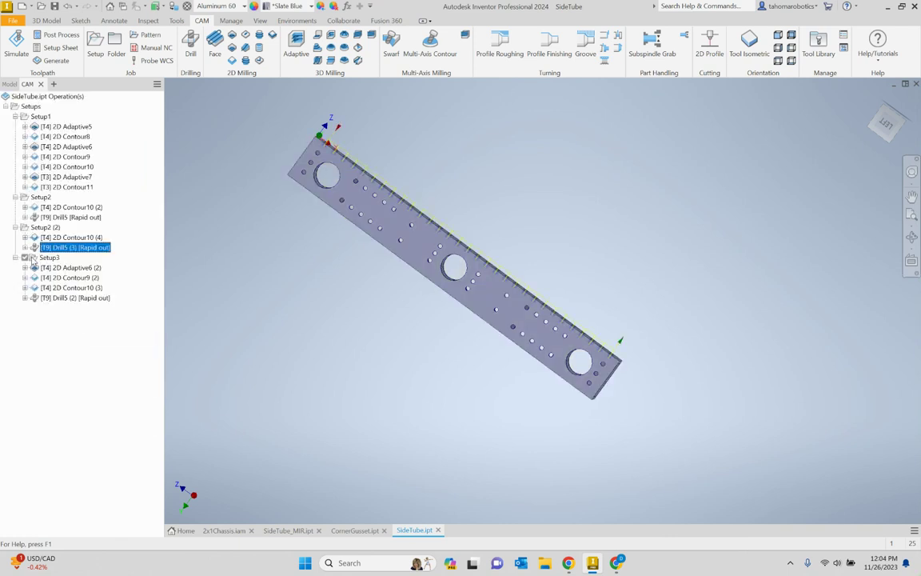
pyautogui.moveTo(32, 257)
pyautogui.mouseDown()
pyautogui.moveTo(35, 218)
pyautogui.moveTo(37, 240)
pyautogui.mouseUp()
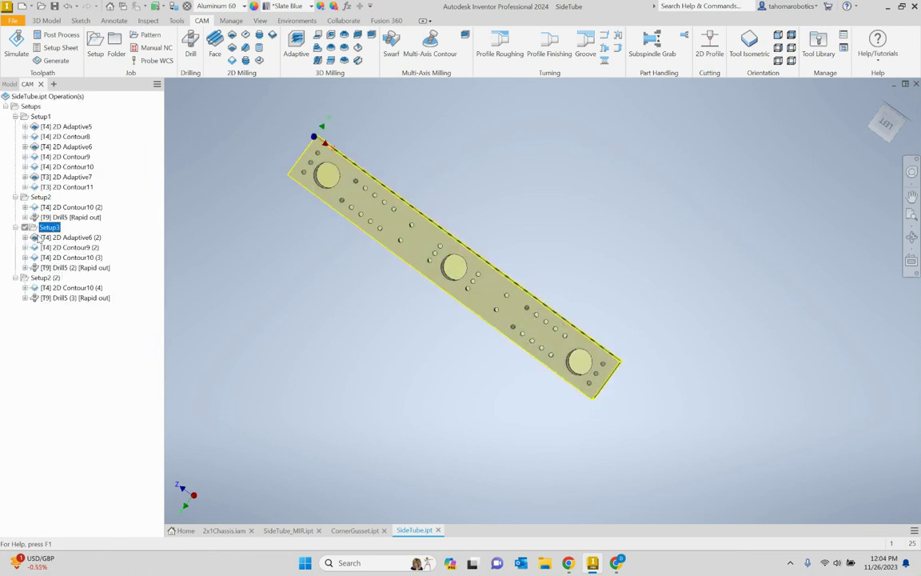
pyautogui.click(44, 277)
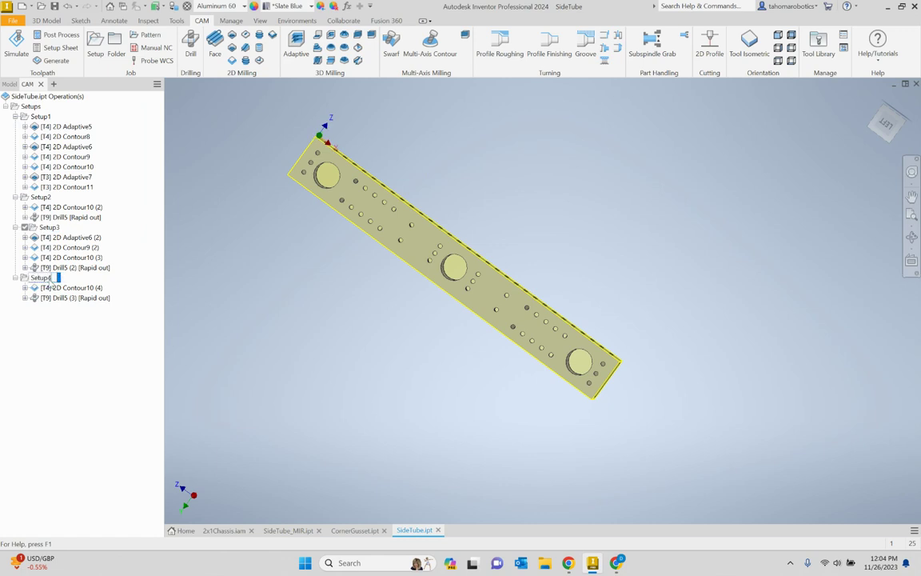
pyautogui.click(50, 289)
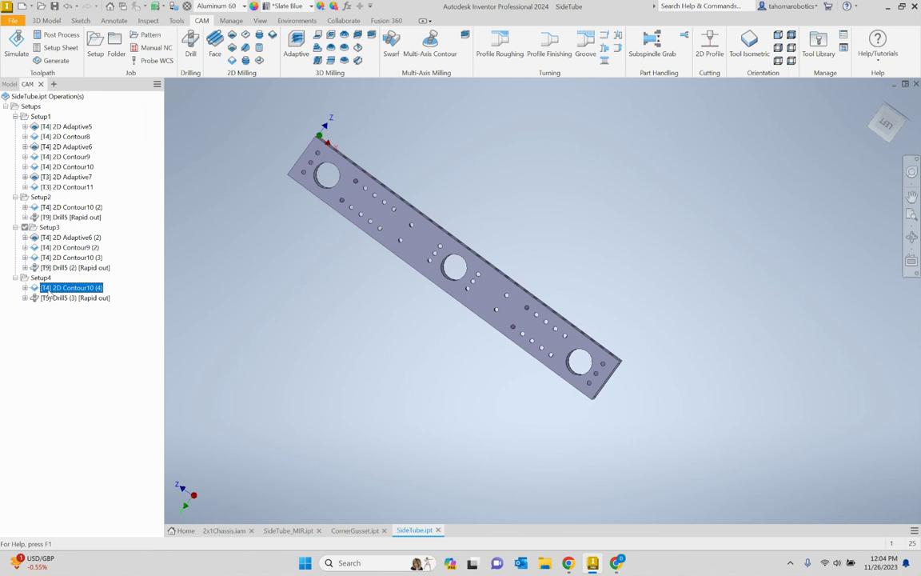
# - Compare the hole rows on the two narrow faces and rename Setup2 to Setup2and4
pyautogui.keyDown('shift'); pyautogui.moveTo(369, 230); pyautogui.dragTo(323, 233, button='middle'); pyautogui.keyUp('shift')
pyautogui.scroll(5, 296, 230)
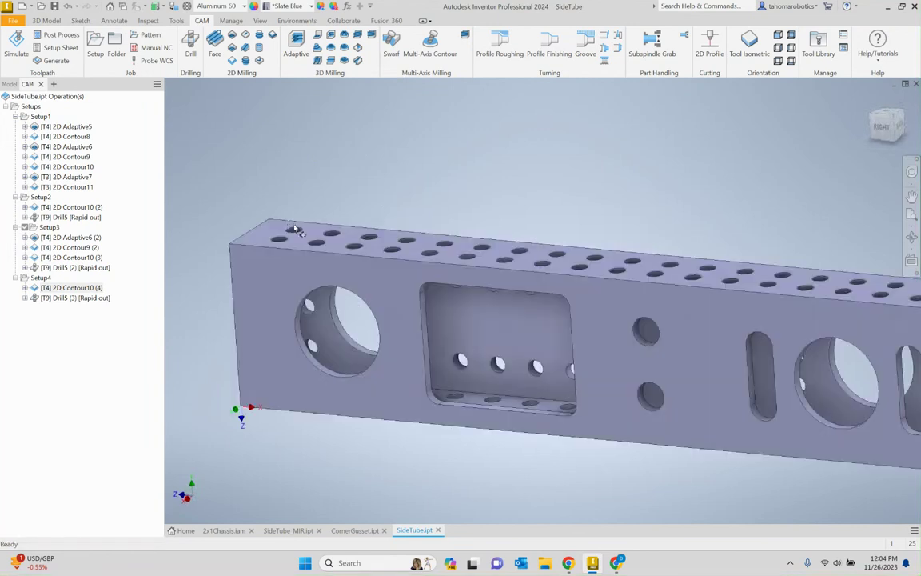
pyautogui.keyDown('shift'); pyautogui.moveTo(480, 237); pyautogui.dragTo(360, 308, button='middle'); pyautogui.keyUp('shift')
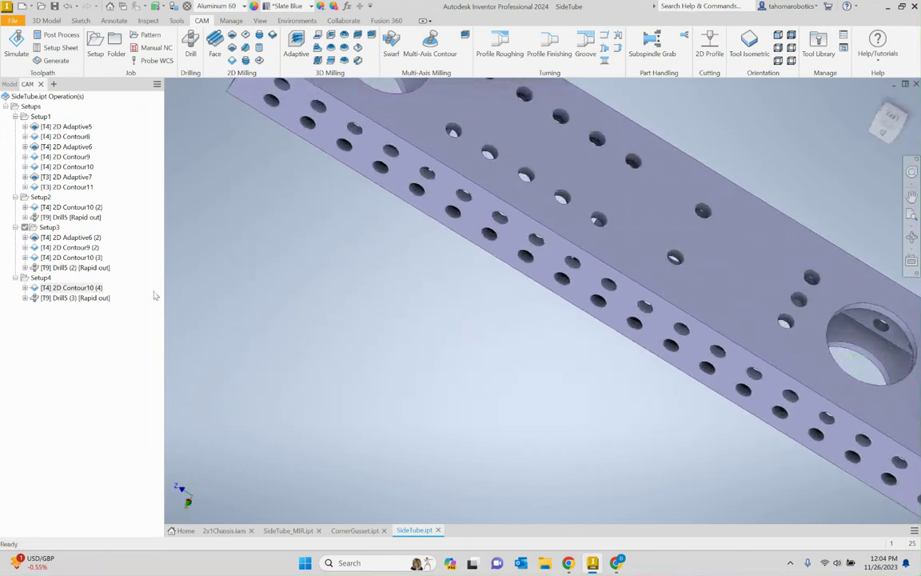
pyautogui.click(41, 197)
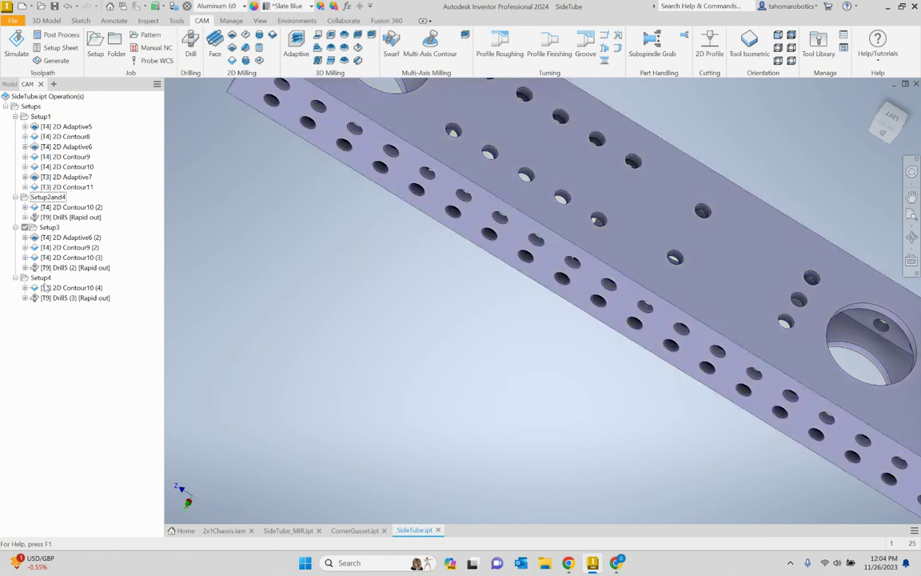
# - Delete the duplicated Setup4 together with its contour and drill operations
pyautogui.click(42, 278)
pyautogui.press('Delete')
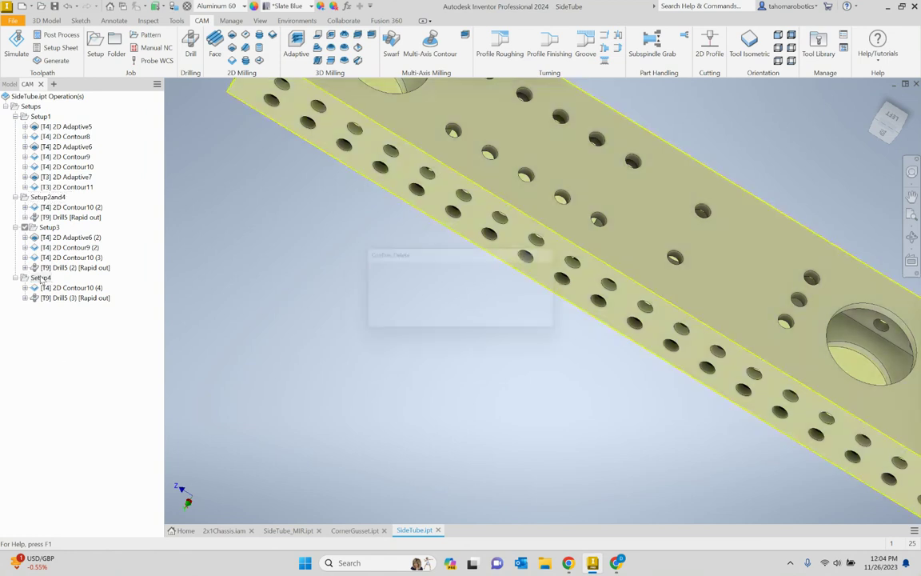
pyautogui.click(480, 322)
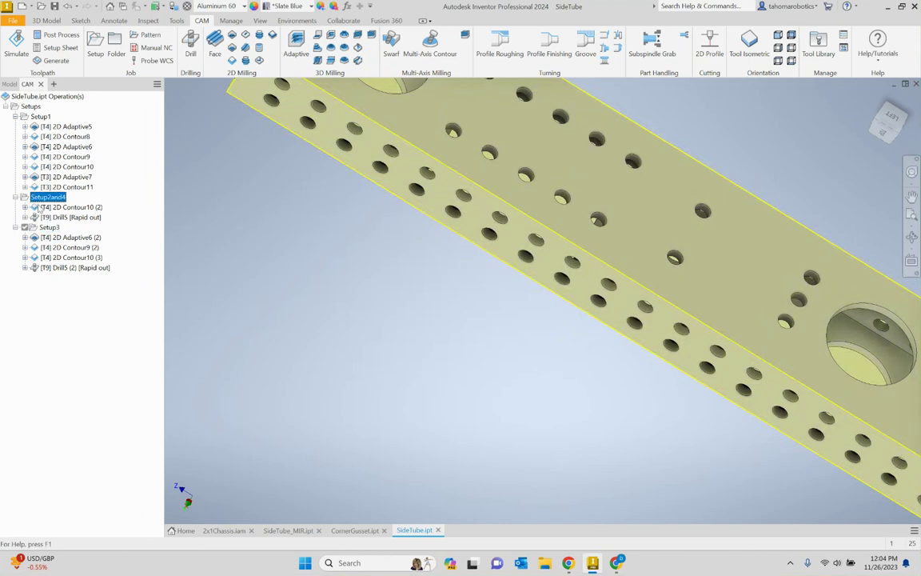
# - Review the toolpaths of 2D Contour10 (2) in Setup2and4 and 2D Contour9 (2) in Setup3 around the tube
pyautogui.click(45, 207)
pyautogui.keyDown('shift'); pyautogui.moveTo(289, 232); pyautogui.dragTo(192, 307, button='middle'); pyautogui.keyUp('shift')
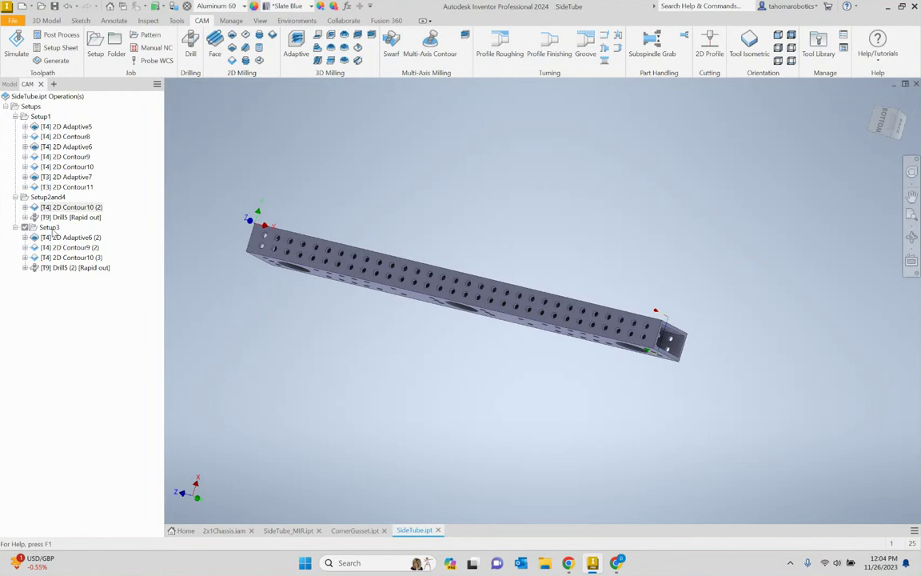
pyautogui.click(68, 247)
pyautogui.keyDown('shift'); pyautogui.moveTo(312, 262); pyautogui.dragTo(272, 243, button='middle'); pyautogui.keyUp('shift')
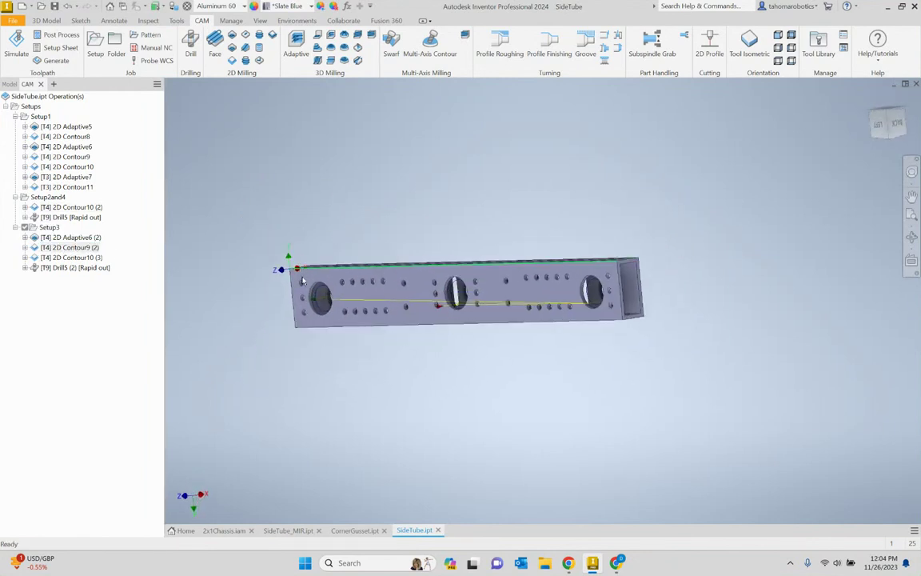
pyautogui.click(614, 564)
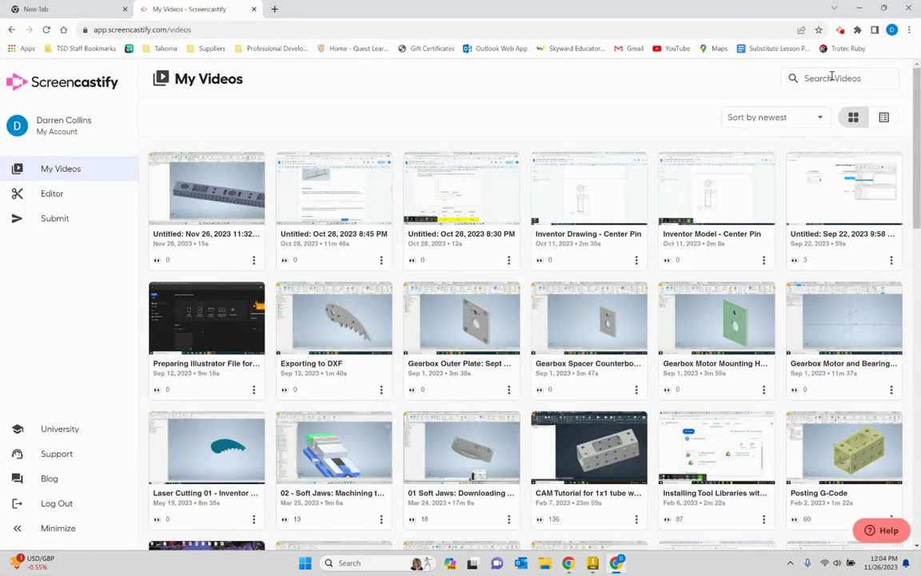
pyautogui.click(840, 30)
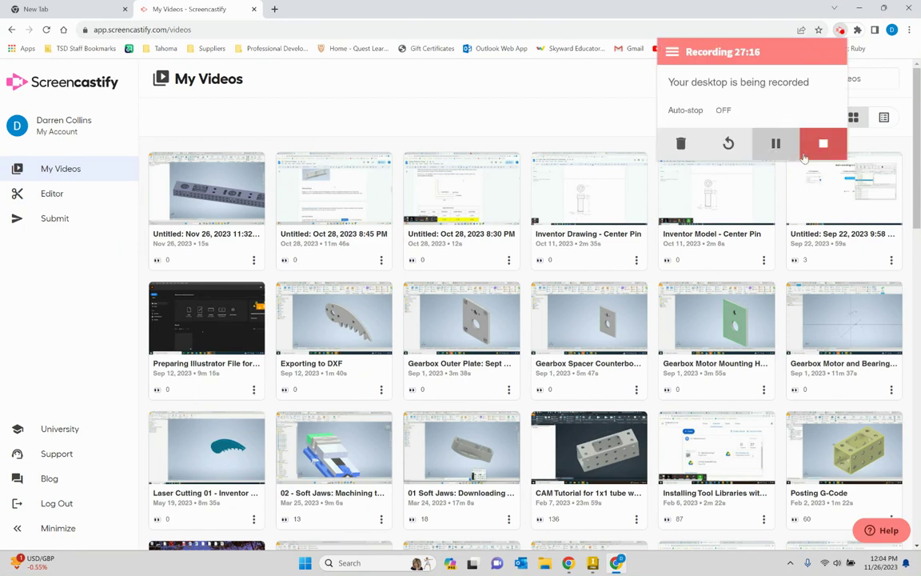